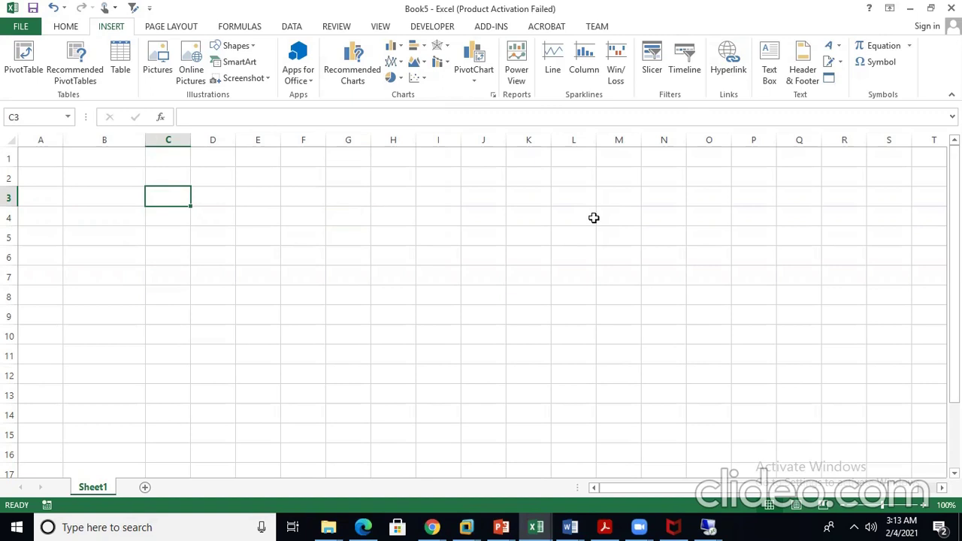
# Step: Enter the heading ECC in cell B2
pyautogui.press('Up')
pyautogui.press('Left')
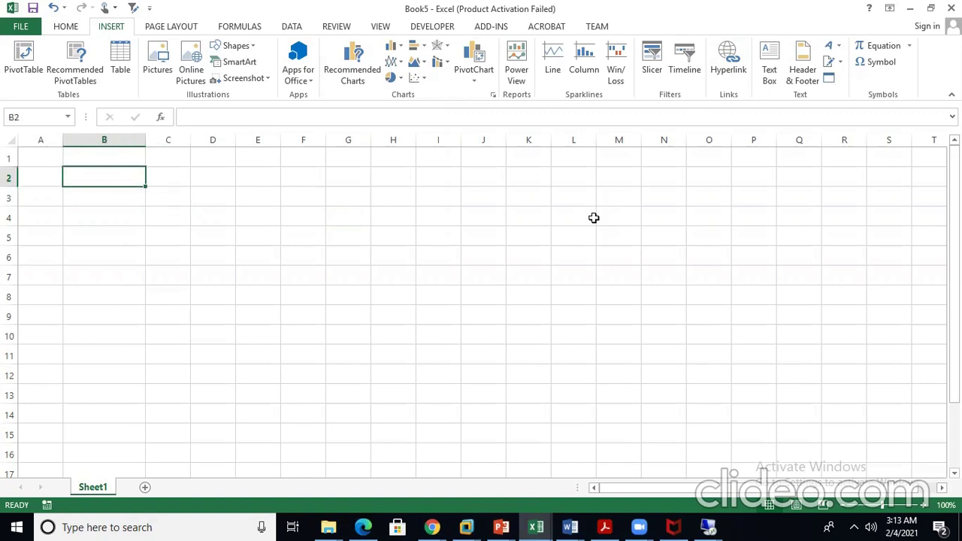
pyautogui.write('ECC')
pyautogui.press('Return')
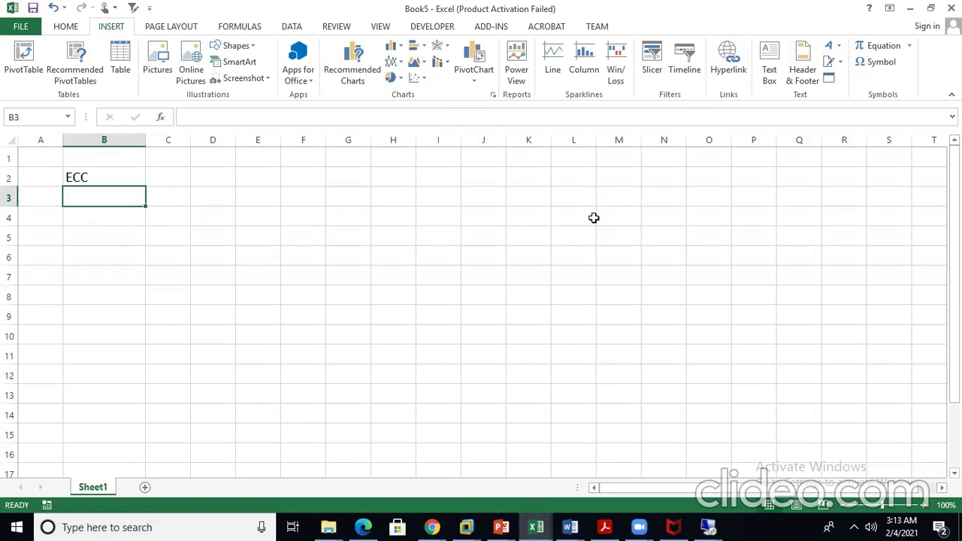
# Step: Enter the row labels Customer in cell B3 and Vendor in cell B5 under the ECC heading
pyautogui.press('Down')
pyautogui.press('Up')
pyautogui.press('Up')
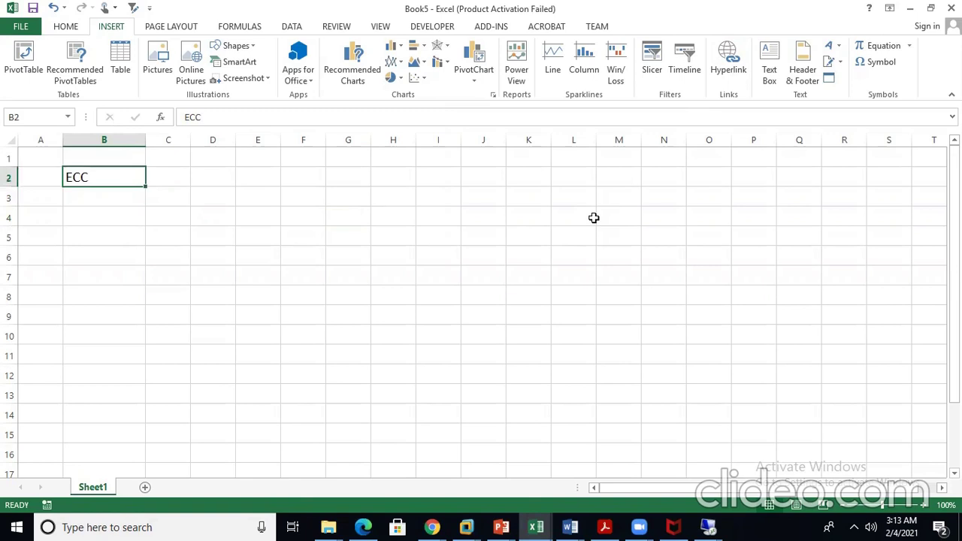
pyautogui.press('Down')
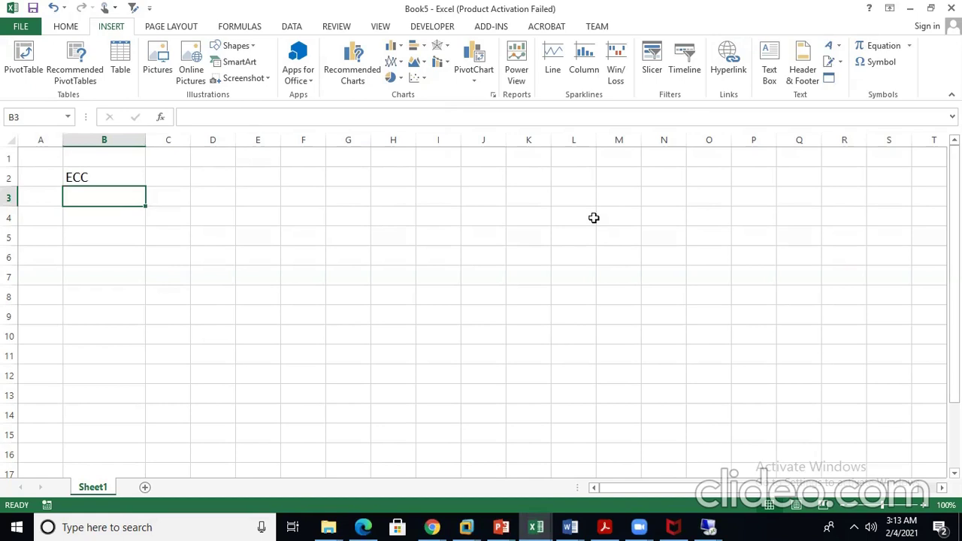
pyautogui.write('CUst')
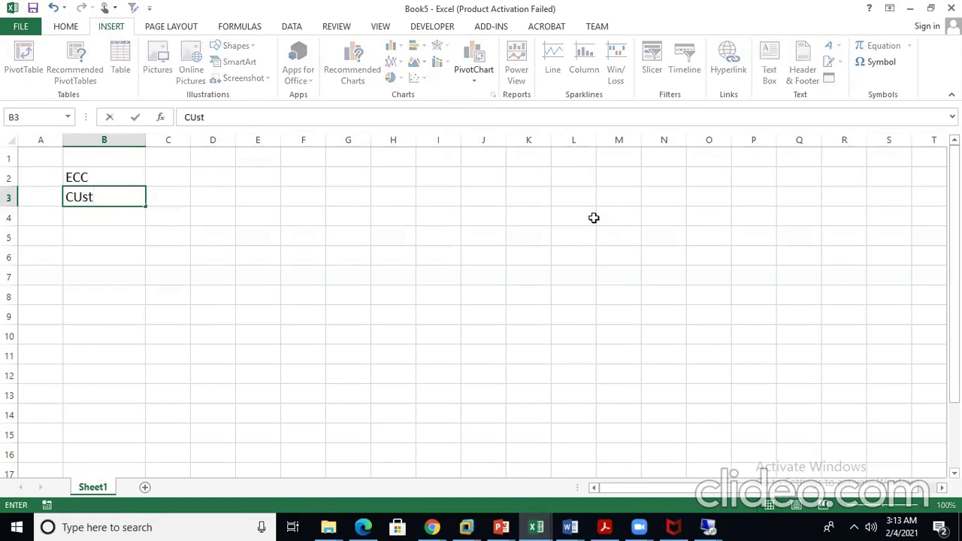
pyautogui.write('omer')
pyautogui.press('Return')
pyautogui.press('Return')
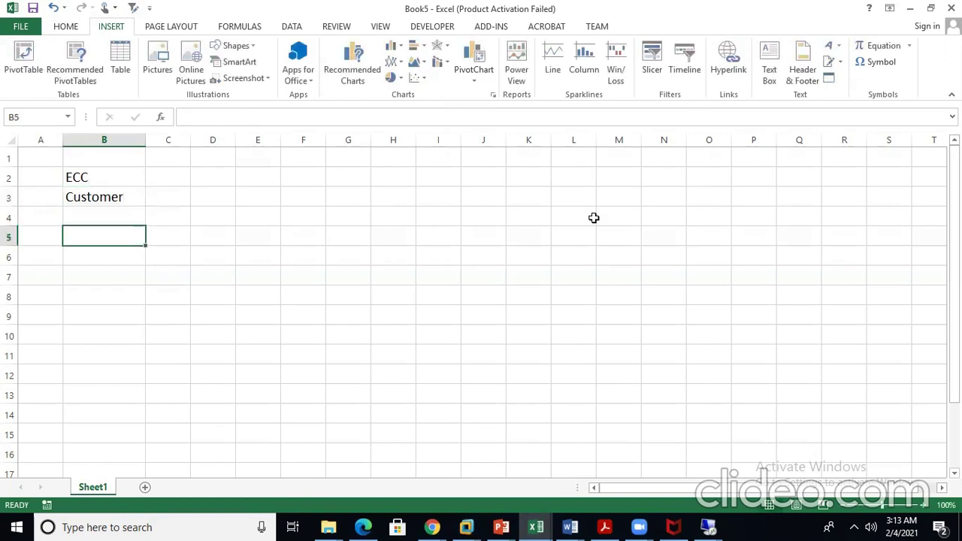
pyautogui.write('Vendor')
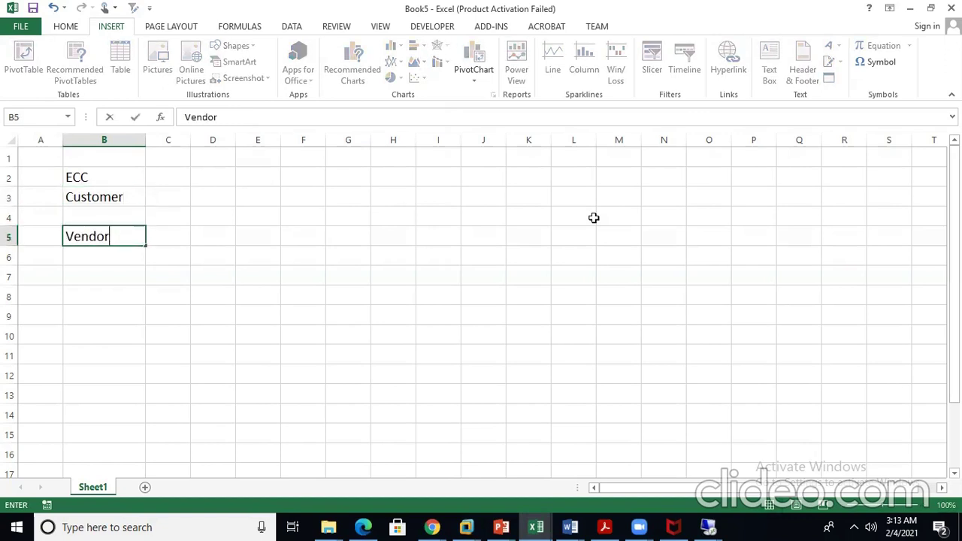
pyautogui.press('Return')
# Step: Fill the Customer row with FI in cell C3 and the transaction code FD01 in cell D3
pyautogui.press('Up')
pyautogui.press('Up')
pyautogui.press('Up')
pyautogui.press('Right')
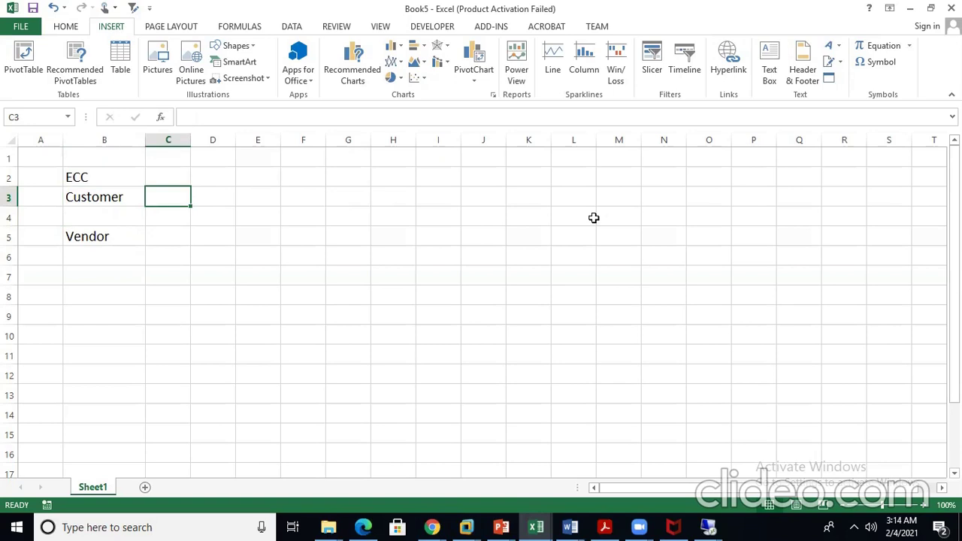
pyautogui.press('Right')
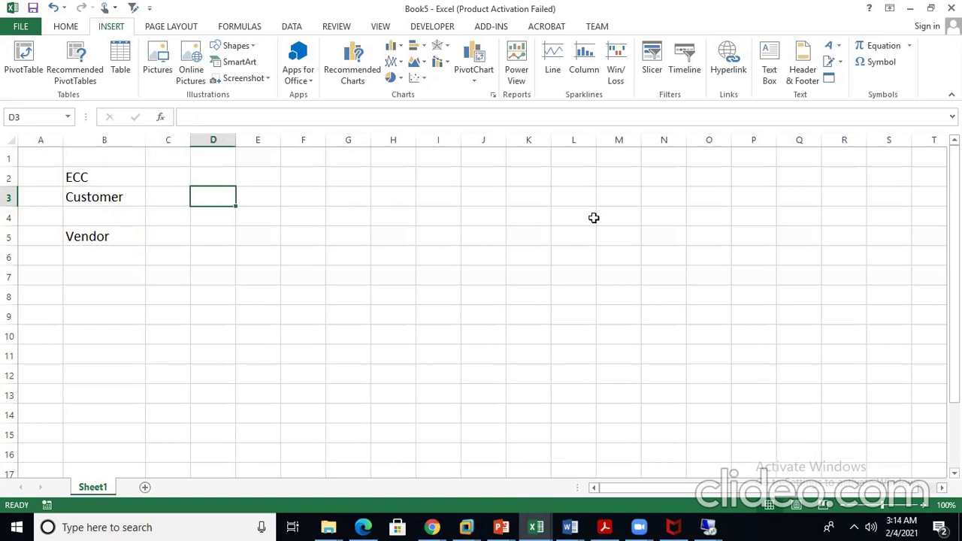
pyautogui.write('FD01')
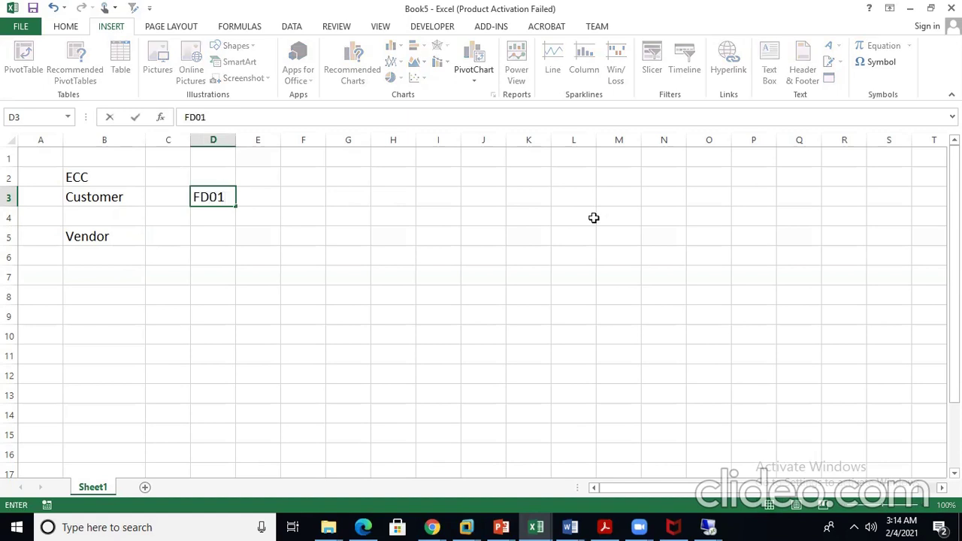
pyautogui.press('Return')
pyautogui.press('Up')
pyautogui.press('Left')
pyautogui.write('FI')
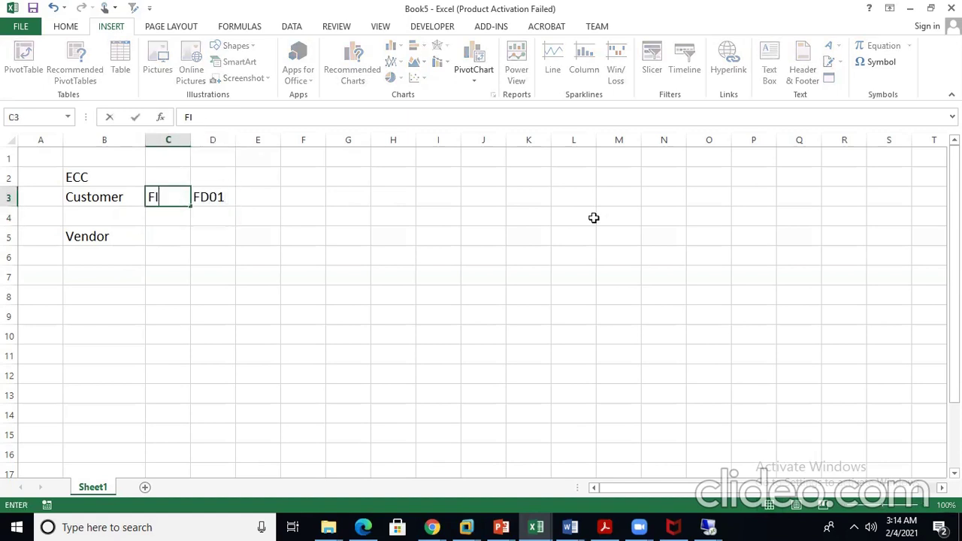
pyautogui.press('Return')
# Step: Enter FI in cell C5 beside the Vendor label
pyautogui.press('Left')
pyautogui.press('Down')
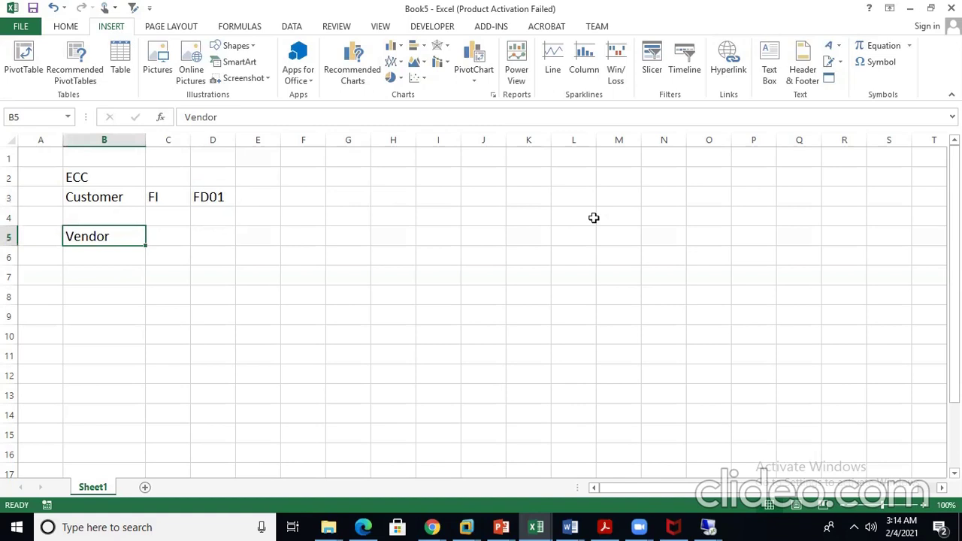
pyautogui.press('Right')
pyautogui.write('FI')
pyautogui.hotkey('ctrl', 'Return')
pyautogui.press('Right')
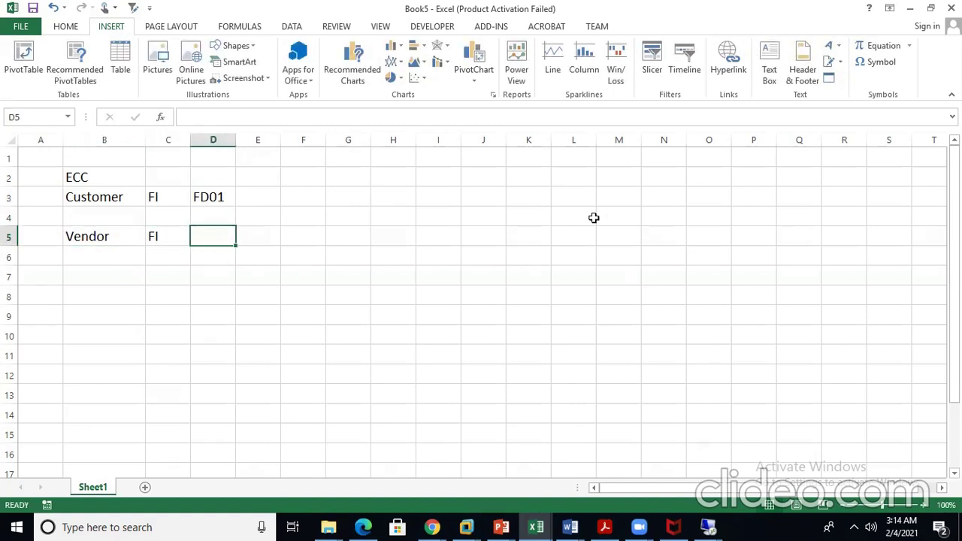
pyautogui.press('Left')
pyautogui.press('Left')
pyautogui.press('Up')
pyautogui.press('Up')
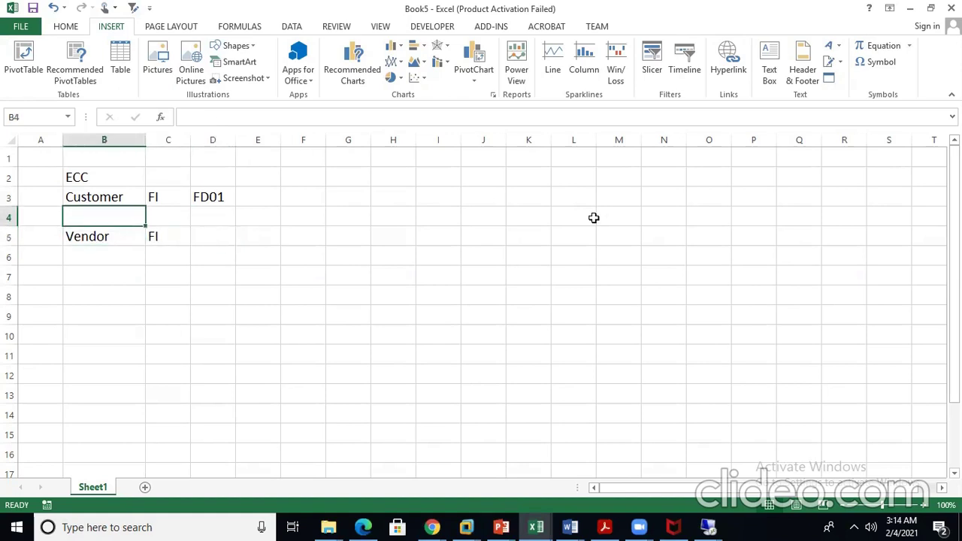
pyautogui.press('Right')
pyautogui.press('Right')
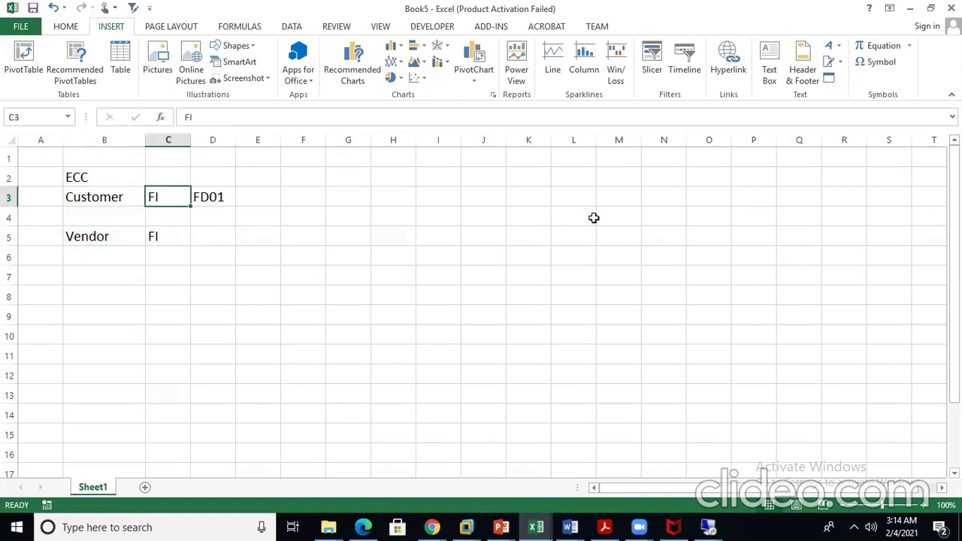
pyautogui.press('Down')
pyautogui.press('Down')
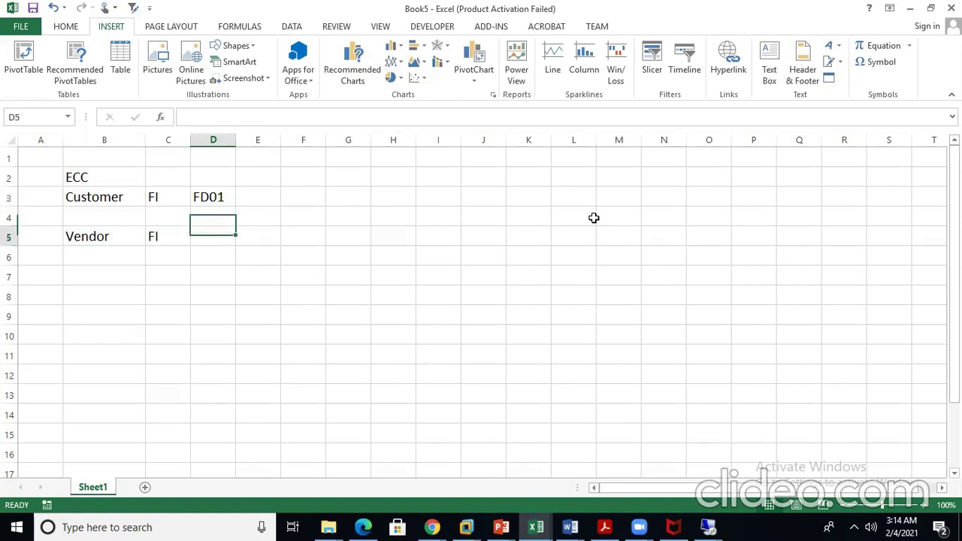
pyautogui.press('Left')
pyautogui.press('Left')
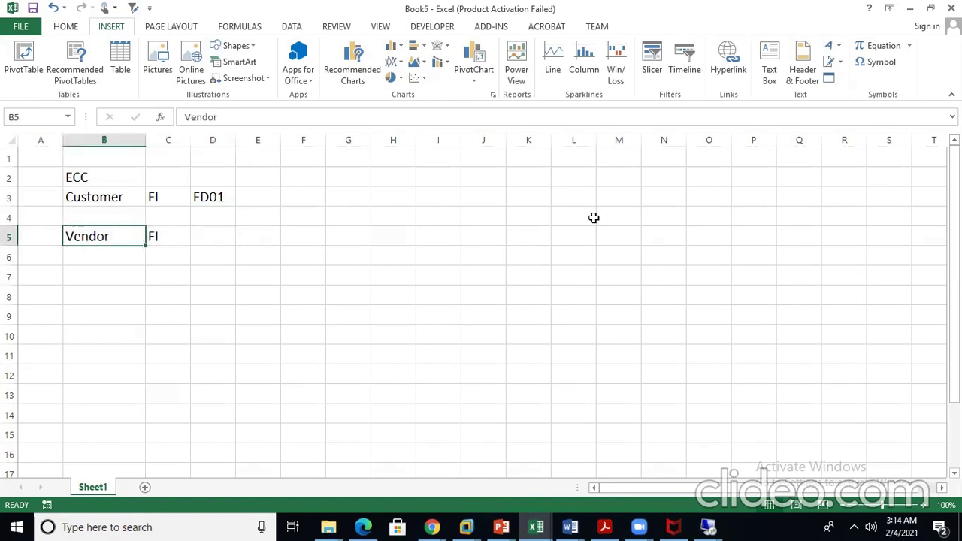
# Step: Enter the transaction code FK01 in cell D5 of the Vendor row
pyautogui.press('Right')
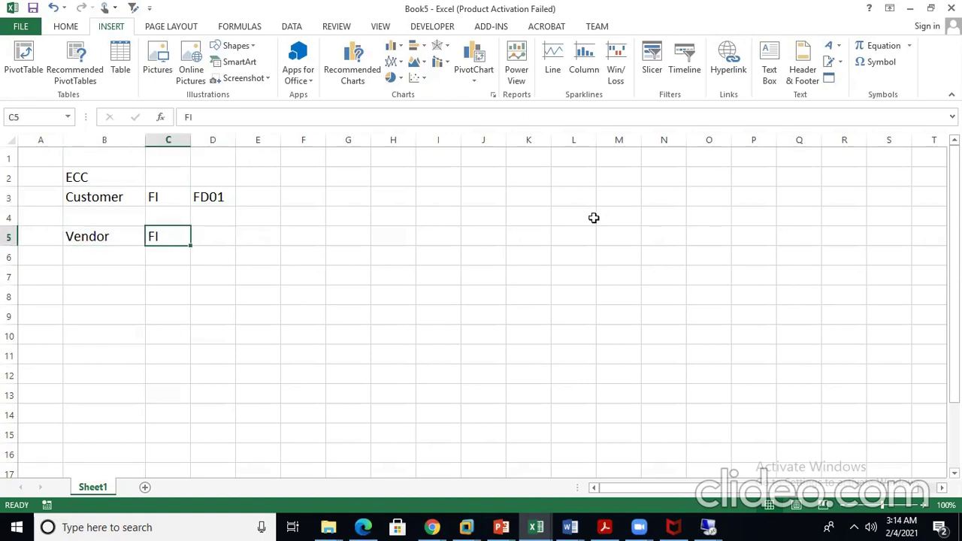
pyautogui.press('Right')
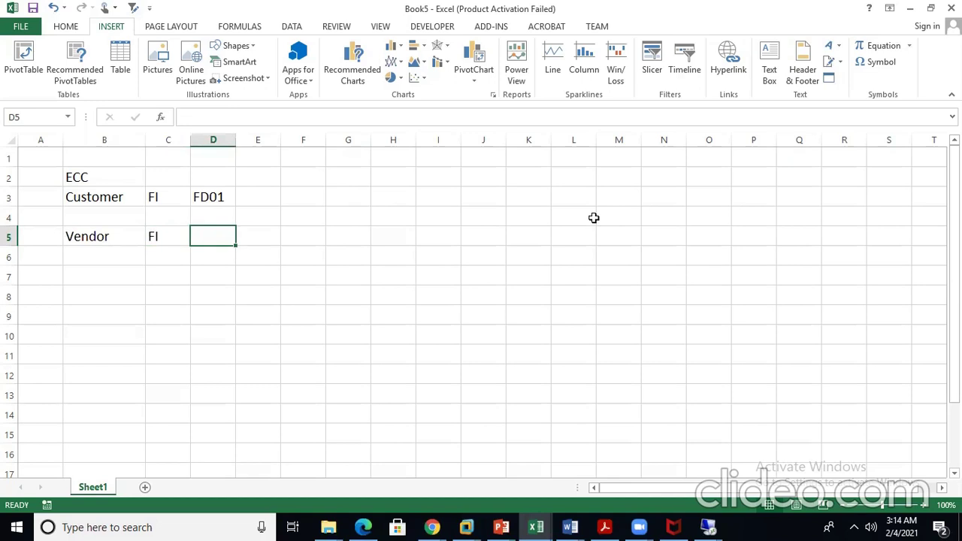
pyautogui.write('FK01')
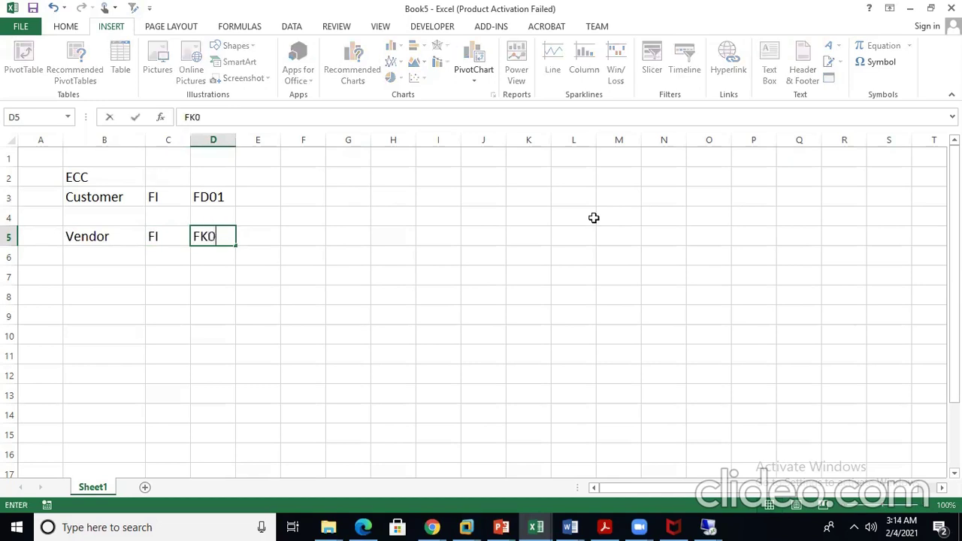
pyautogui.press('Up')
pyautogui.press('Up')
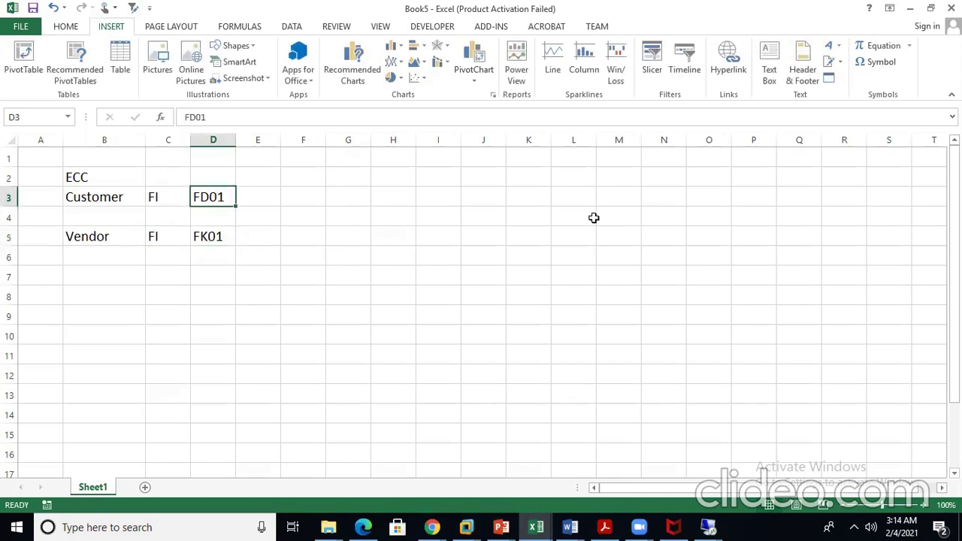
# Step: Enter Purchasing in cell E5 at the end of the Vendor row
pyautogui.press('Left')
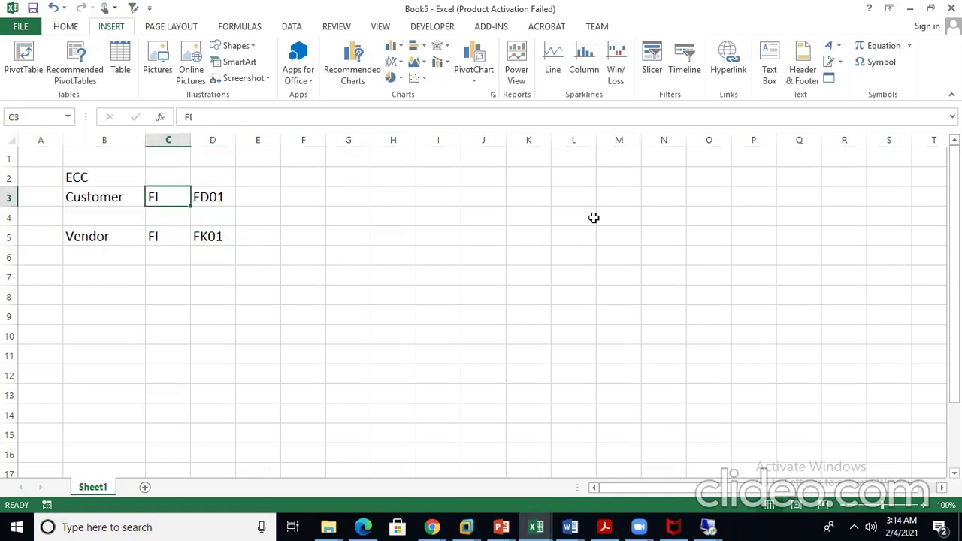
pyautogui.press('Left')
pyautogui.press('Down')
pyautogui.press('Down')
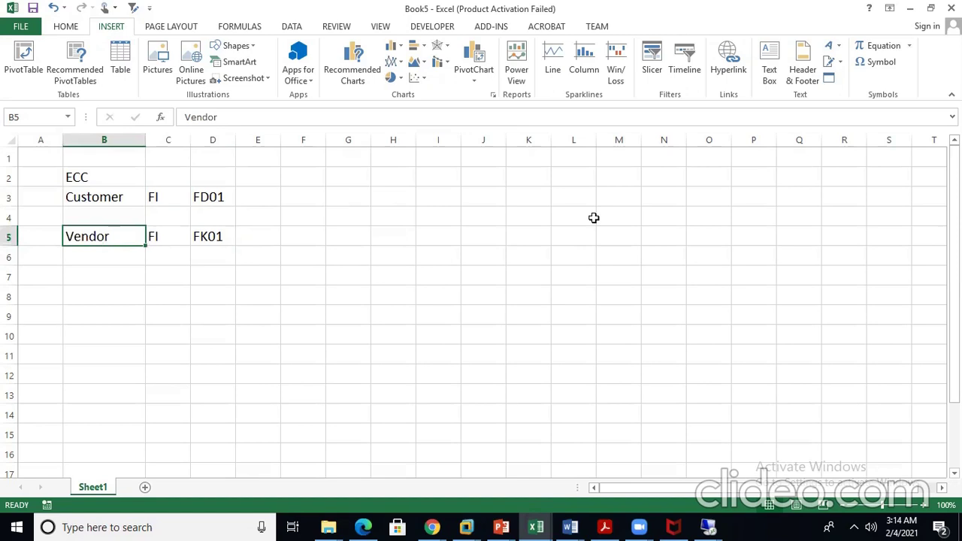
pyautogui.press('Right')
pyautogui.press('Right')
pyautogui.press('Right')
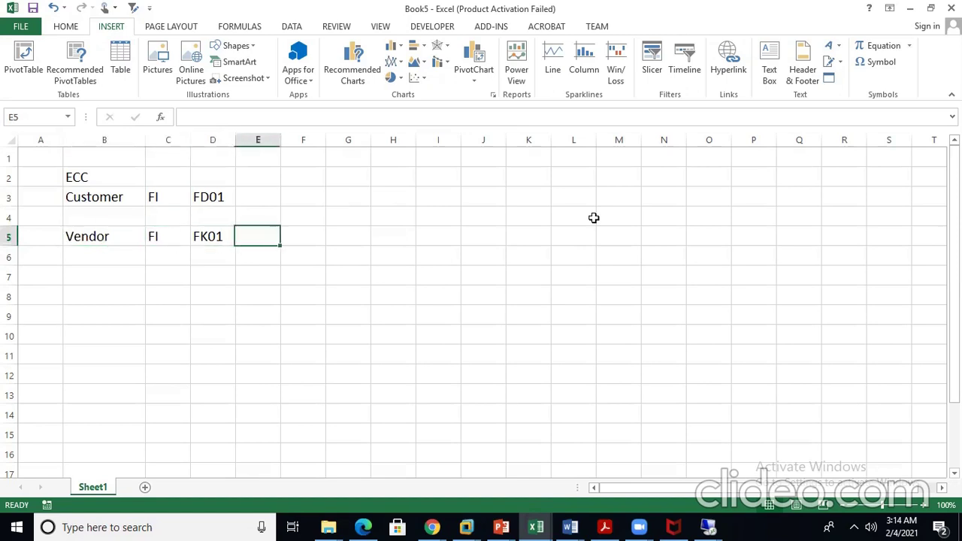
pyautogui.write('Purchasing')
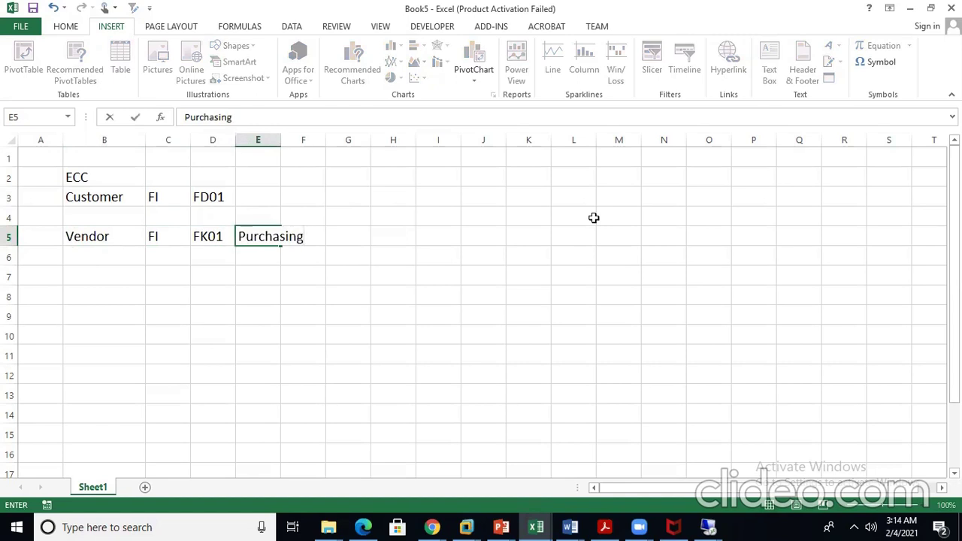
pyautogui.press('Return')
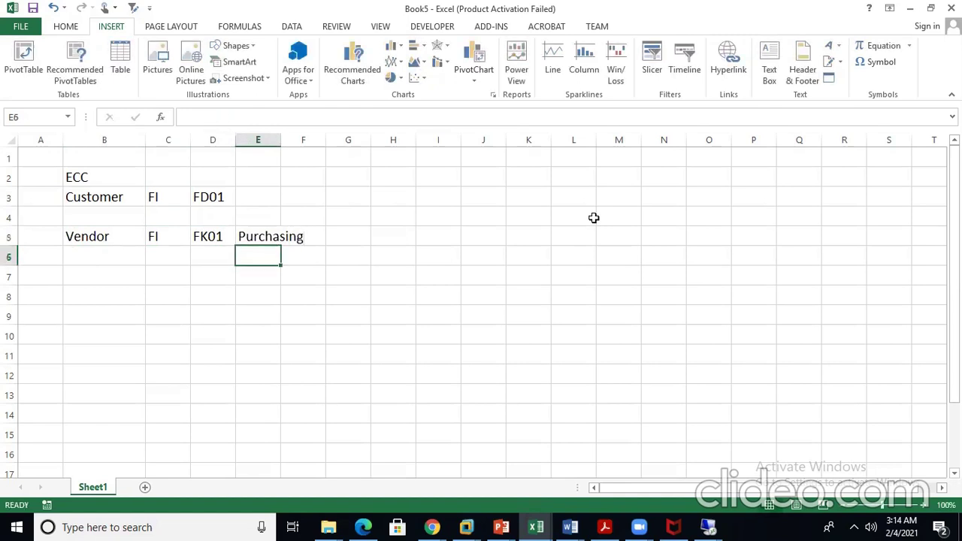
# Step: Enter Sales Area in cell E3 at the end of the Customer row
pyautogui.press('Up')
pyautogui.press('Up')
pyautogui.press('Up')
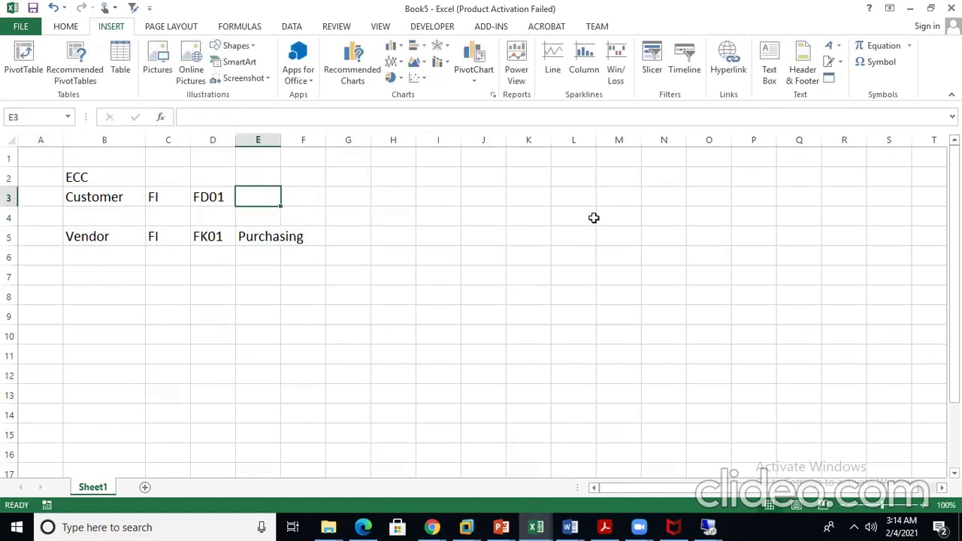
pyautogui.write('Sales Area')
pyautogui.press('Return')
pyautogui.press('Up')
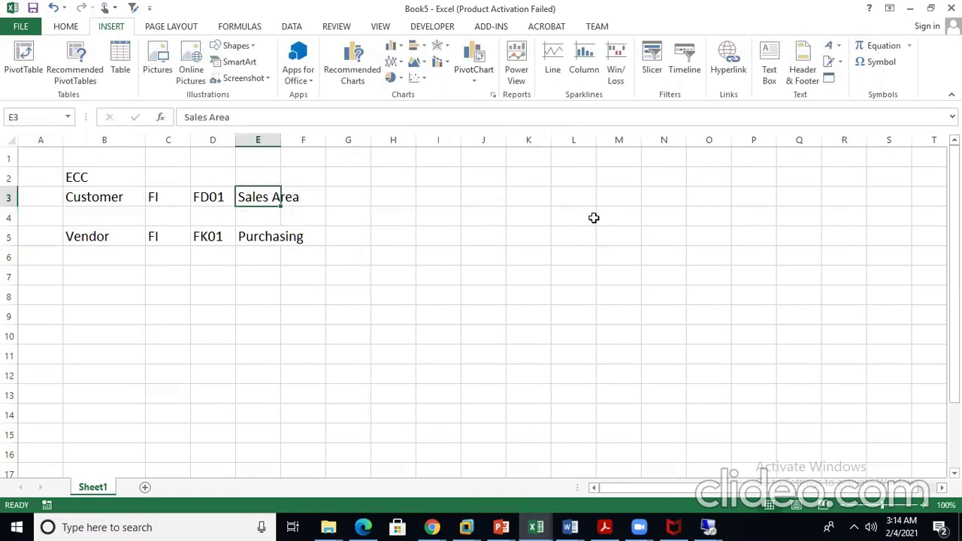
pyautogui.press('Left')
pyautogui.press('Left')
pyautogui.press('Left')
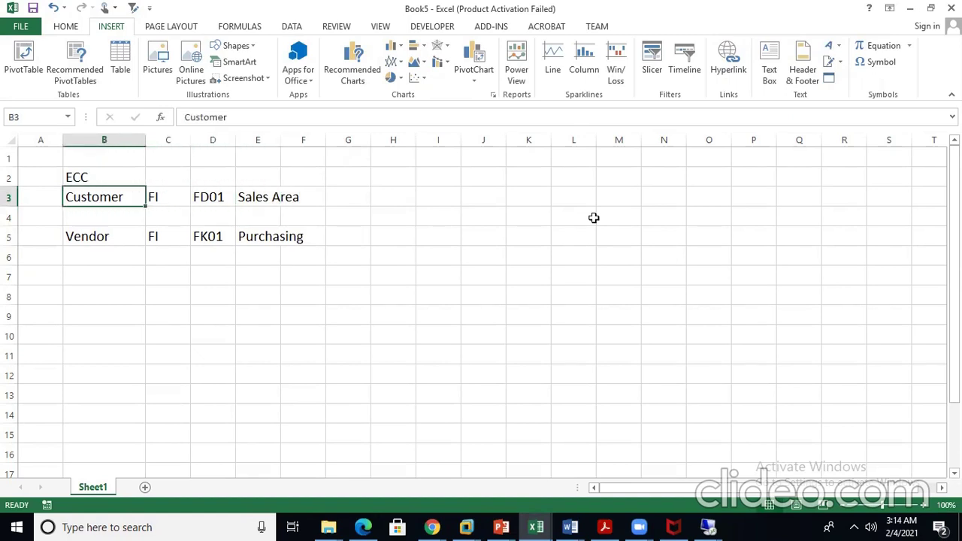
pyautogui.press('Right')
pyautogui.press('Right')
pyautogui.press('Right')
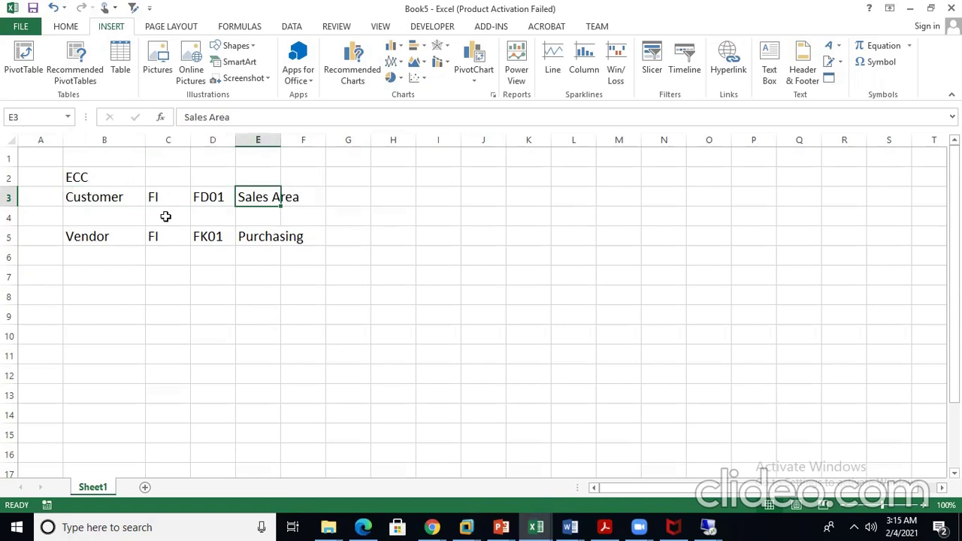
pyautogui.moveTo(206, 196); pyautogui.dragTo(207, 239)
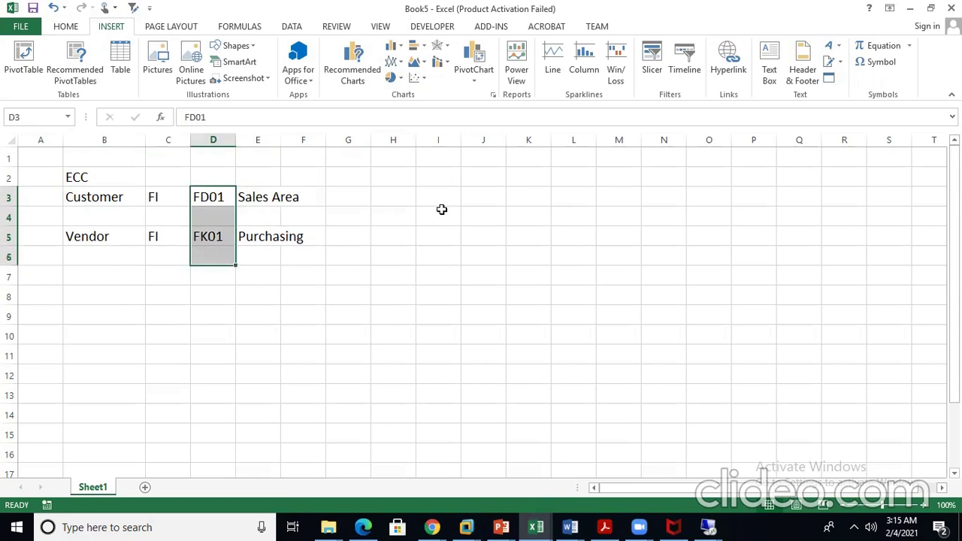
# Step: Enter the note Obsolete in cell G4, beside and between the Customer and Vendor rows
pyautogui.click(349, 214)
pyautogui.write('O')
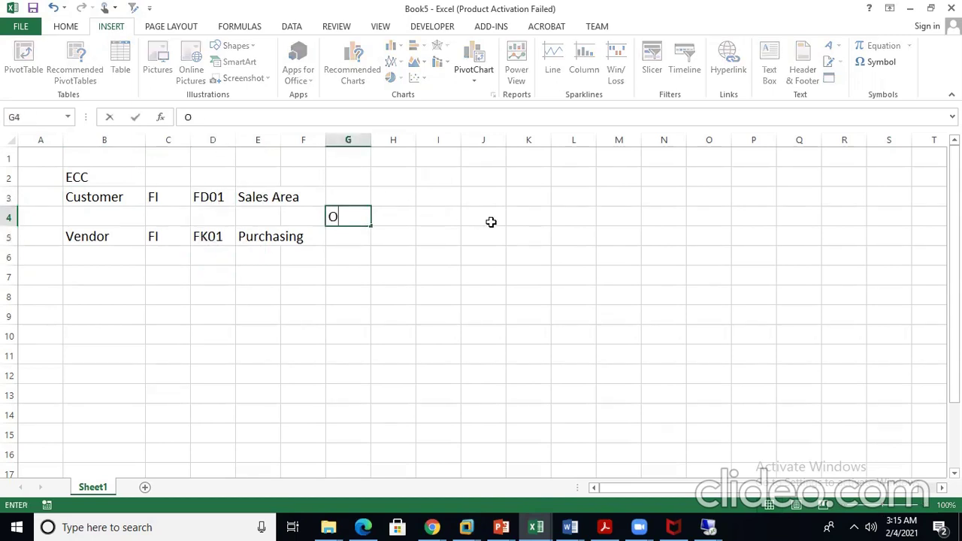
pyautogui.write('bsolete')
pyautogui.press('BackSpace')
pyautogui.write('e')
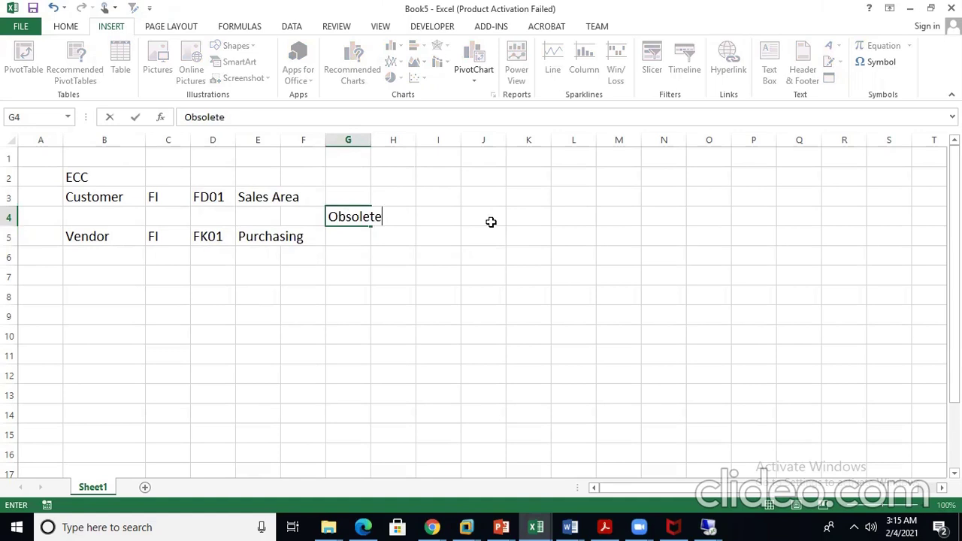
pyautogui.click(491, 221)
pyautogui.click(659, 183)
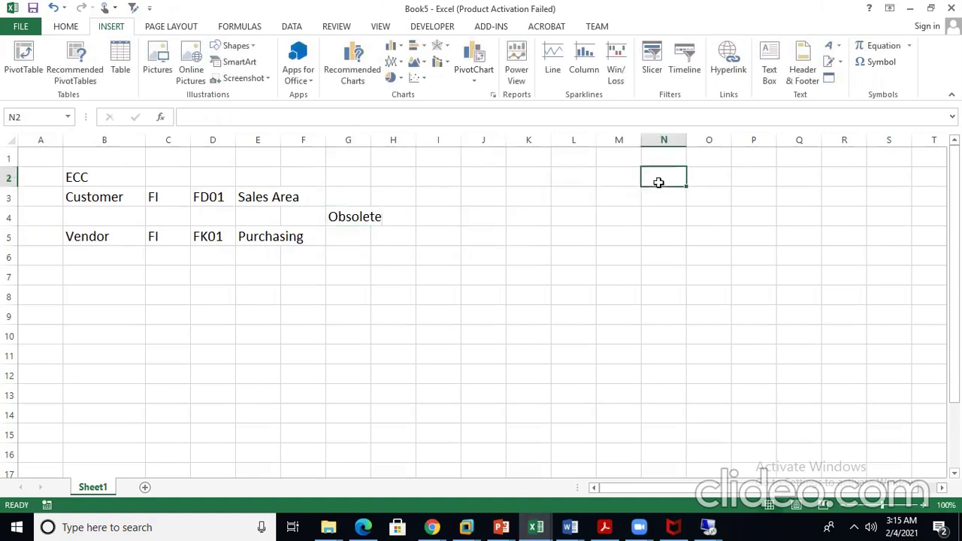
pyautogui.click(616, 198)
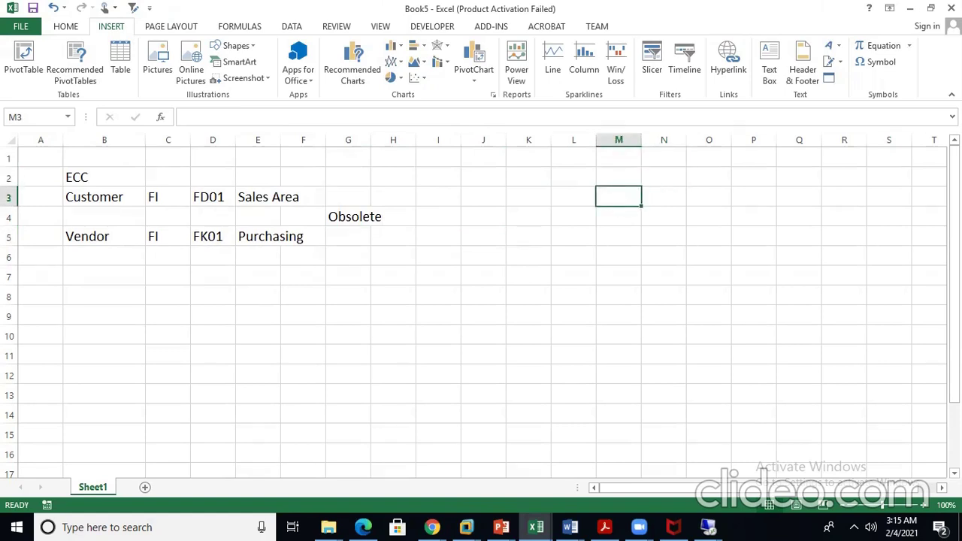
# Step: Enter the heading Business Partner in cell M3, with the spelling of Business corrected
pyautogui.write('Busines')
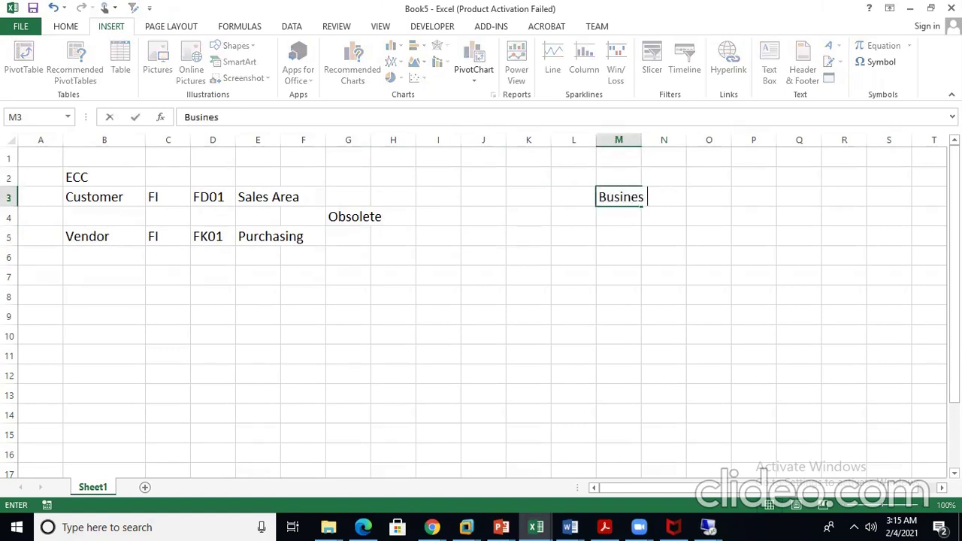
pyautogui.write(' Partner')
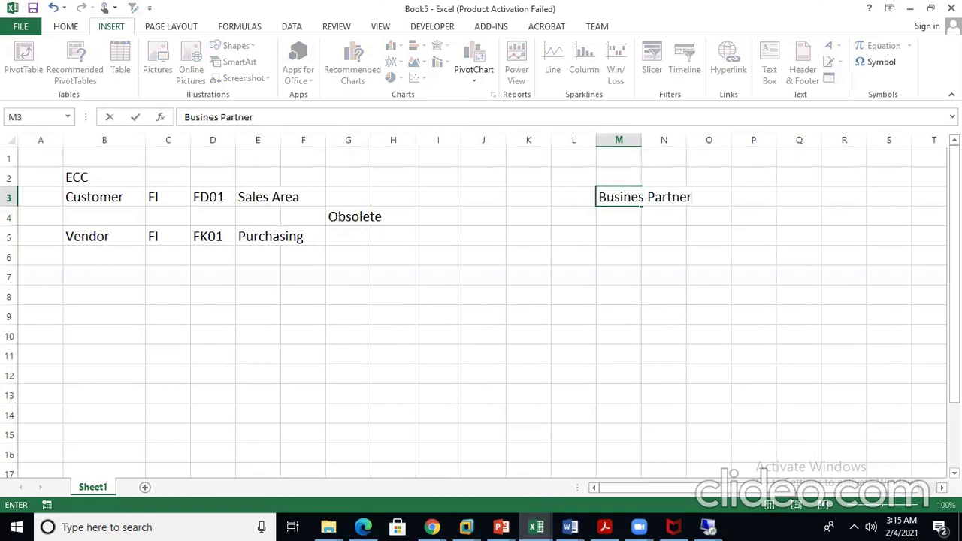
pyautogui.press('Return')
pyautogui.press('Return')
pyautogui.press('Up')
pyautogui.press('Up')
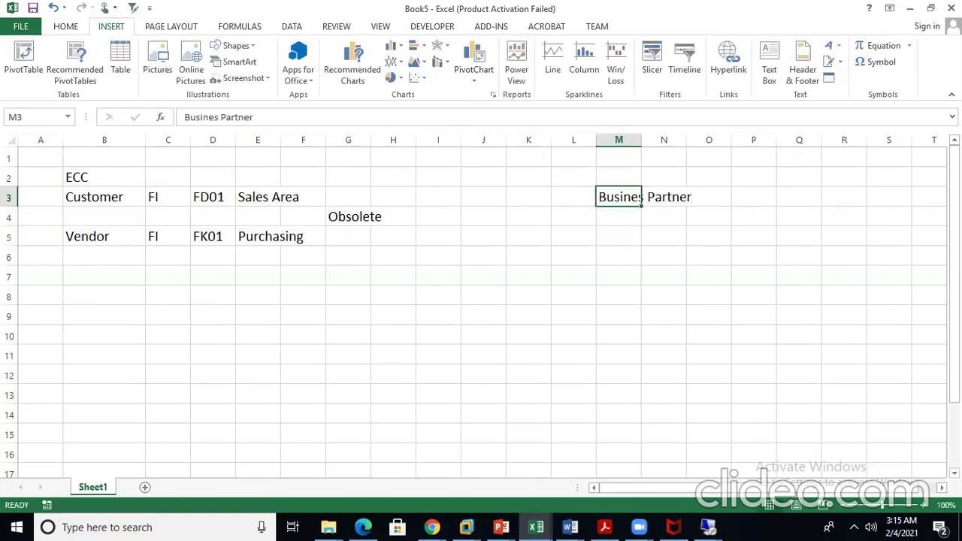
pyautogui.click(217, 119)
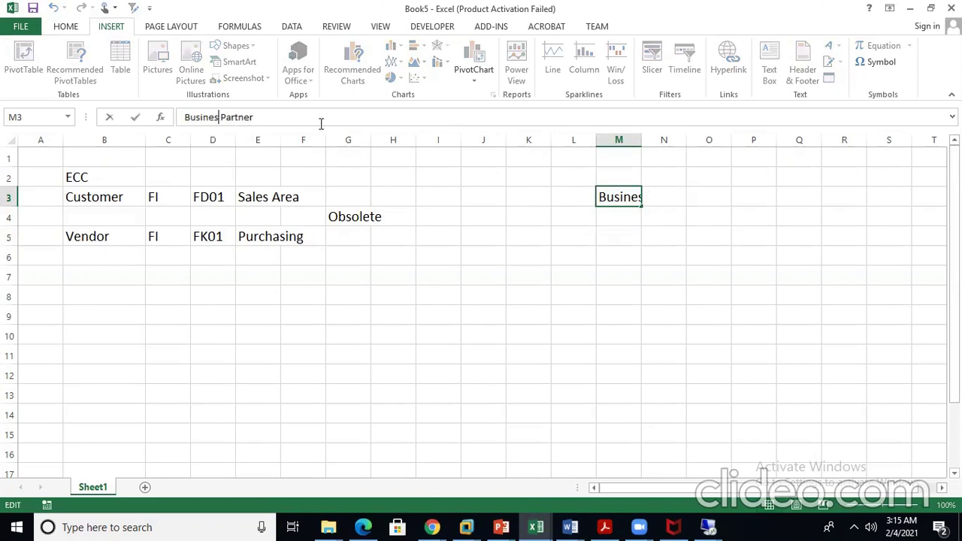
pyautogui.write('s')
pyautogui.press('End')
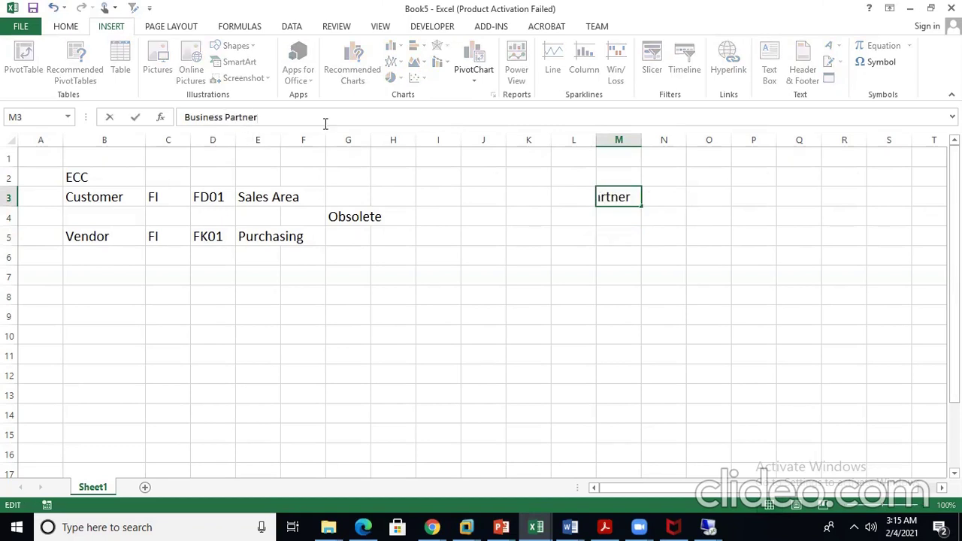
pyautogui.press('Return')
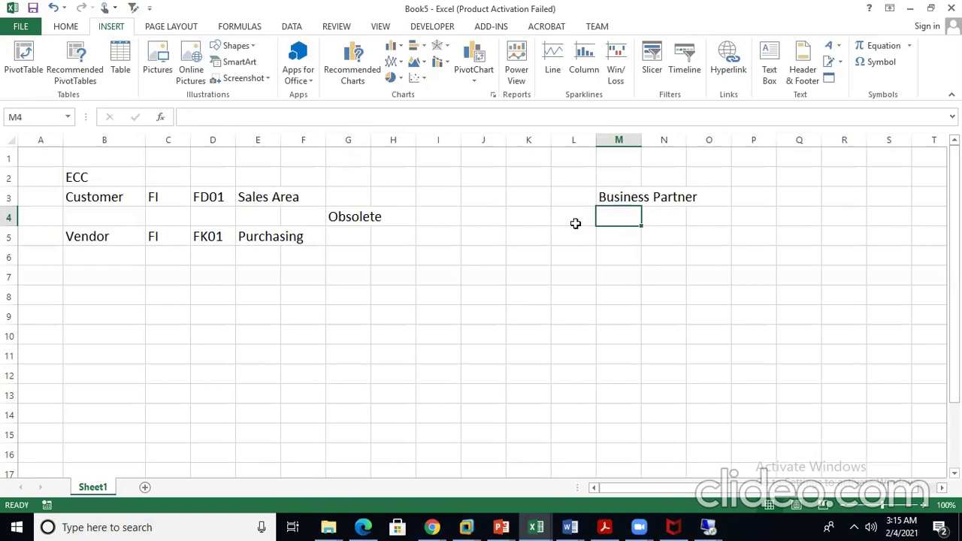
# Step: Enter FI Vendor in cell M5 and Purchasing Vendor in cell M6, below the Business Partner heading
pyautogui.press('Down')
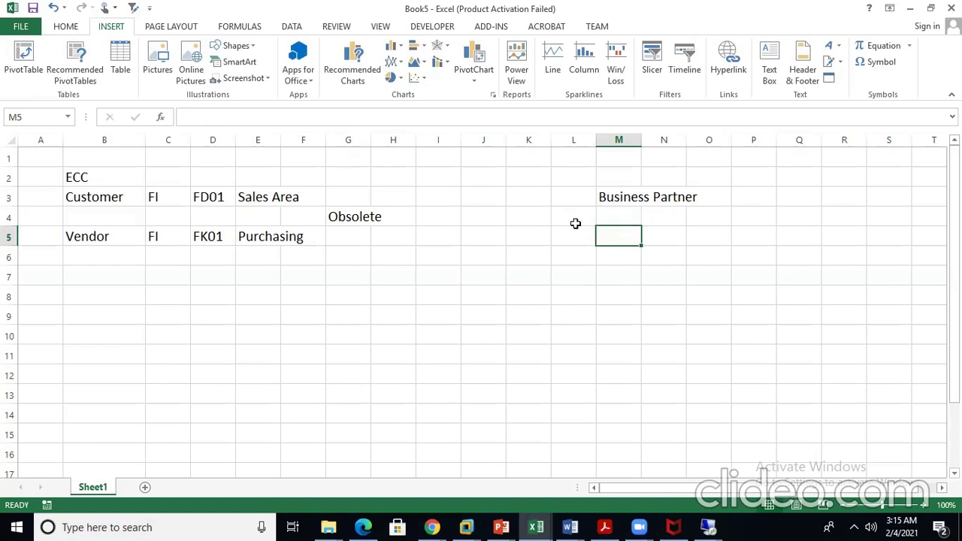
pyautogui.write('FI V')
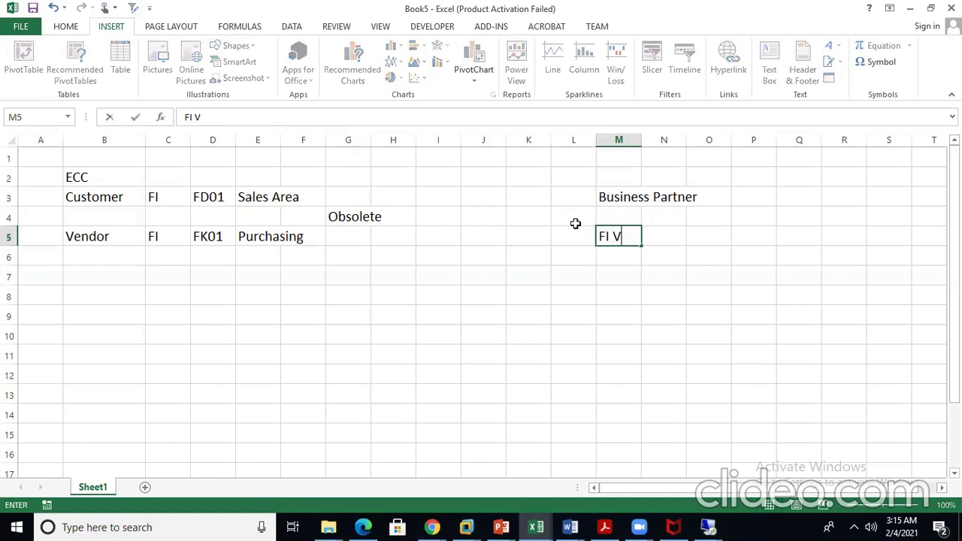
pyautogui.write('endor')
pyautogui.press('Return')
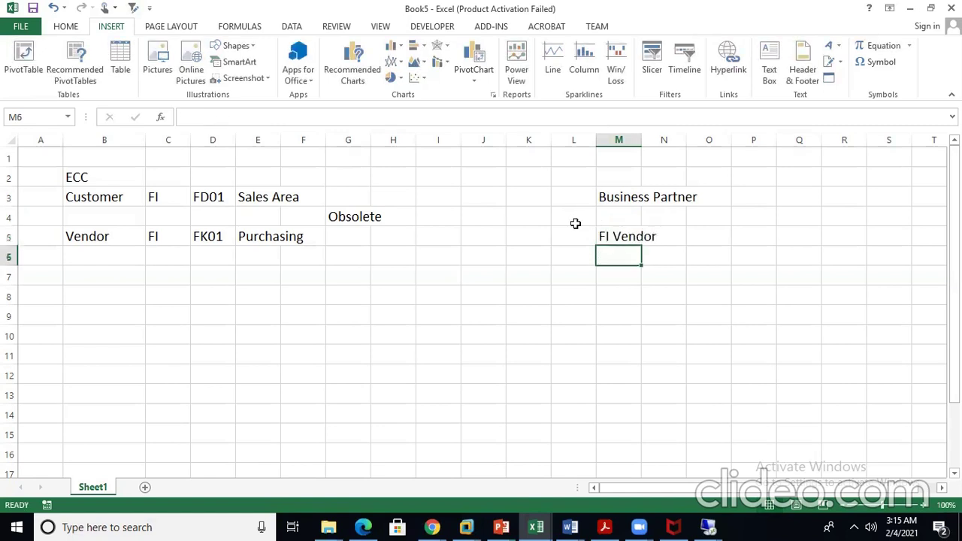
pyautogui.write('Purcha')
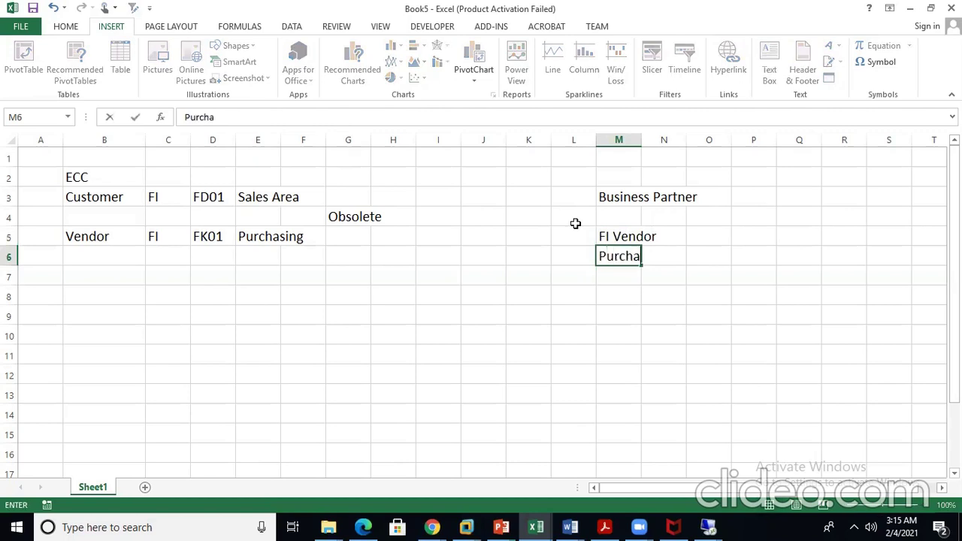
pyautogui.write('sing Ven')
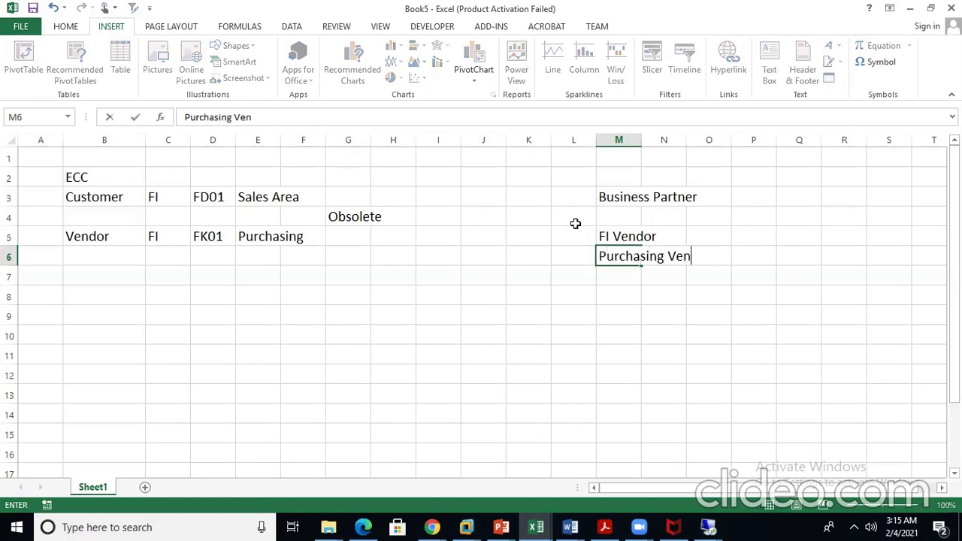
pyautogui.write('dor')
pyautogui.press('Return')
# Step: Enter FI Customer in cell Q5, on the same row as FI Vendor
pyautogui.press('Up')
pyautogui.press('Up')
pyautogui.press('Up')
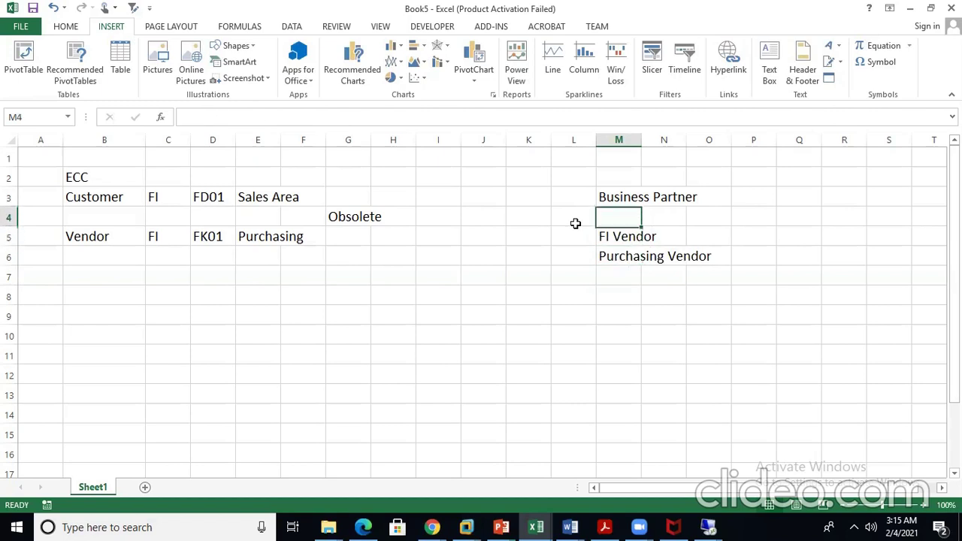
pyautogui.press('Right')
pyautogui.press('Right')
pyautogui.press('Right')
pyautogui.press('Down')
pyautogui.press('Left')
pyautogui.press('Left')
pyautogui.press('Left')
pyautogui.press('Right')
pyautogui.press('Right')
pyautogui.press('Right')
pyautogui.press('Right')
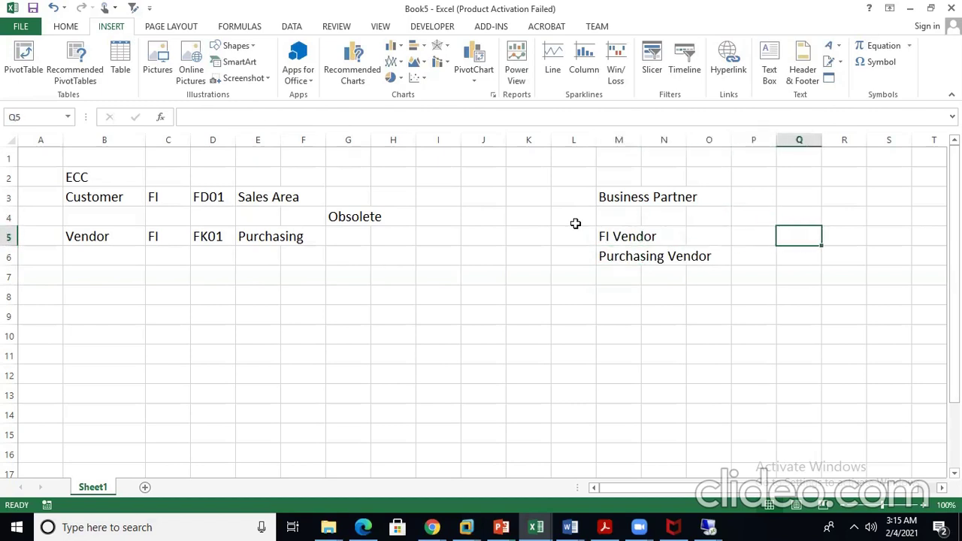
pyautogui.write('FI C')
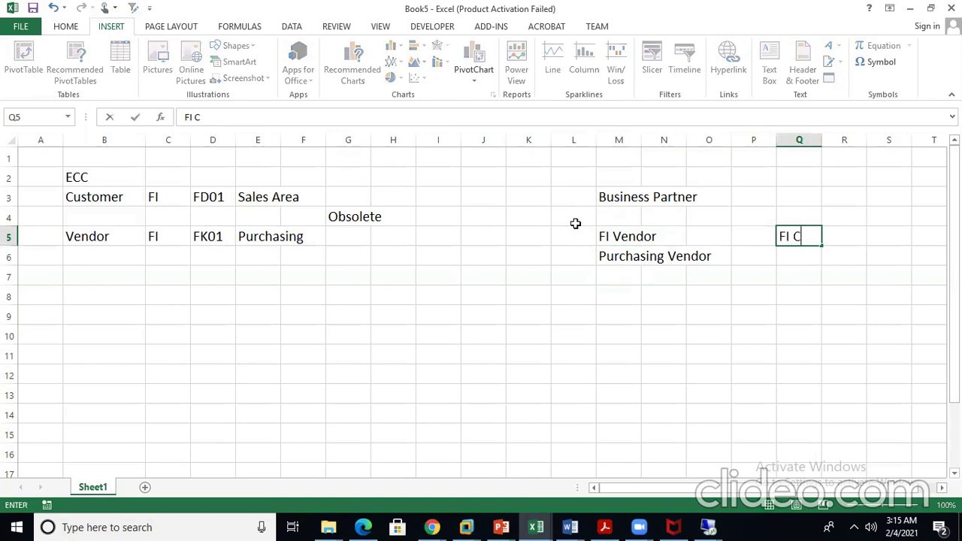
pyautogui.write('ustomer')
pyautogui.press('Return')
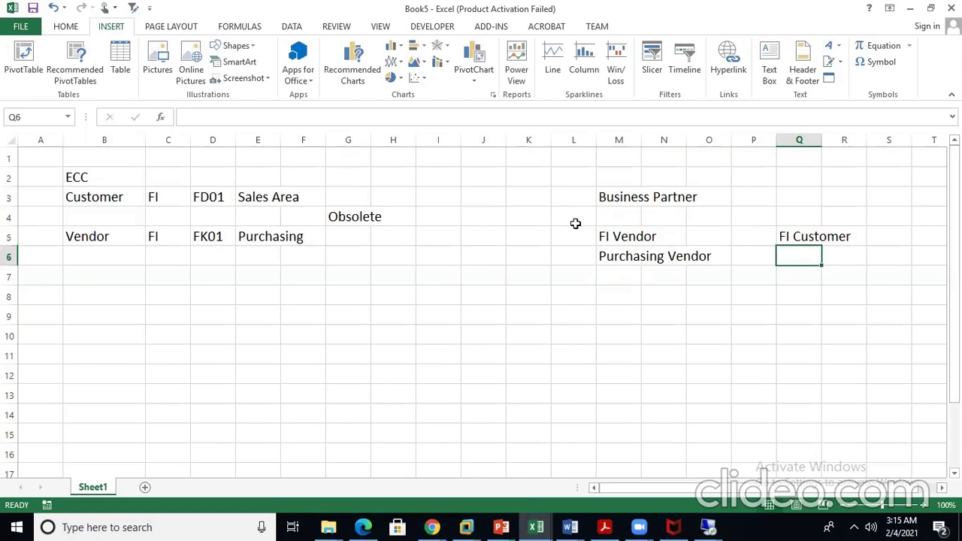
# Step: Enter Sales Segment Customer in cell Q6, directly below FI Customer
pyautogui.write('Sales D')
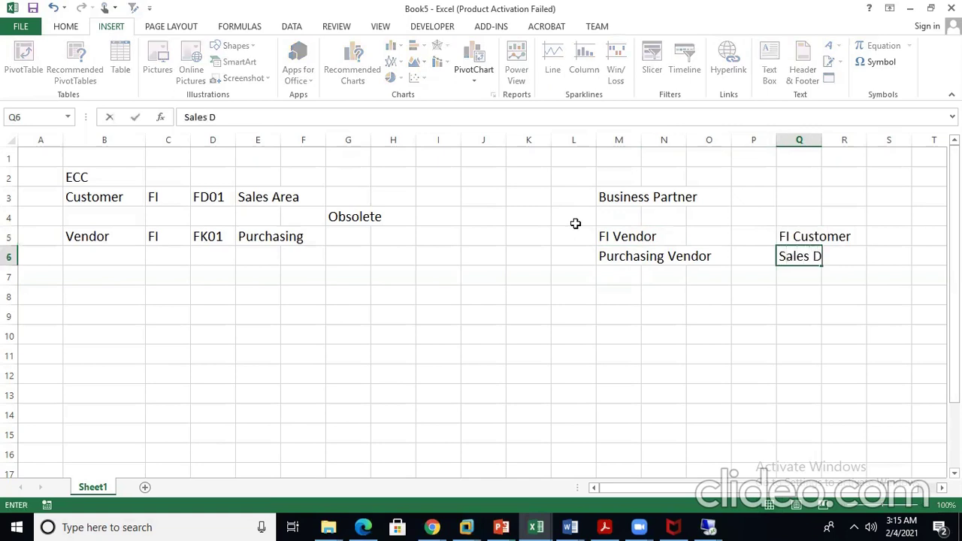
pyautogui.press('BackSpace')
pyautogui.write('Segment ')
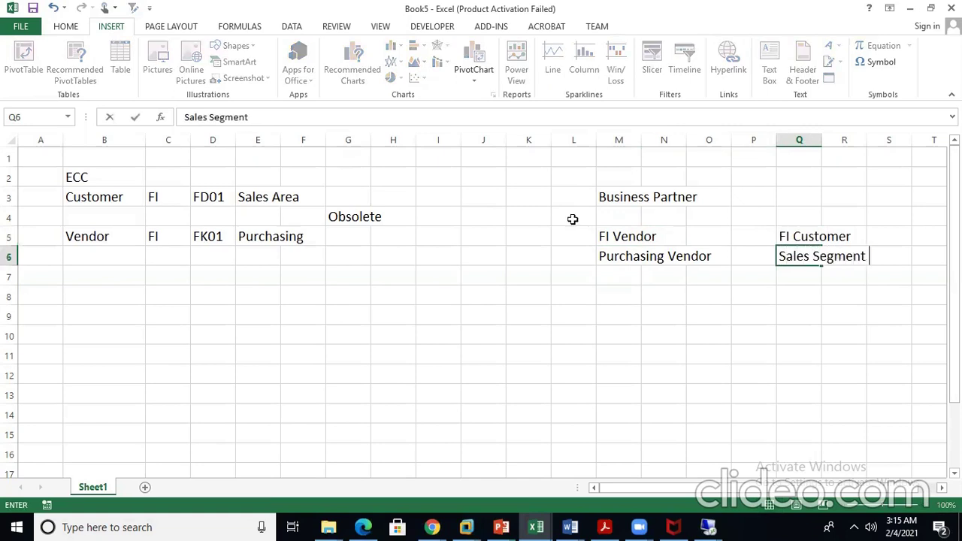
pyautogui.write('CUstomer')
pyautogui.press('Return')
# Step: Review the Business Partner heading and the FI Vendor and Purchasing Vendor entries beneath it
pyautogui.press('Up')
pyautogui.press('Up')
pyautogui.press('Up')
pyautogui.press('Up')
pyautogui.press('Left')
pyautogui.press('Left')
pyautogui.press('Left')
pyautogui.press('Left')
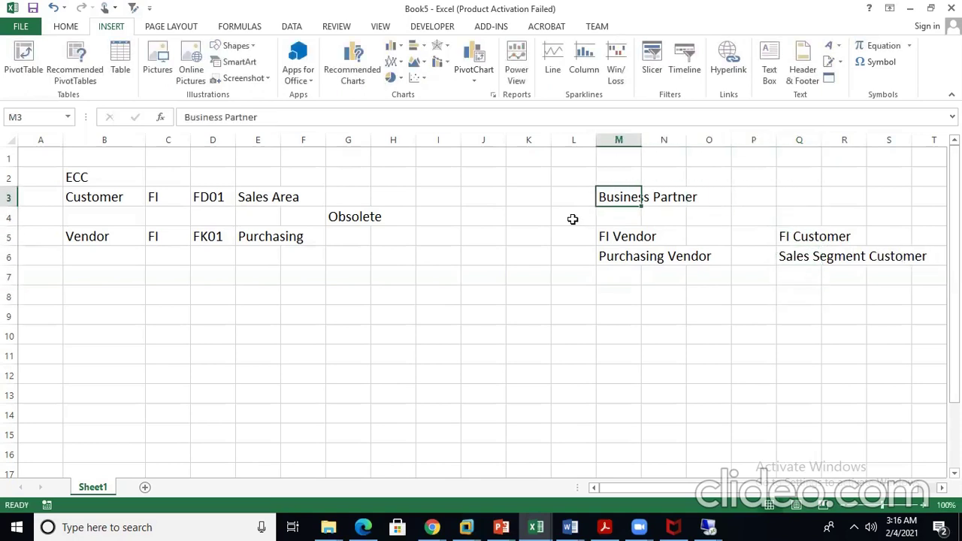
pyautogui.press('Right')
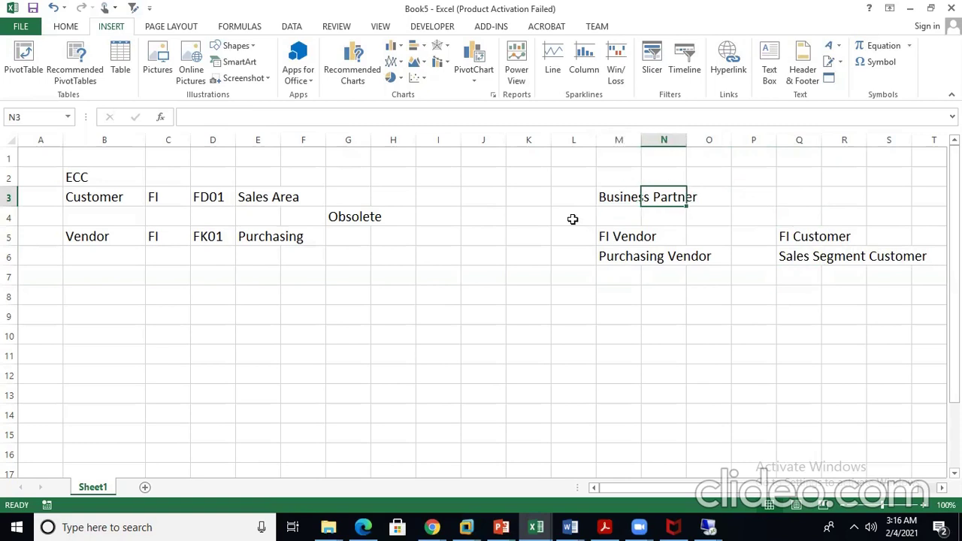
pyautogui.press('Left')
pyautogui.press('Down')
pyautogui.press('Down')
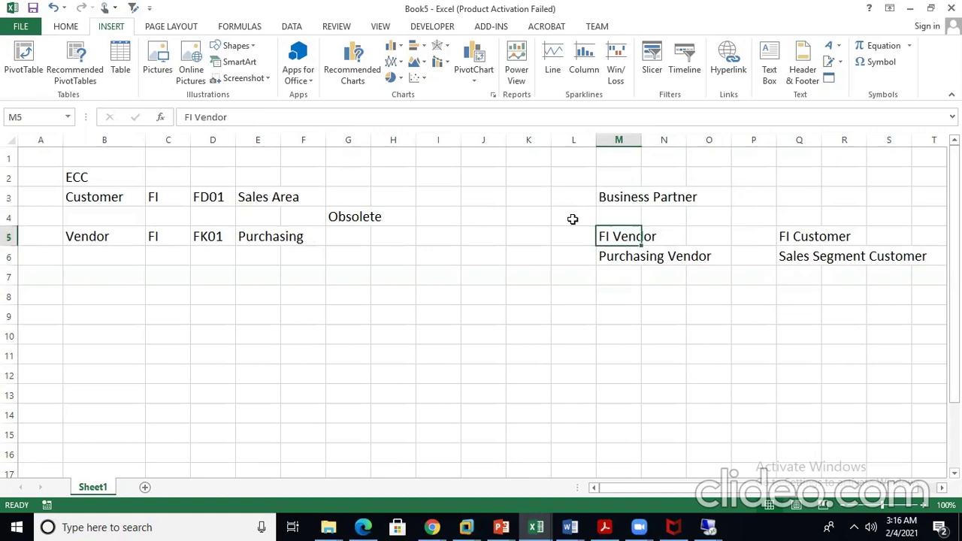
pyautogui.press('Down')
pyautogui.press('Down')
# Step: Enter the category Individual in cell L2, above the Business Partner heading
pyautogui.press('Up')
pyautogui.press('Up')
pyautogui.press('Up')
pyautogui.press('Up')
pyautogui.press('Up')
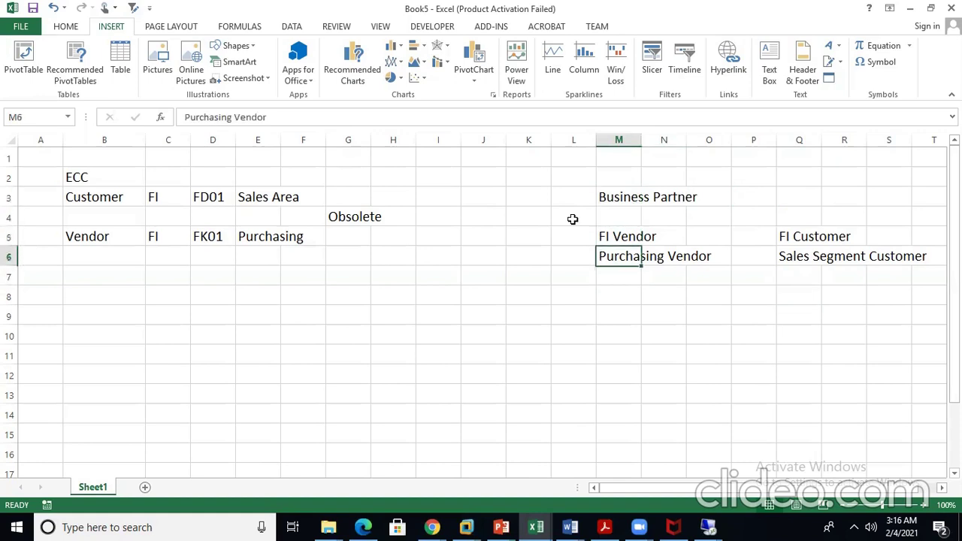
pyautogui.press('Up')
pyautogui.press('Down')
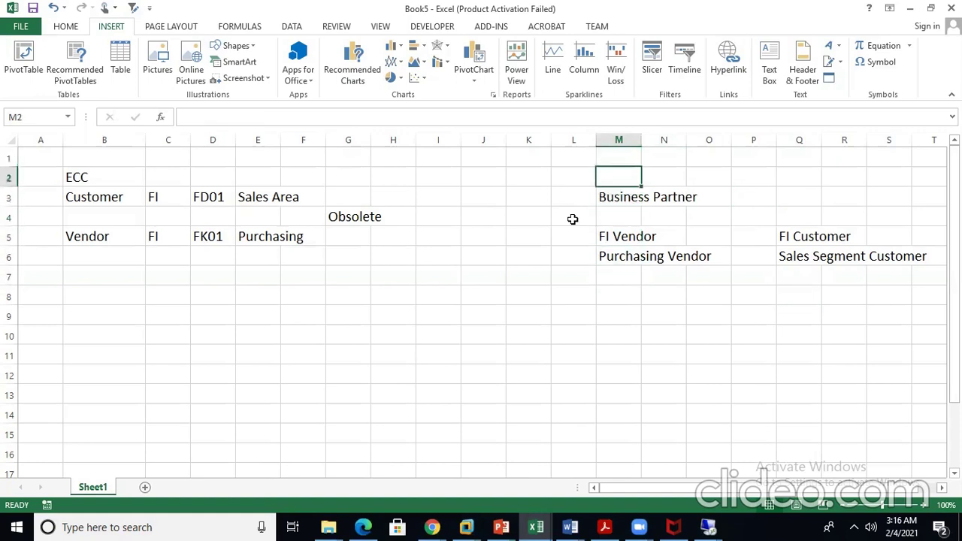
pyautogui.press('Left')
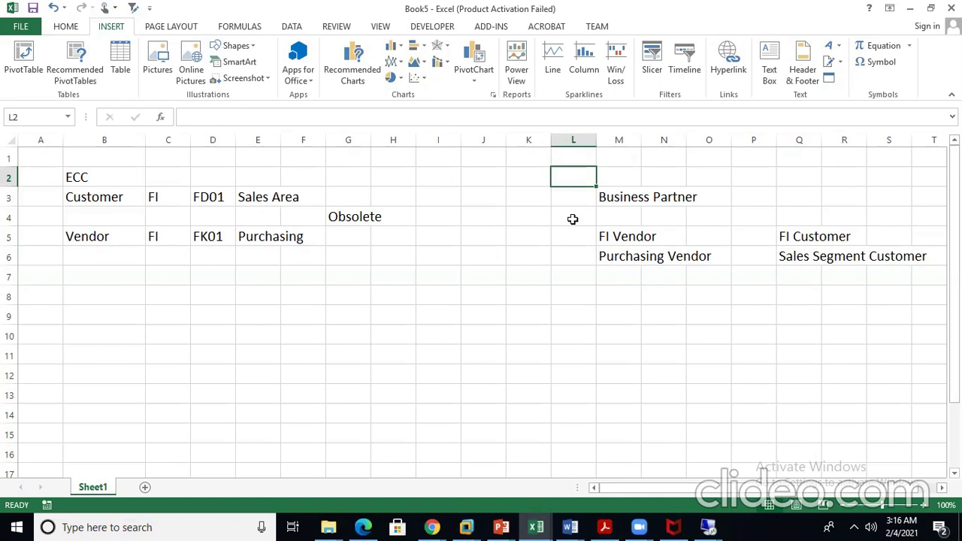
pyautogui.write('In')
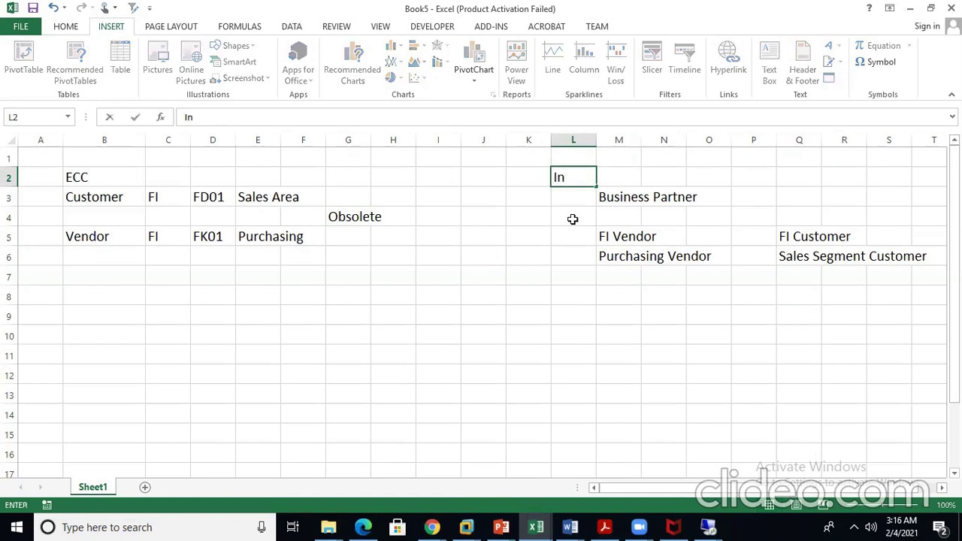
pyautogui.write('dividual')
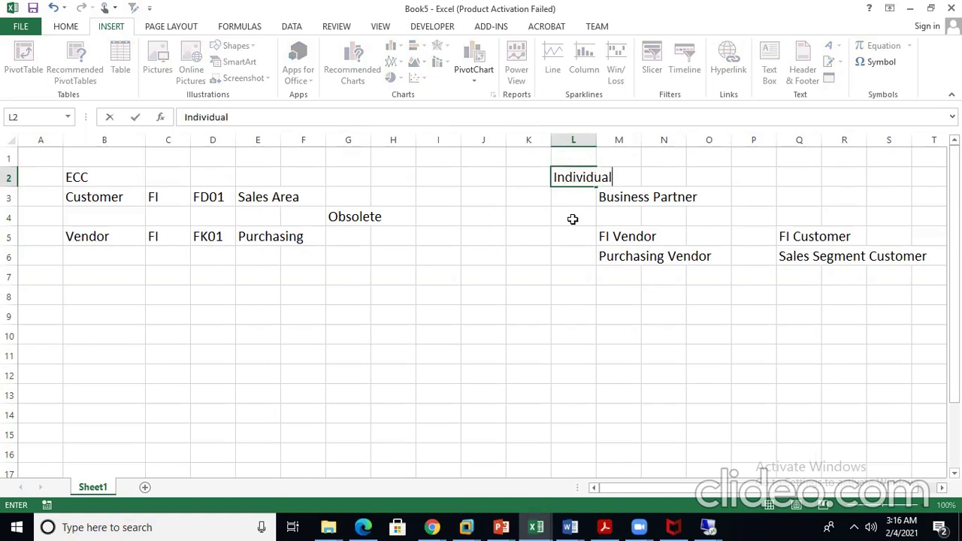
# Step: Enter the categories Company in cell N2 and Group in cell P2, on the same row as Individual
pyautogui.press('Tab')
pyautogui.press('Tab')
pyautogui.write('Co')
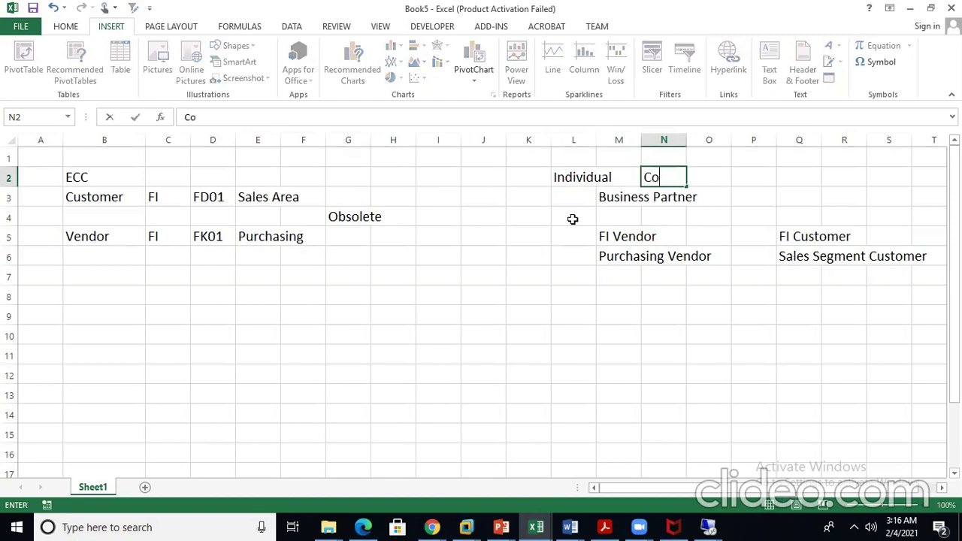
pyautogui.write('mpany')
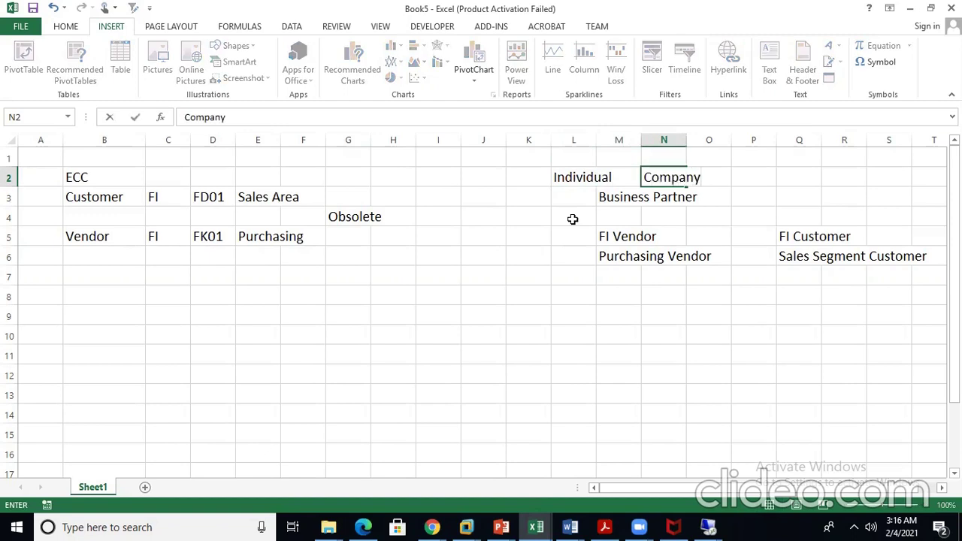
pyautogui.press('Tab')
pyautogui.press('Tab')
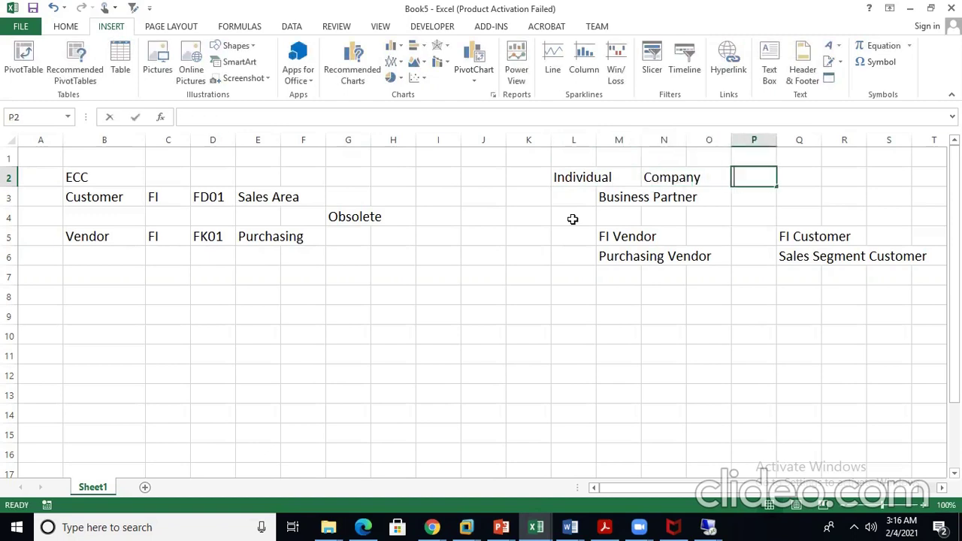
pyautogui.write('Group')
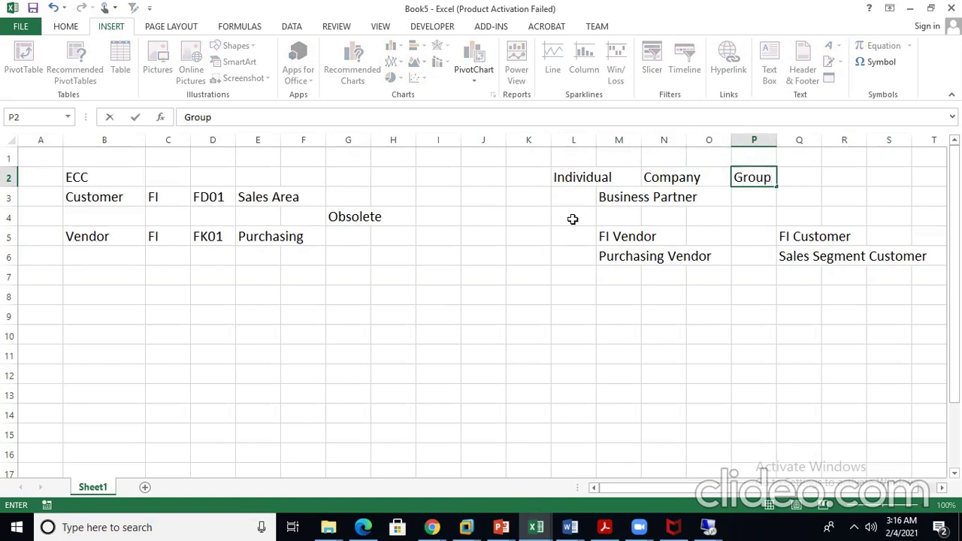
pyautogui.press('Return')
pyautogui.press('Up')
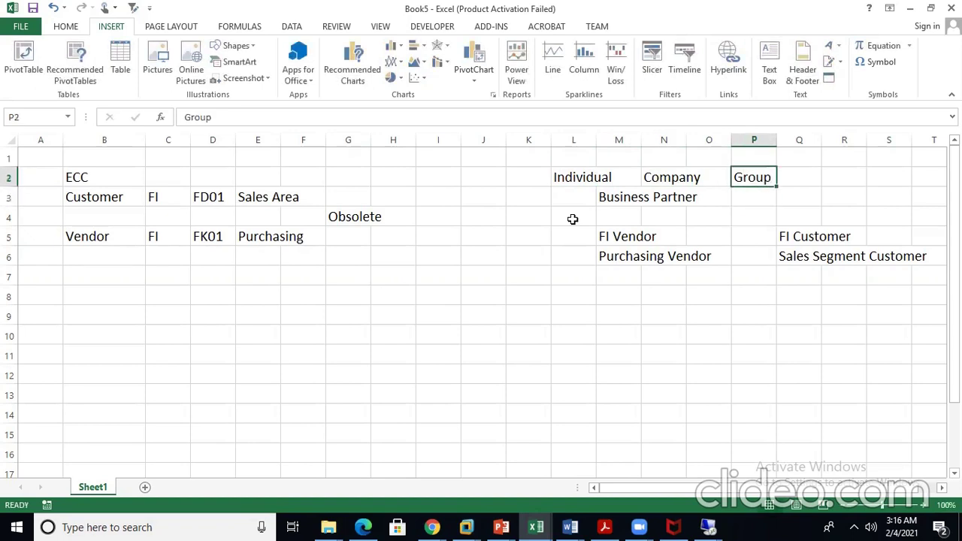
# Step: Review the Individual and Company categories in row 2 together with the Business Partner entries below them
pyautogui.press('Left')
pyautogui.press('Left')
pyautogui.press('Left')
pyautogui.press('Left')
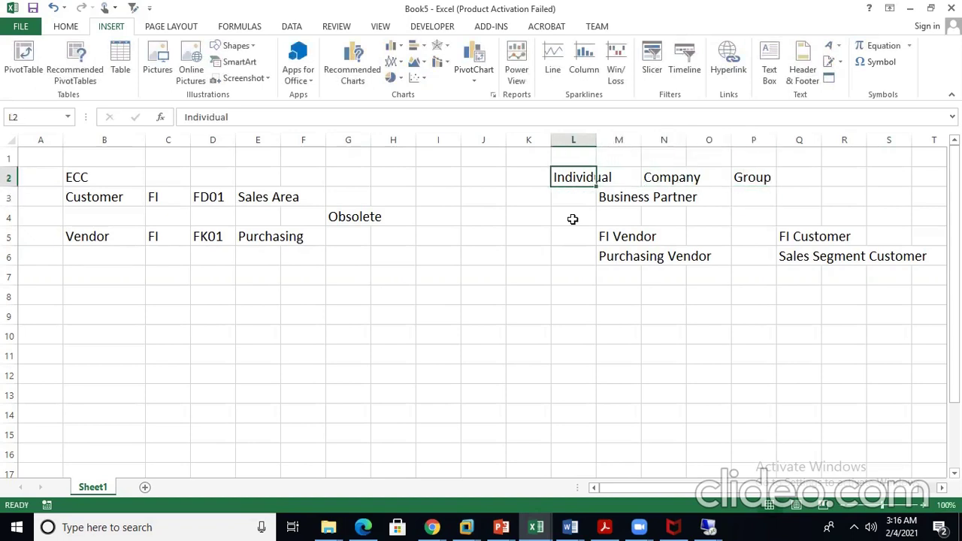
pyautogui.press('Right')
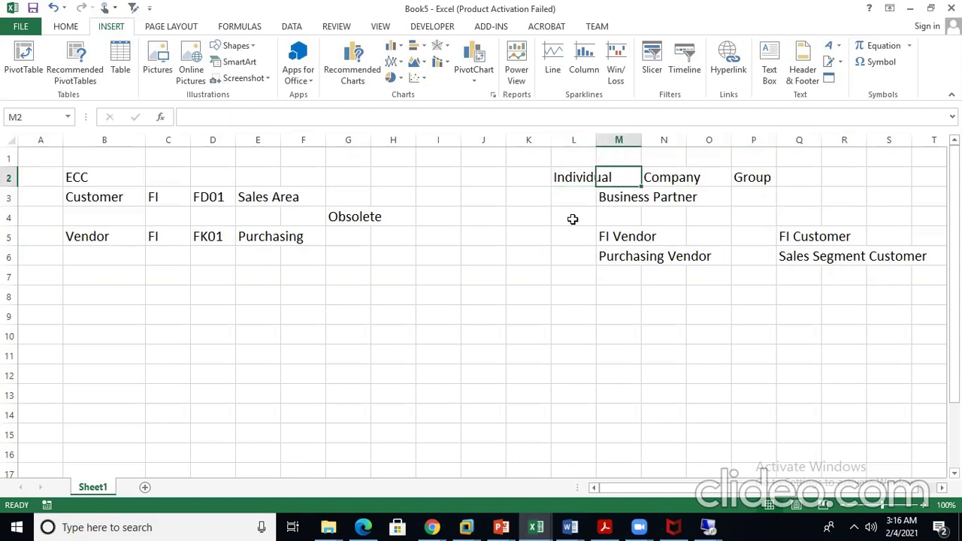
pyautogui.press('Down')
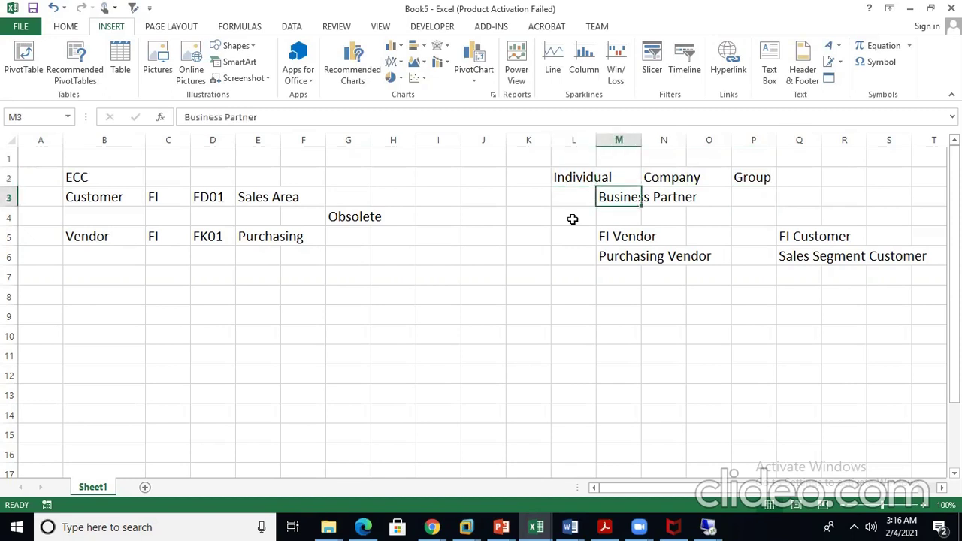
pyautogui.press('Up')
pyautogui.press('Right')
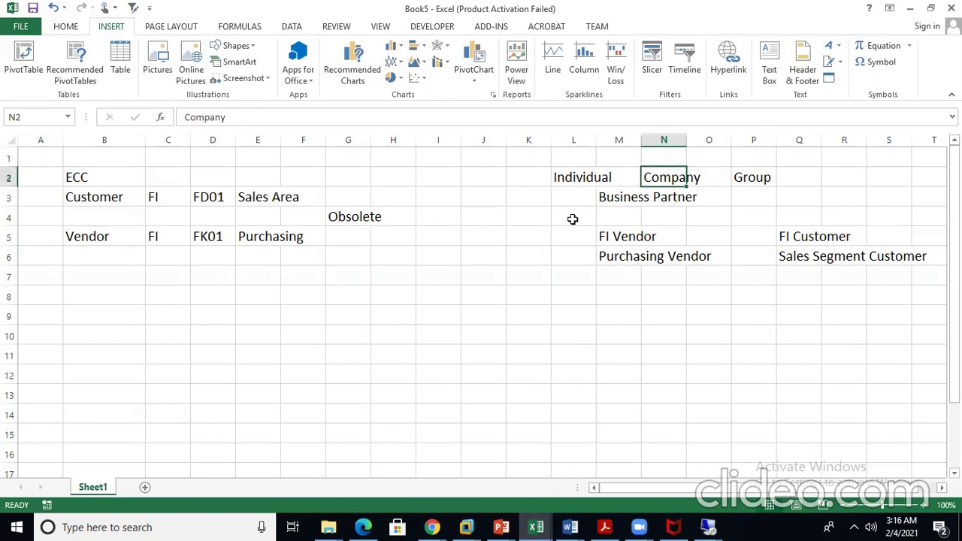
pyautogui.press('Down')
pyautogui.press('Down')
pyautogui.press('Down')
pyautogui.press('Down')
pyautogui.press('Left')
pyautogui.press('Left')
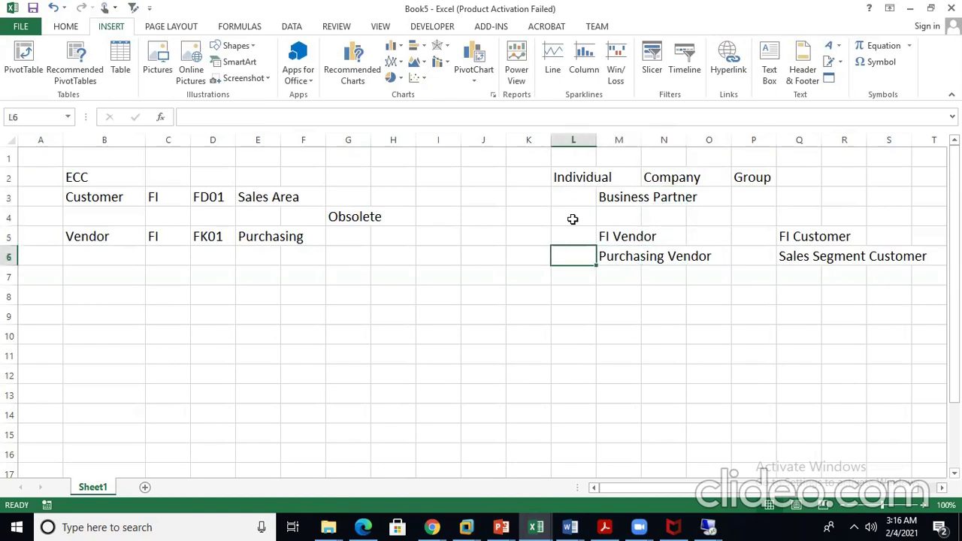
# Step: Enter the role code FLVN00 in cell L5, beside FI Vendor
pyautogui.press('Up')
pyautogui.press('Right')
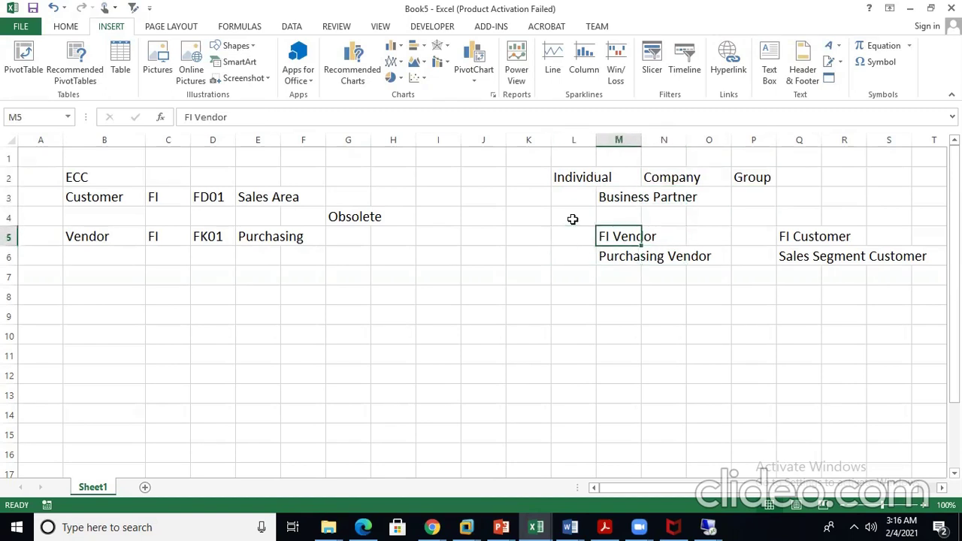
pyautogui.press('Left')
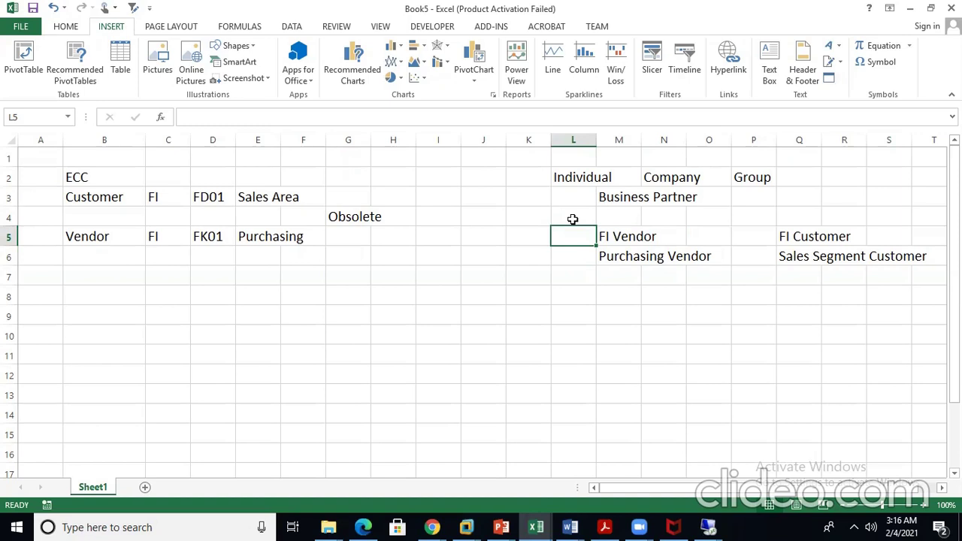
pyautogui.press('Down')
pyautogui.press('Up')
pyautogui.write('FLVN')
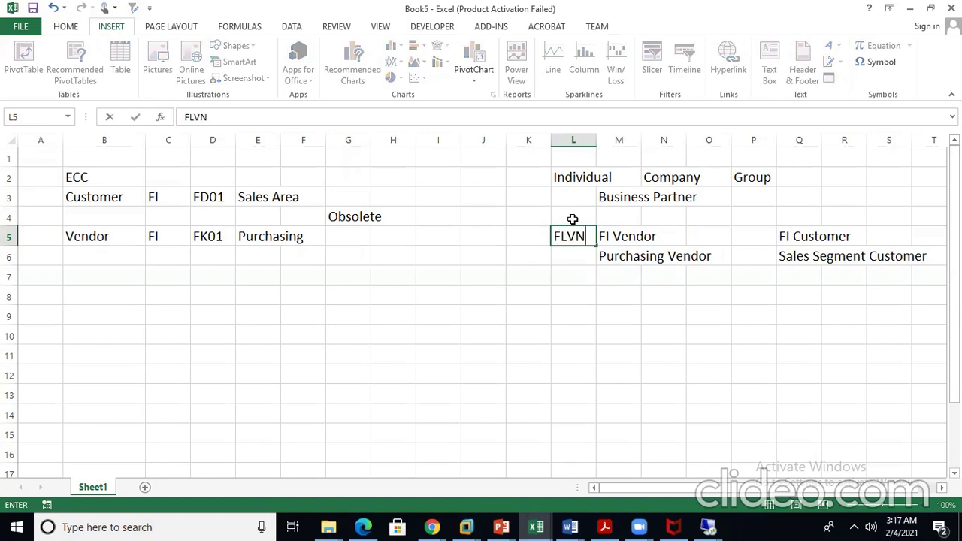
pyautogui.write('00')
pyautogui.press('Return')
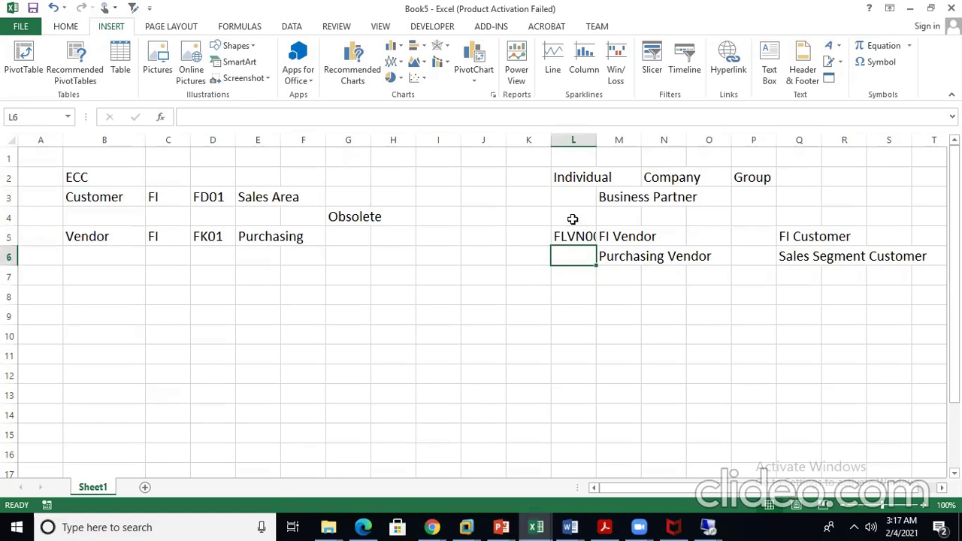
# Step: Enter the role code FLVN01 in cell L6, beside Purchasing Vendor
pyautogui.write('FLVN')
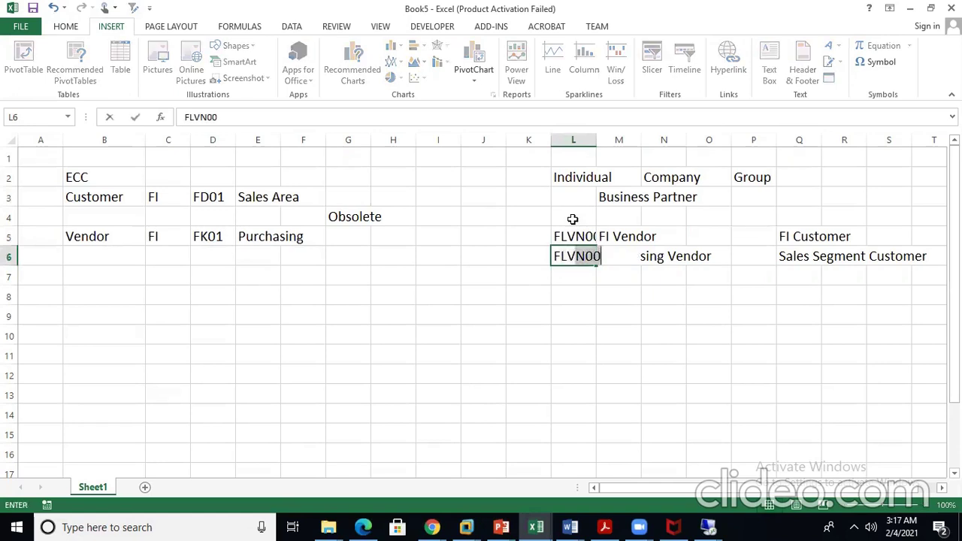
pyautogui.write('01')
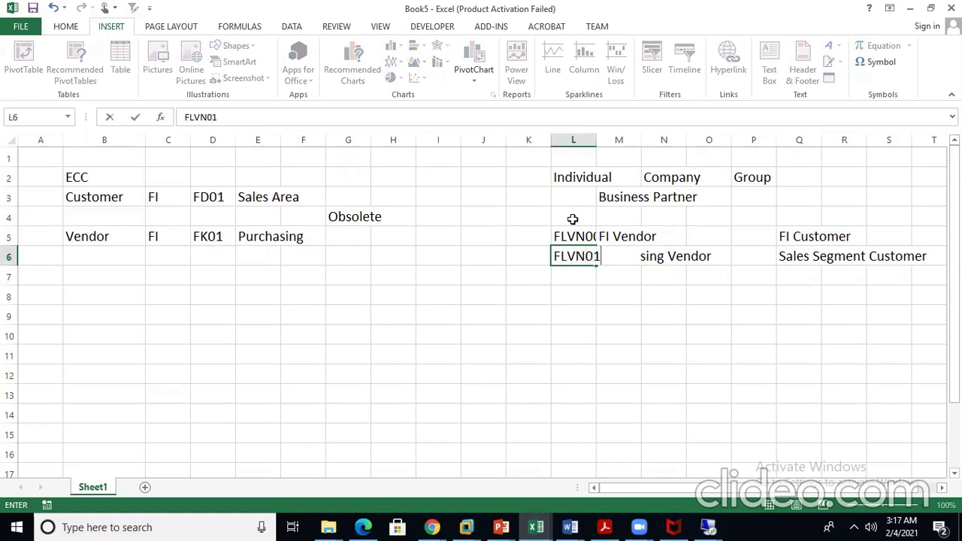
pyautogui.press('Right')
# Step: Enter the role code FLCU00 in cell P5, beside FI Customer
pyautogui.press('Right')
pyautogui.press('Up')
pyautogui.press('Up')
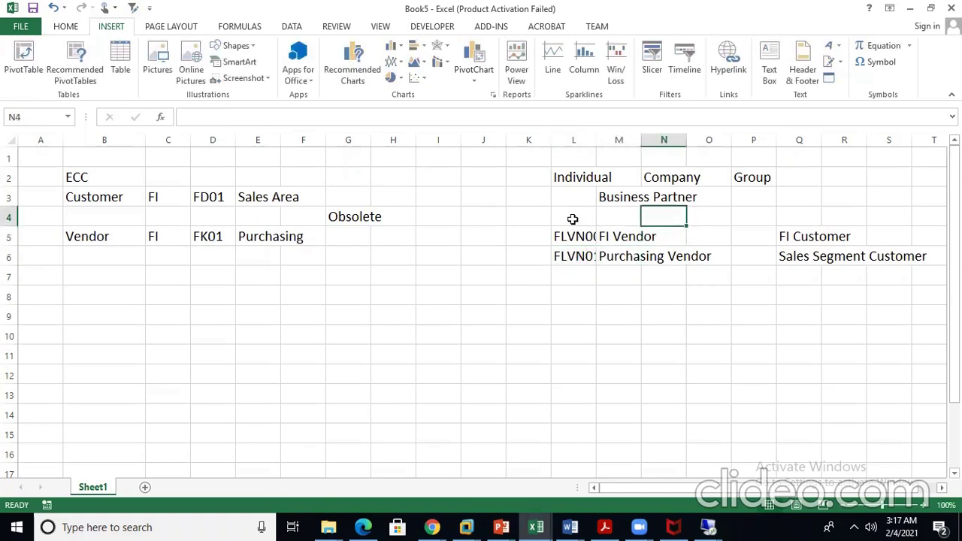
pyautogui.press('Right')
pyautogui.press('Right')
pyautogui.press('Down')
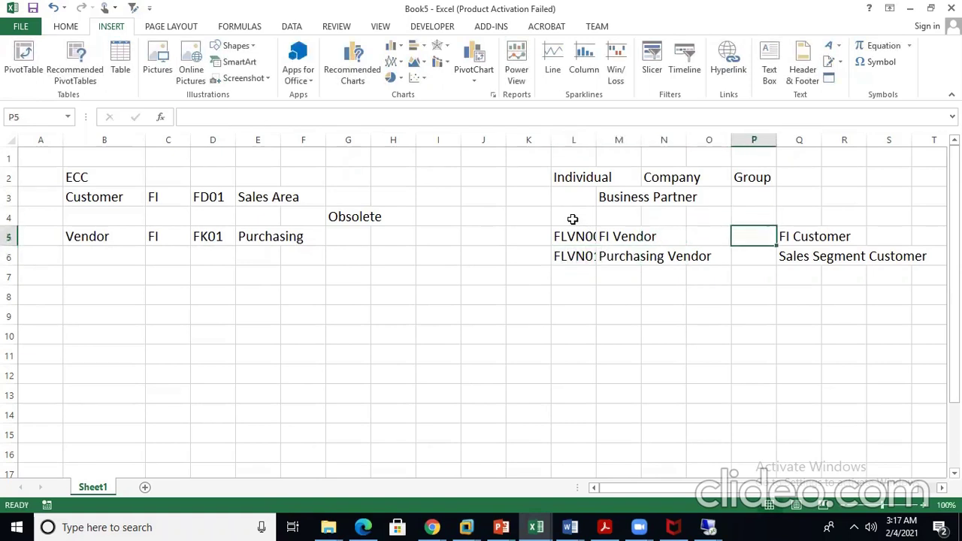
pyautogui.press('Right')
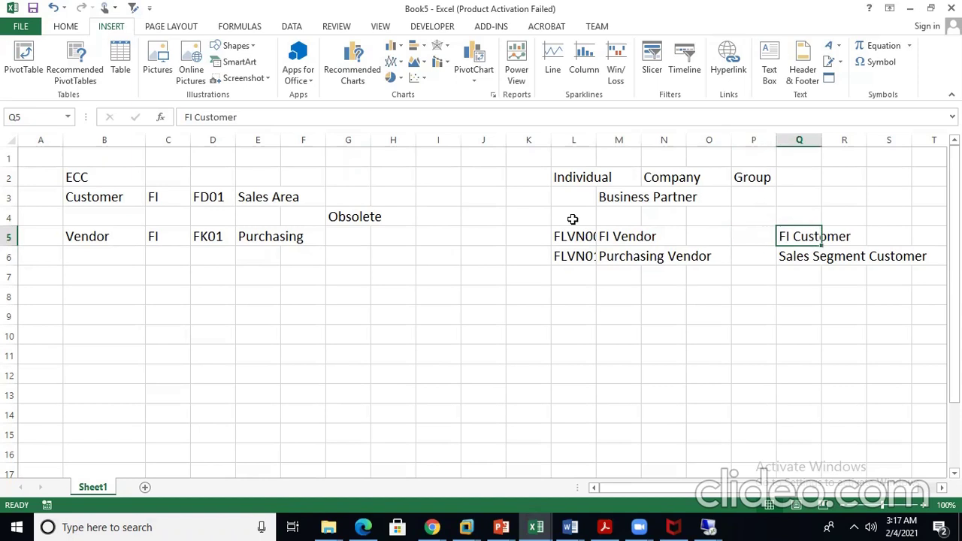
pyautogui.press('Left')
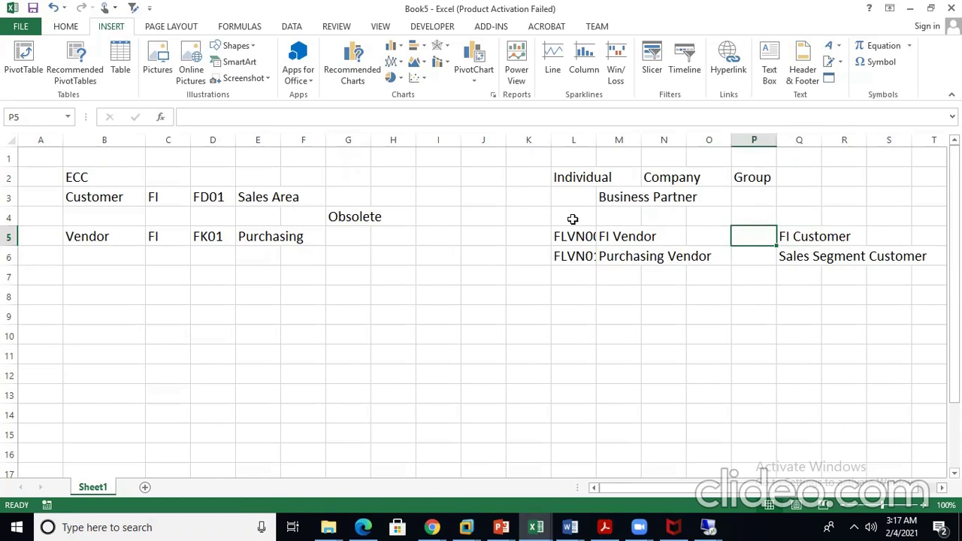
pyautogui.write('F')
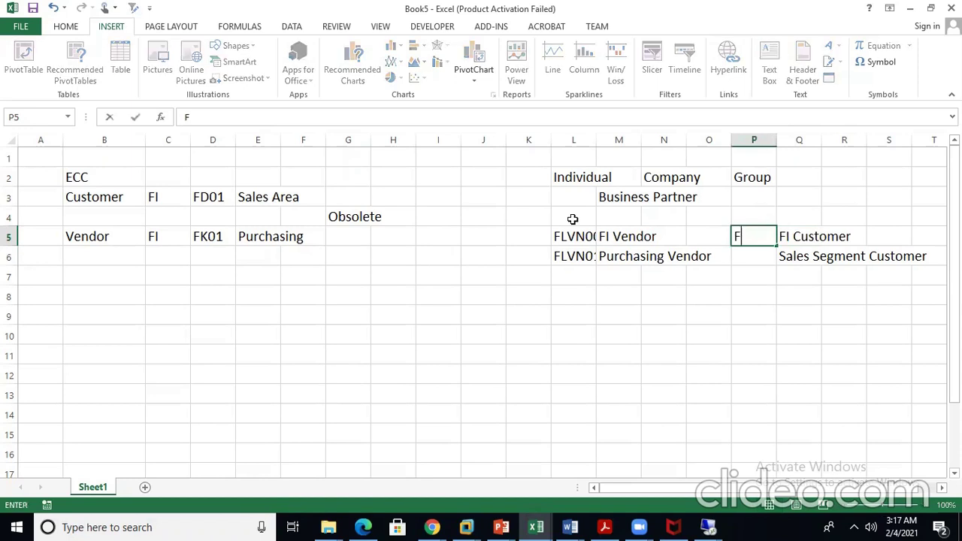
pyautogui.write('LCU00')
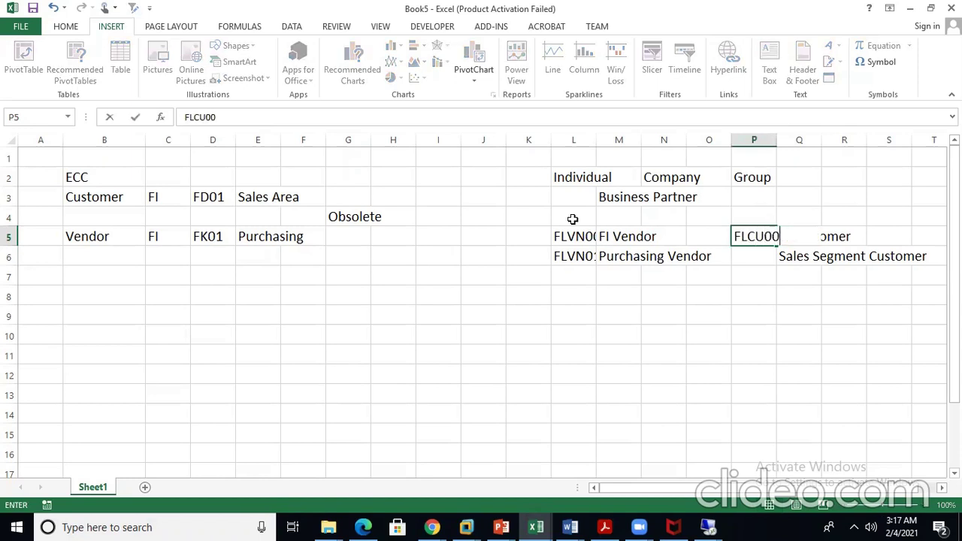
pyautogui.press('Return')
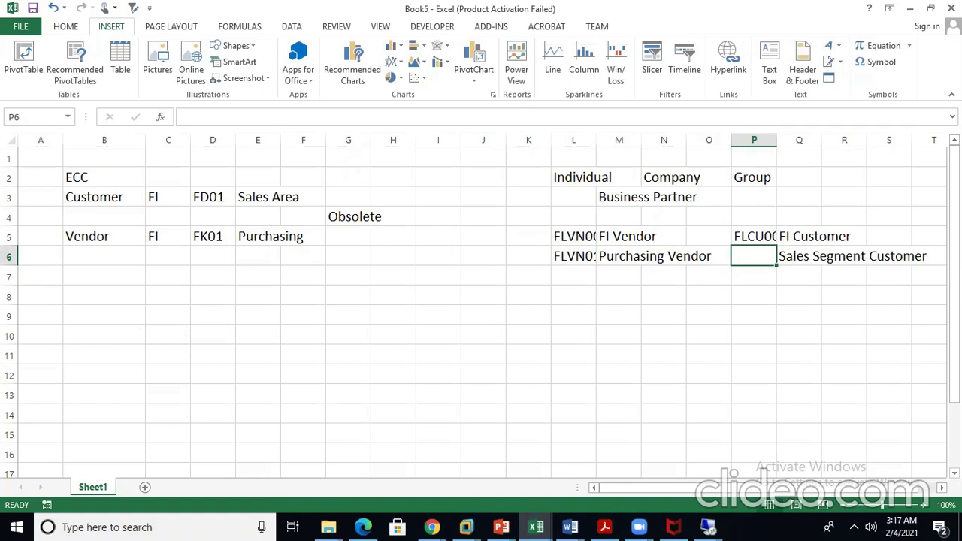
# Step: Enter the role code FLCU01 in cell P6, beside Sales Segment Customer
pyautogui.write('FL')
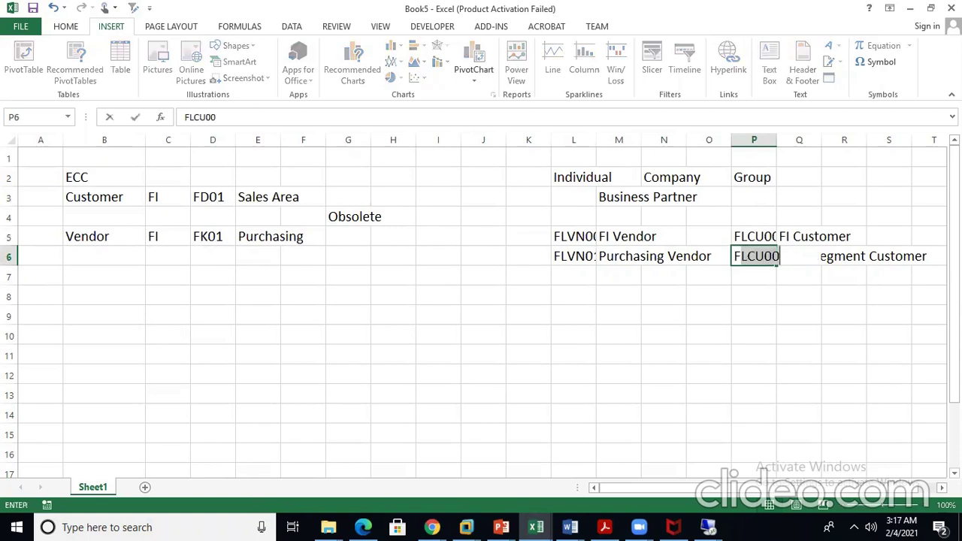
pyautogui.write('CU01')
pyautogui.press('Return')
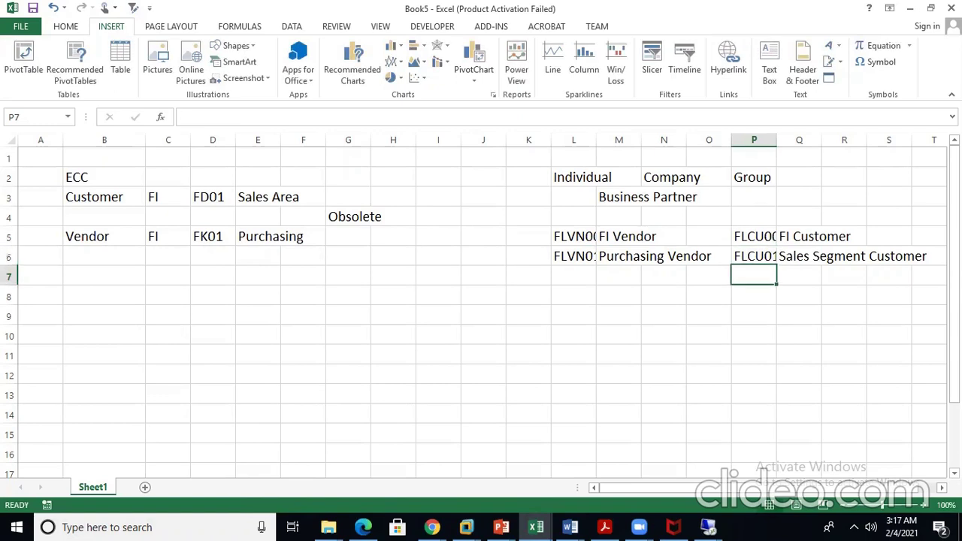
# Step: Enter the label General Data in cell B7, below the ECC customer and vendor rows
pyautogui.click(567, 238)
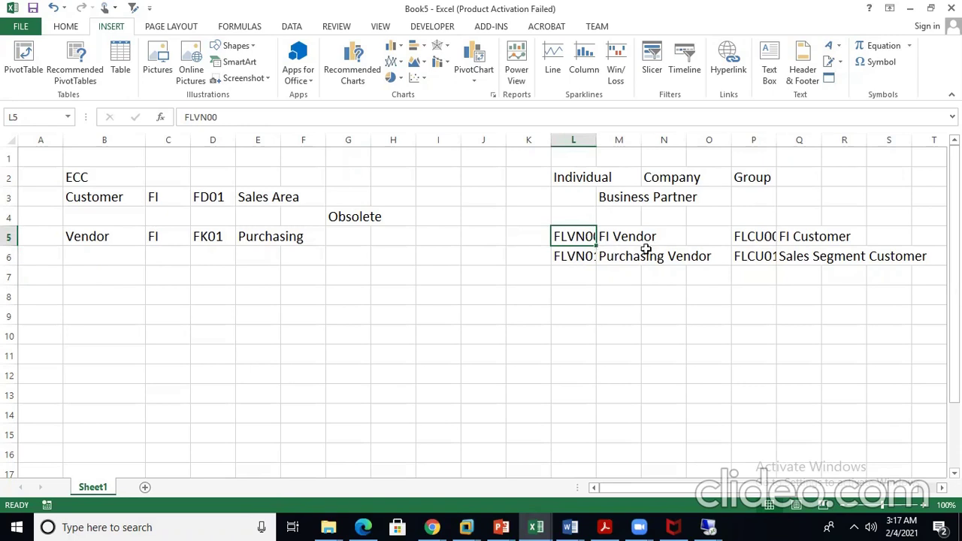
pyautogui.click(572, 262)
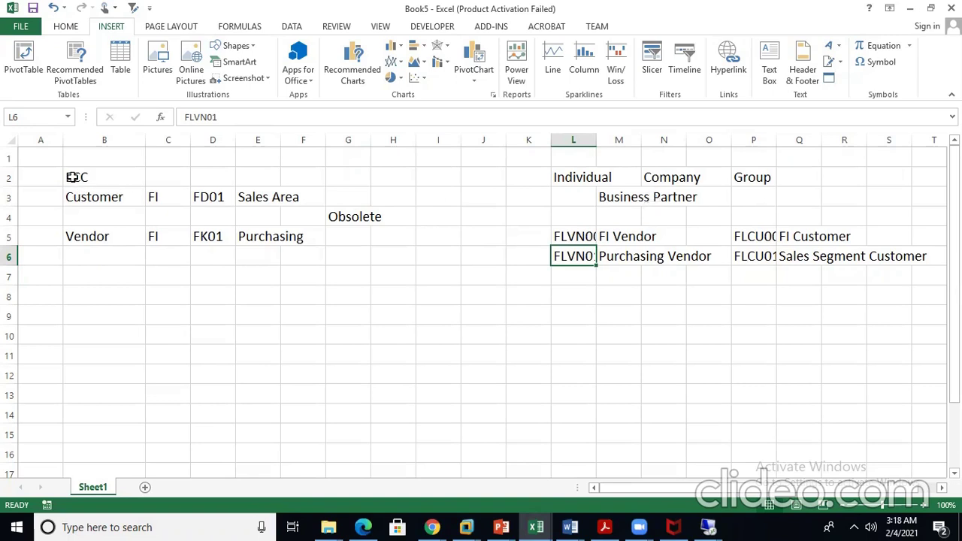
pyautogui.click(98, 273)
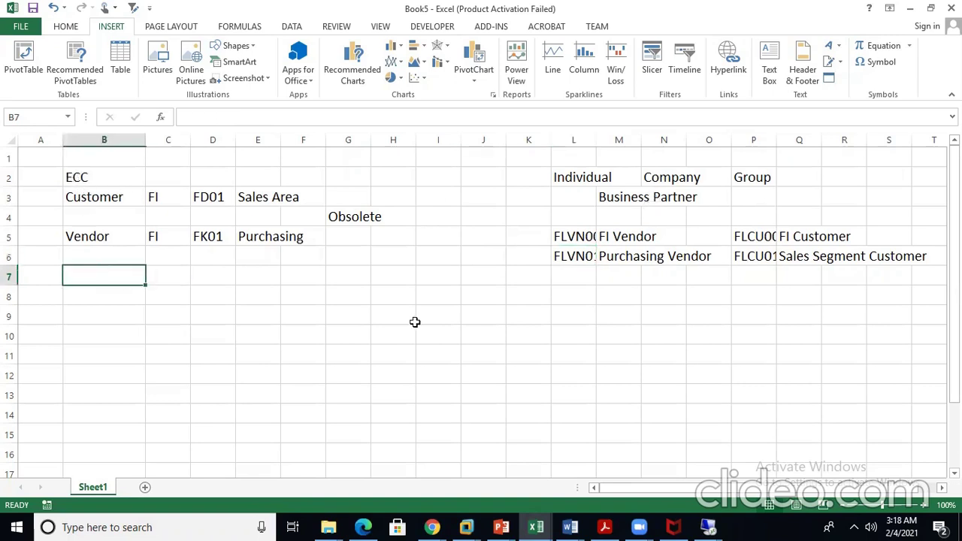
pyautogui.press('Up')
pyautogui.press('Up')
pyautogui.press('Up')
pyautogui.press('Up')
pyautogui.press('Up')
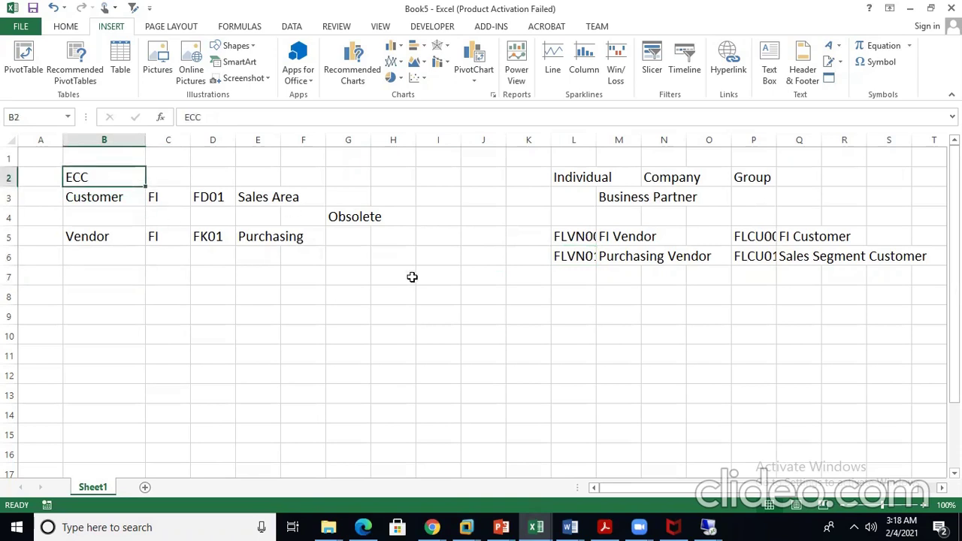
pyautogui.click(97, 277)
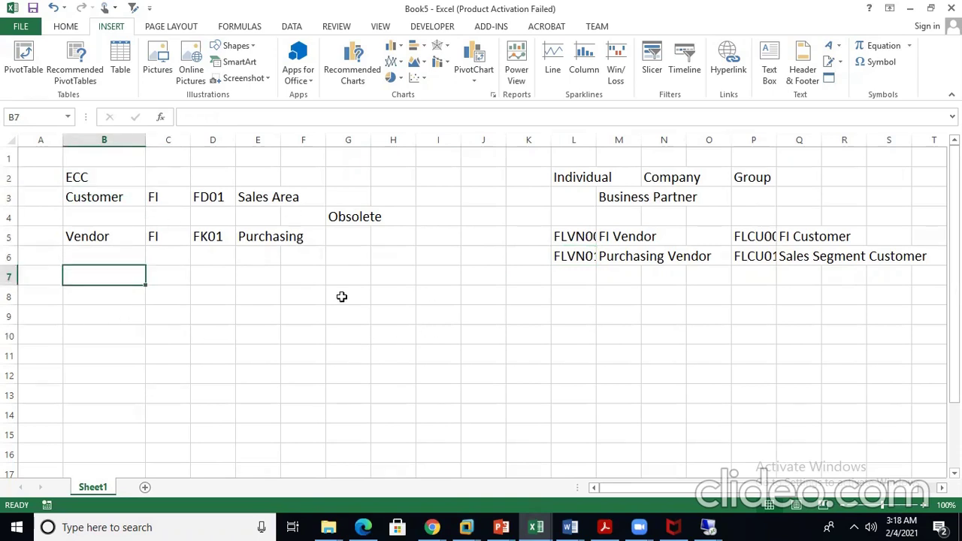
pyautogui.write('General Data')
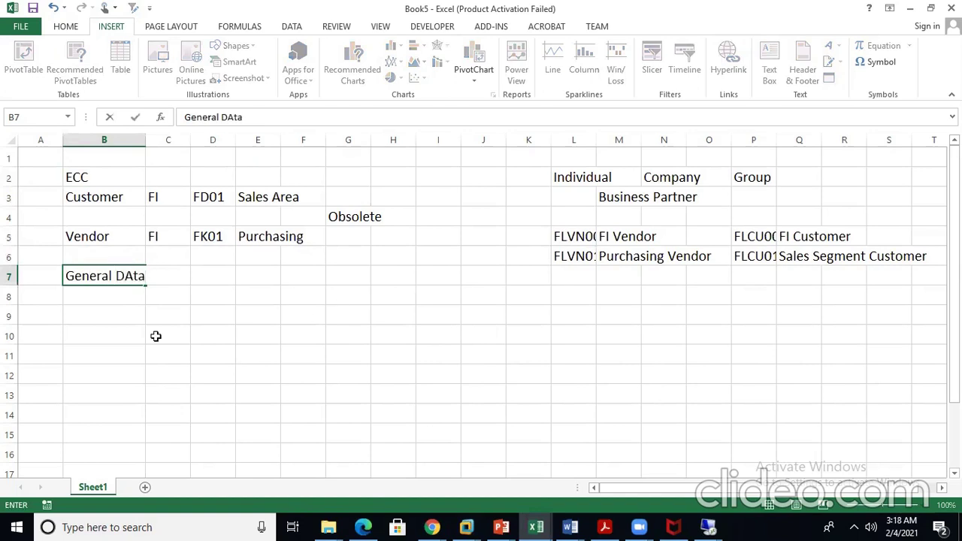
pyautogui.click(176, 306)
# Step: Enter General Data in cell P3, on the same row as the Business Partner heading
pyautogui.click(119, 275)
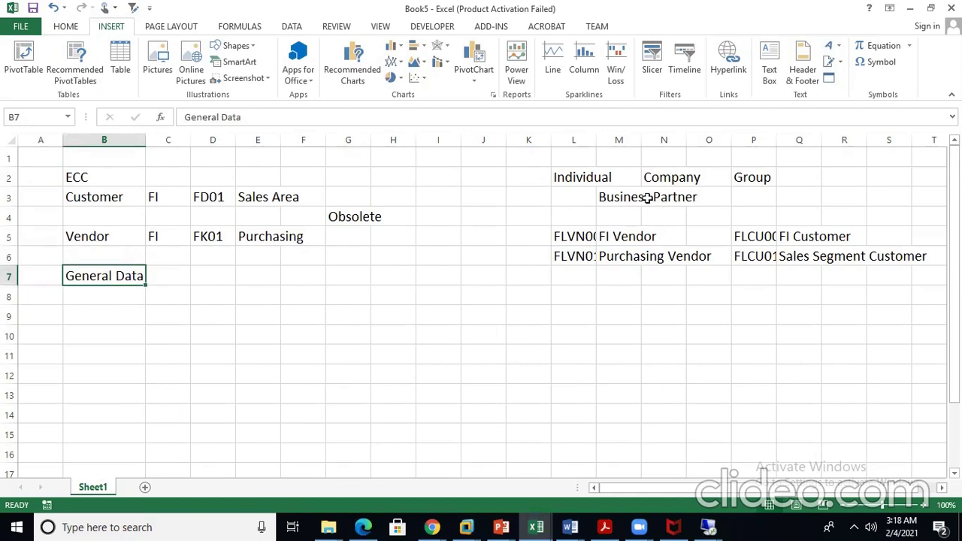
pyautogui.click(620, 196)
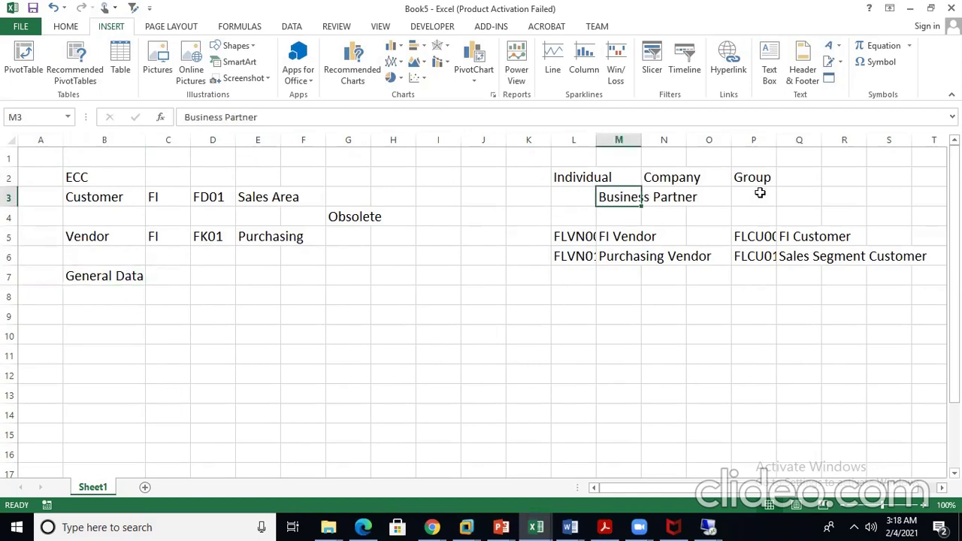
pyautogui.moveTo(618, 197); pyautogui.dragTo(664, 196)
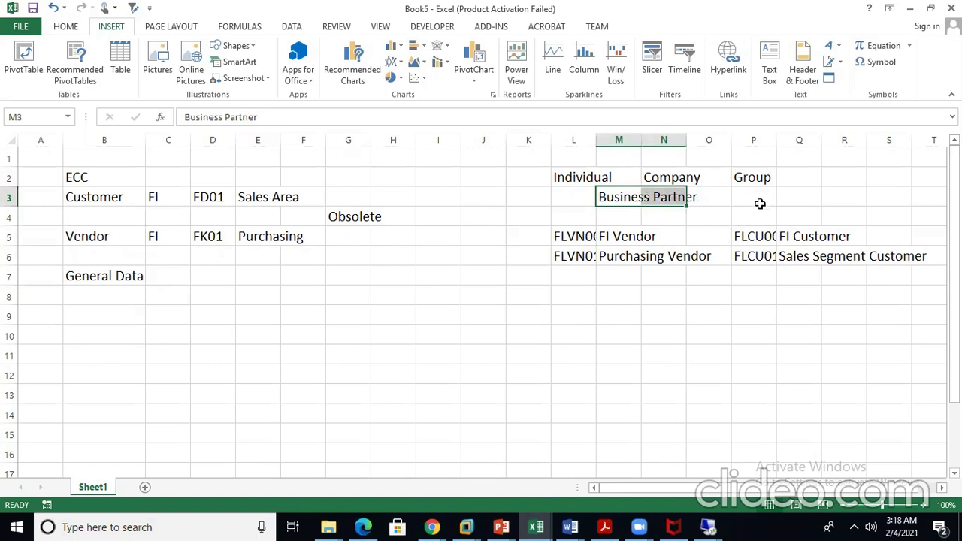
pyautogui.click(763, 199)
pyautogui.write('Genra')
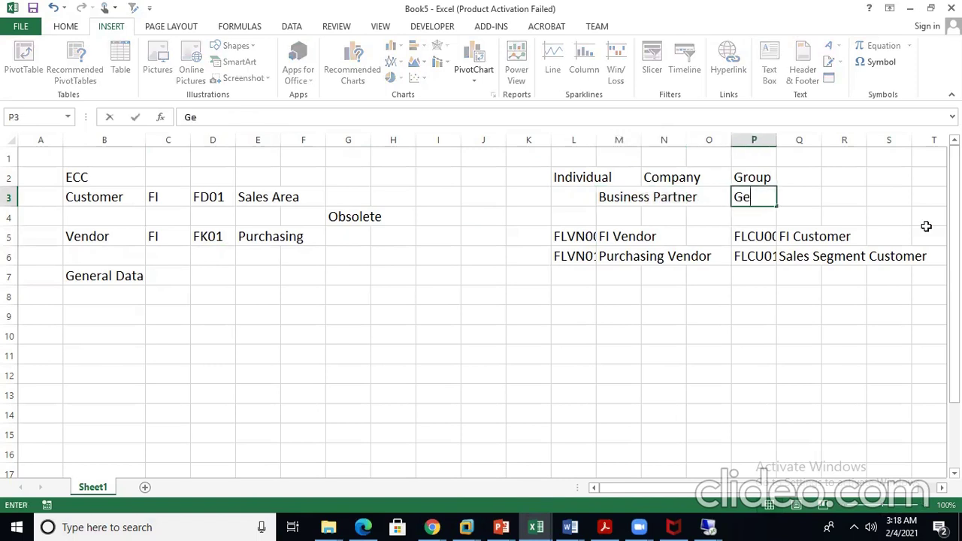
pyautogui.press('BackSpace')
pyautogui.press('BackSpace')
pyautogui.write('eral Data')
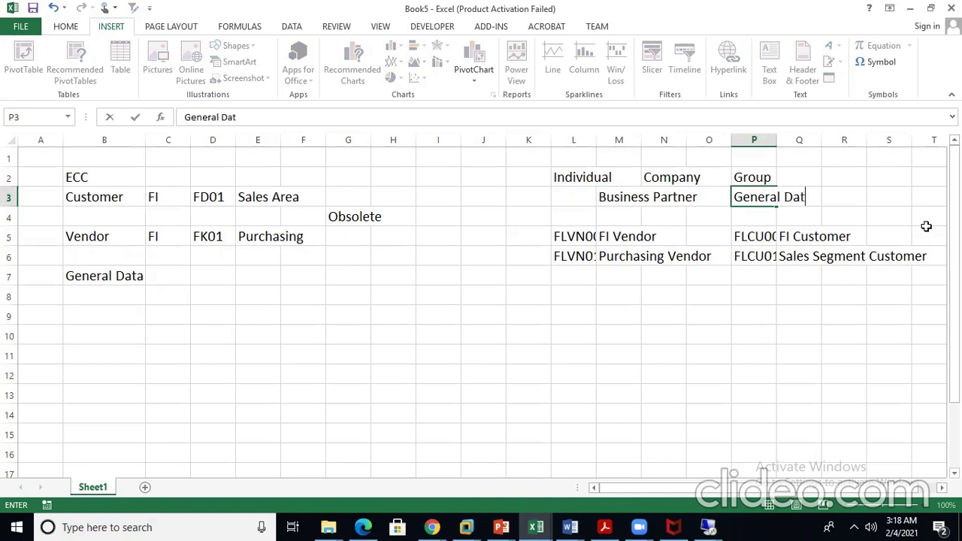
pyautogui.press('Tab')
# Step: Describe the Business Partner general data in cell R3 as "Name, address, Contacts etc"
pyautogui.press('Tab')
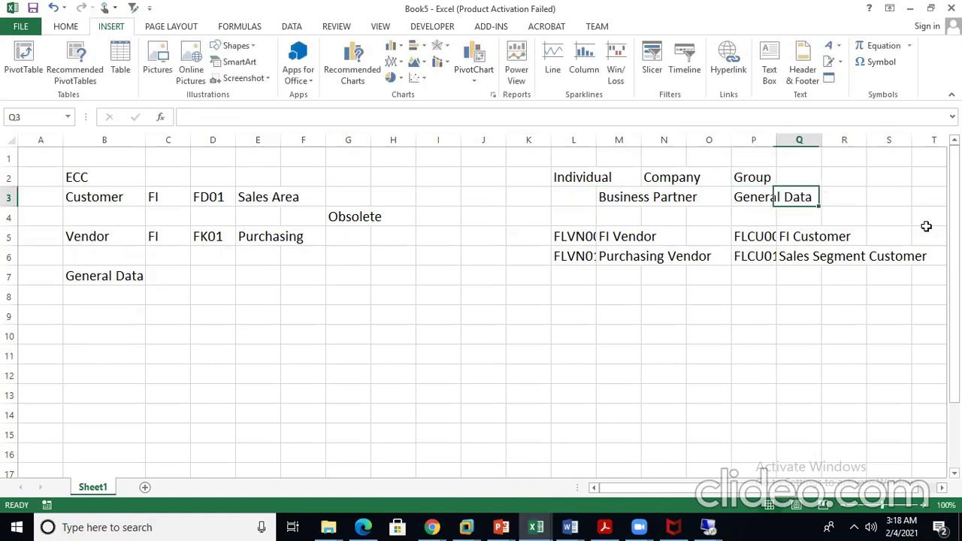
pyautogui.write('Name, address')
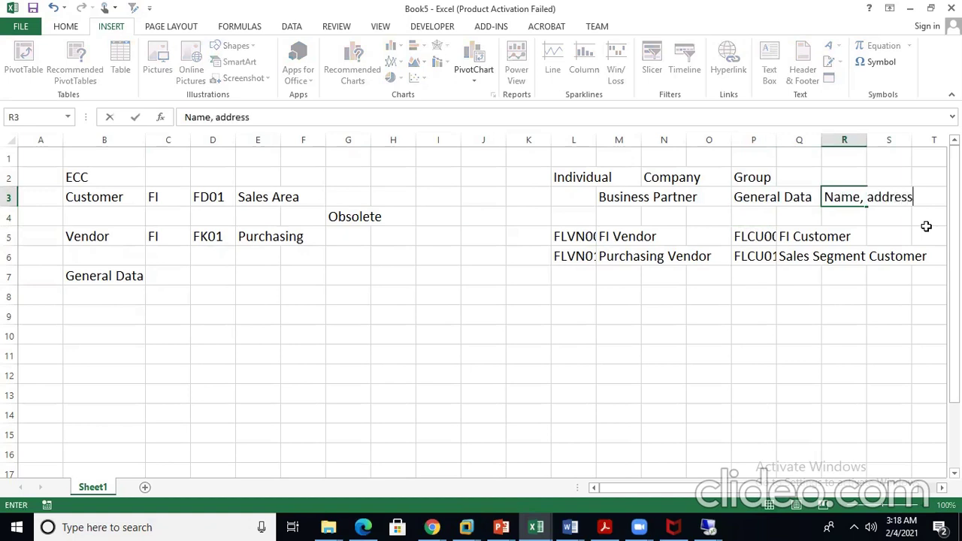
pyautogui.write(', COntacts etc')
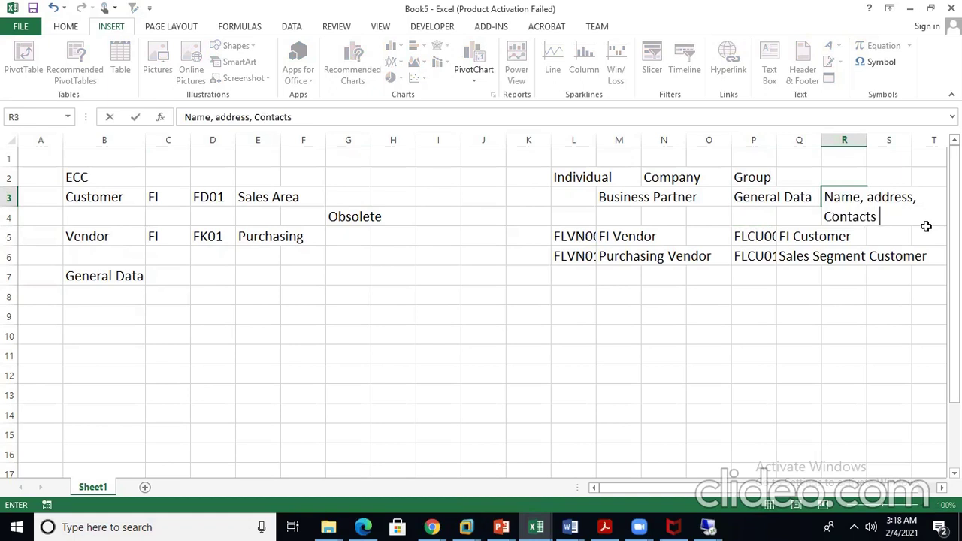
pyautogui.click(457, 292)
# Step: Enter the label Company Code Data in cell B9, below General Data in the ECC section
pyautogui.click(107, 275)
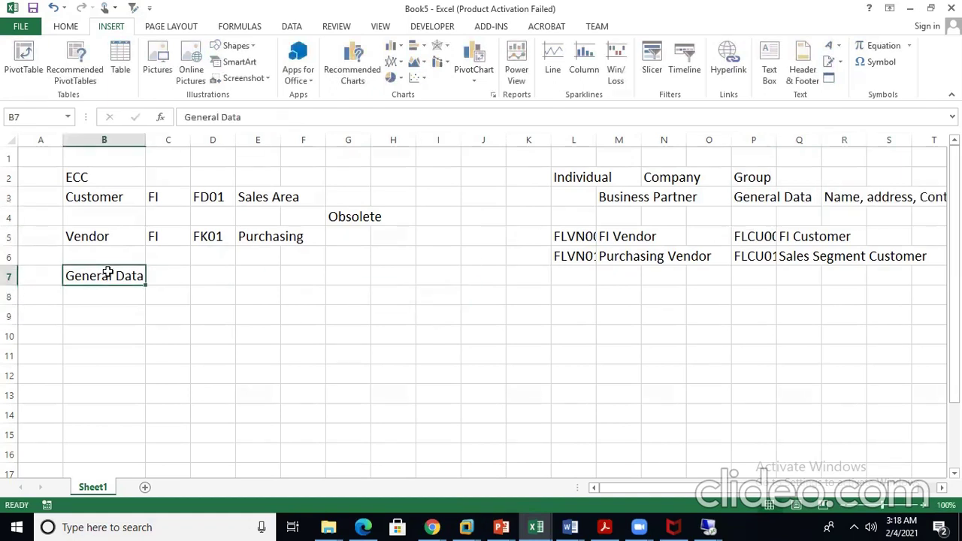
pyautogui.click(105, 308)
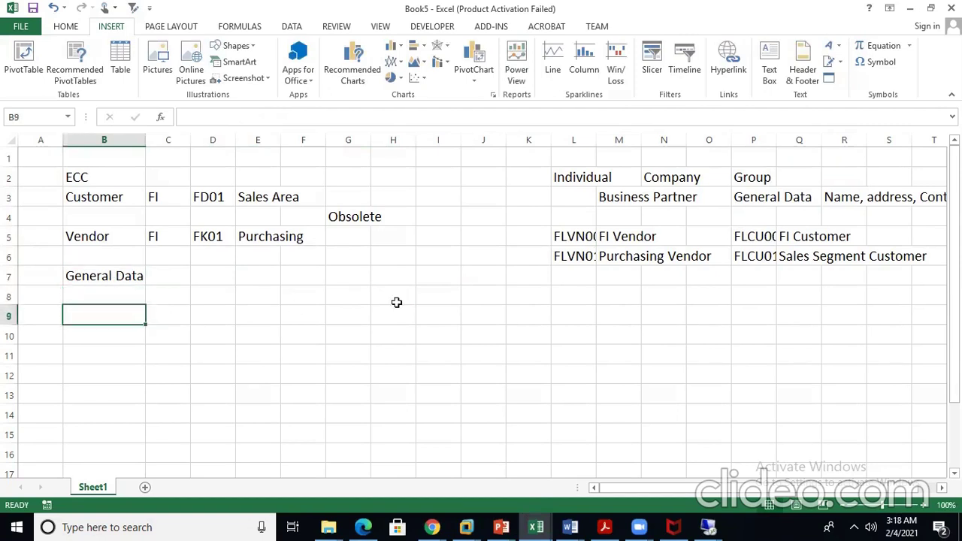
pyautogui.click(148, 200)
pyautogui.click(105, 196)
pyautogui.click(83, 312)
pyautogui.write('Company Code DAta')
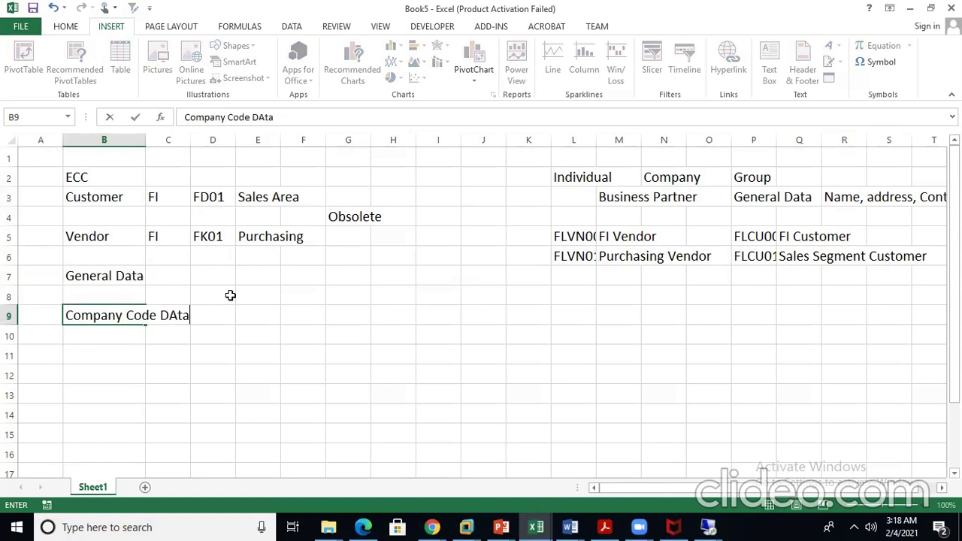
pyautogui.click(407, 318)
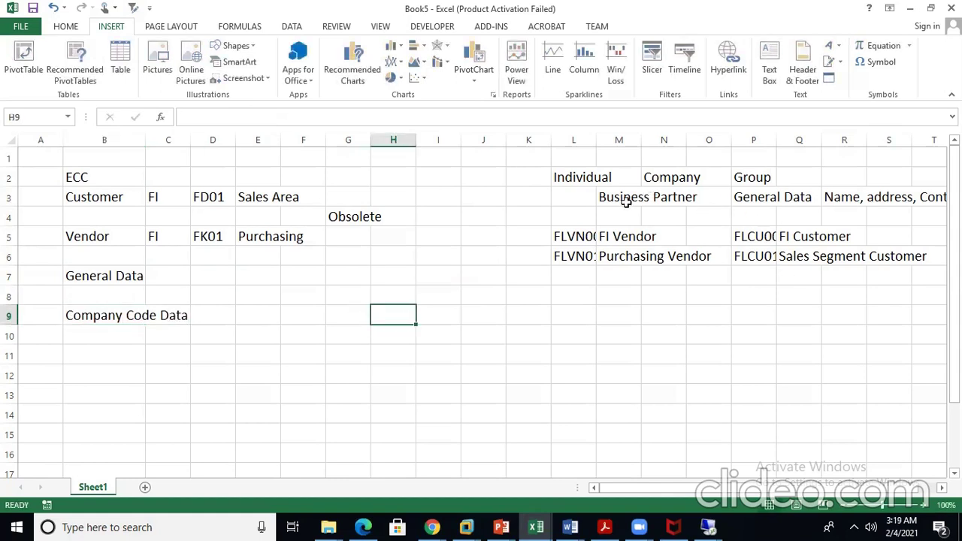
# Step: Enter the label Company Code data in cell K5, beside the FLVN00 FI Vendor role
pyautogui.moveTo(616, 199); pyautogui.dragTo(650, 187)
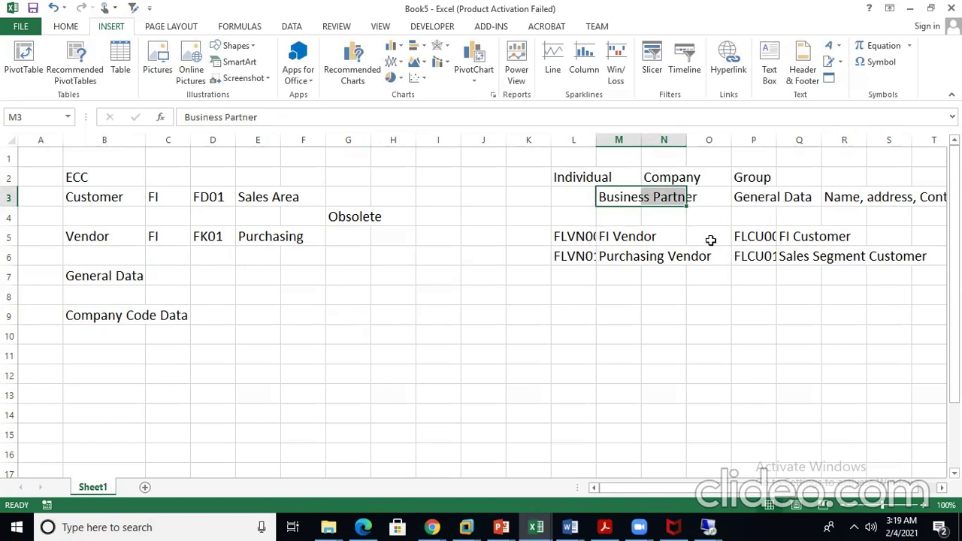
pyautogui.click(591, 236)
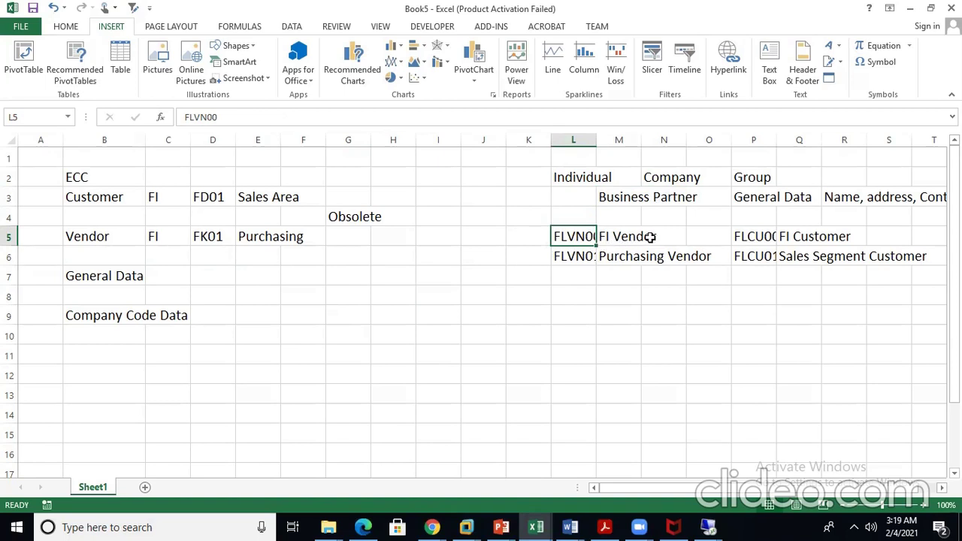
pyautogui.click(525, 236)
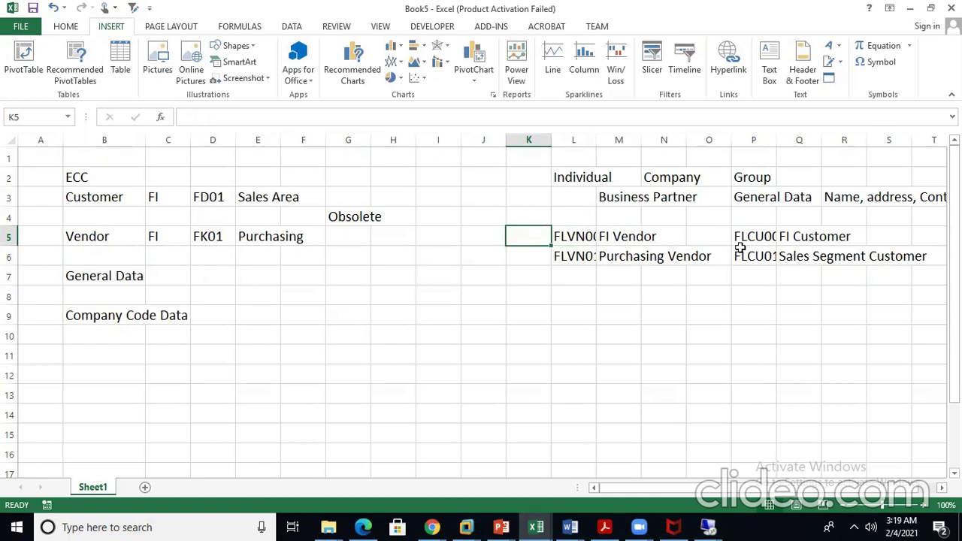
pyautogui.write('COmpany ')
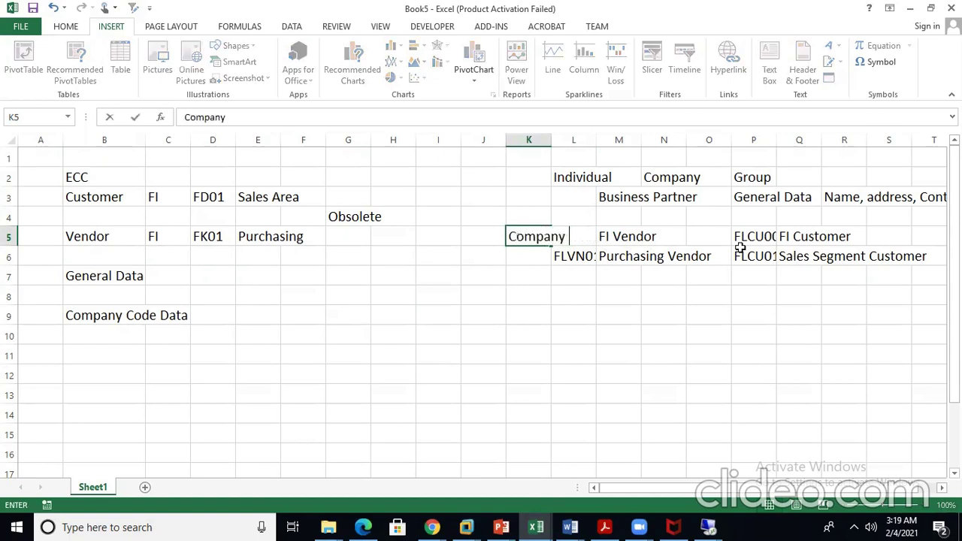
pyautogui.write('Code data')
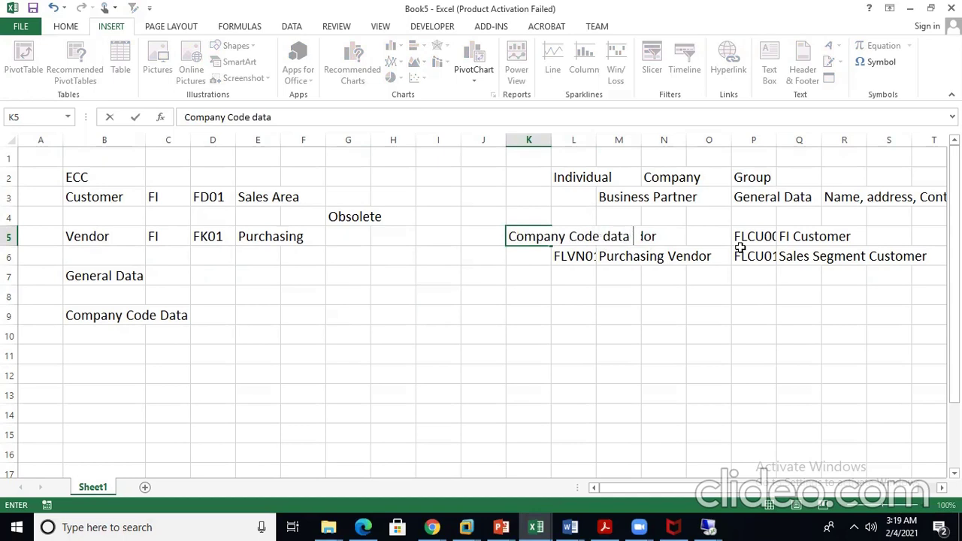
pyautogui.click(577, 314)
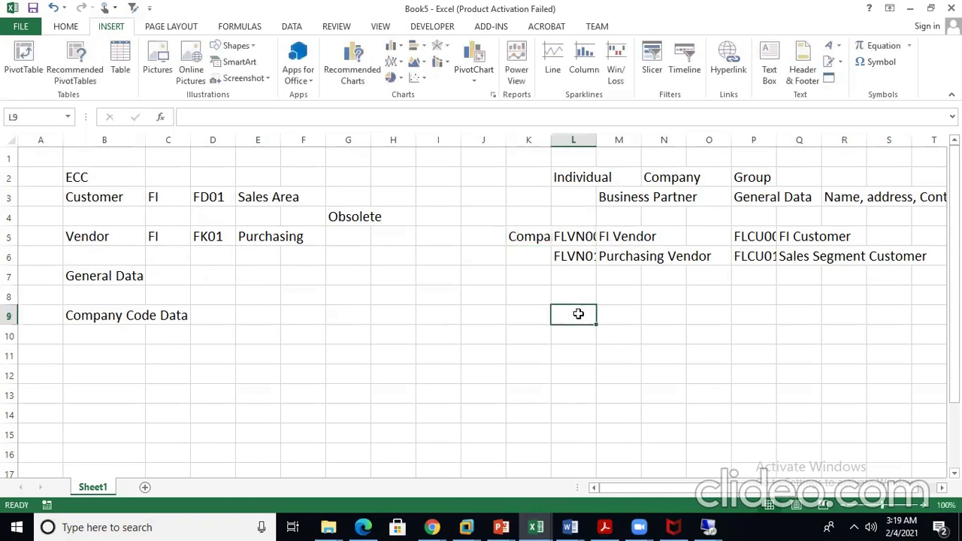
# Step: List the company code fields GL Account Number, Payment Terms and Mode of payment in cells K9 to K11
pyautogui.click(531, 238)
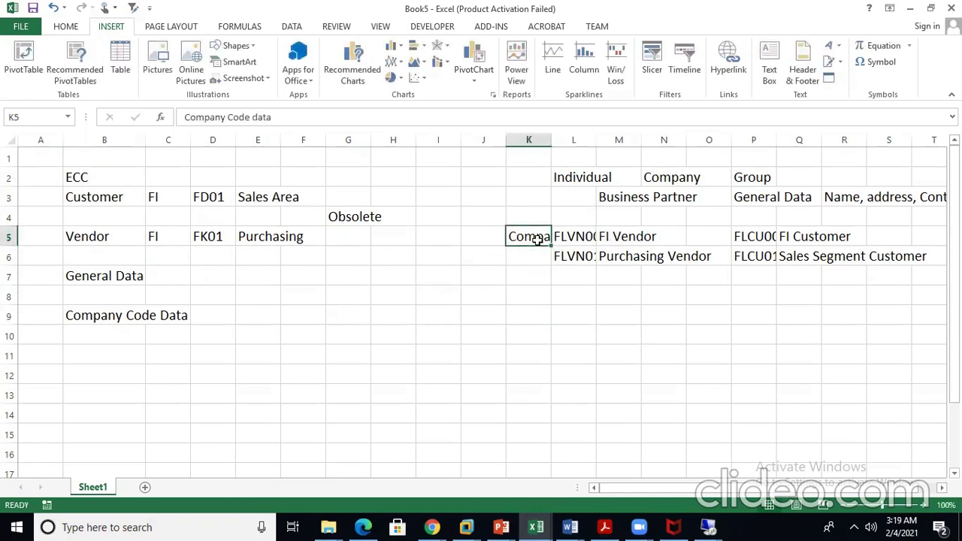
pyautogui.click(524, 314)
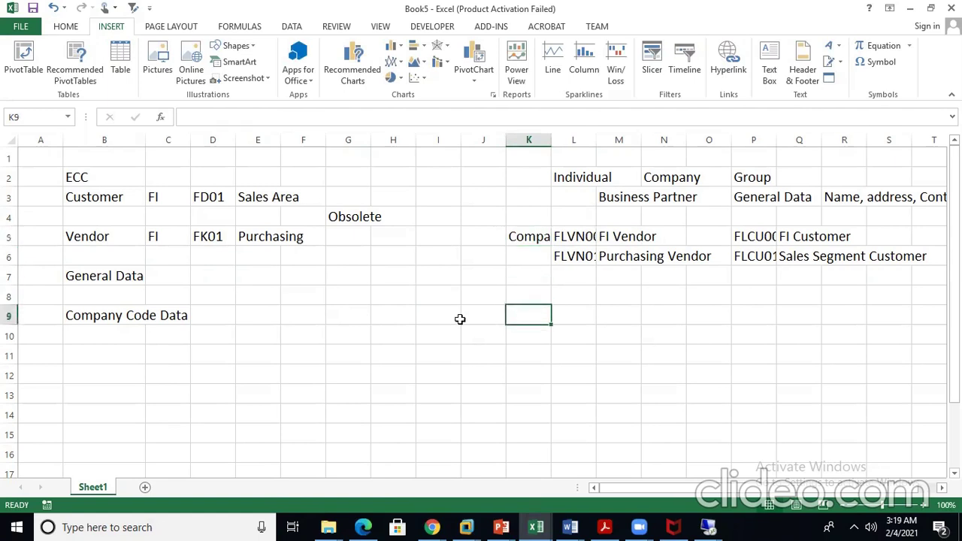
pyautogui.click(100, 316)
pyautogui.click(514, 237)
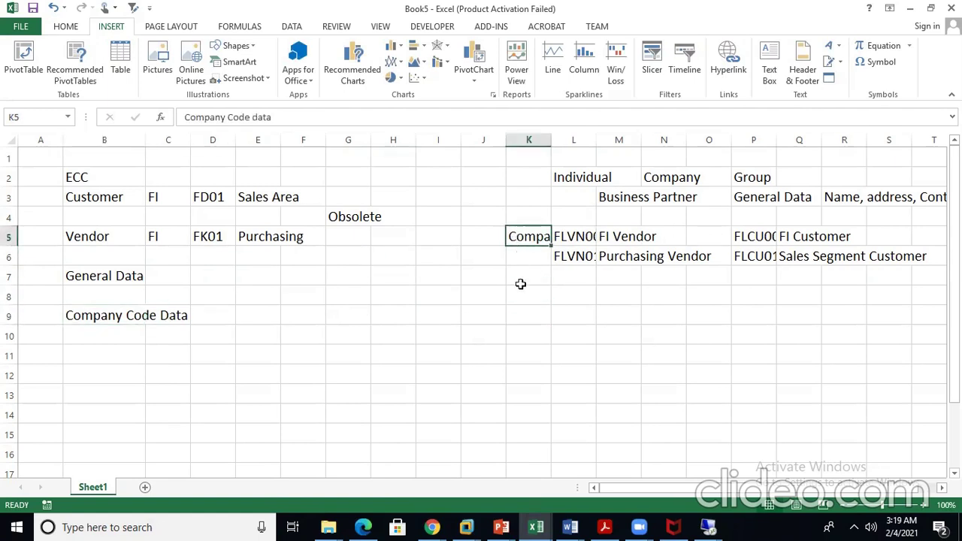
pyautogui.click(515, 316)
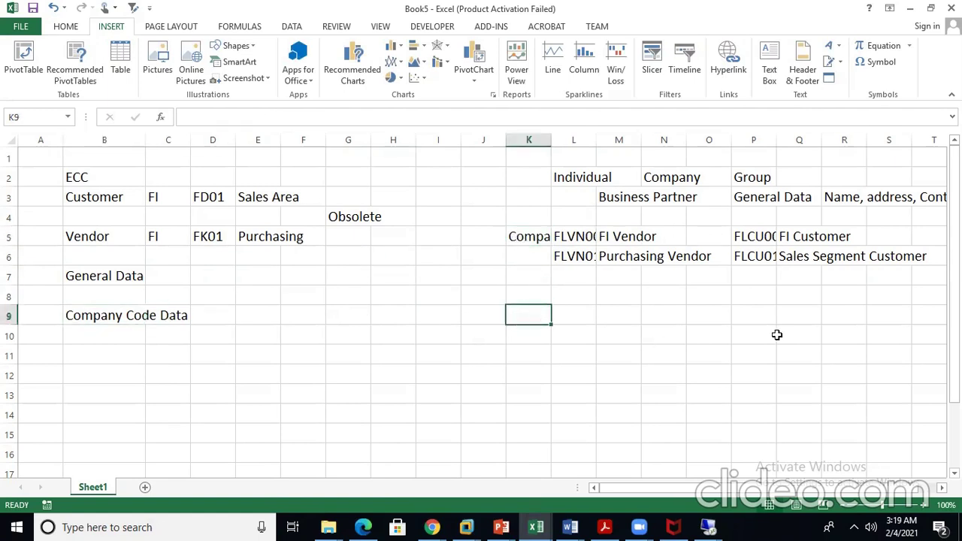
pyautogui.write('Gl')
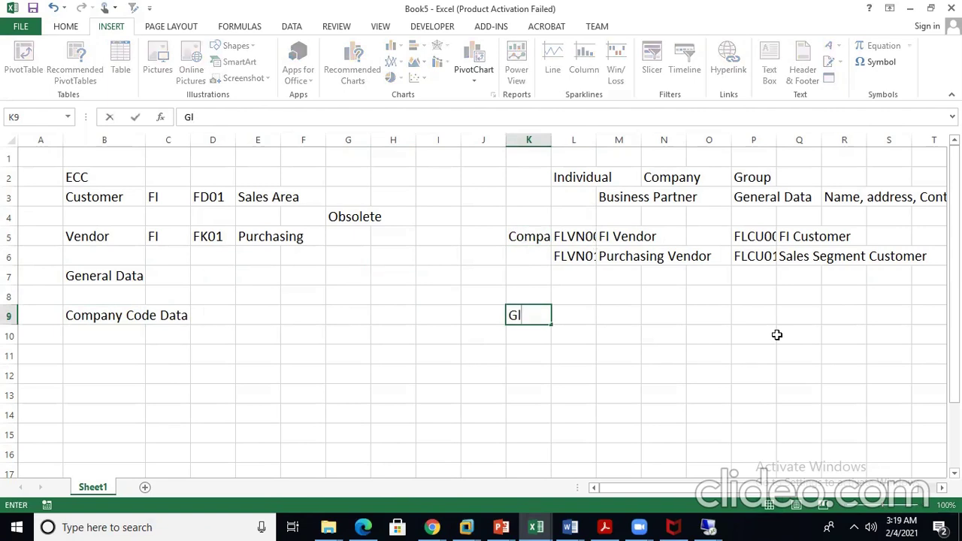
pyautogui.write(' Account Number')
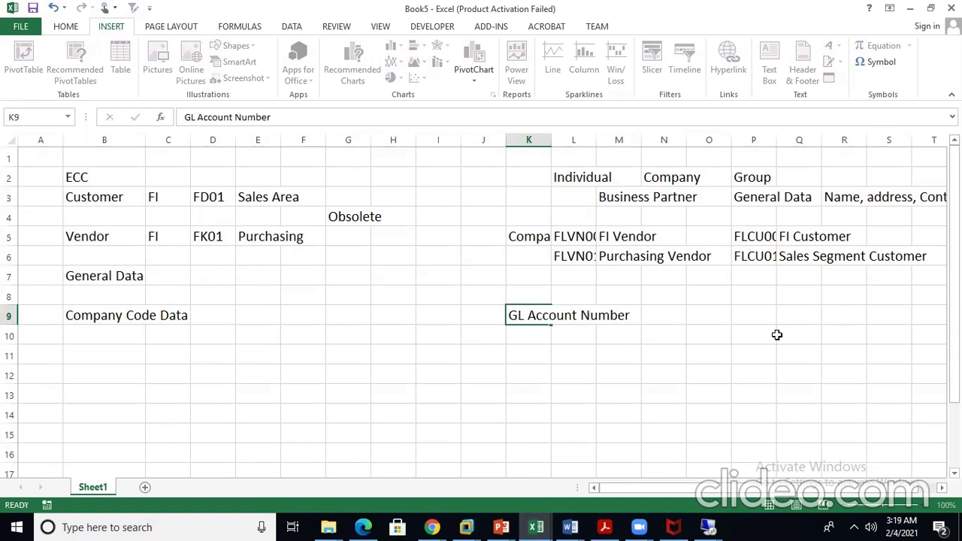
pyautogui.press('Return')
pyautogui.write('Payment TEr')
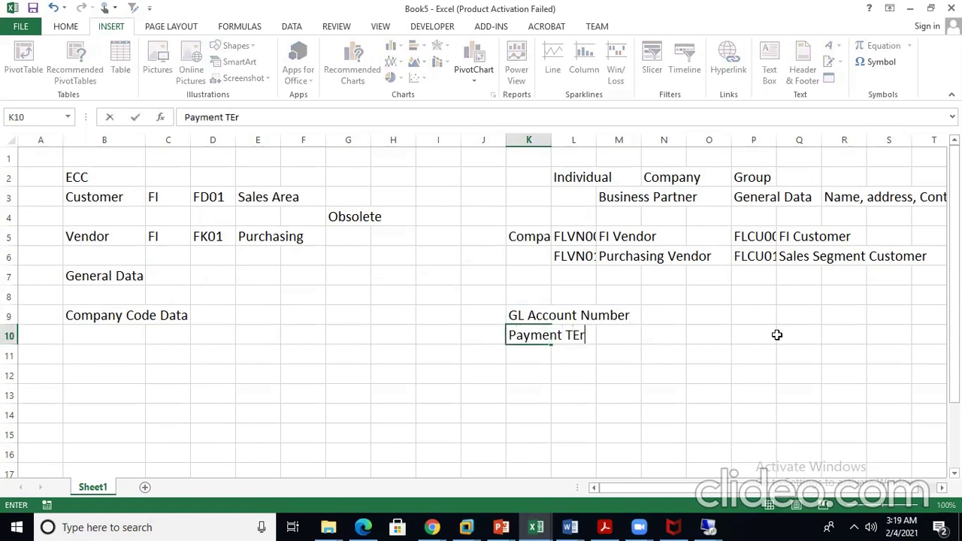
pyautogui.write('ms')
pyautogui.press('Return')
pyautogui.write('Mode of payment')
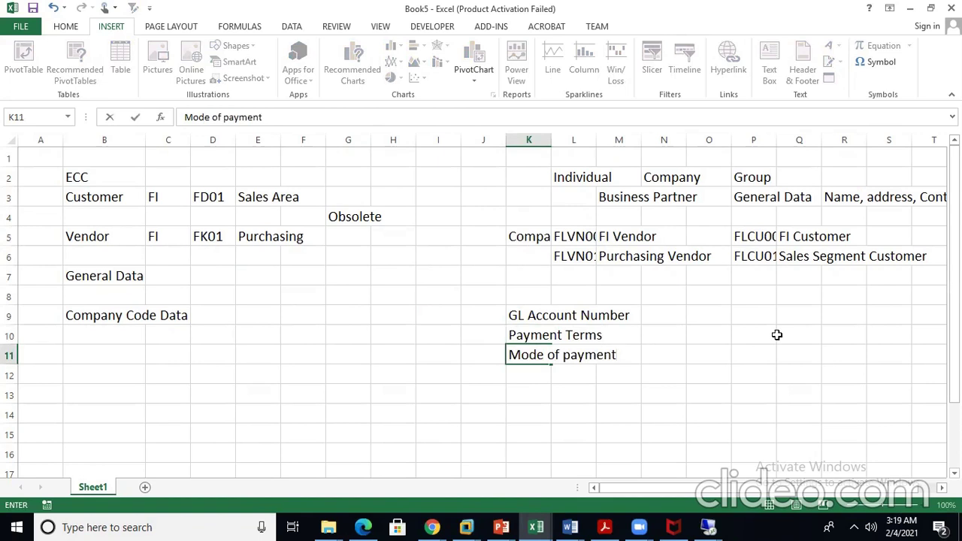
pyautogui.press('Return')
# Step: Add Tolerance Group and Correspondence to the company code field list in cells K12 and K13
pyautogui.write('T')
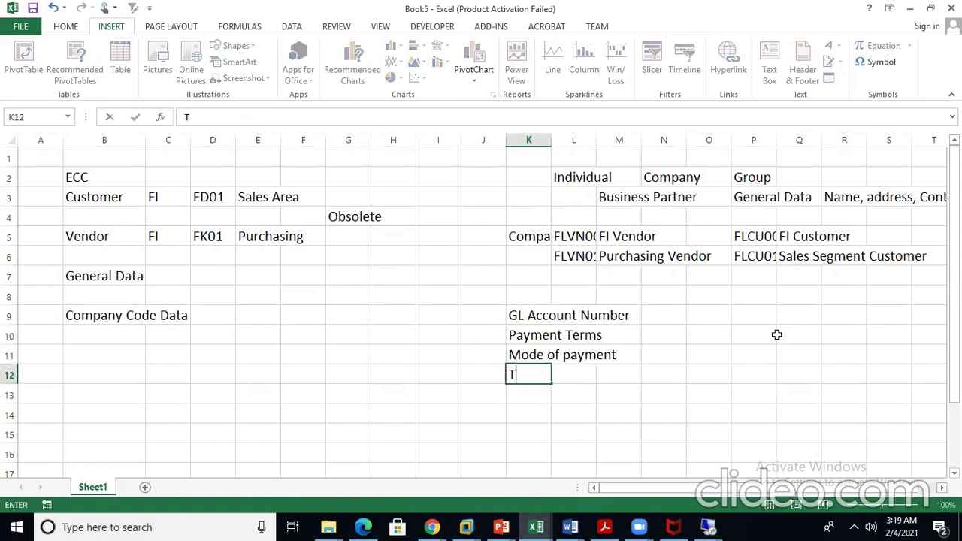
pyautogui.write('oleran')
pyautogui.press('BackSpace')
pyautogui.write('ance Group')
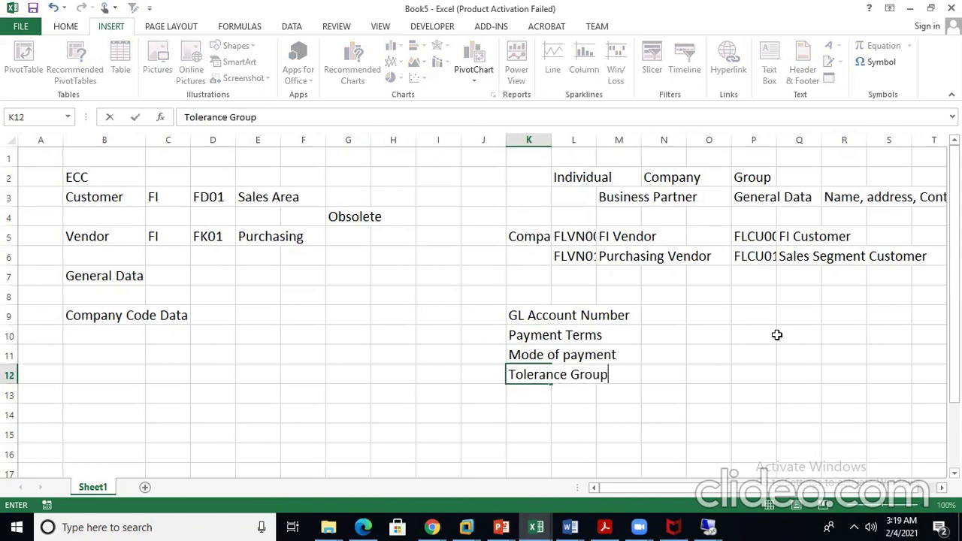
pyautogui.hotkey('ctrl', 'Return')
pyautogui.press('Down')
pyautogui.write('Cor')
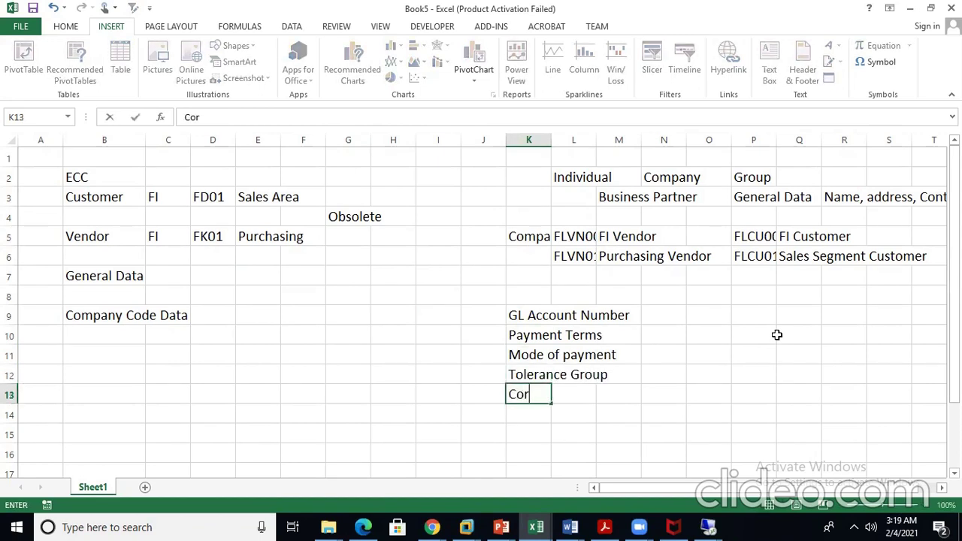
pyautogui.write('respondence')
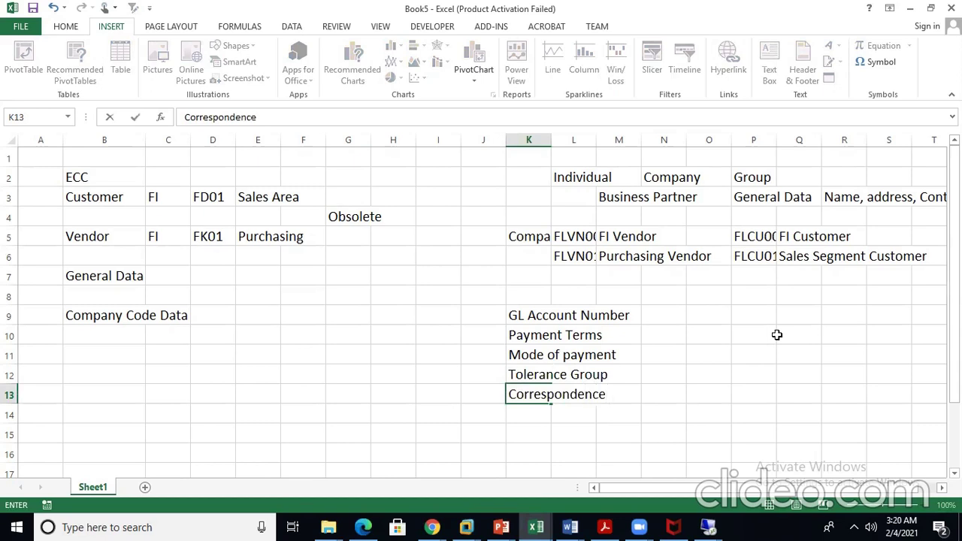
pyautogui.press('Return')
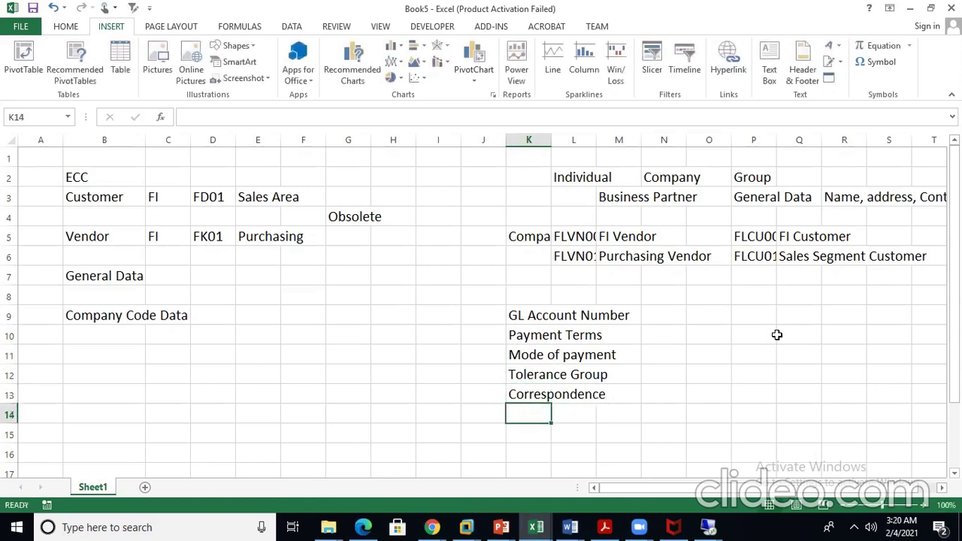
# Step: Review the company code fields in K9:K13 against the FI Vendor and FI Customer roles in row 5
pyautogui.moveTo(529, 316); pyautogui.dragTo(528, 393)
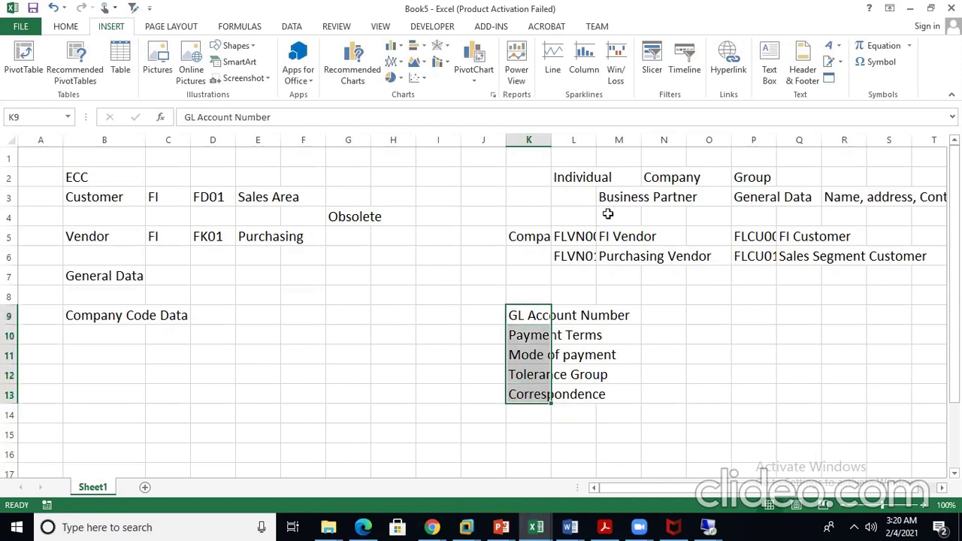
pyautogui.click(577, 236)
pyautogui.click(533, 238)
pyautogui.click(811, 238)
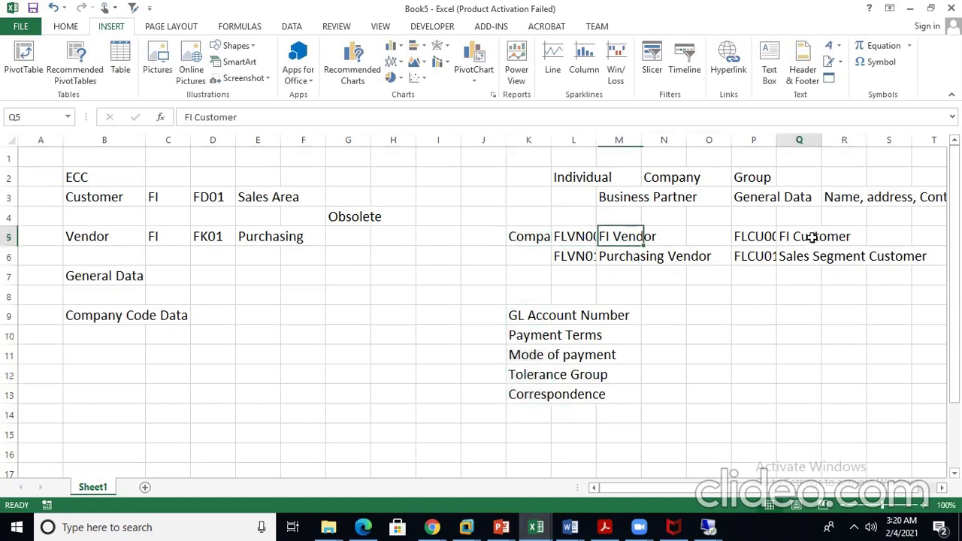
pyautogui.click(756, 237)
pyautogui.moveTo(534, 316); pyautogui.dragTo(547, 393)
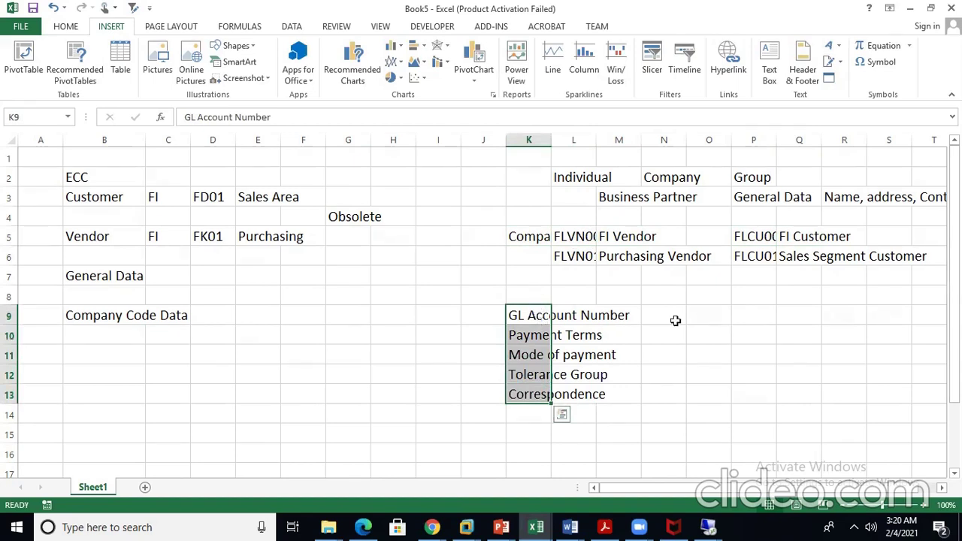
pyautogui.click(518, 315)
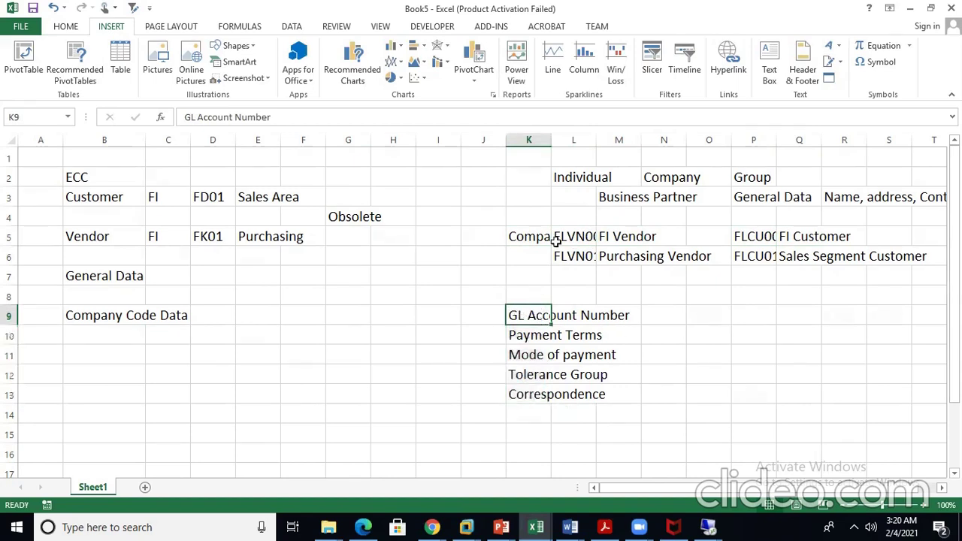
pyautogui.click(565, 237)
pyautogui.click(531, 317)
pyautogui.click(793, 236)
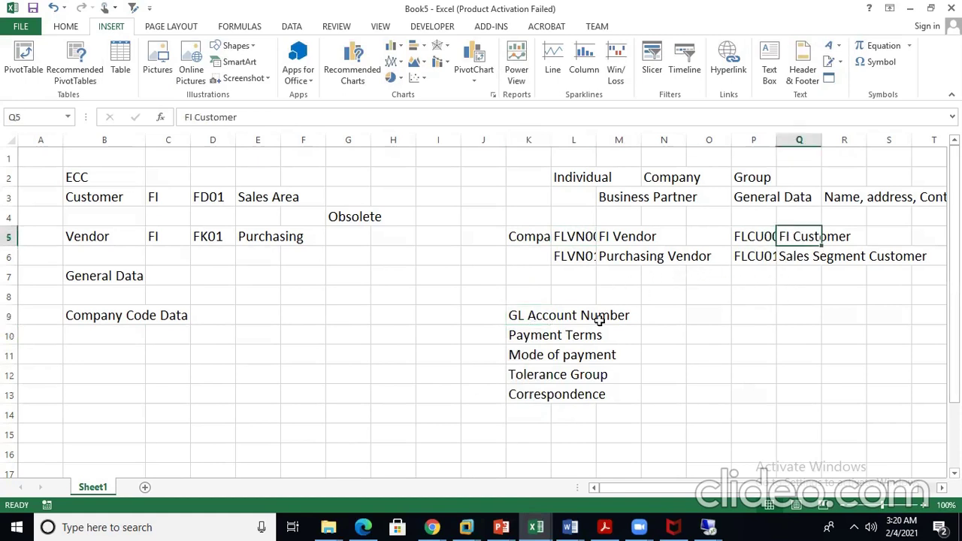
pyautogui.click(538, 238)
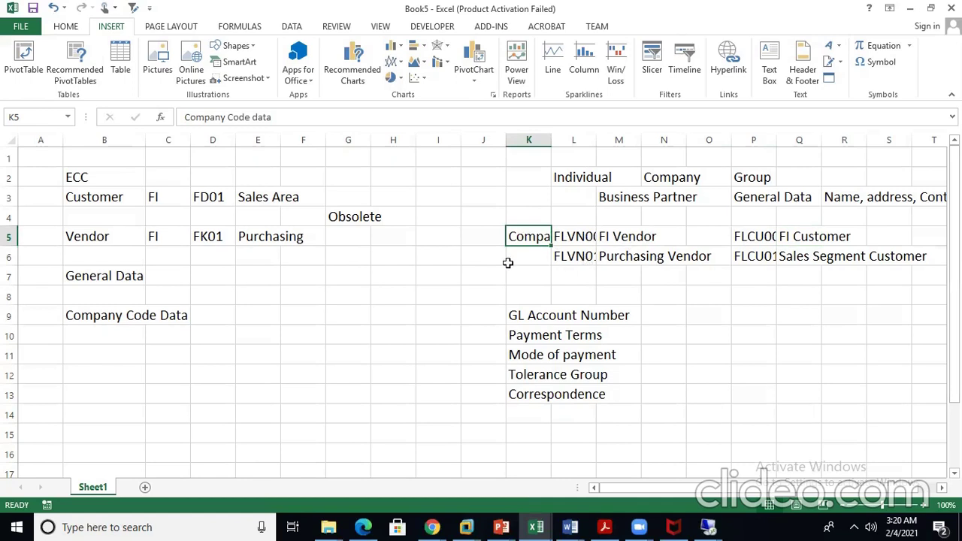
pyautogui.click(541, 261)
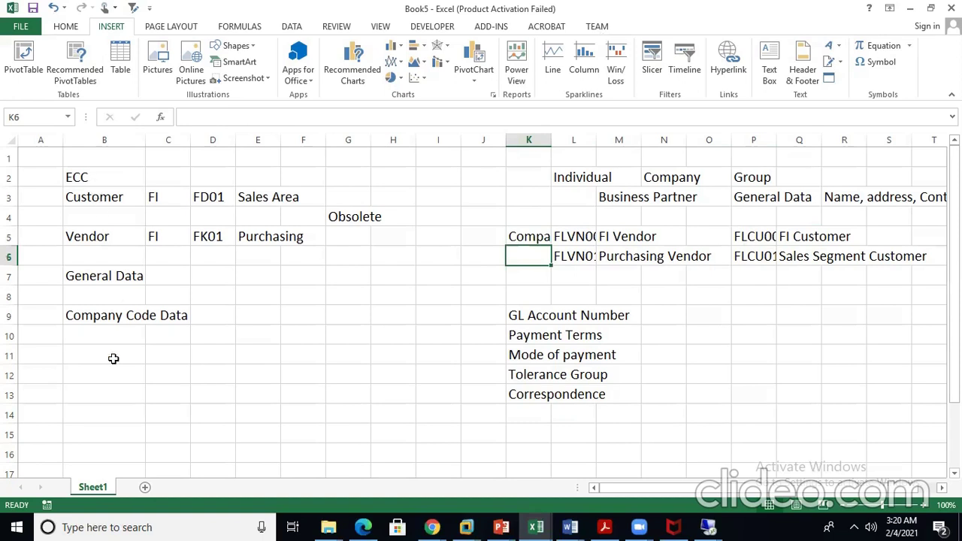
# Step: Enter the label Purchasing Org in cell B10, below Company Code Data in the ECC section
pyautogui.click(78, 180)
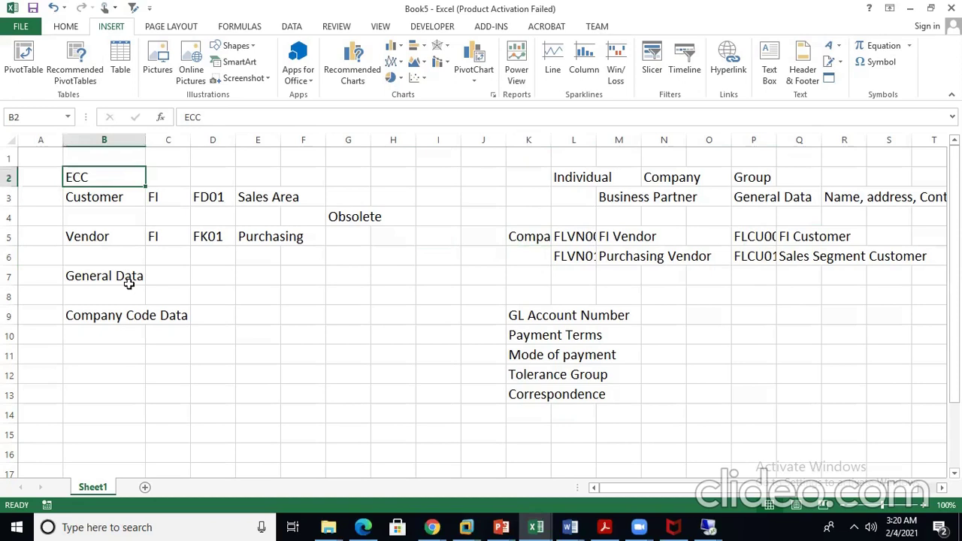
pyautogui.click(96, 237)
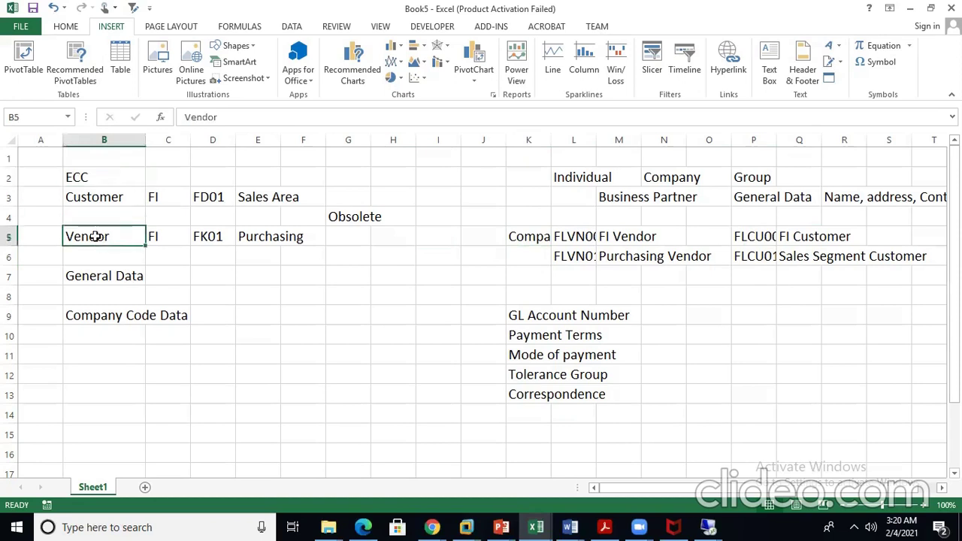
pyautogui.click(96, 338)
pyautogui.write('Pu')
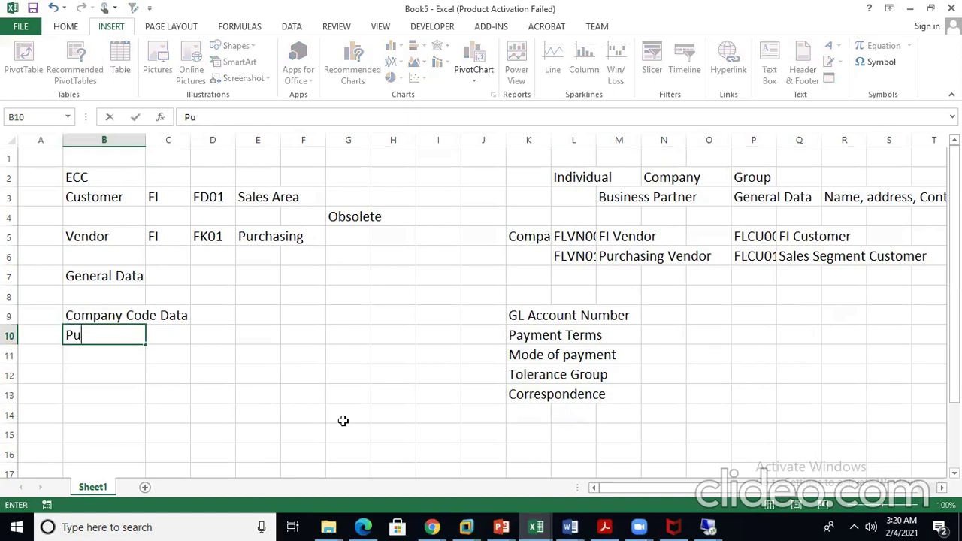
pyautogui.write('rchasing Or')
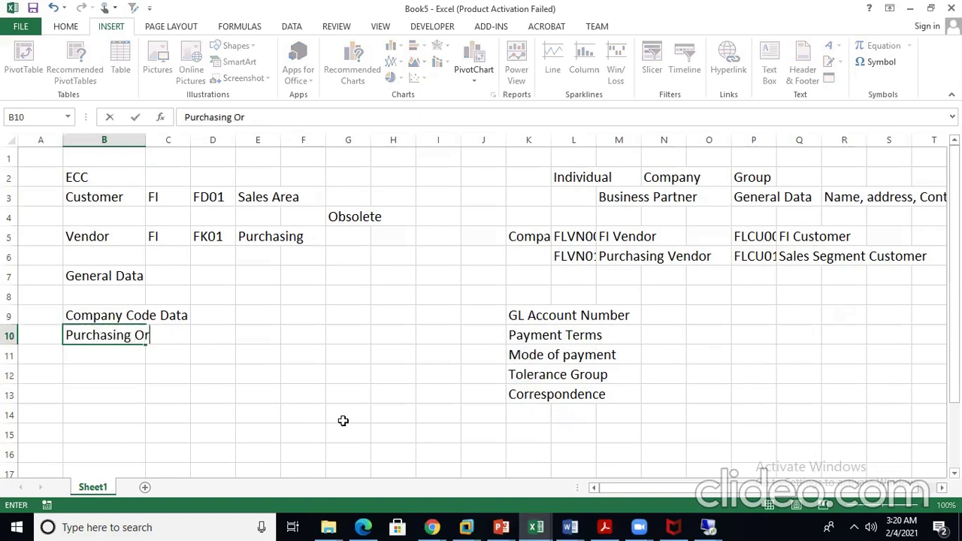
pyautogui.write('g')
pyautogui.press('Return')
pyautogui.press('Up')
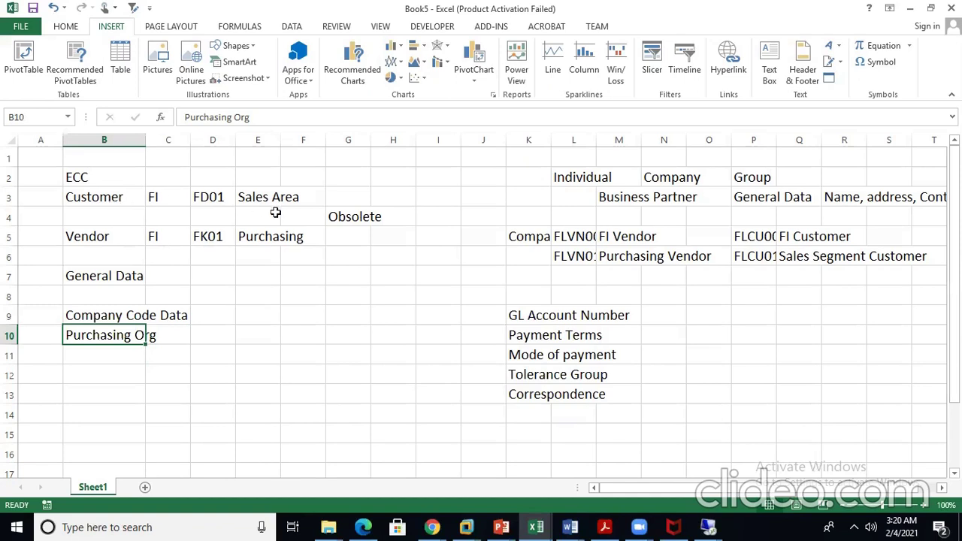
# Step: Enter the label Sales Area in cell F10, on the same row as Purchasing Org
pyautogui.click(255, 199)
pyautogui.click(299, 322)
pyautogui.click(292, 331)
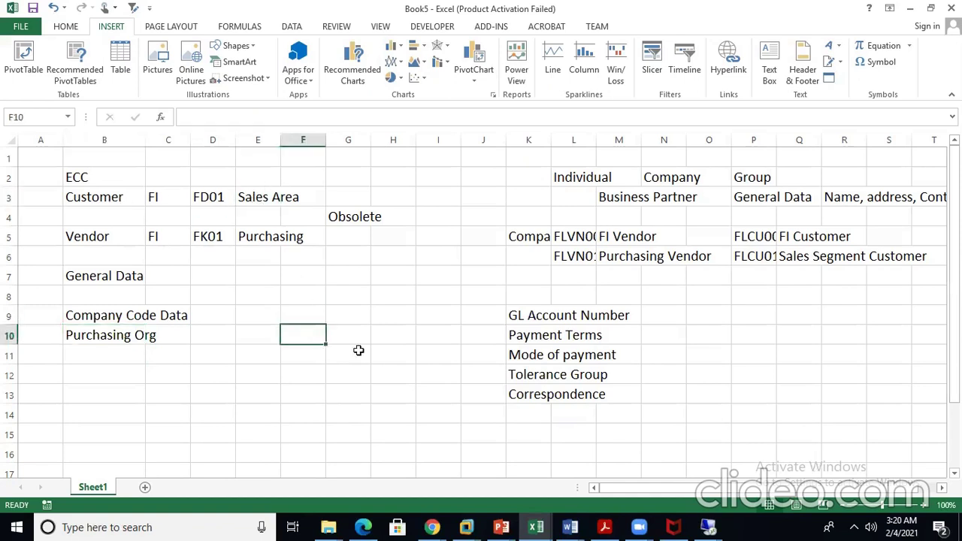
pyautogui.write('Sales Rea')
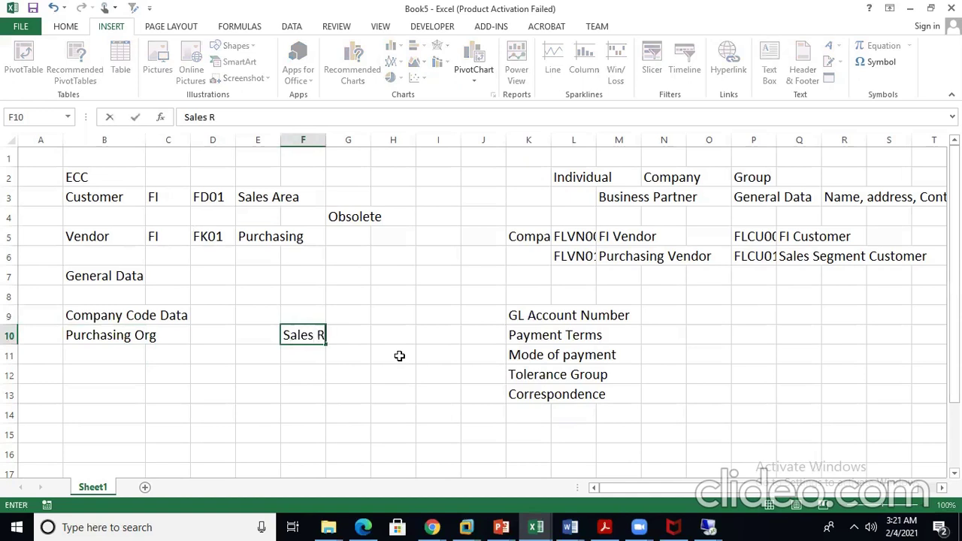
pyautogui.press('BackSpace')
pyautogui.press('BackSpace')
pyautogui.press('BackSpace')
pyautogui.press('BackSpace')
pyautogui.write('Area')
pyautogui.click(612, 338)
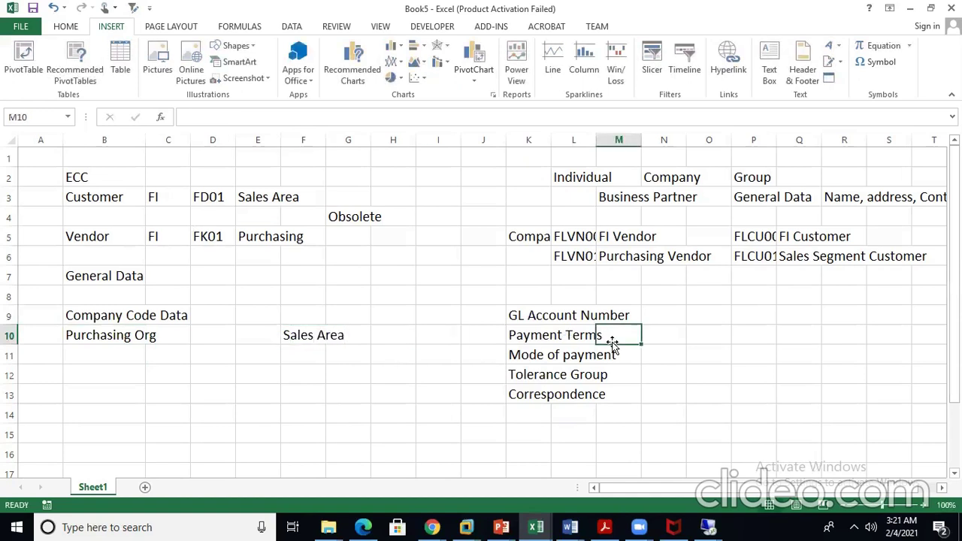
pyautogui.click(656, 196)
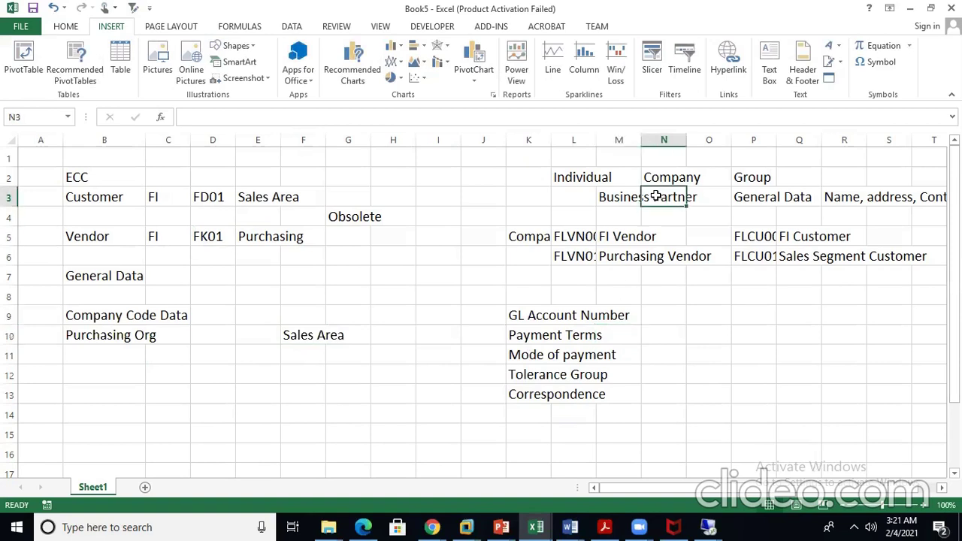
# Step: Enter the heading Purchasing Org Information in cell K15, below the company code field list
pyautogui.click(617, 259)
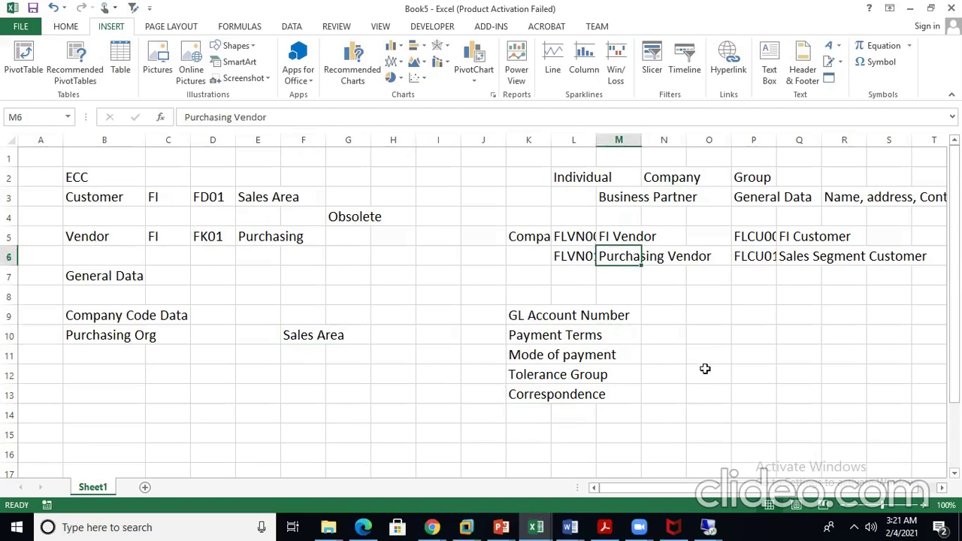
pyautogui.click(716, 314)
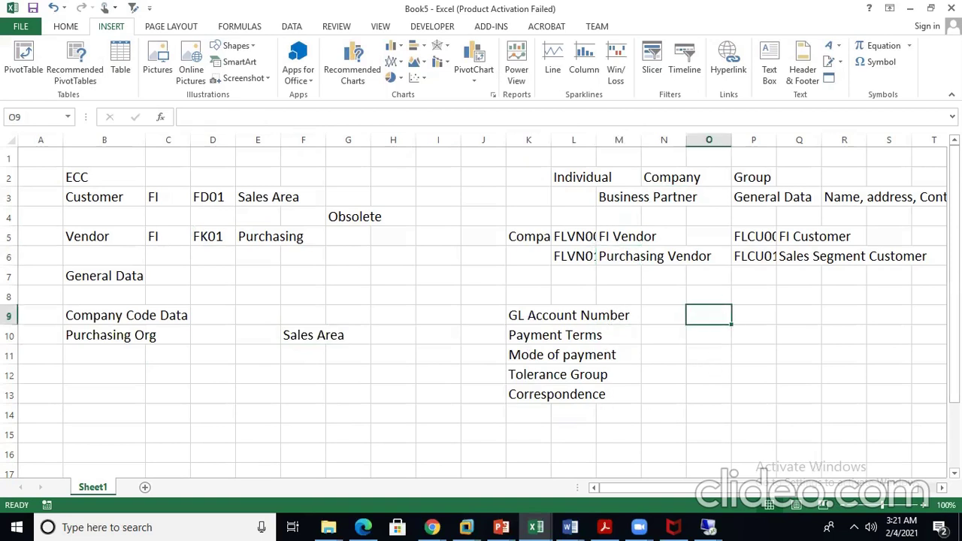
pyautogui.click(521, 434)
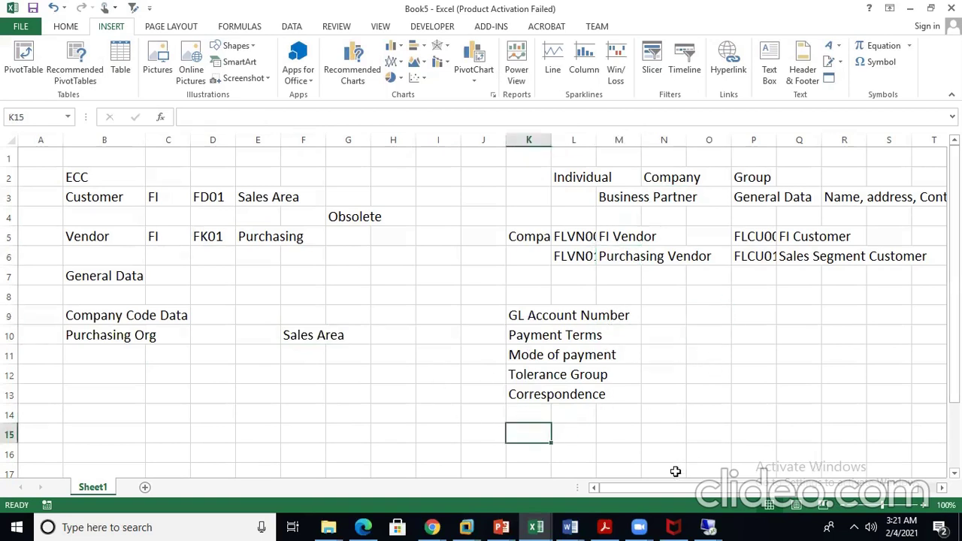
pyautogui.write('Purchasing Org Information')
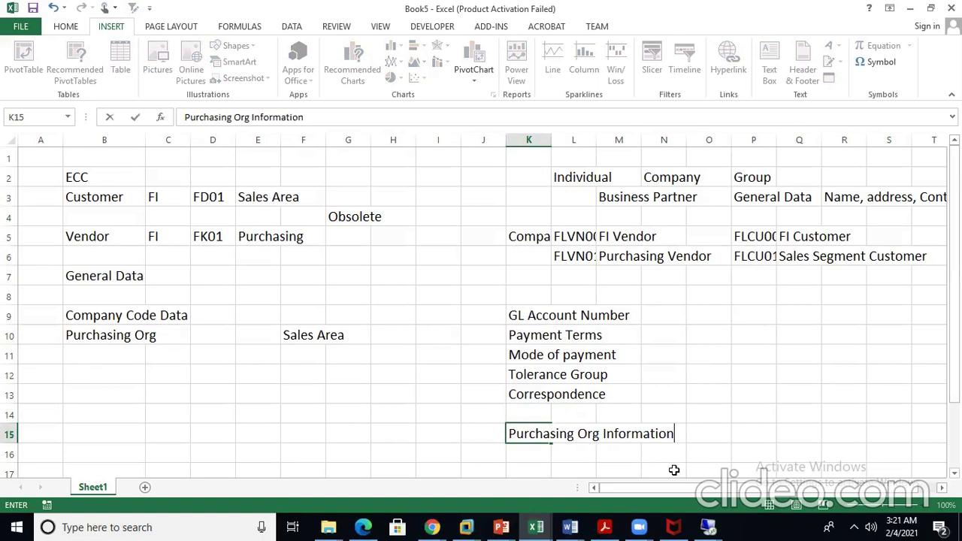
pyautogui.press('Return')
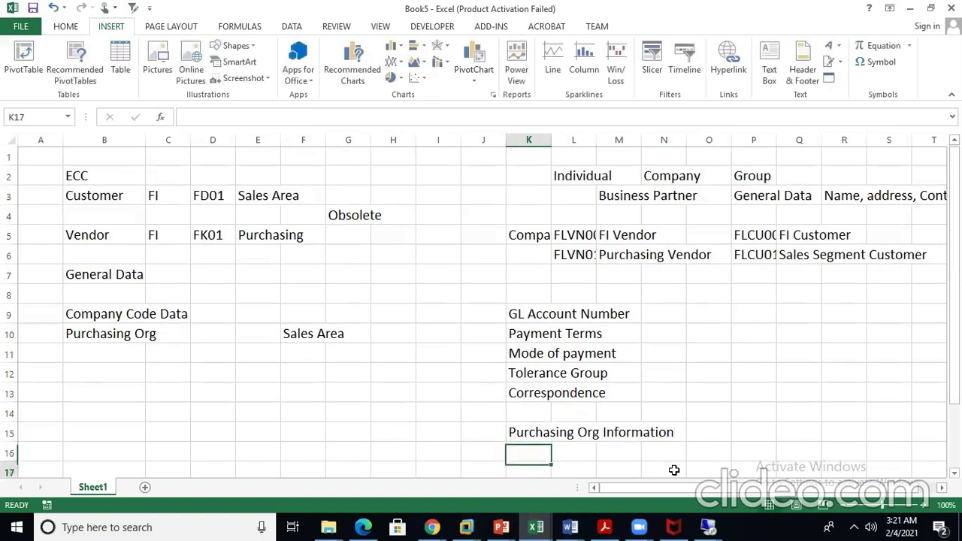
# Step: List Partner Functions, Payment information and Delivery mode etc in cells K16:K18 under the Purchasing Org Information heading
pyautogui.scroll(-1, 674, 469)
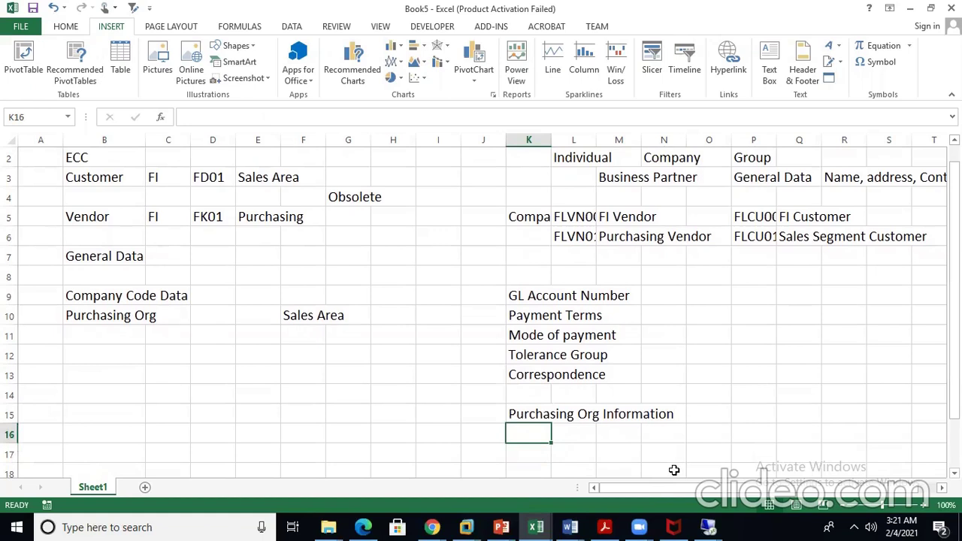
pyautogui.write('Par')
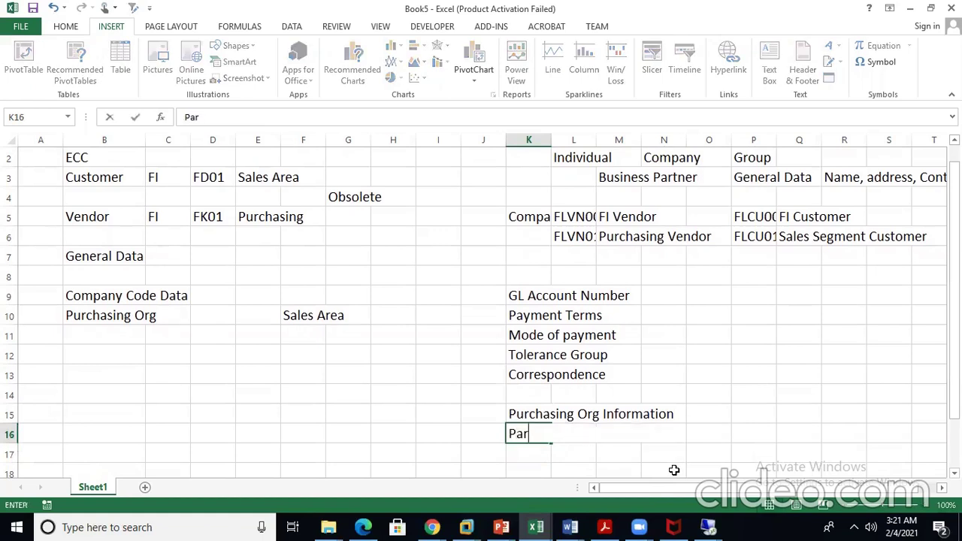
pyautogui.write('tner Functions')
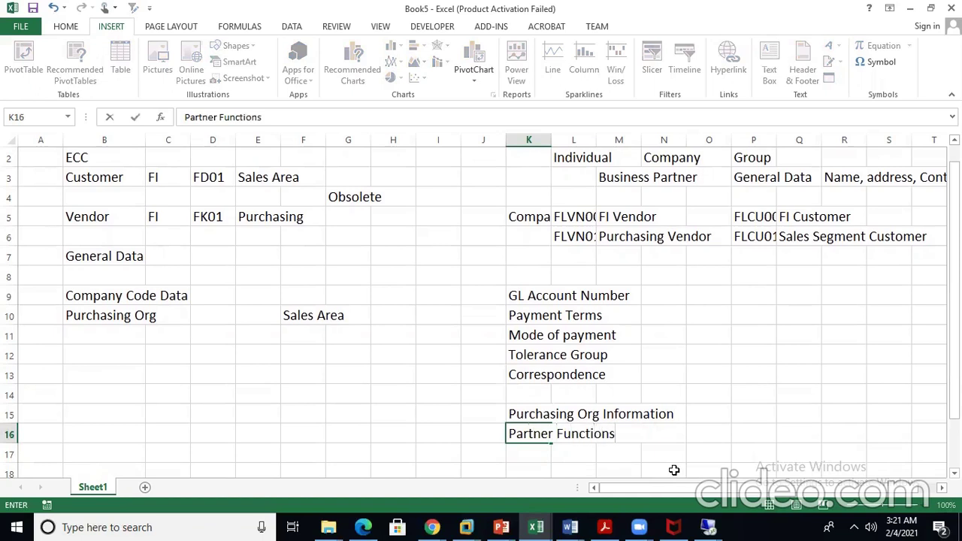
pyautogui.press('Return')
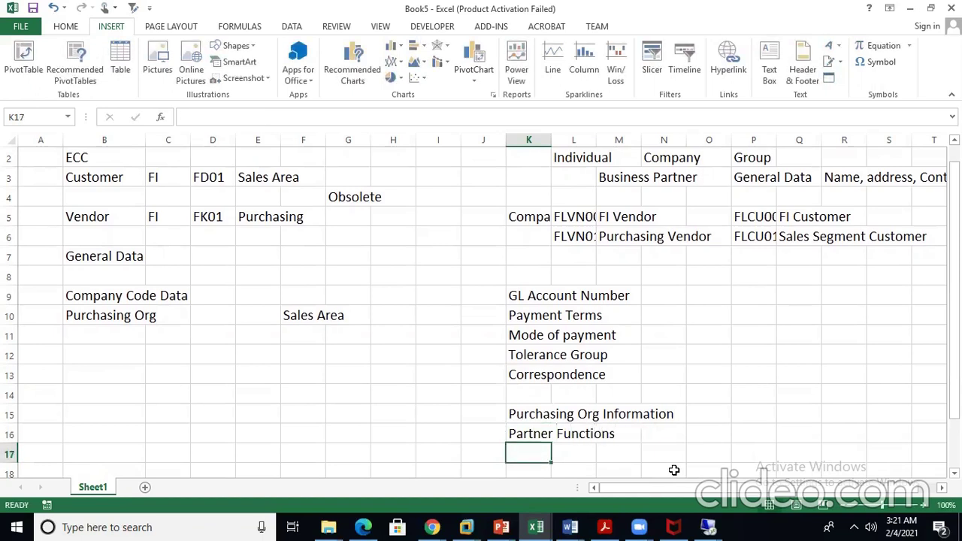
pyautogui.write('P')
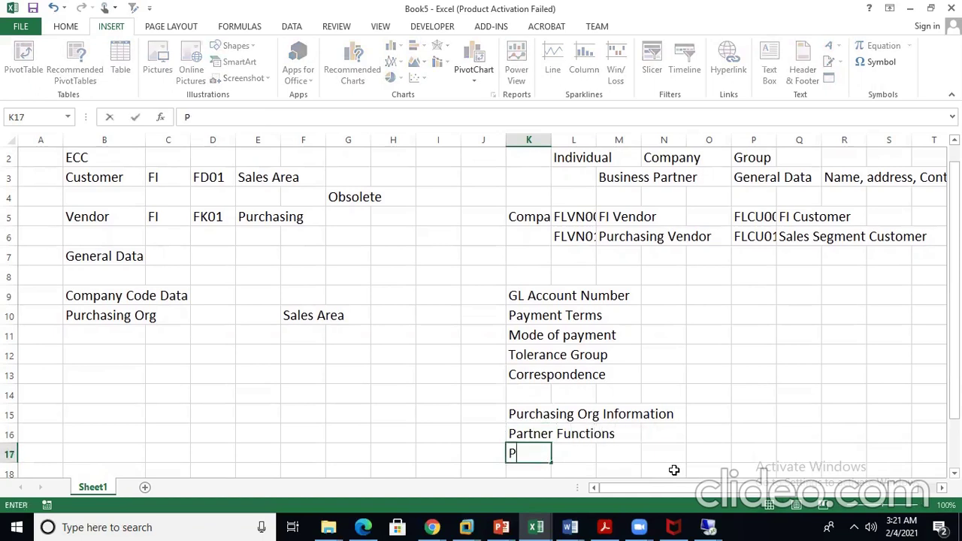
pyautogui.write('ayment information')
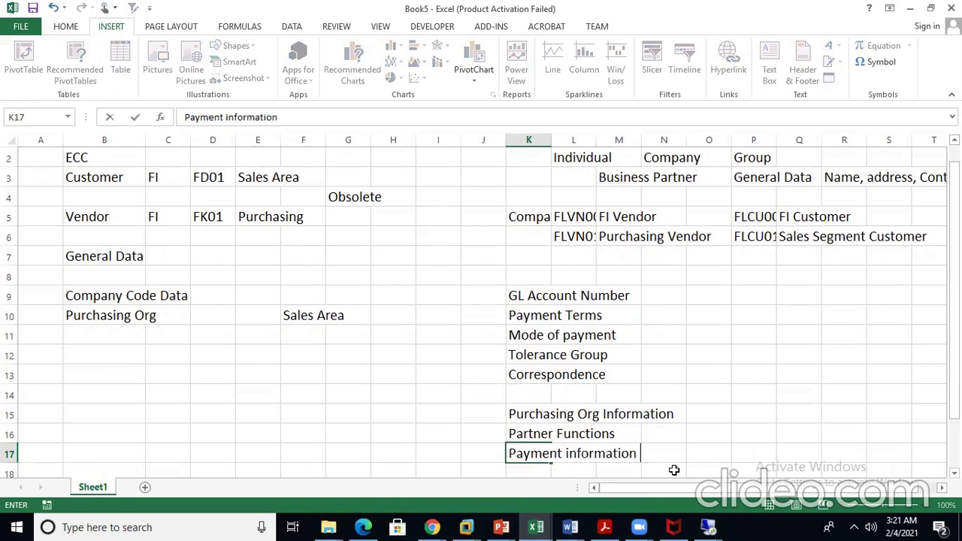
pyautogui.press('Return')
pyautogui.write('Delib')
pyautogui.press('BackSpace')
pyautogui.write('very mode etc')
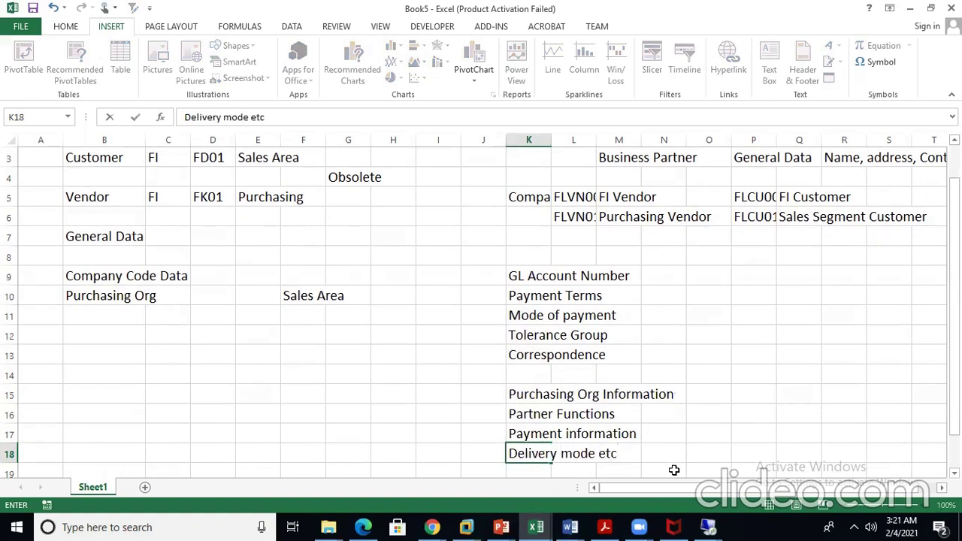
# Step: Enter Sales area in cell P15, on the same row as the Purchasing Org Information heading
pyautogui.click(751, 428)
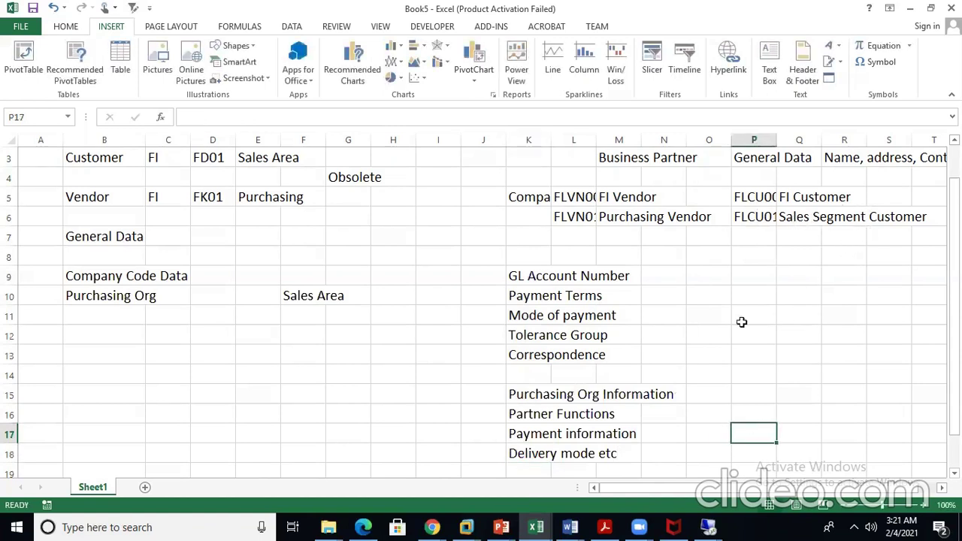
pyautogui.keyDown('shift'); pyautogui.click(765, 392); pyautogui.keyUp('shift')
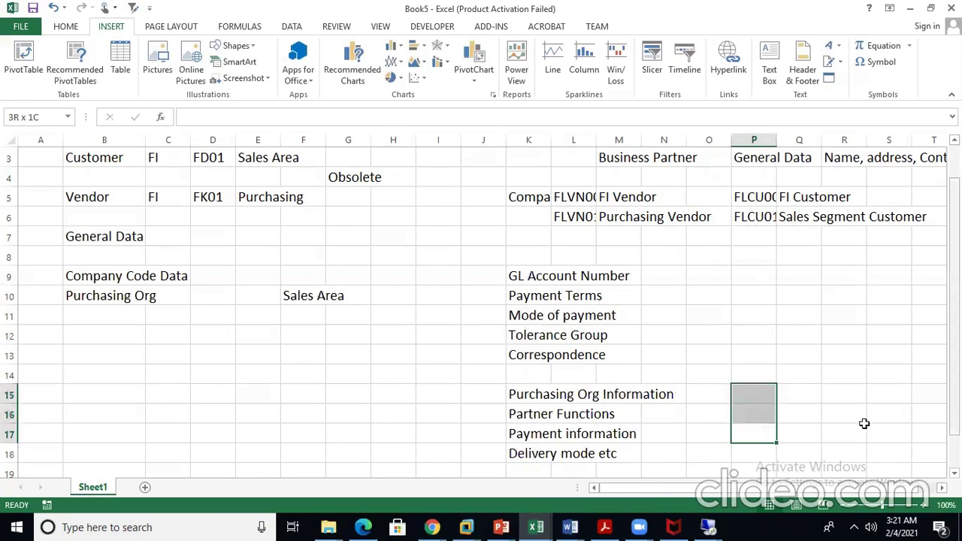
pyautogui.click(763, 393)
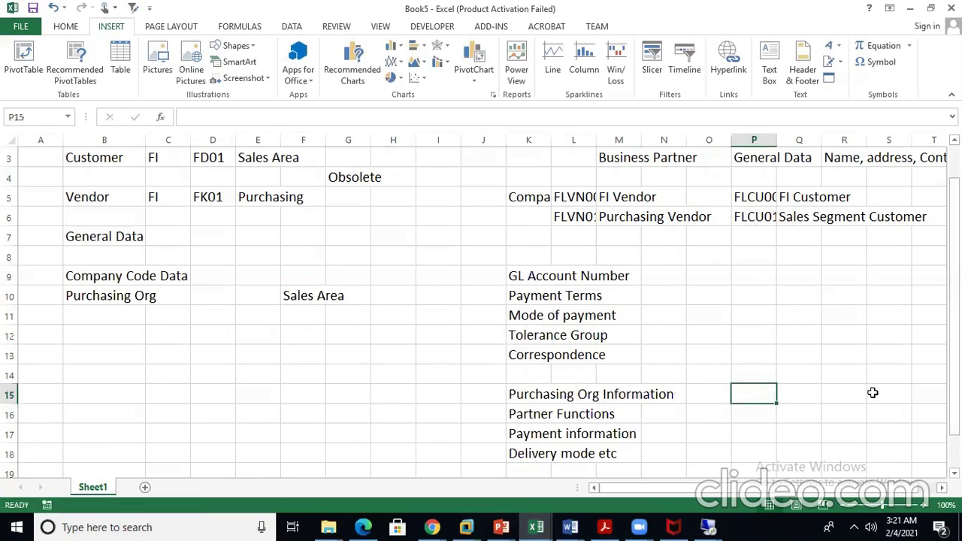
pyautogui.write('Sales area')
pyautogui.press('Return')
# Step: List Distribution channel, Division and etc. in cells P16:P18 below Sales area
pyautogui.write('Distribut')
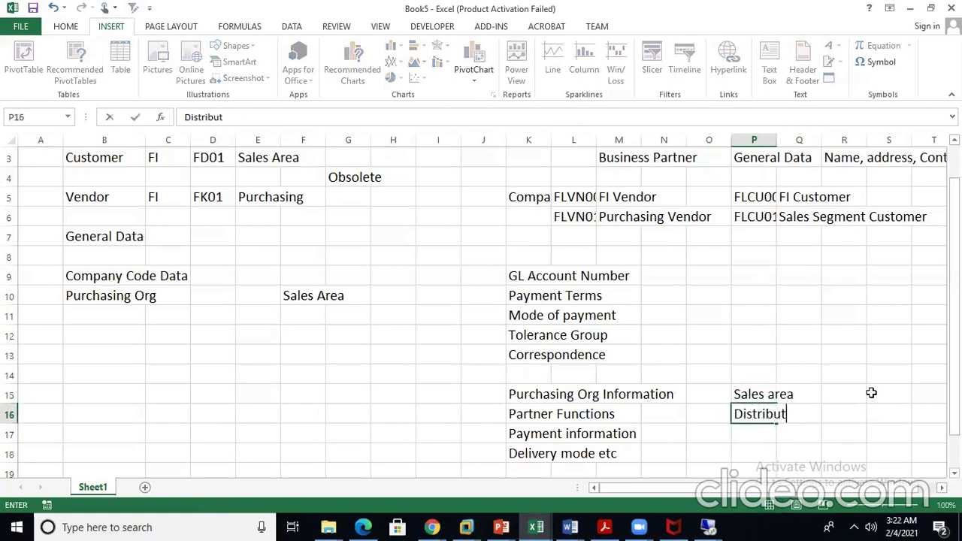
pyautogui.write('ion channe')
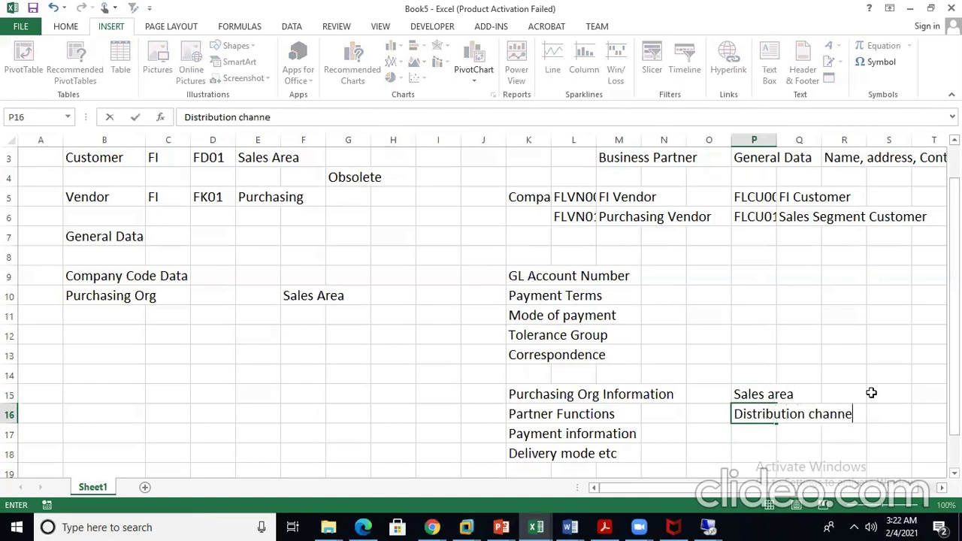
pyautogui.write('l')
pyautogui.press('Return')
pyautogui.write('Divisio')
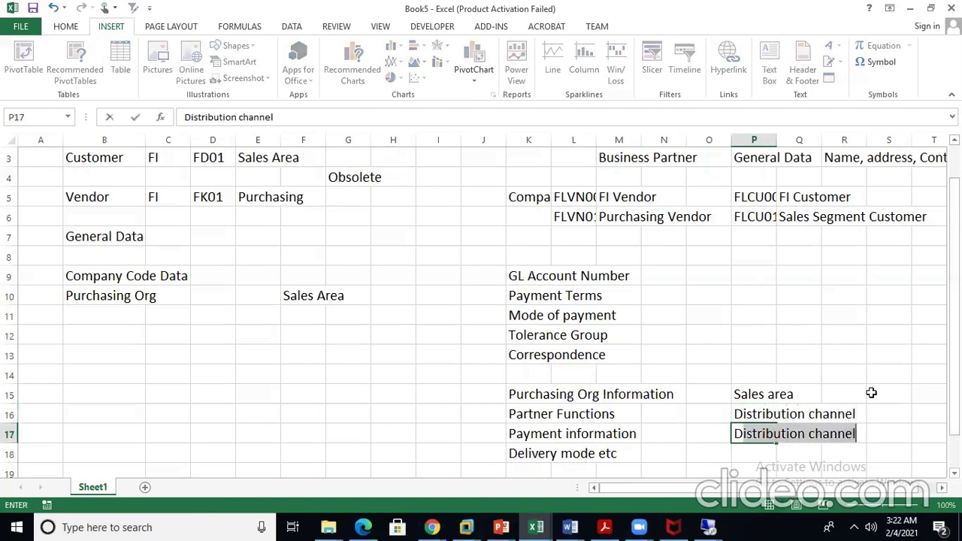
pyautogui.write('n')
pyautogui.press('Return')
pyautogui.write('etc.')
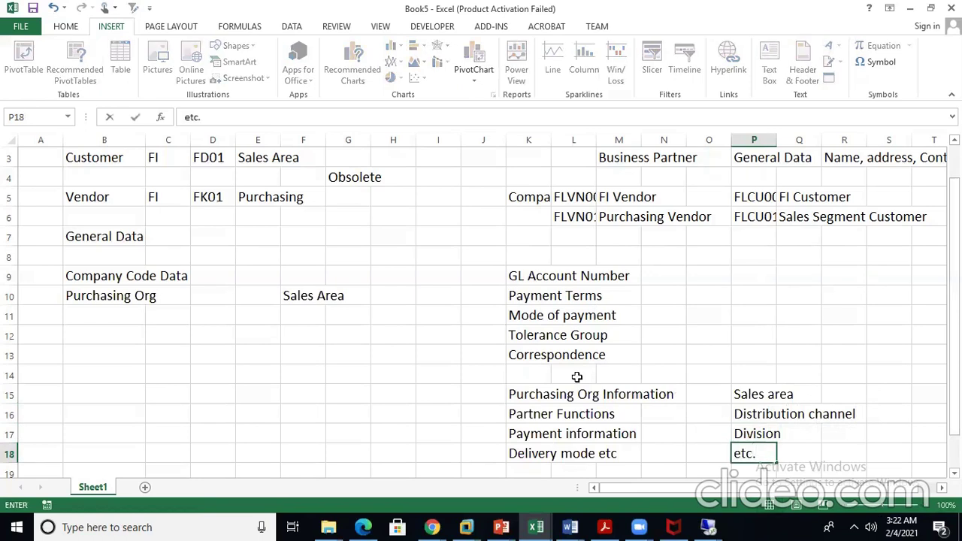
pyautogui.click(688, 255)
pyautogui.scroll(1, 653, 279)
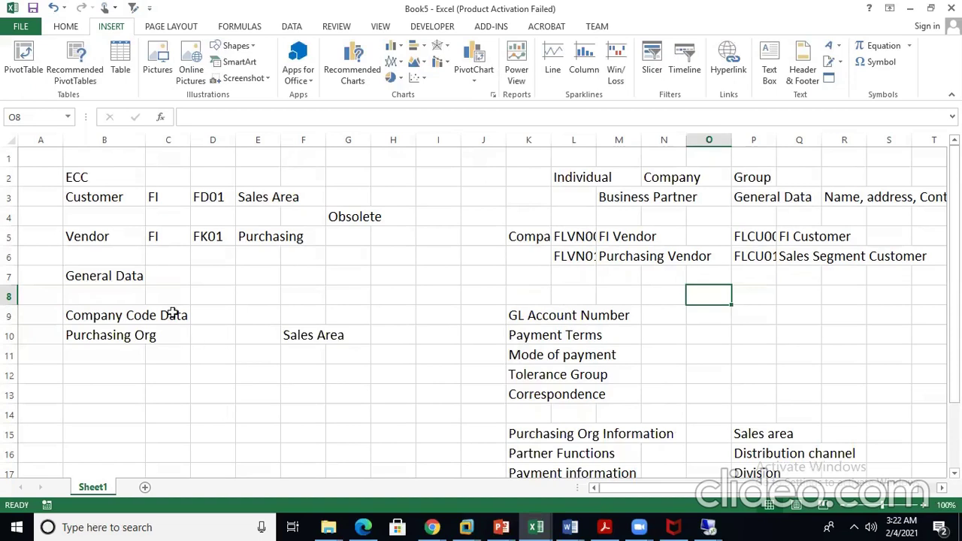
# Step: Enter the heading S4 HANA in cell L1, above the Business Partner section
pyautogui.click(78, 175)
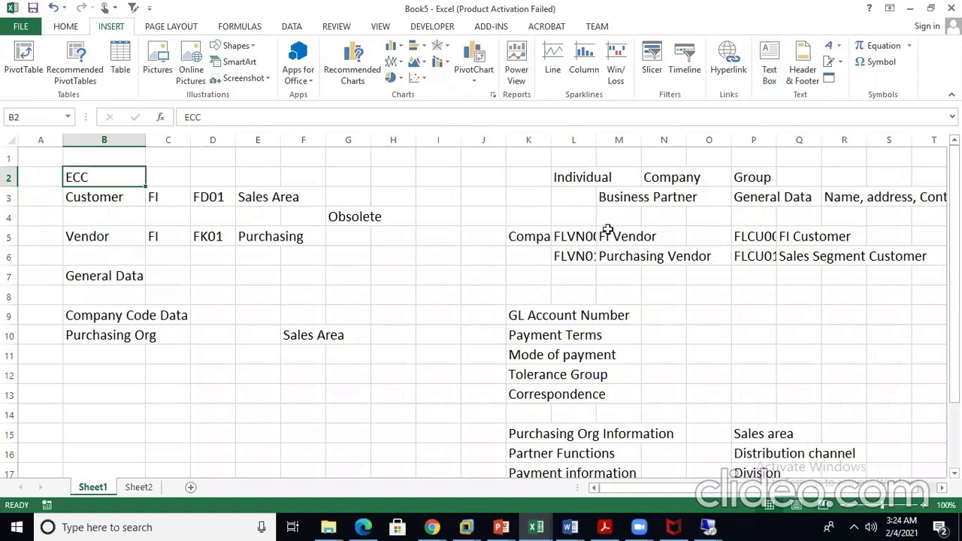
pyautogui.click(577, 155)
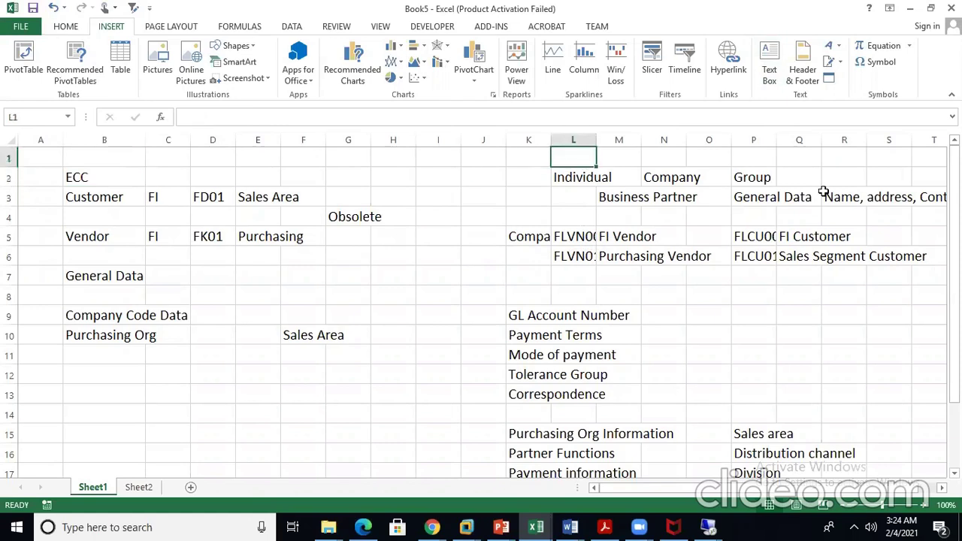
pyautogui.write('S4 HANA')
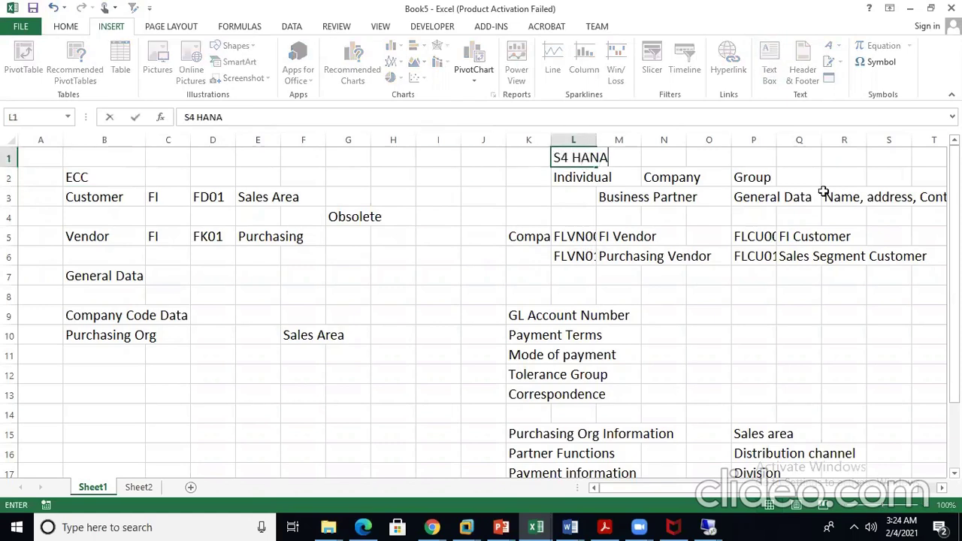
pyautogui.click(639, 218)
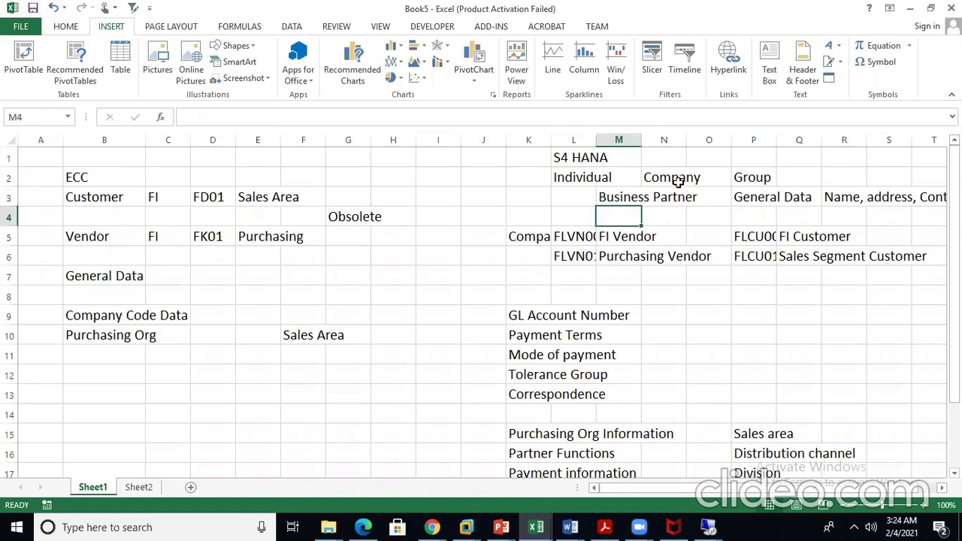
pyautogui.click(637, 197)
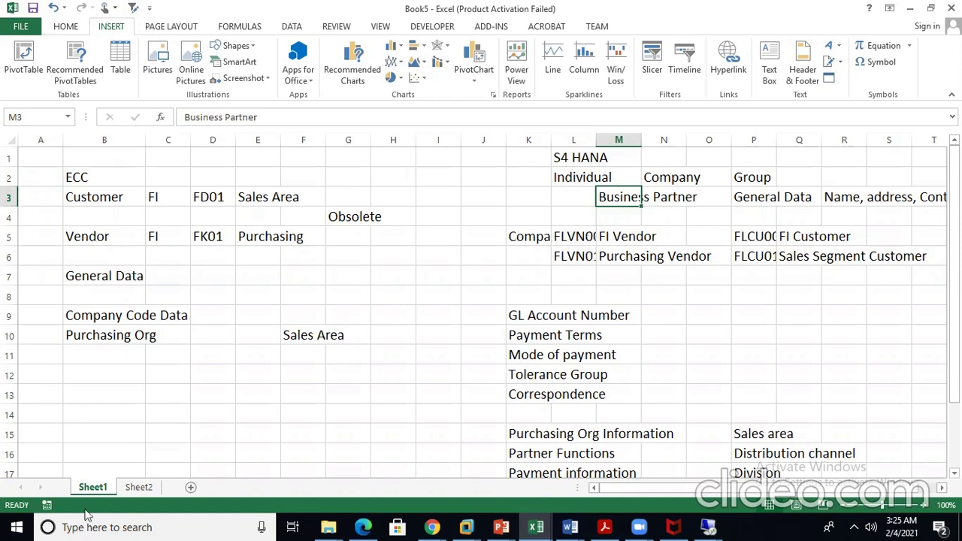
# Step: Enter the label 2 places in cell C2 of Sheet2
pyautogui.click(140, 488)
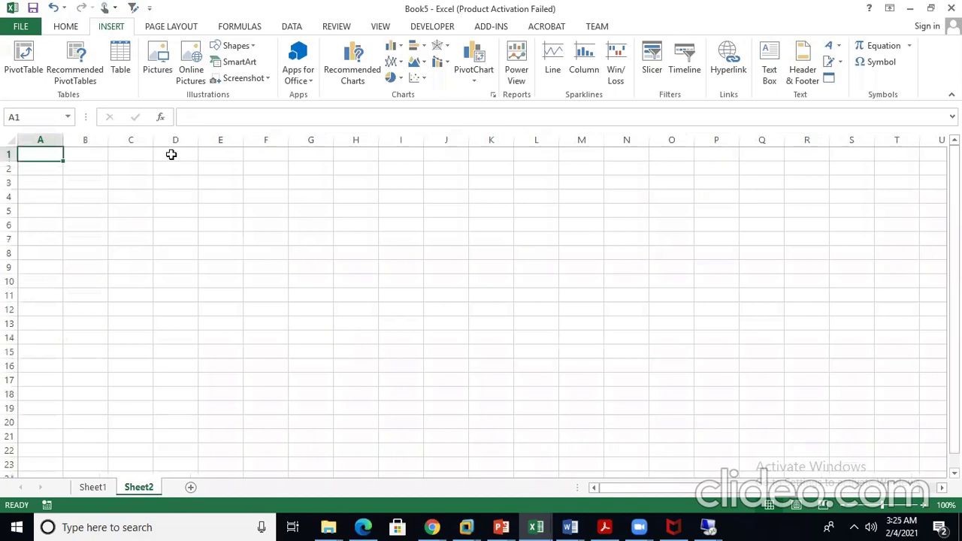
pyautogui.click(128, 190)
pyautogui.press('Up')
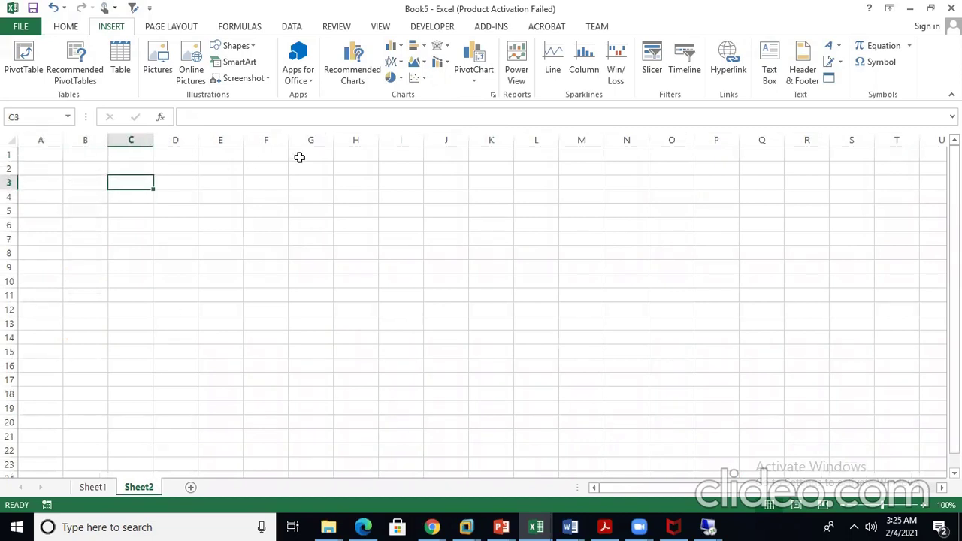
pyautogui.press('Up')
pyautogui.write('2 pla')
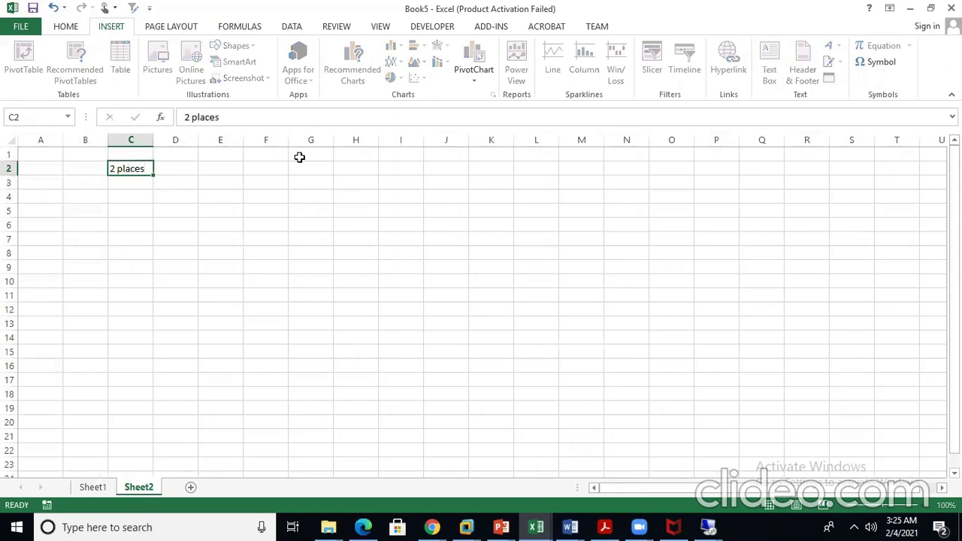
pyautogui.press('Return')
pyautogui.press('Left')
pyautogui.press('Down')
pyautogui.press('Down')
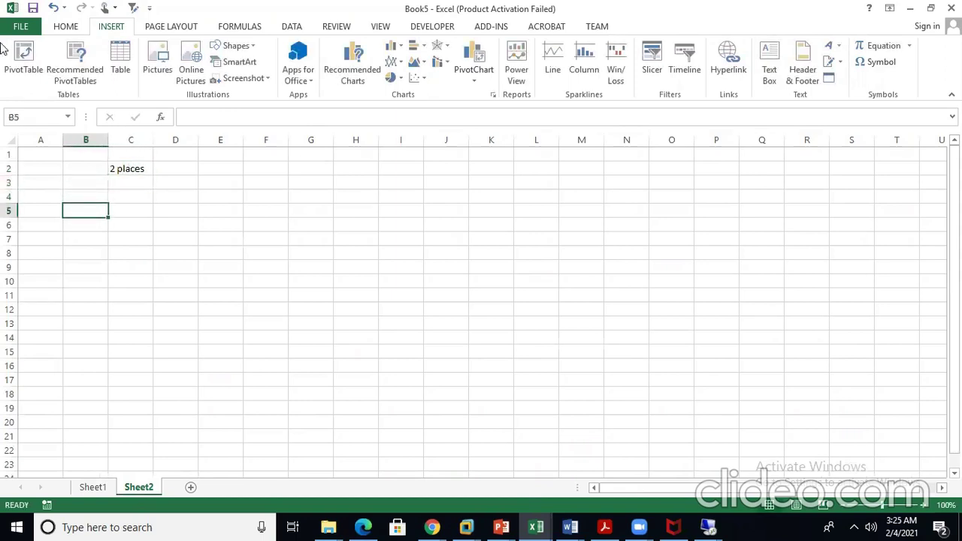
# Step: Format all cells of Sheet2 with font size 14 and the standard dark blue font colour
pyautogui.click(9, 139)
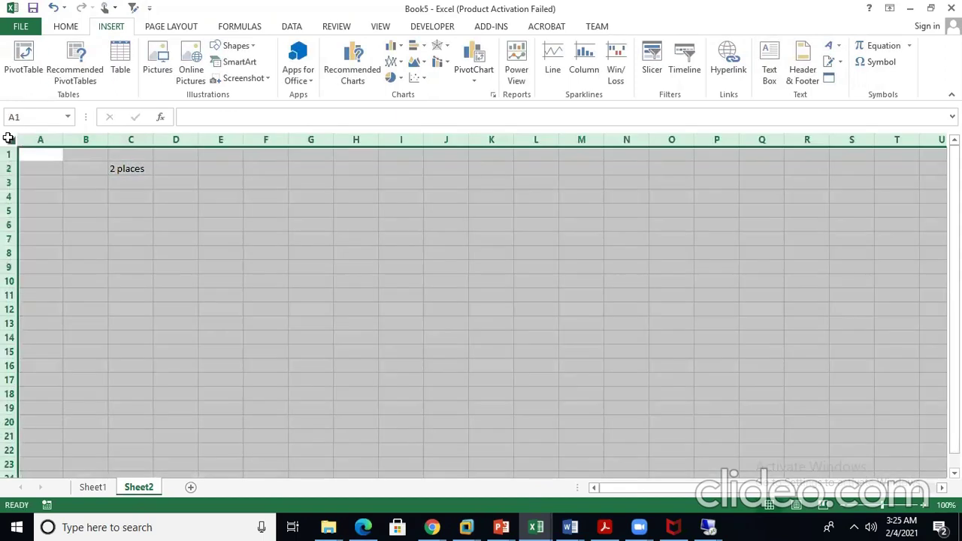
pyautogui.click(78, 28)
pyautogui.click(217, 51)
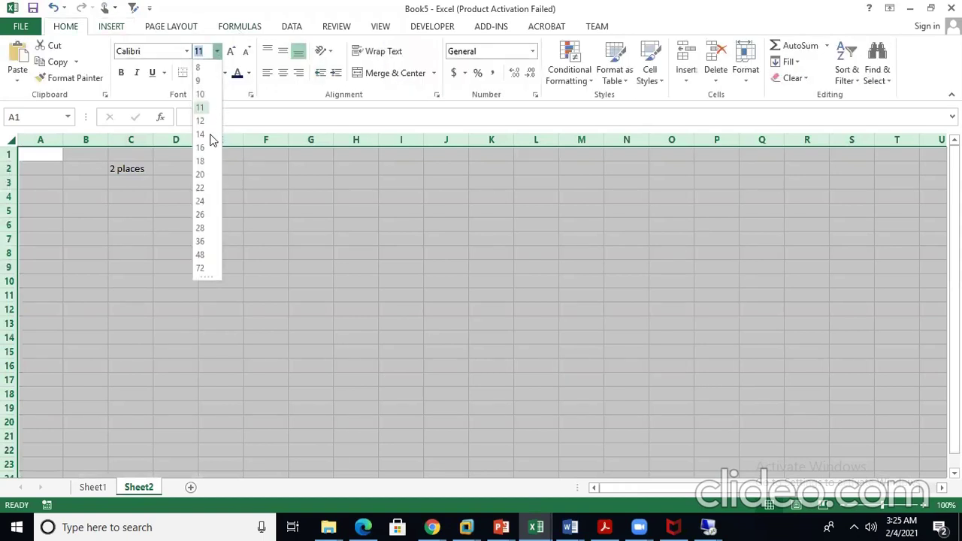
pyautogui.click(201, 135)
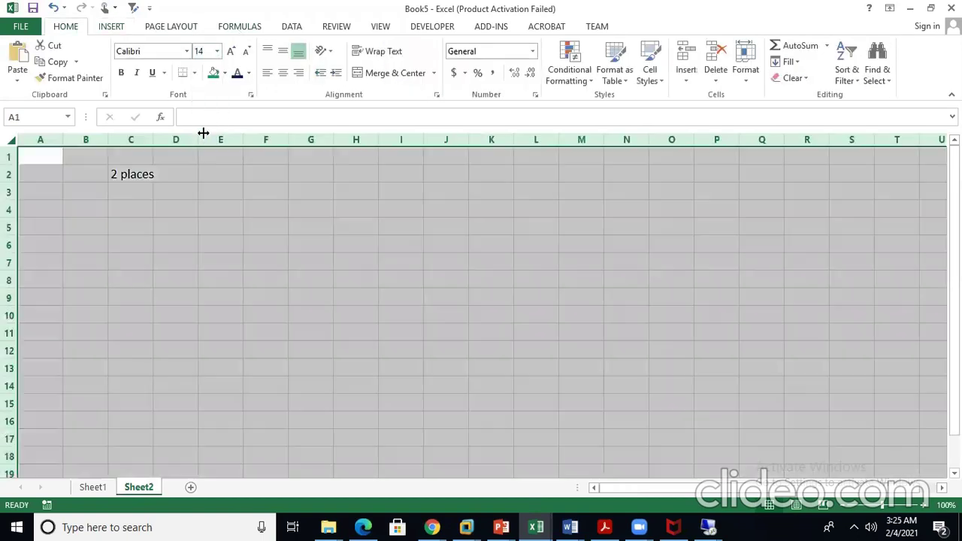
pyautogui.click(250, 74)
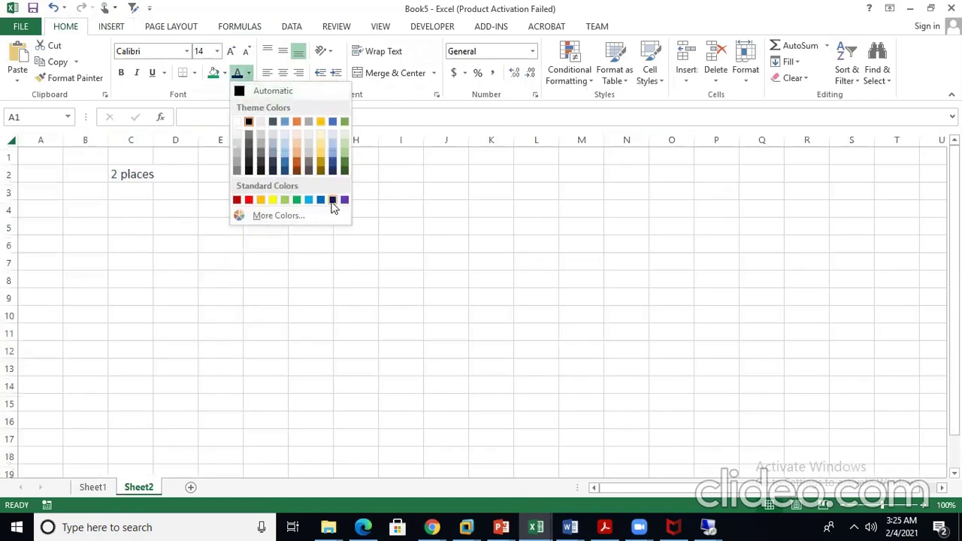
pyautogui.click(333, 202)
# Step: Enter the label AP/AR in cell B4 of Sheet2
pyautogui.click(124, 221)
pyautogui.click(90, 214)
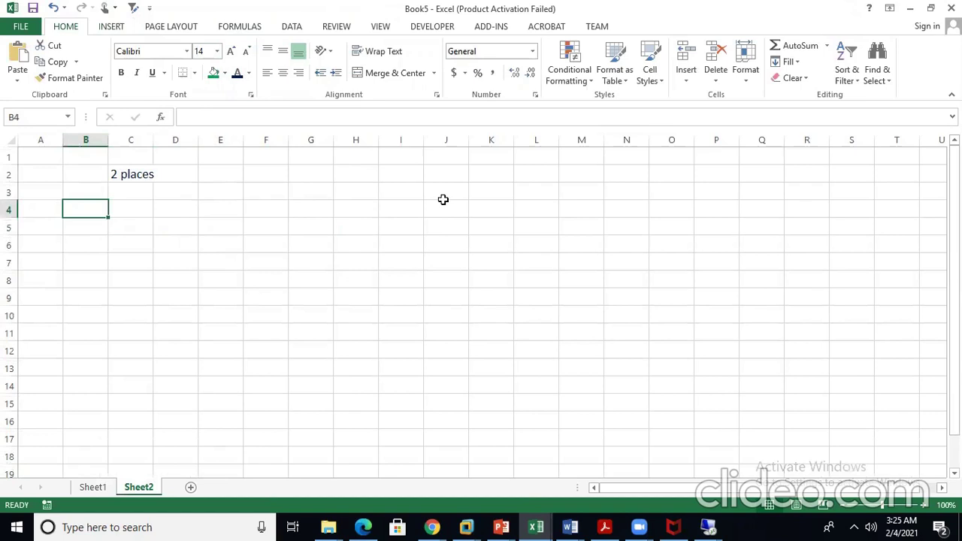
pyautogui.write('AP')
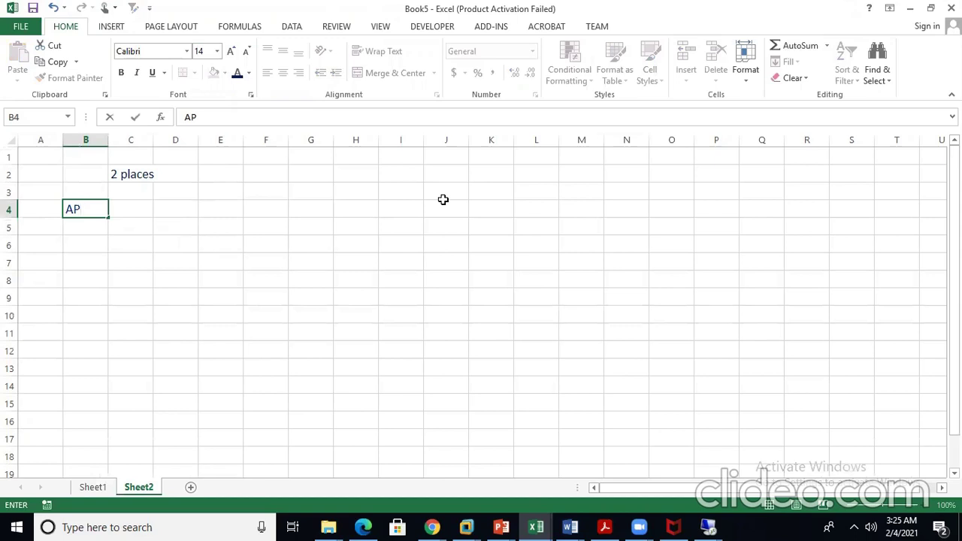
pyautogui.write('/AR')
pyautogui.click(176, 232)
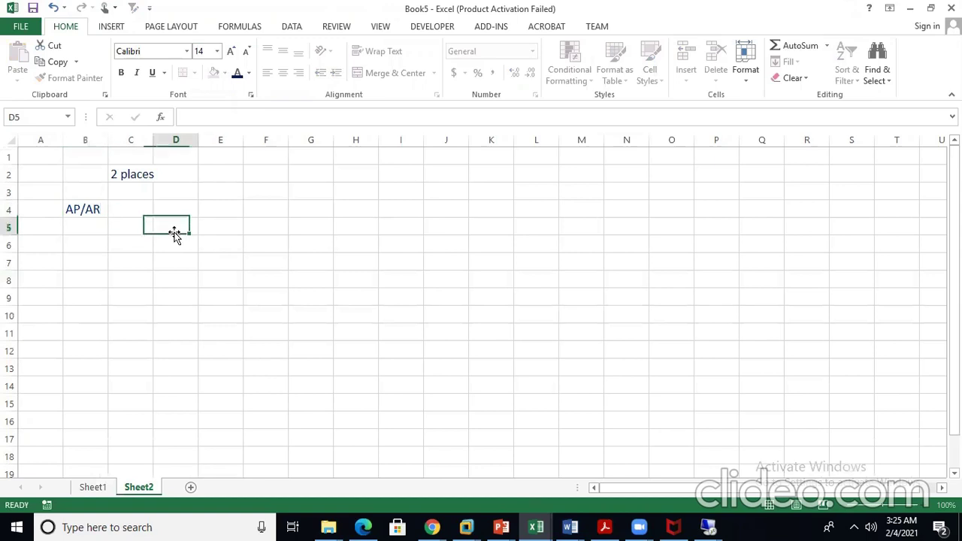
# Step: Enter the label Business Partner in cell H4, in line with AP/AR
pyautogui.click(338, 209)
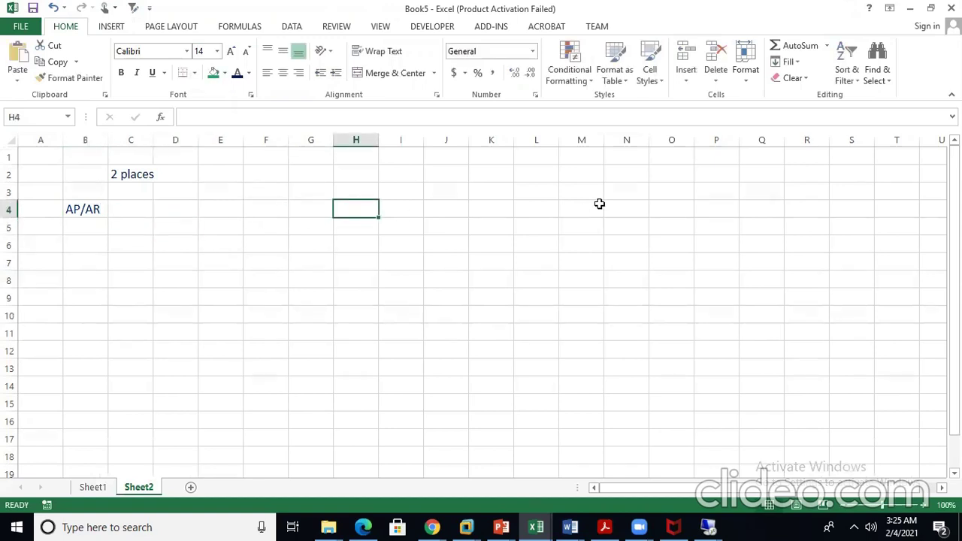
pyautogui.write('Businee')
pyautogui.press('BackSpace')
pyautogui.write('ss Partner')
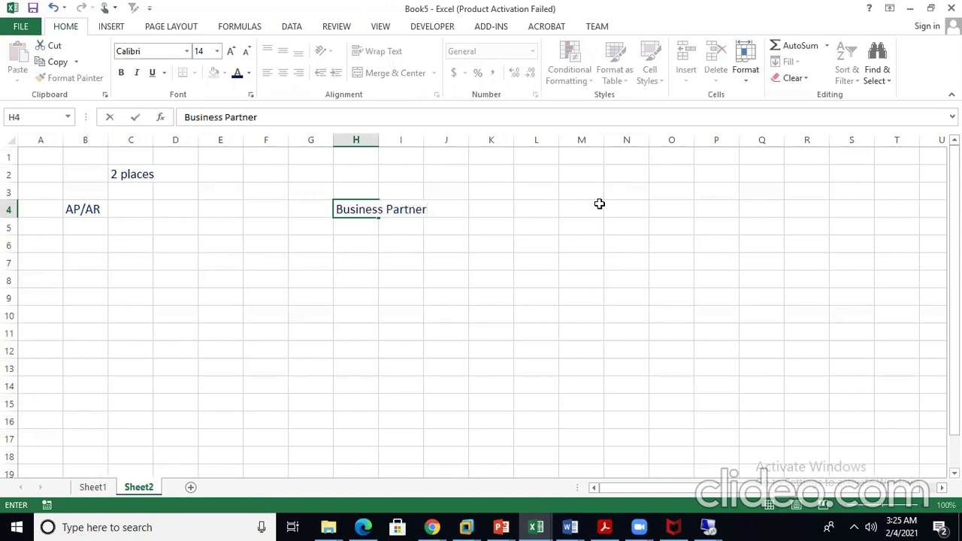
pyautogui.press('Return')
# Step: Enter Cross Component in cell H3, directly above Business Partner
pyautogui.press('Up')
pyautogui.press('Up')
pyautogui.write('Cr')
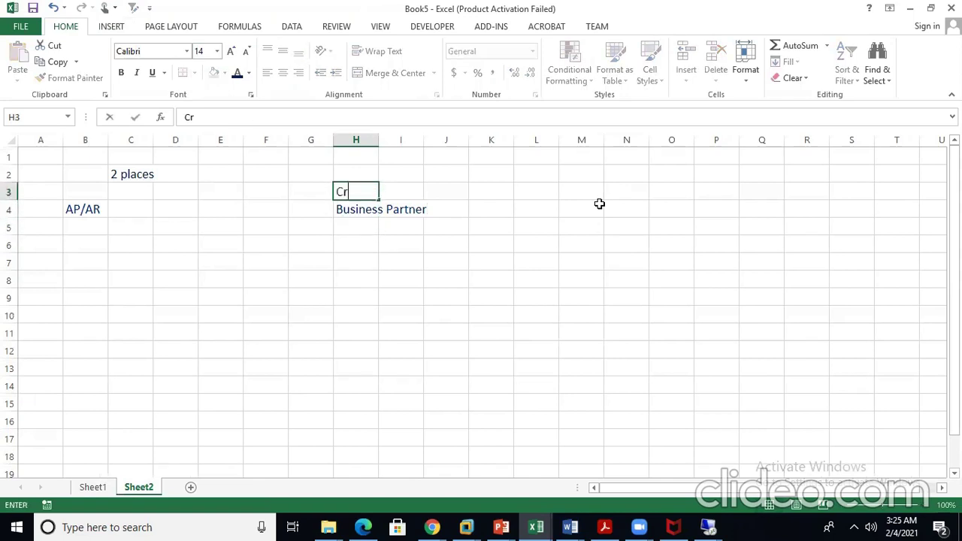
pyautogui.write('oss Componen')
pyautogui.press('Return')
# Step: Enter Customer/Vendor Account Group in cell B6, below the AP/AR label
pyautogui.press('Down')
pyautogui.press('Down')
pyautogui.press('Down')
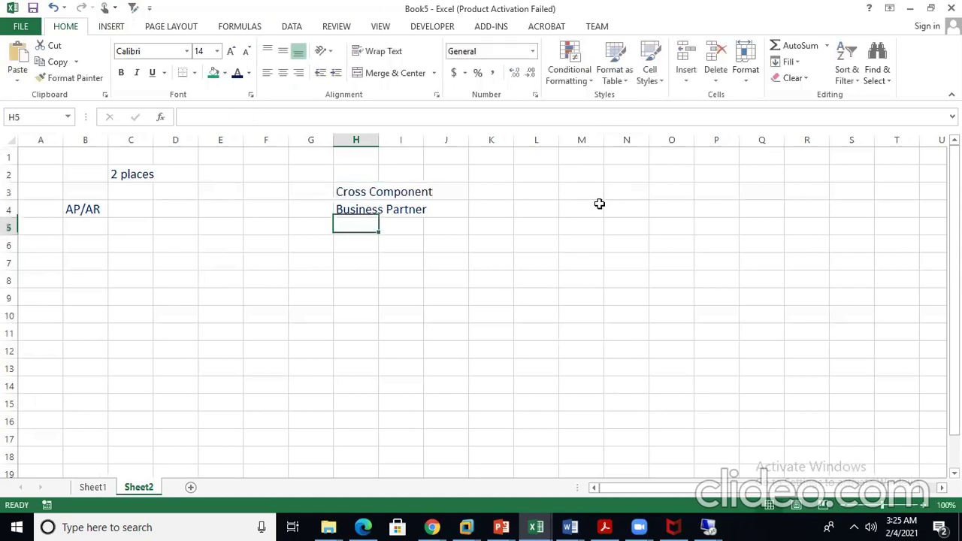
pyautogui.press('Left')
pyautogui.press('Left')
pyautogui.press('Left')
pyautogui.press('Left')
pyautogui.press('Left')
pyautogui.press('Left')
pyautogui.press('Left')
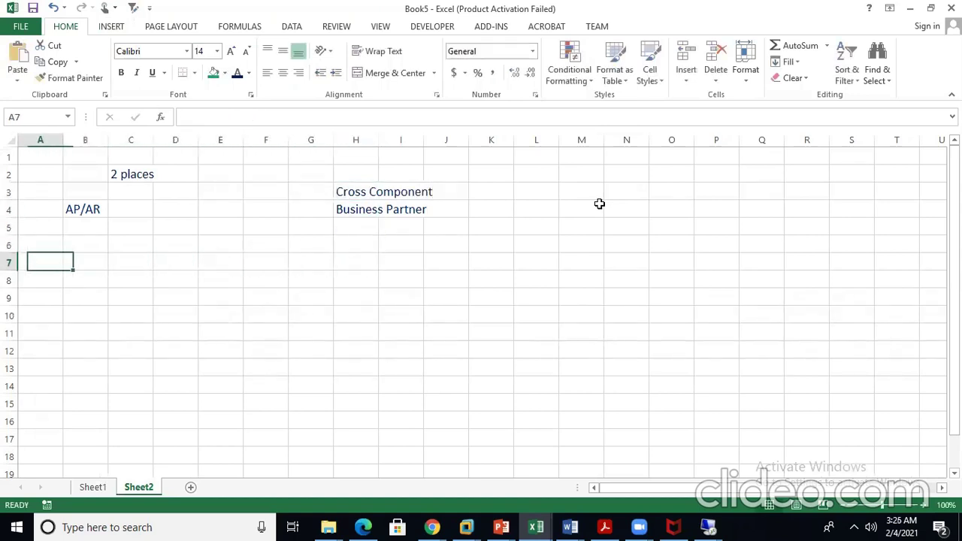
pyautogui.press('Up')
pyautogui.press('Right')
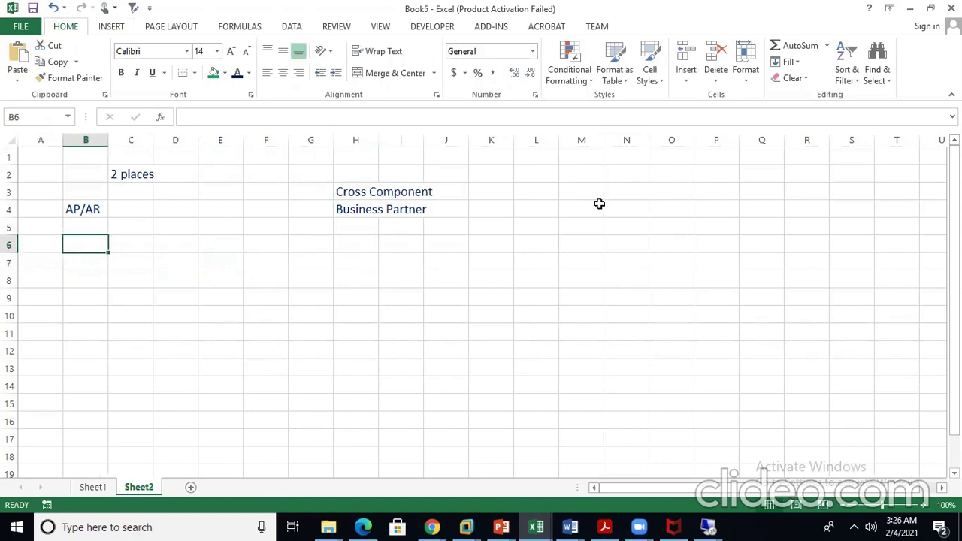
pyautogui.write('C')
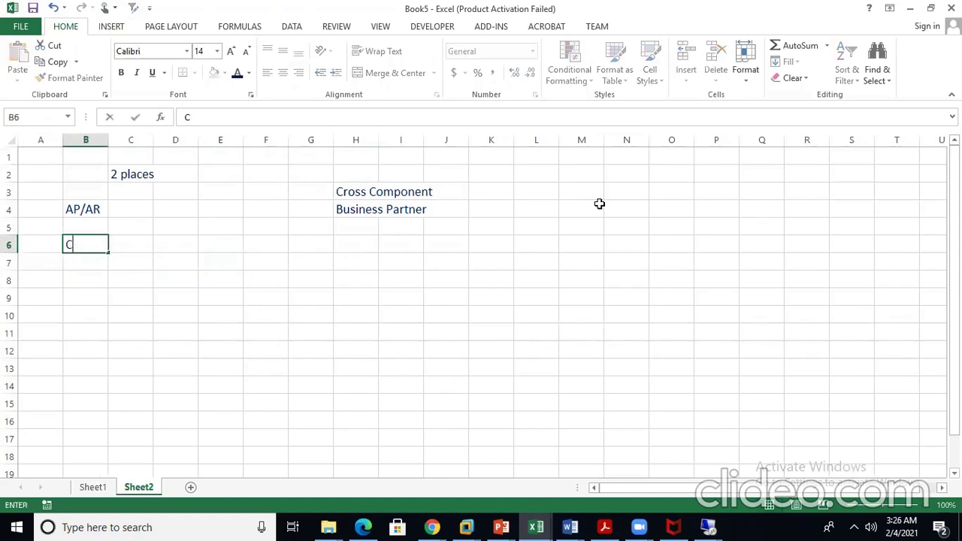
pyautogui.write('ustomer/Vendor Account ')
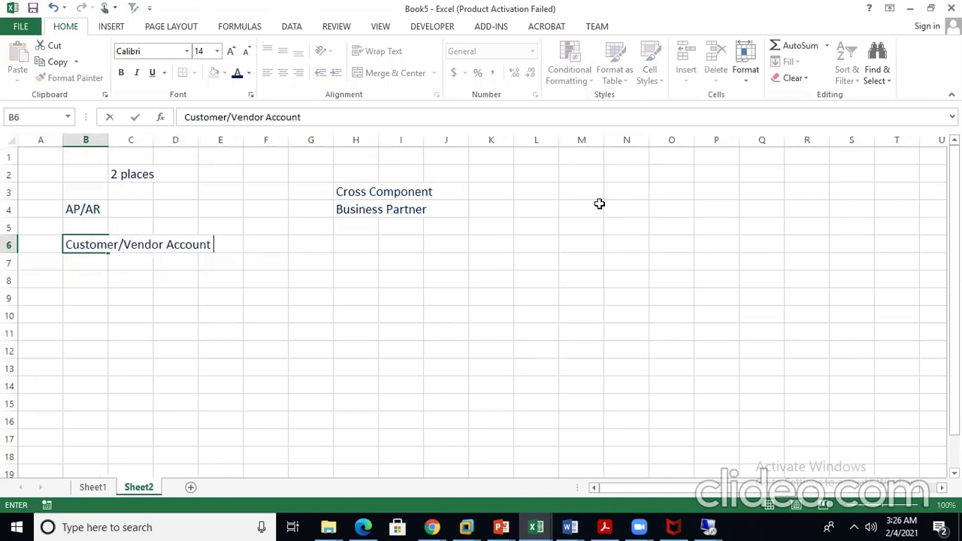
pyautogui.write('Group')
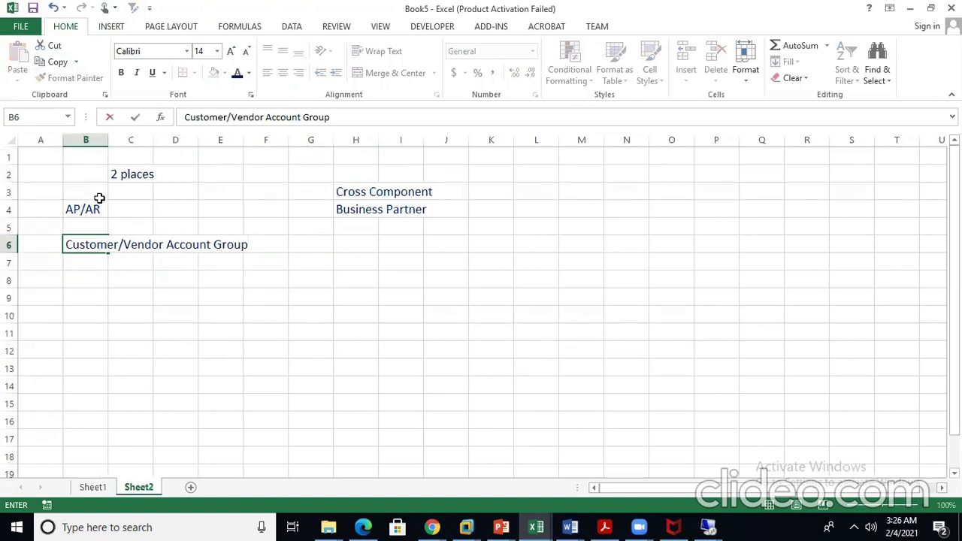
pyautogui.press('F2')
pyautogui.click(105, 140)
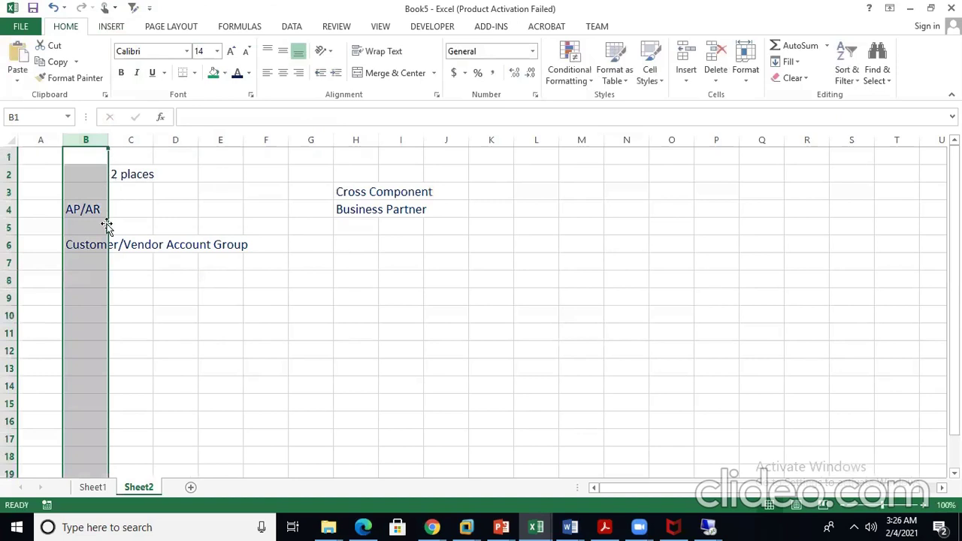
# Step: Enter Group in cell I6, under the Business Partner heading
pyautogui.click(276, 258)
pyautogui.click(391, 243)
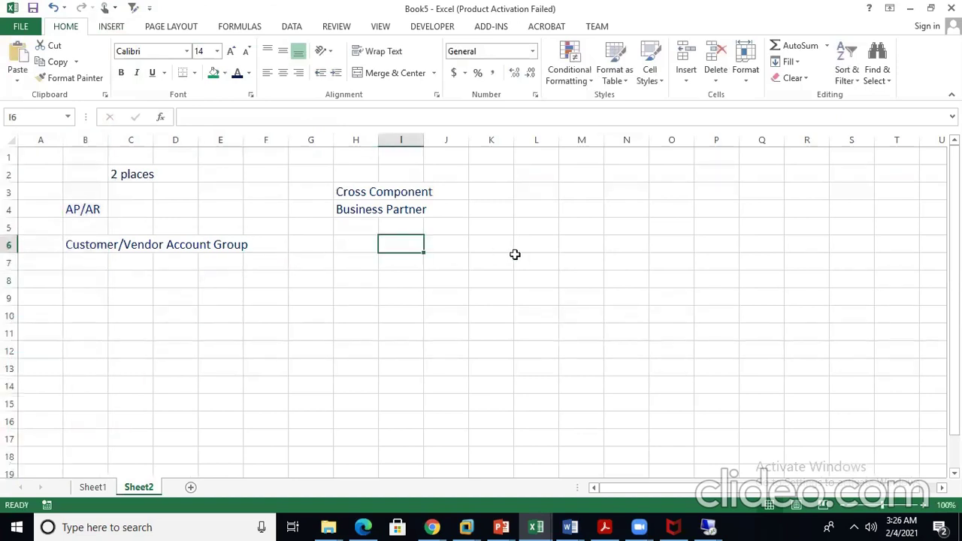
pyautogui.write('Group')
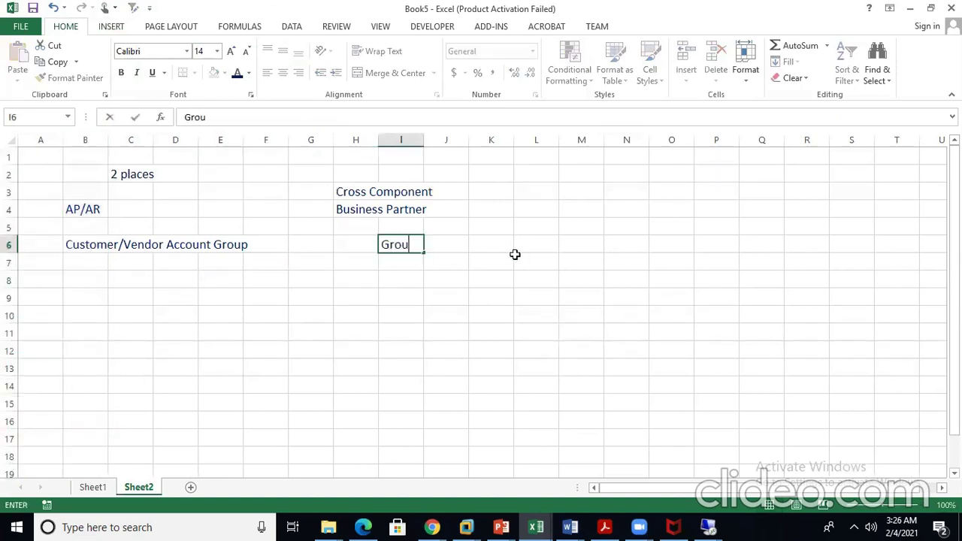
pyautogui.press('Return')
# Step: Enter Number Range in cell B7, below Customer/Vendor Account Group
pyautogui.press('Left')
pyautogui.press('Left')
pyautogui.press('Left')
pyautogui.press('Left')
pyautogui.press('Left')
pyautogui.press('Left')
pyautogui.press('Left')
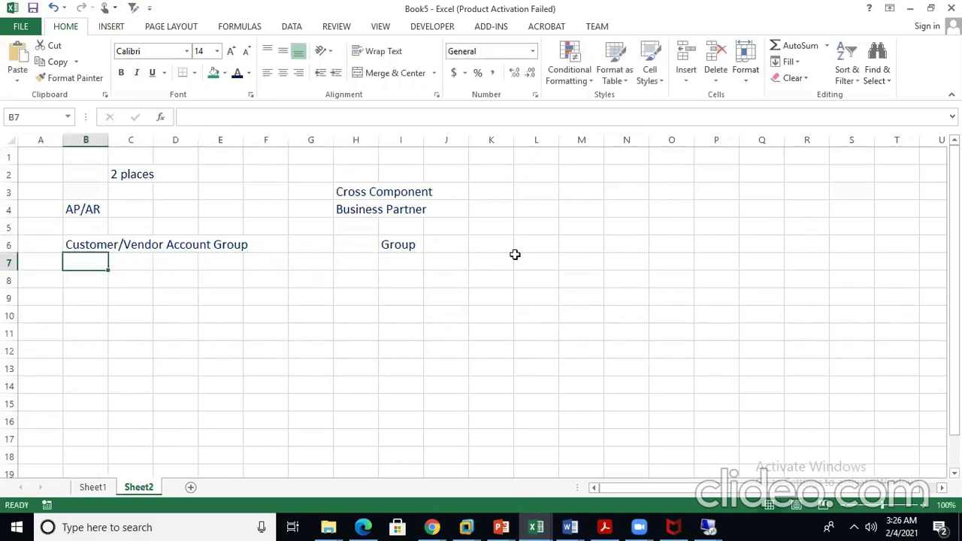
pyautogui.write('Number Range')
pyautogui.press('Return')
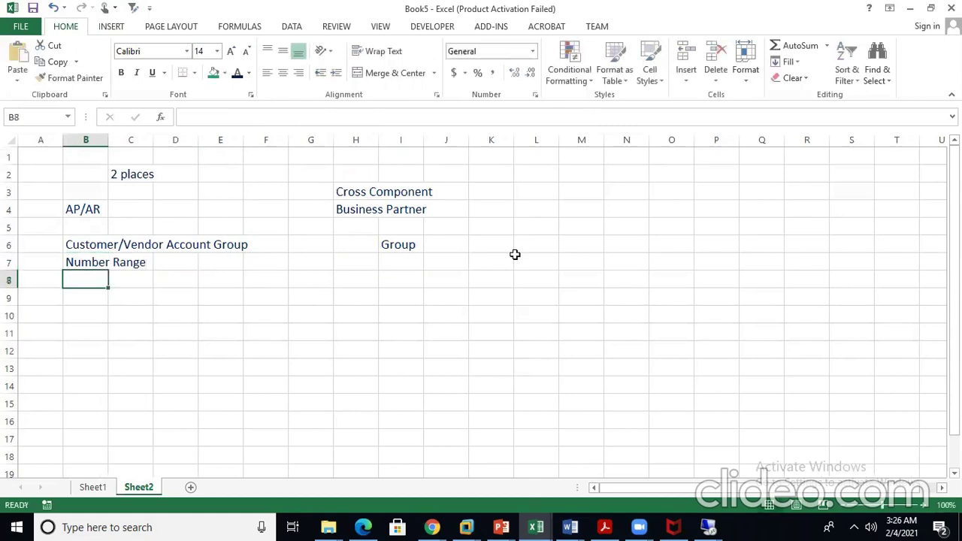
# Step: Enter Number Range in cell I7, below Group in the Business Partner section
pyautogui.press('Up')
pyautogui.press('Up')
pyautogui.press('Right')
pyautogui.press('Right')
pyautogui.press('Right')
pyautogui.press('Right')
pyautogui.press('Right')
pyautogui.press('Right')
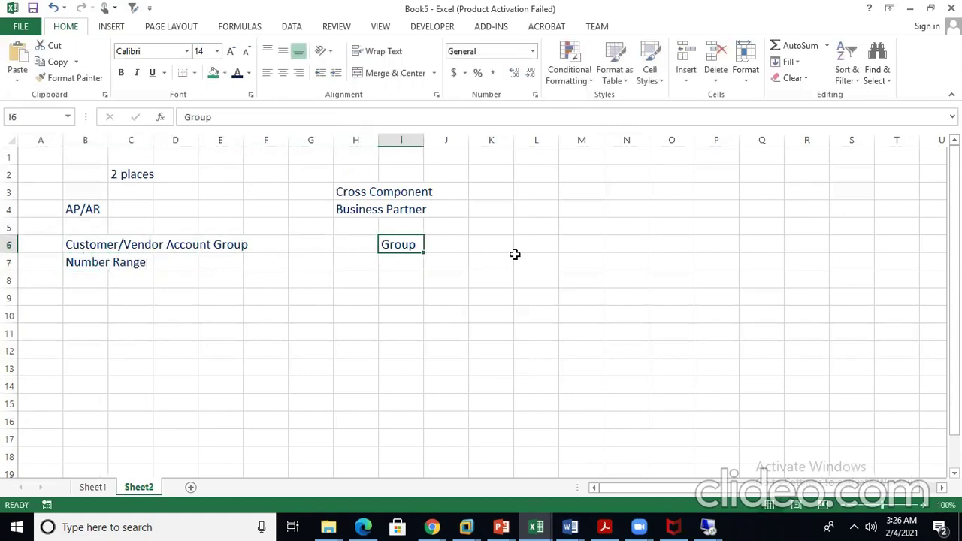
pyautogui.press('Down')
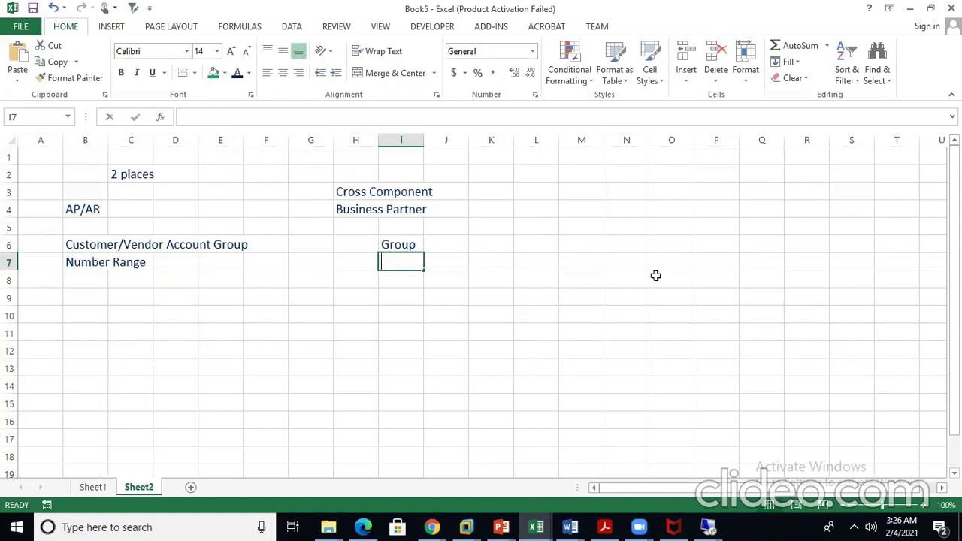
pyautogui.write('Number Ra')
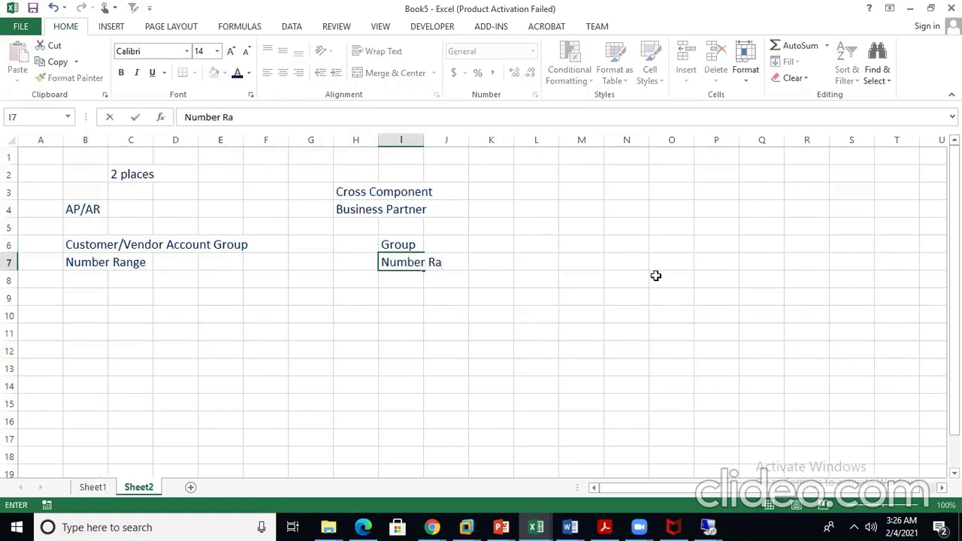
pyautogui.write('nge')
# Step: Enter Assign to the Cust/Vend Group in cell B8, below the AP/AR number range
pyautogui.click(92, 286)
pyautogui.write('Assi')
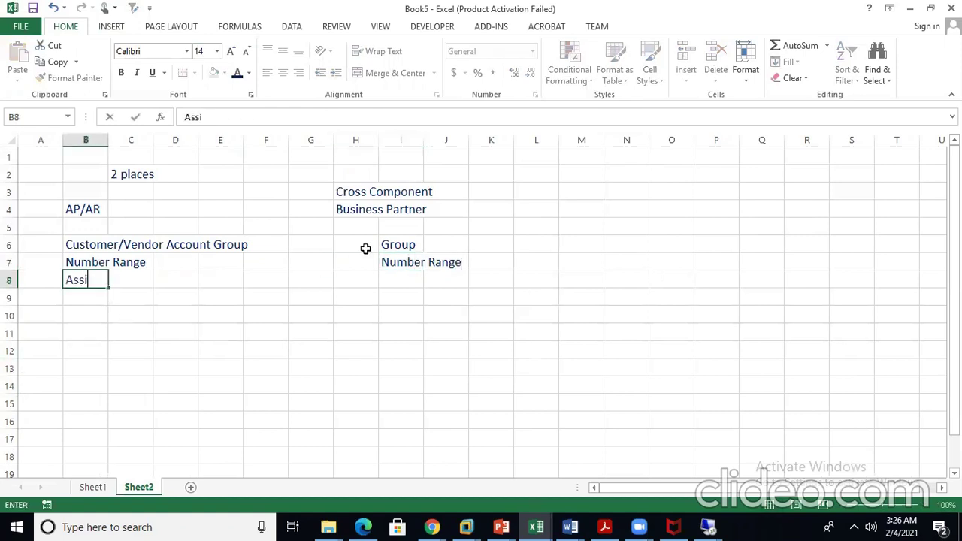
pyautogui.write('gn to the C')
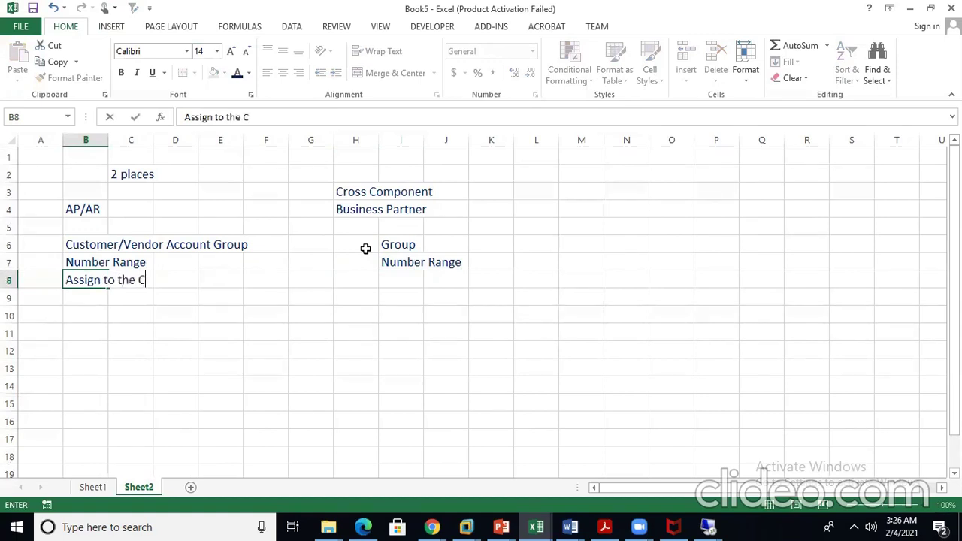
pyautogui.write('ust/Vend Group')
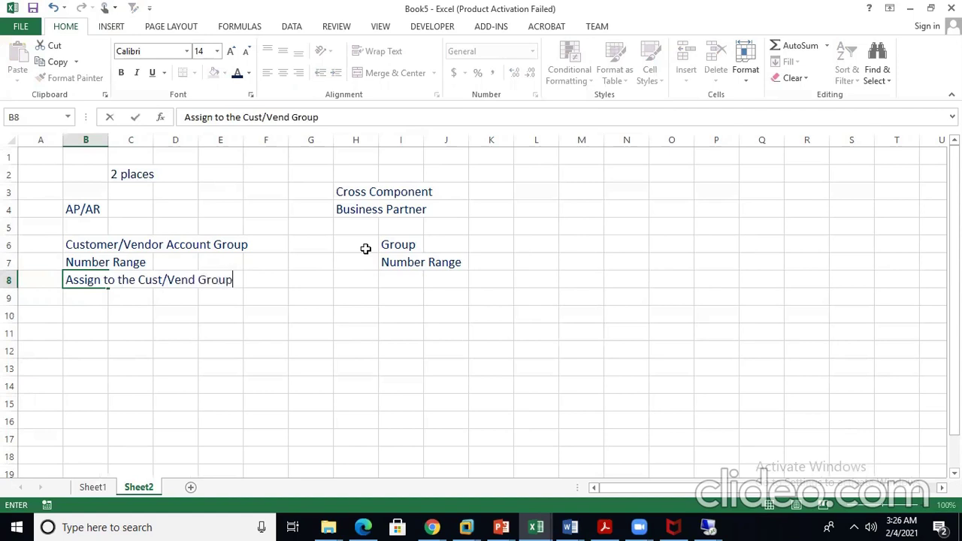
# Step: Enter Assign Number range to BP Group in cell I8, below the Business Partner number range
pyautogui.click(382, 294)
pyautogui.click(416, 281)
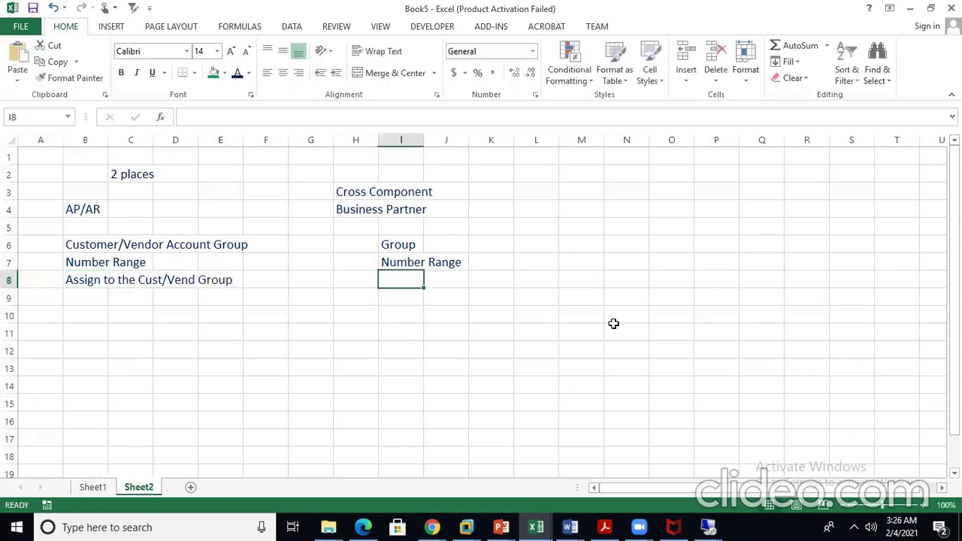
pyautogui.write('Assig')
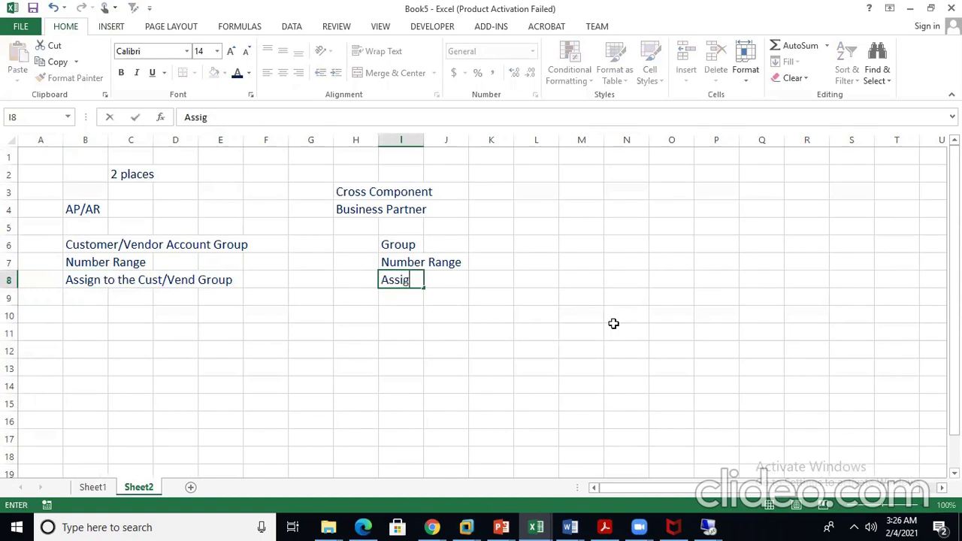
pyautogui.write('n Number range ')
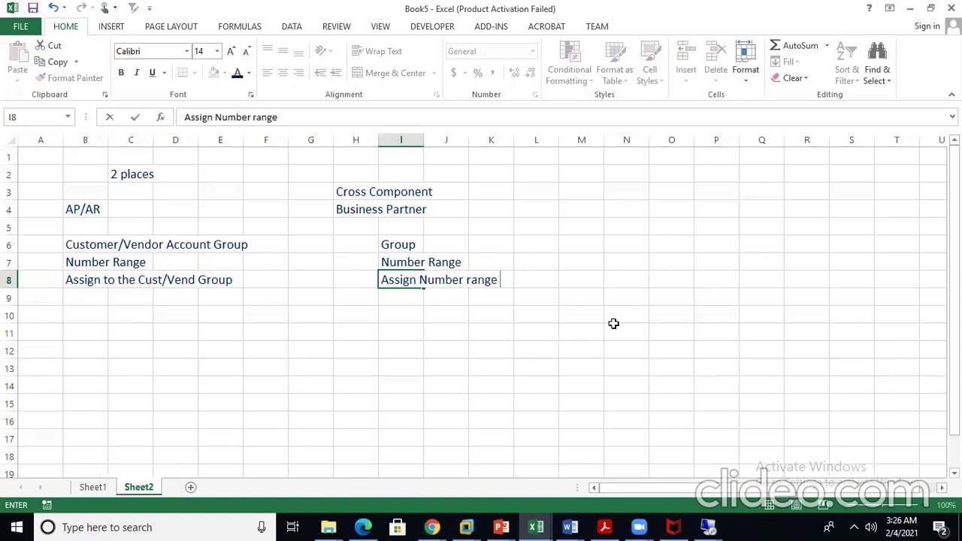
pyautogui.write('to BP Group')
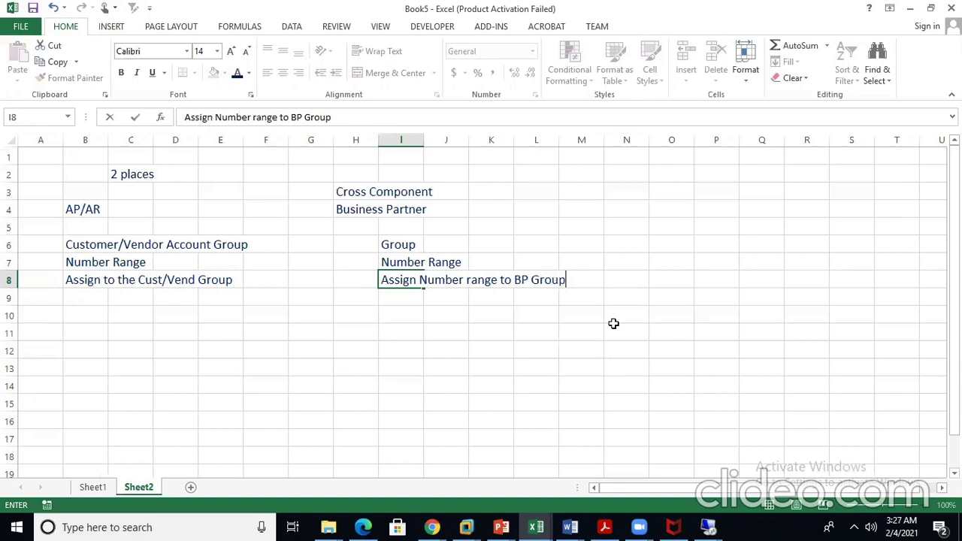
pyautogui.click(223, 345)
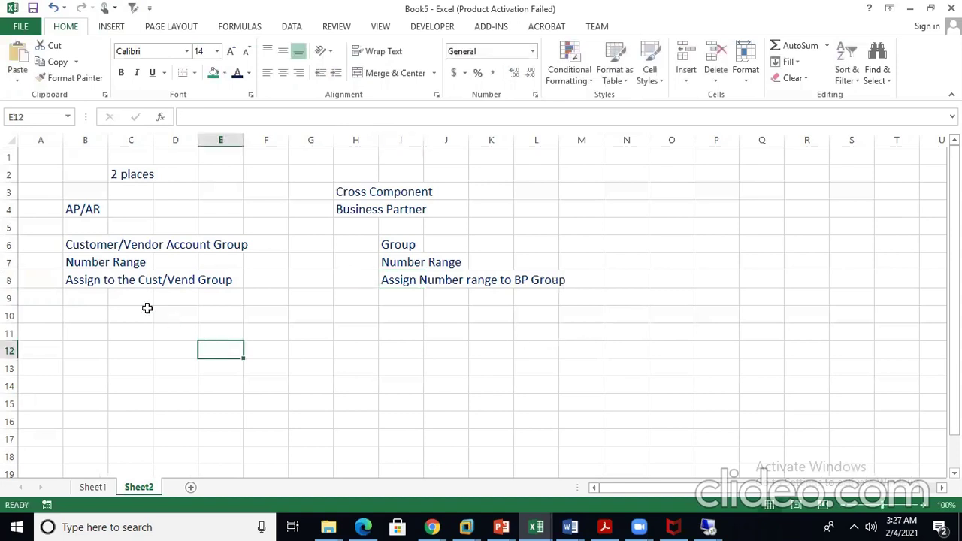
# Step: Compare the AP/AR account group and number range entries with the corresponding Business Partner entries
pyautogui.click(147, 308)
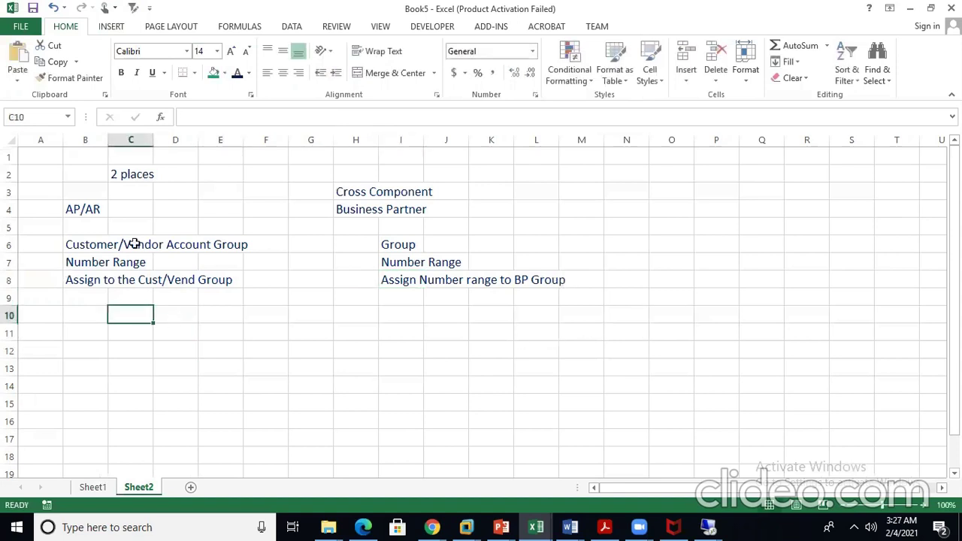
pyautogui.click(370, 212)
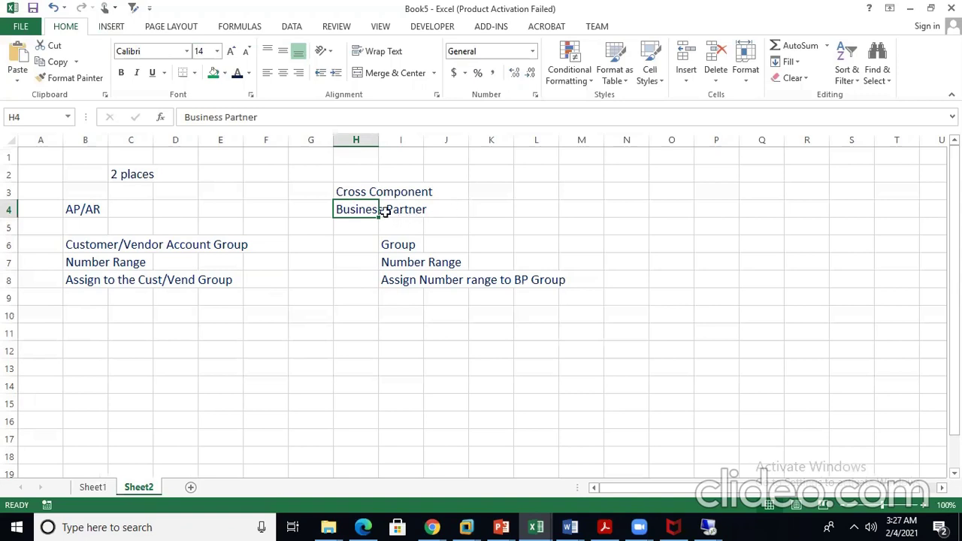
pyautogui.moveTo(361, 211); pyautogui.dragTo(430, 212)
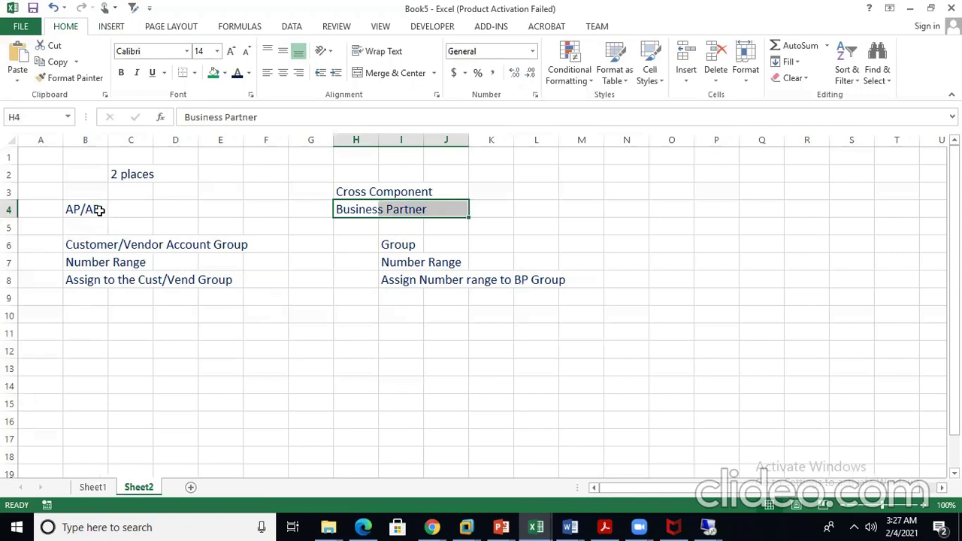
pyautogui.click(88, 278)
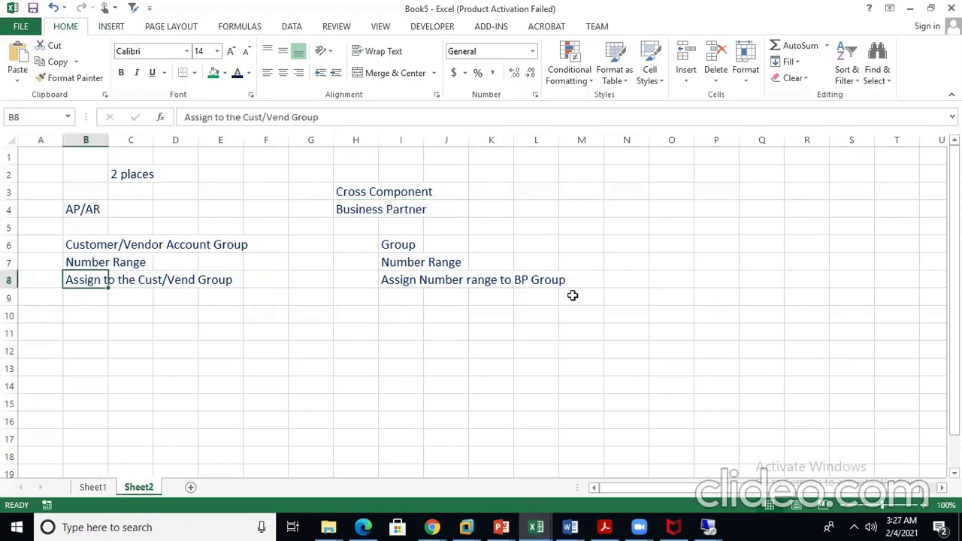
pyautogui.hotkey('shift', 'Up')
pyautogui.press('Down')
pyautogui.press('Up')
pyautogui.click(95, 302)
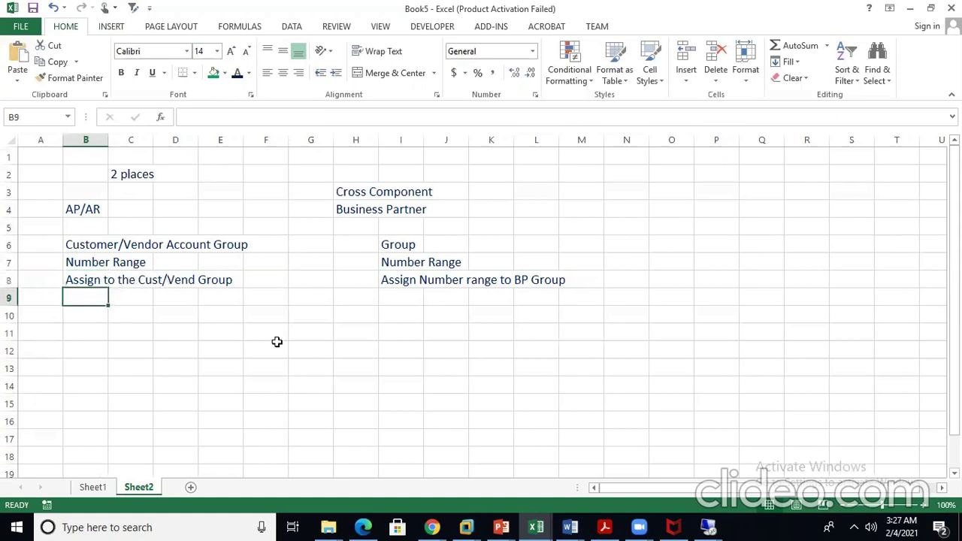
pyautogui.click(94, 261)
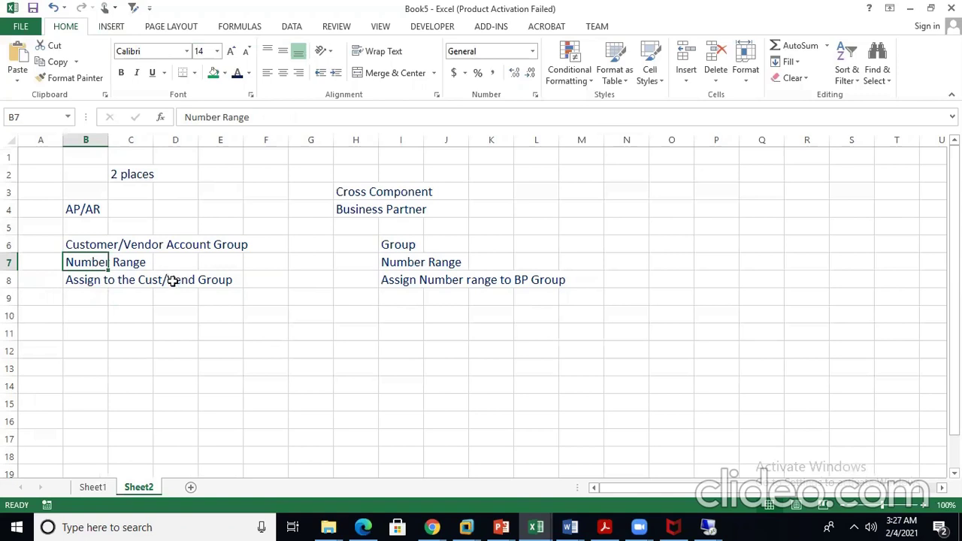
pyautogui.click(417, 263)
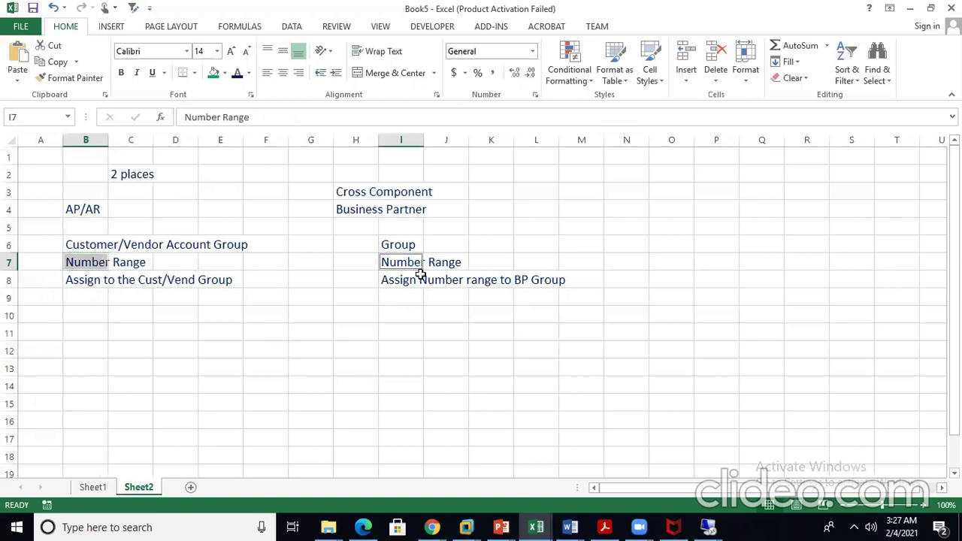
# Step: Fill both Number Range labels green, covering cells B7:C7 in the AP/AR section and I7:J7 in the Business Partner section
pyautogui.click(249, 73)
pyautogui.click(213, 73)
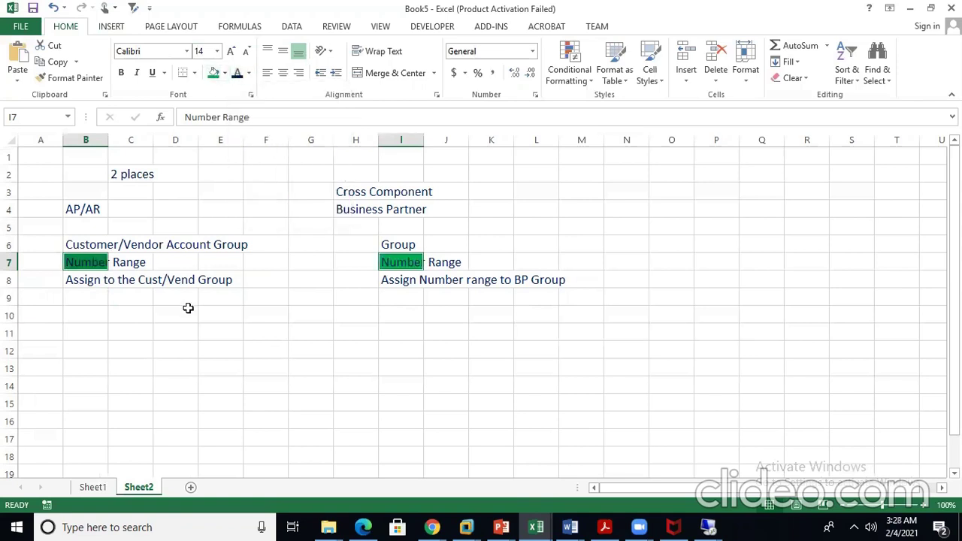
pyautogui.moveTo(100, 261); pyautogui.dragTo(122, 262)
pyautogui.click(213, 73)
pyautogui.moveTo(401, 262); pyautogui.dragTo(435, 264)
pyautogui.click(214, 73)
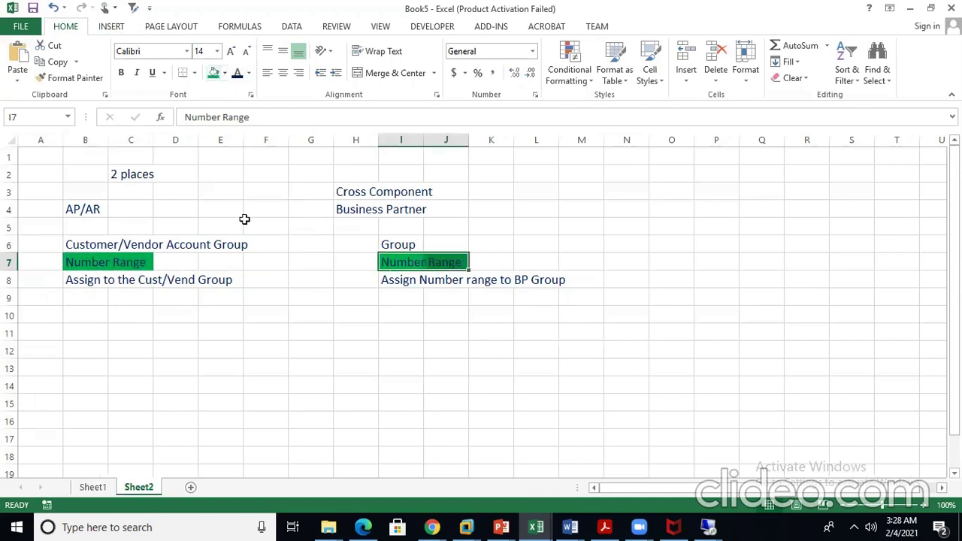
# Step: Enter same in cells E7 and L7, beside the AP/AR and Business Partner number range labels
pyautogui.click(220, 262)
pyautogui.write('same')
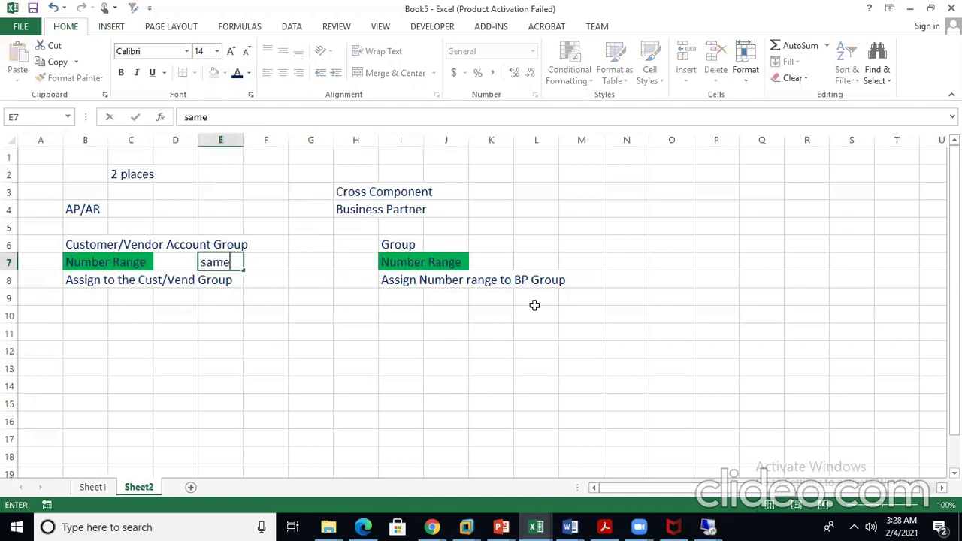
pyautogui.press('Tab')
pyautogui.press('Tab')
pyautogui.press('Tab')
pyautogui.press('Tab')
pyautogui.press('Tab')
pyautogui.press('Tab')
pyautogui.press('Tab')
pyautogui.press('Tab')
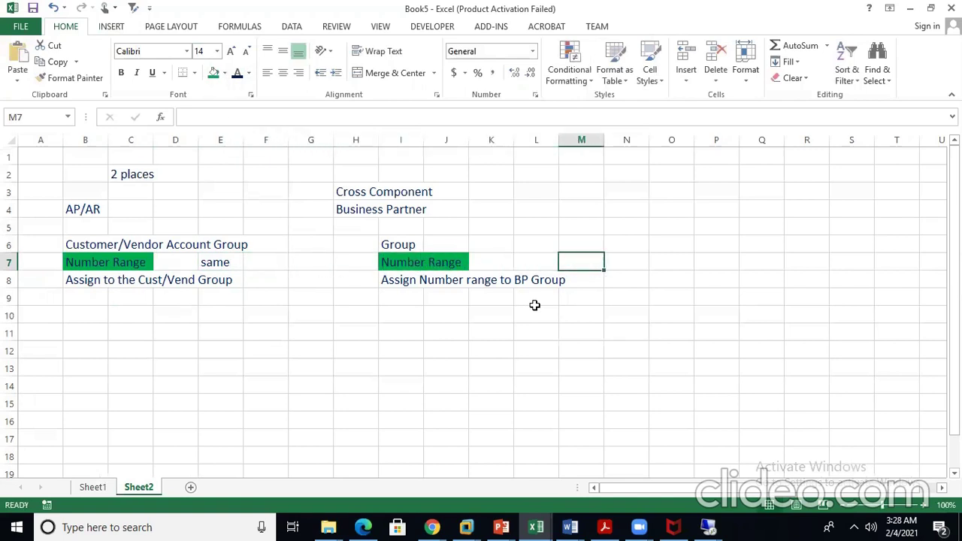
pyautogui.press('Left')
pyautogui.write('same')
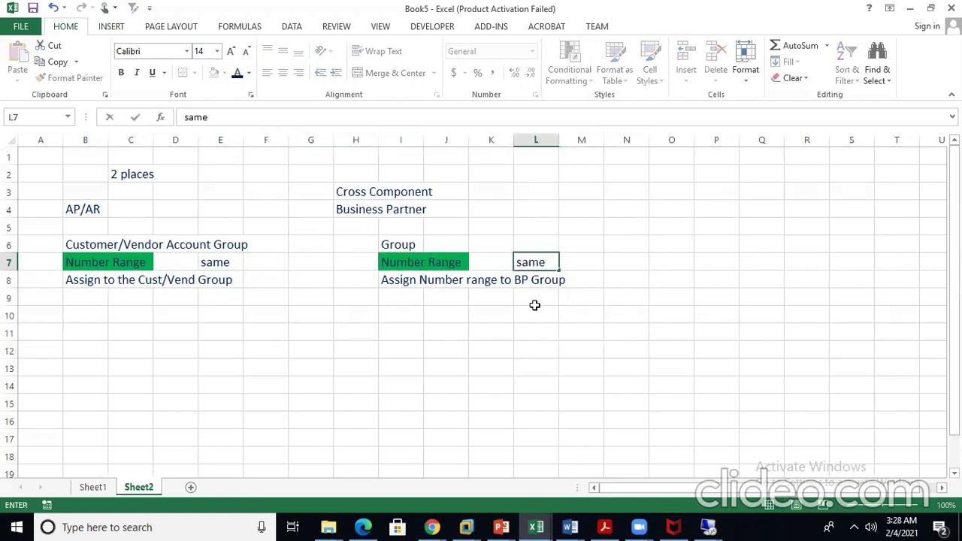
pyautogui.press('Return')
pyautogui.press('Up')
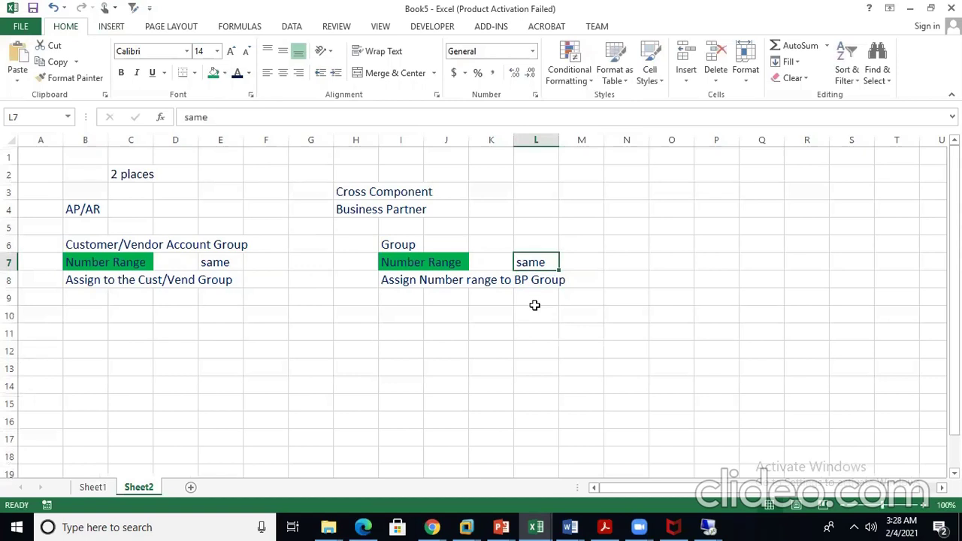
# Step: Enter the sample range 1000-1999 in cell F7 for the AP/AR number range
pyautogui.press('Left')
pyautogui.press('Left')
pyautogui.press('Left')
pyautogui.press('Left')
pyautogui.press('Left')
pyautogui.press('Left')
pyautogui.press('Left')
pyautogui.press('Left')
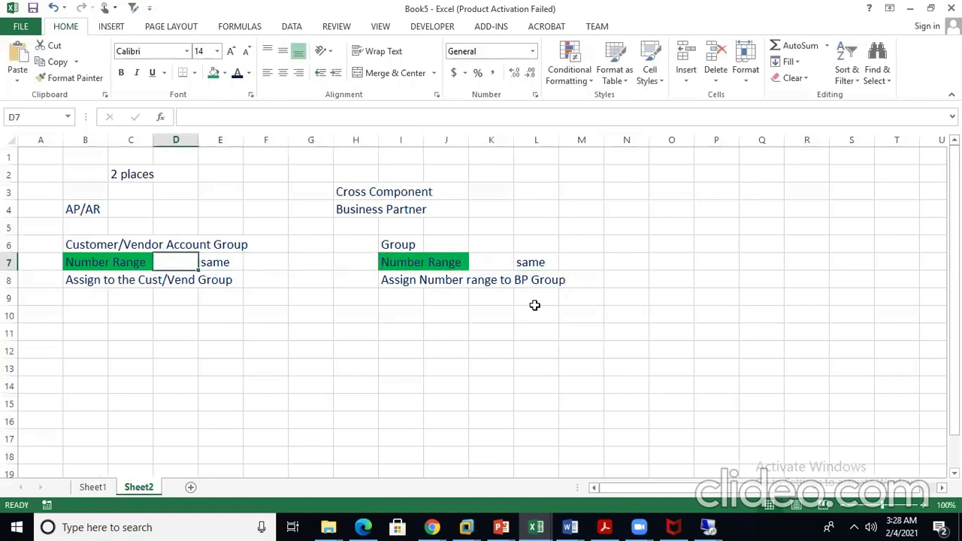
pyautogui.press('Right')
pyautogui.press('Right')
pyautogui.write('100')
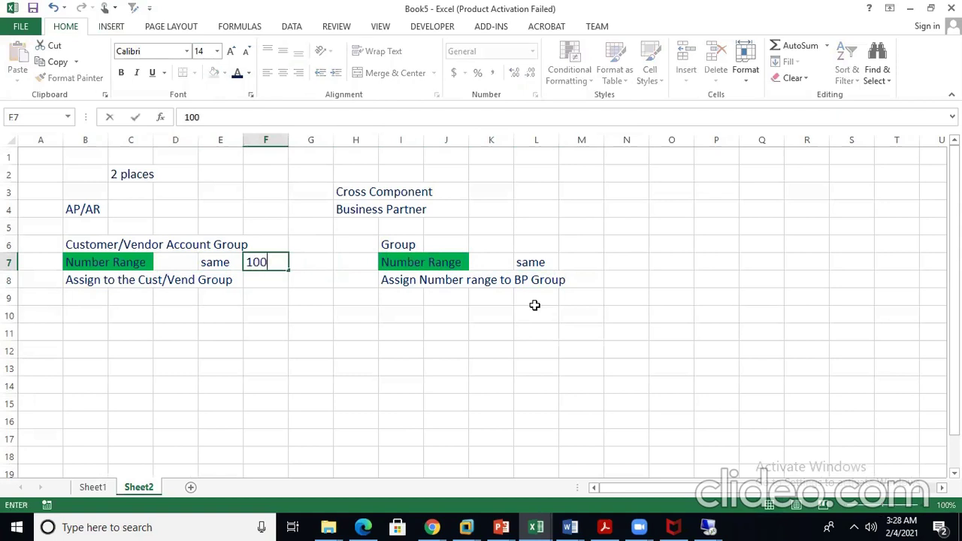
pyautogui.write('0-1999')
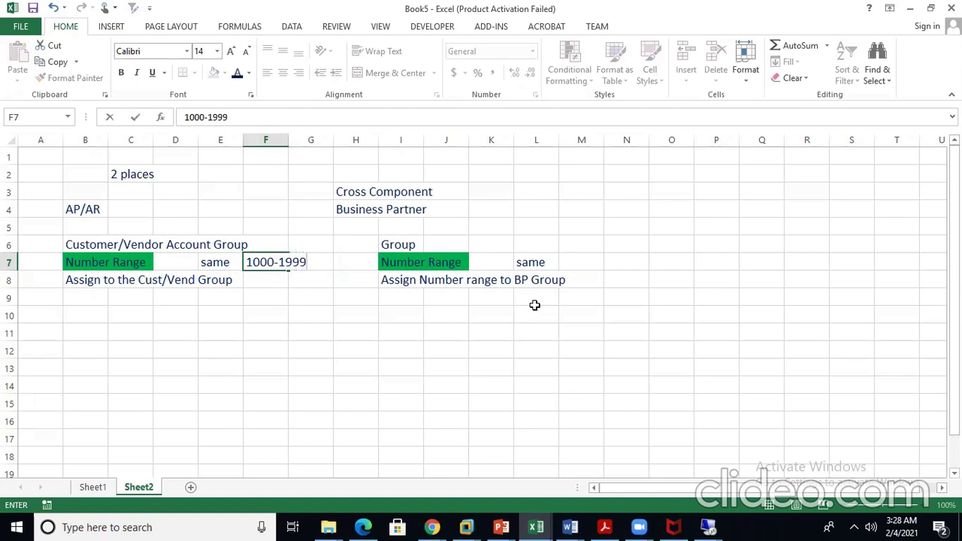
# Step: Enter the matching range 1000-1999 in cell M7 for the Business Partner number range
pyautogui.press('Right')
pyautogui.press('Right')
pyautogui.press('Right')
pyautogui.press('Right')
pyautogui.press('Right')
pyautogui.press('Right')
pyautogui.write('1')
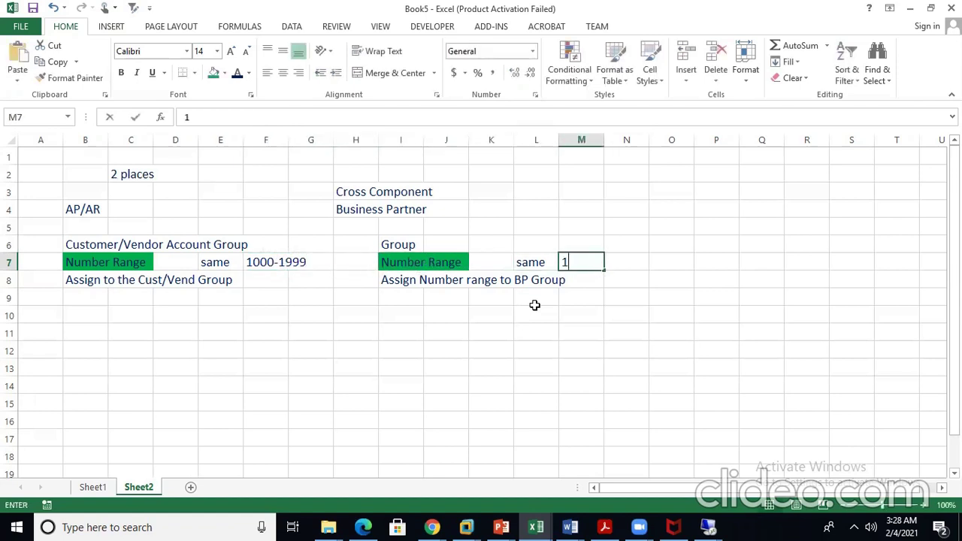
pyautogui.write('000-1999')
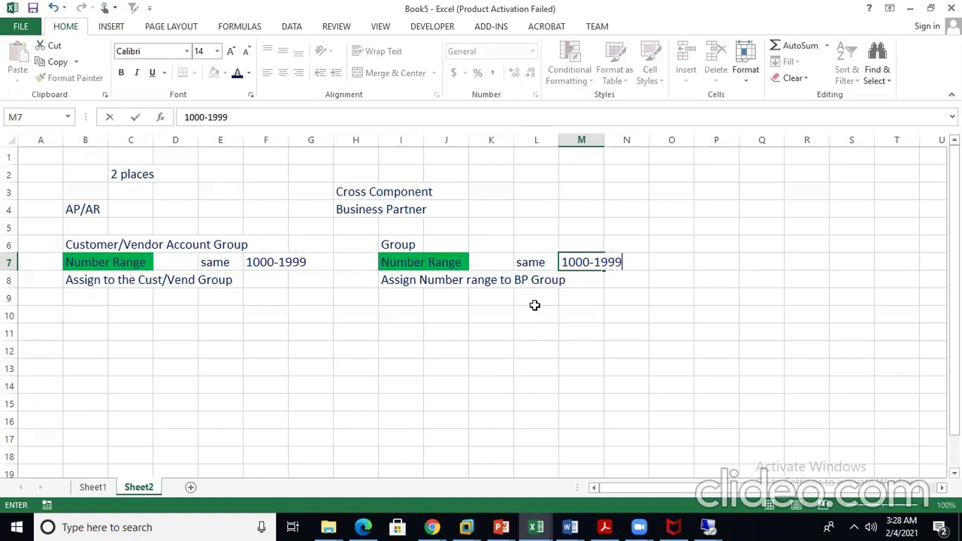
pyautogui.hotkey('ctrl', 'Return')
pyautogui.press('Return')
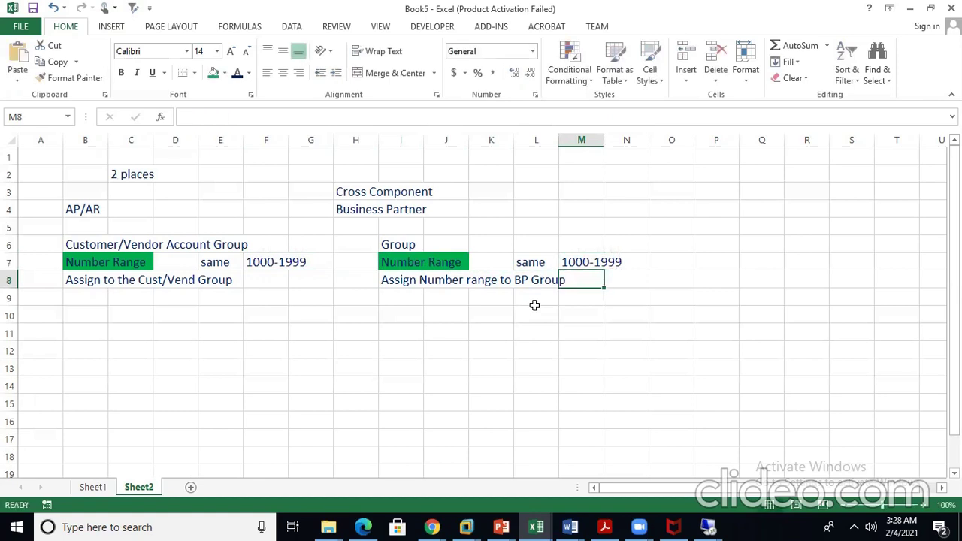
pyautogui.click(129, 262)
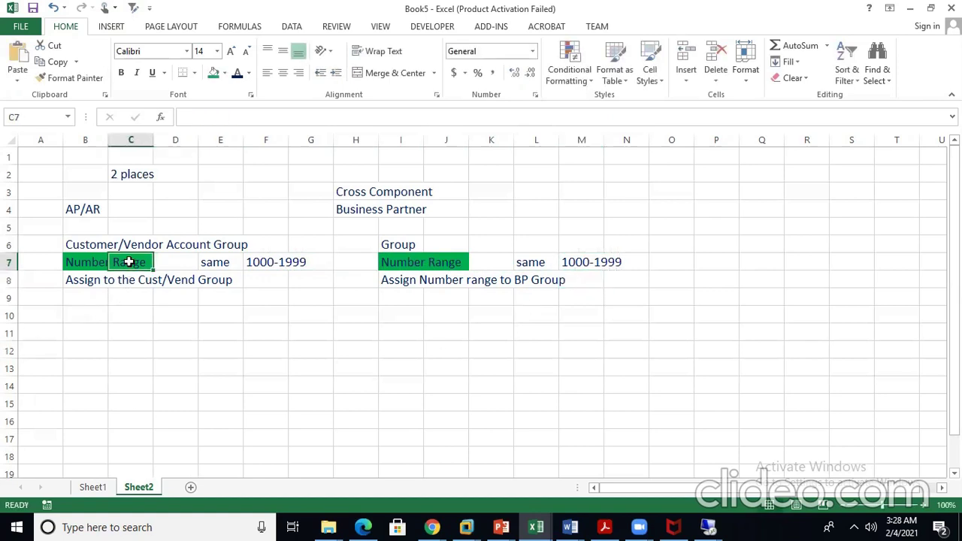
pyautogui.click(155, 297)
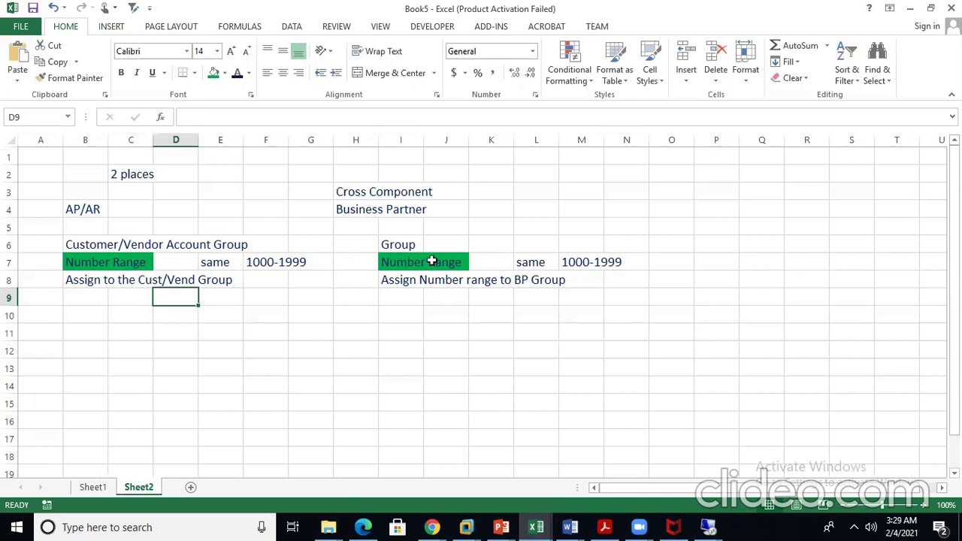
pyautogui.click(97, 321)
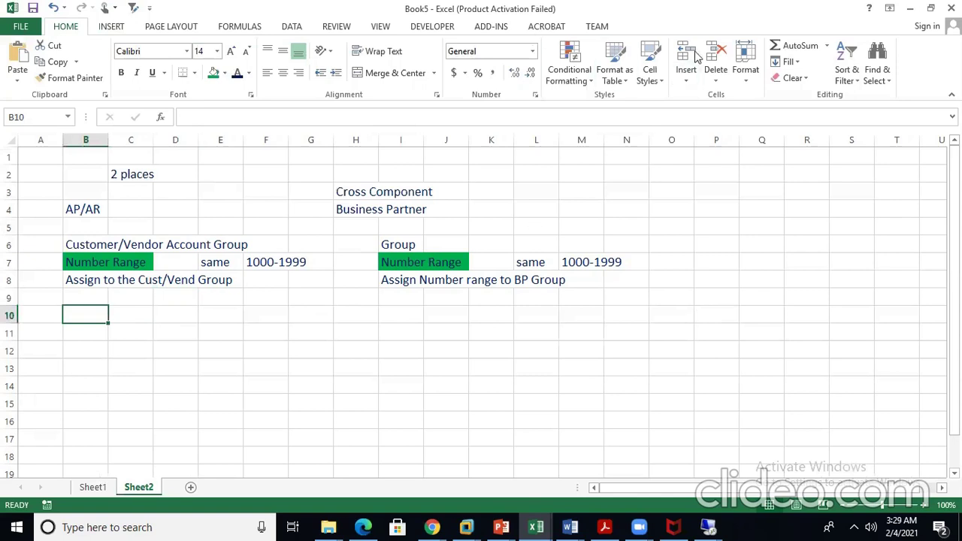
pyautogui.hotkey('ctrl', 'c')
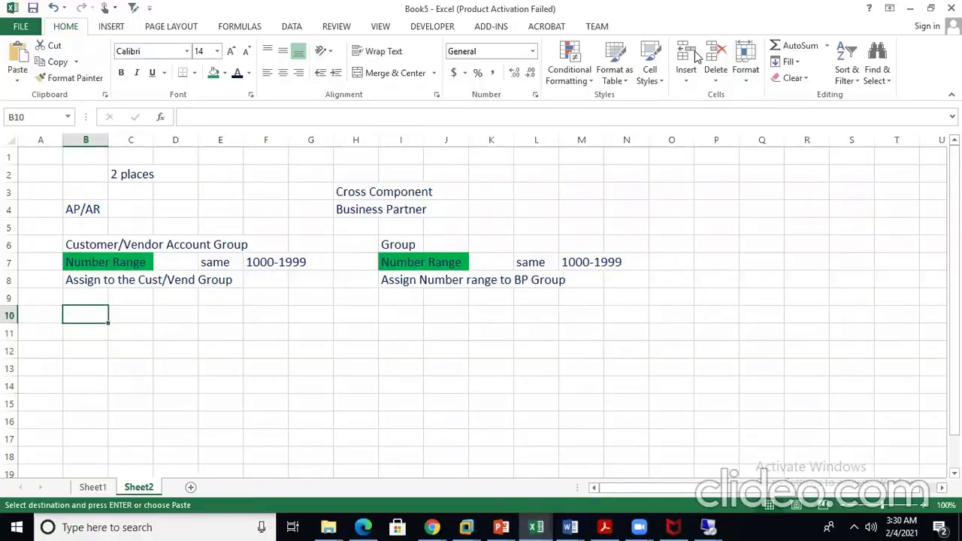
# Step: Enter Internal in cell I9, below the number range assignment in the Business Partner section
pyautogui.click(412, 308)
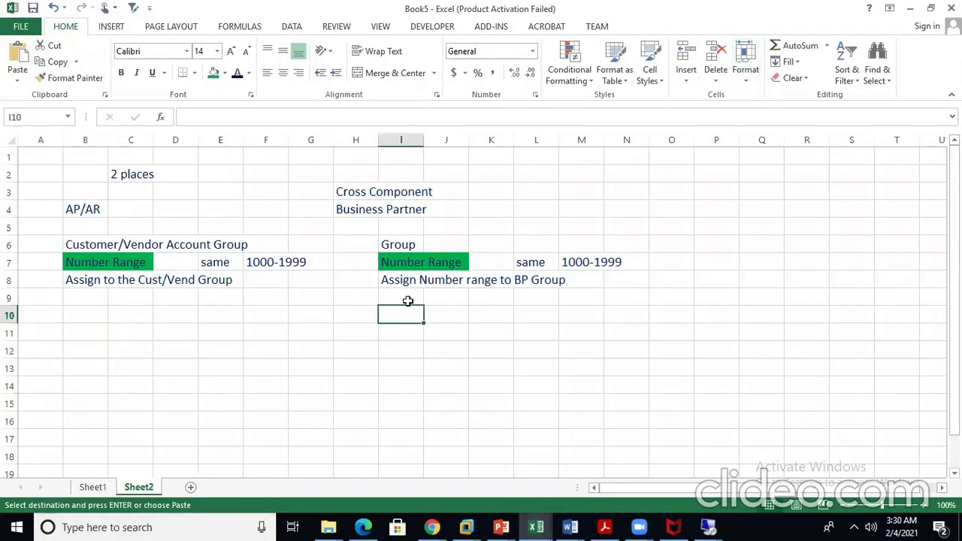
pyautogui.click(409, 299)
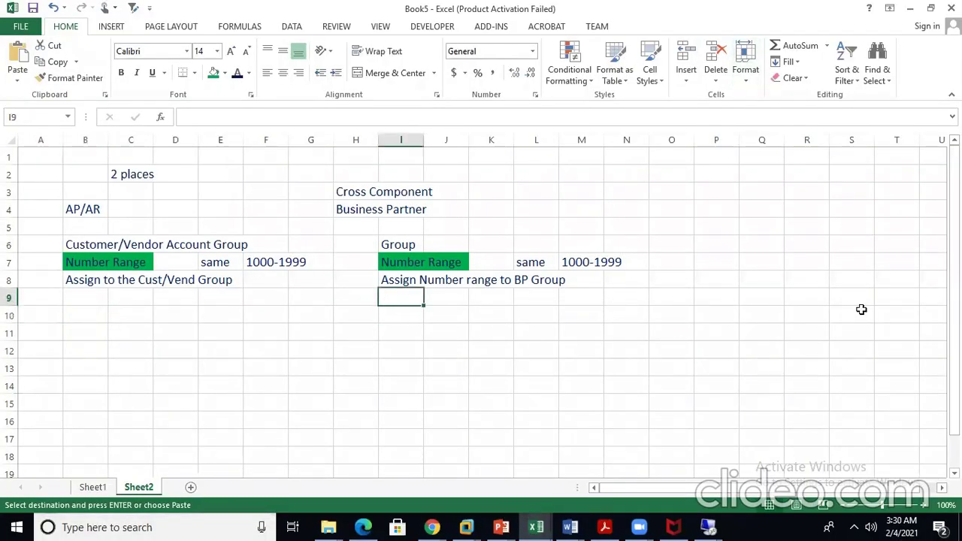
pyautogui.write('Internal')
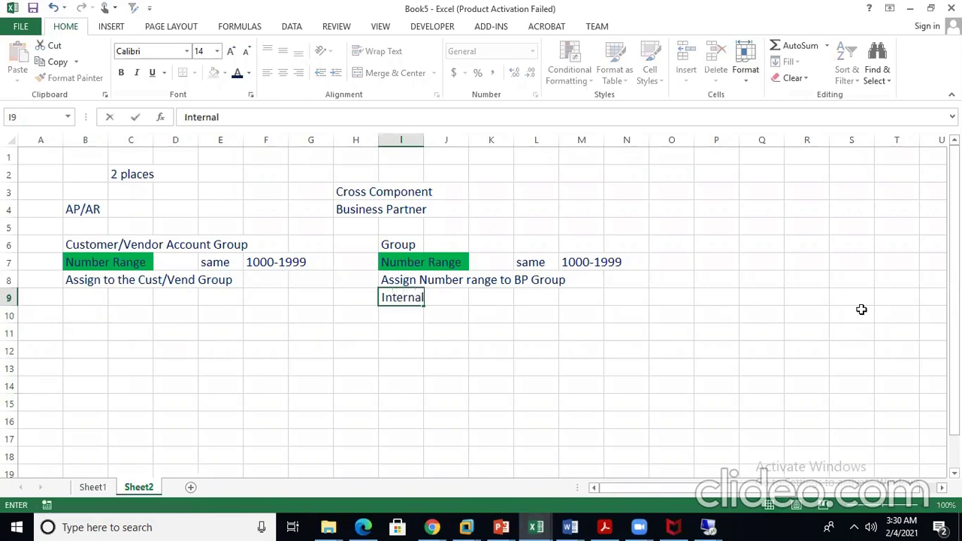
pyautogui.press('Return')
# Step: Enter External in cell B9, below the group assignment in the AP/AR section
pyautogui.press('Left')
pyautogui.press('Left')
pyautogui.press('Left')
pyautogui.press('Left')
pyautogui.press('Left')
pyautogui.press('Left')
pyautogui.press('Left')
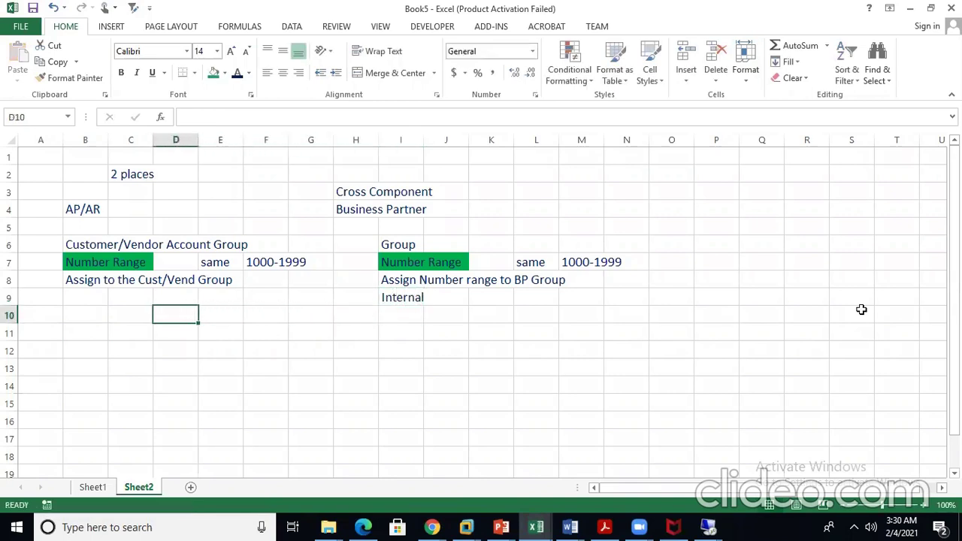
pyautogui.press('Up')
pyautogui.write('Ext')
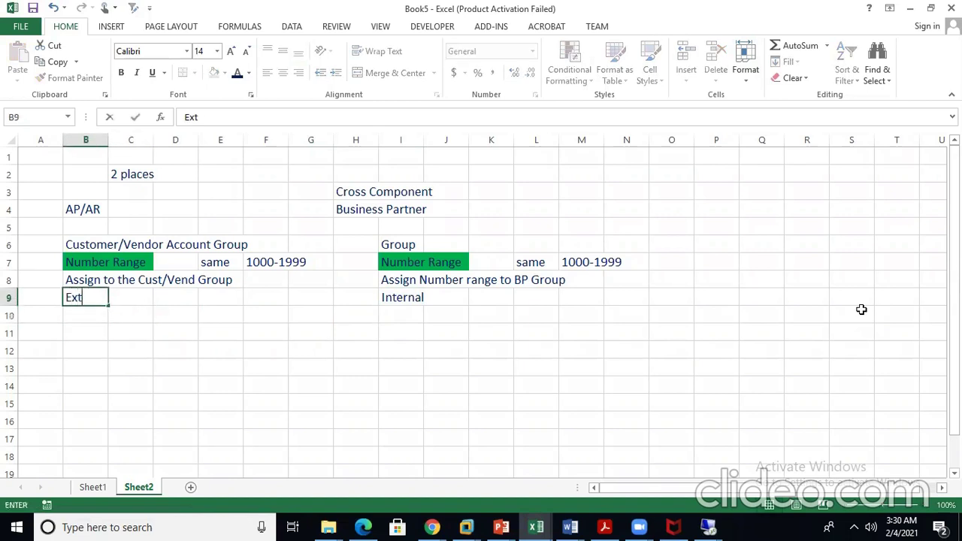
pyautogui.write('ernal')
pyautogui.press('Return')
# Step: Enter Master Data Synchronization in cell B11, below the AP/AR section
pyautogui.press('Down')
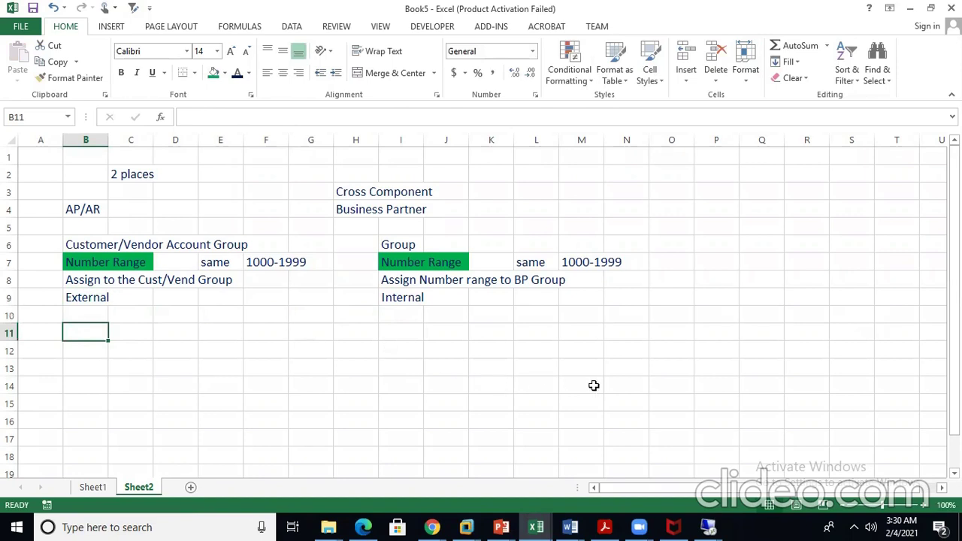
pyautogui.write('Master Data Sy')
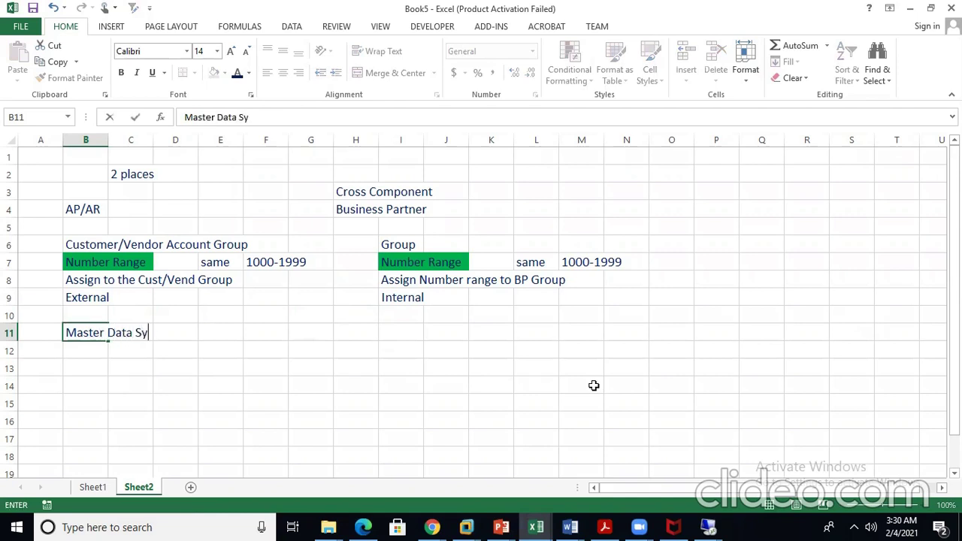
pyautogui.write('nchronization')
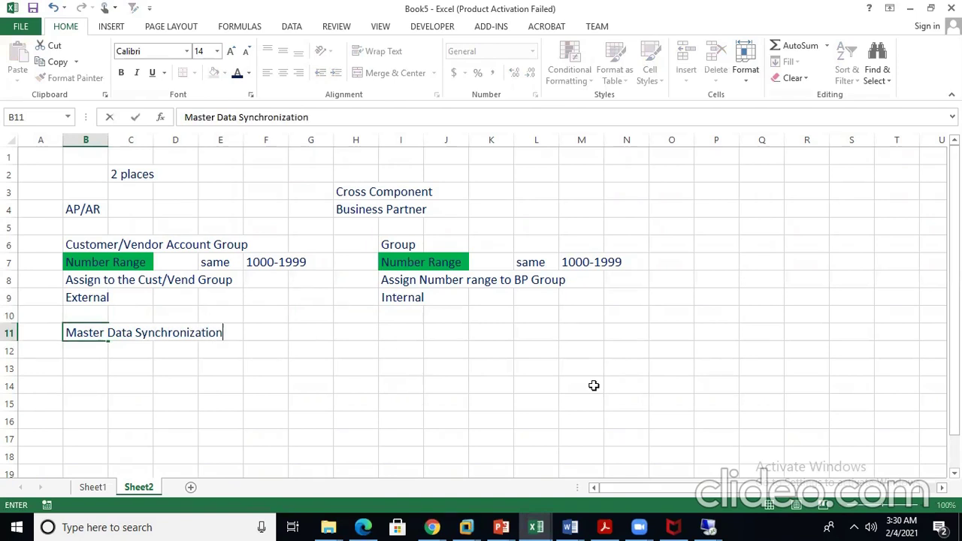
pyautogui.press('Return')
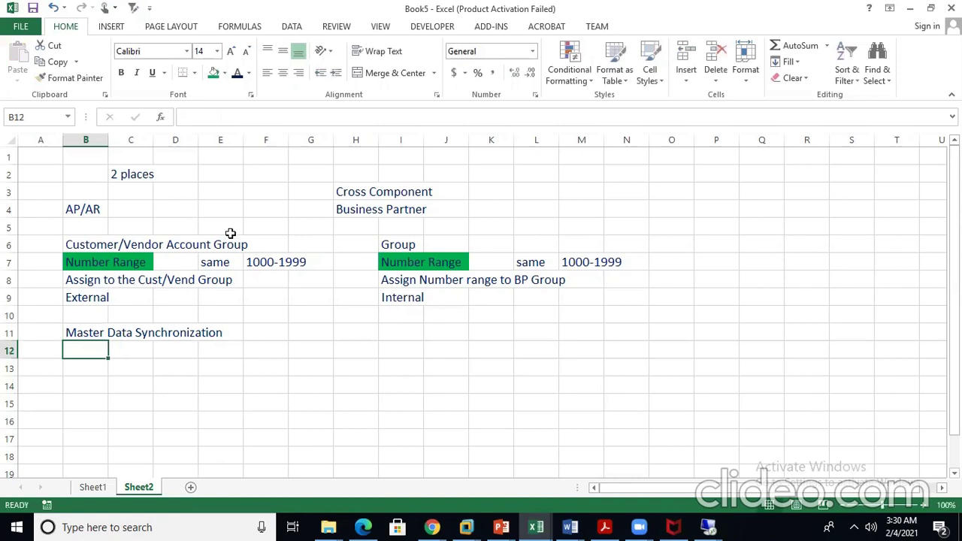
pyautogui.click(84, 296)
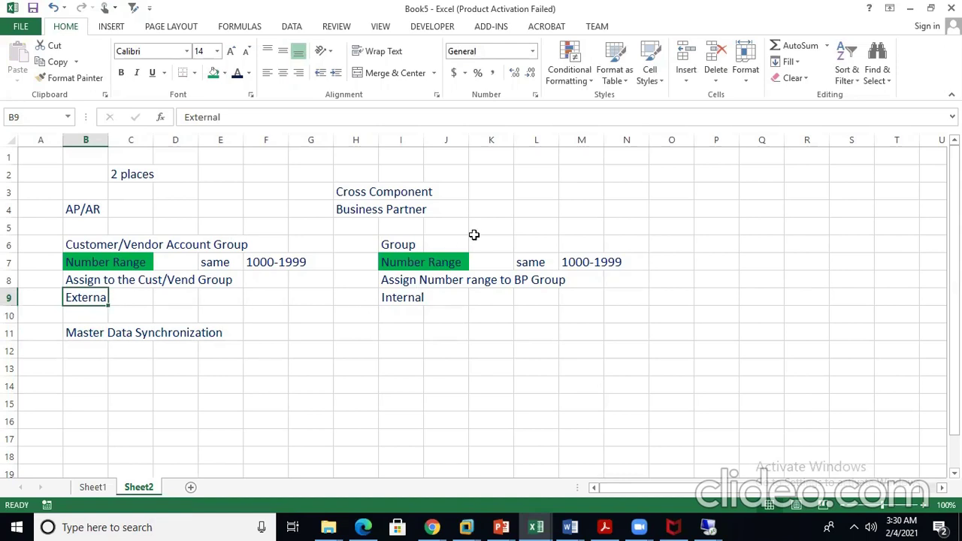
pyautogui.click(401, 302)
pyautogui.click(85, 367)
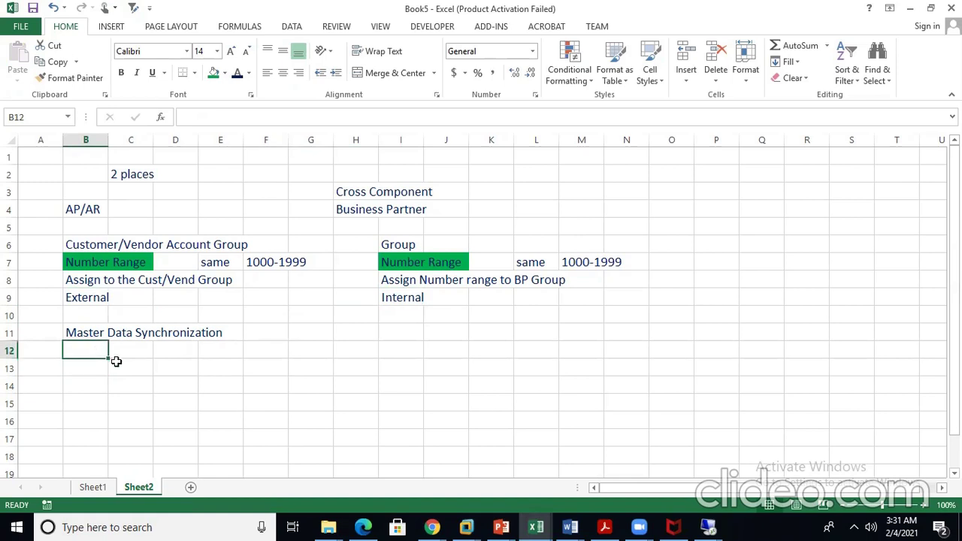
pyautogui.click(168, 381)
# Step: Switch to the SAP Easy Access session and open the SAP Reference IMG through transaction spro
pyautogui.click(80, 334)
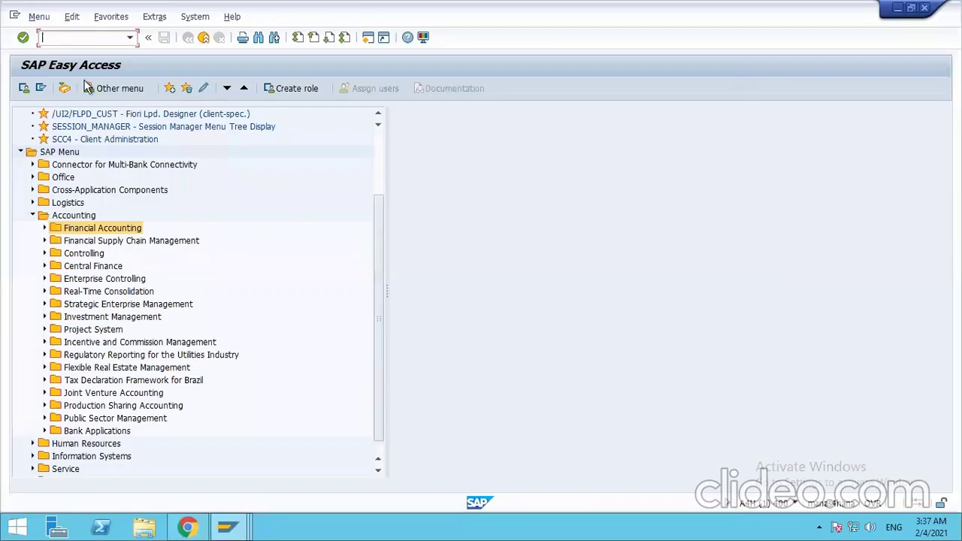
pyautogui.write('spro')
pyautogui.press('Return')
pyautogui.click(90, 90)
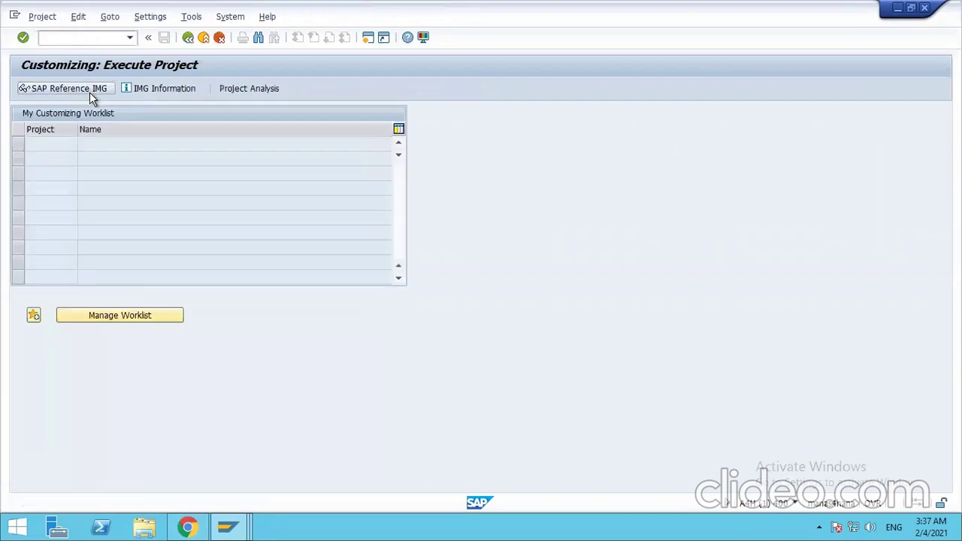
# Step: Open Define Account Groups with Screen Layout (Vendors) under Accounts Receivable and Accounts Payable, Vendor Accounts, Master Data, Preparations for Creating Vendor Master Data
pyautogui.click(33, 241)
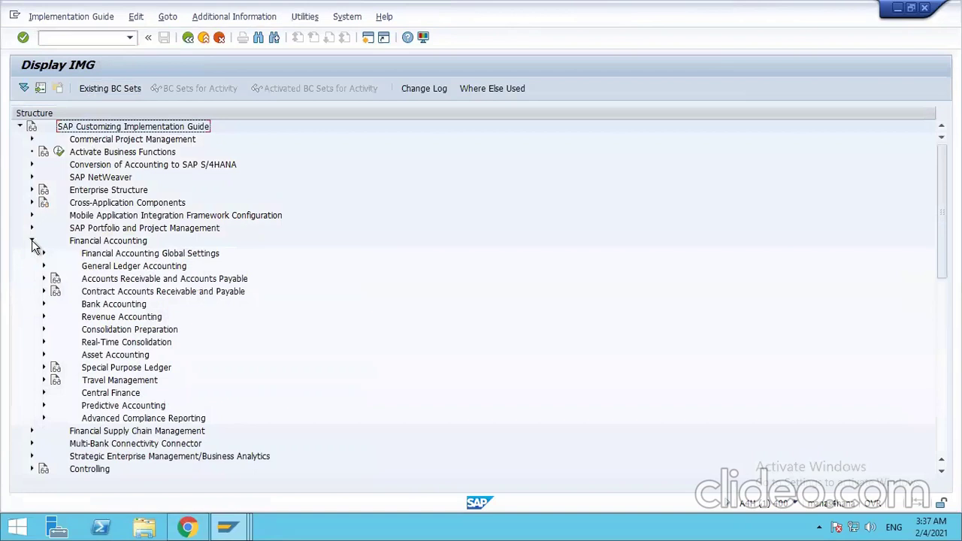
pyautogui.click(44, 279)
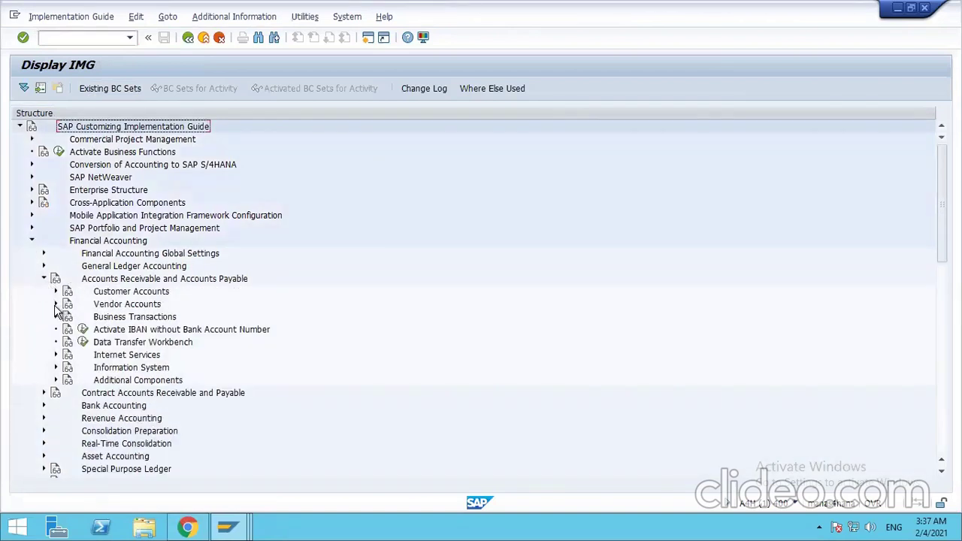
pyautogui.click(56, 304)
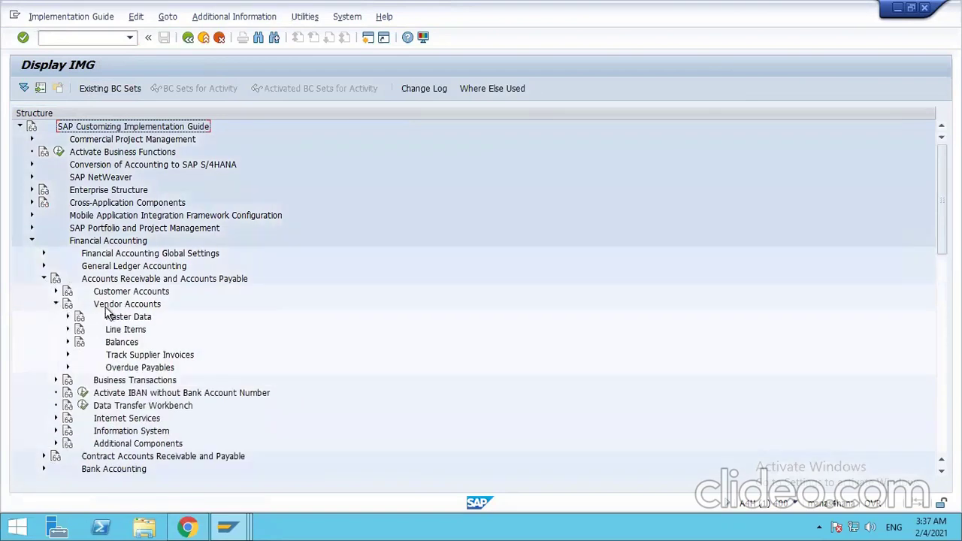
pyautogui.click(67, 317)
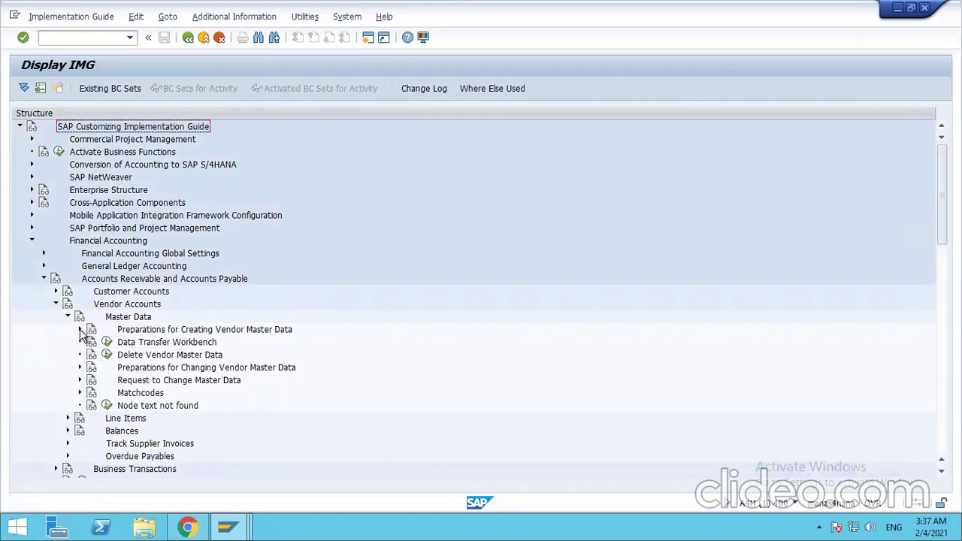
pyautogui.click(79, 329)
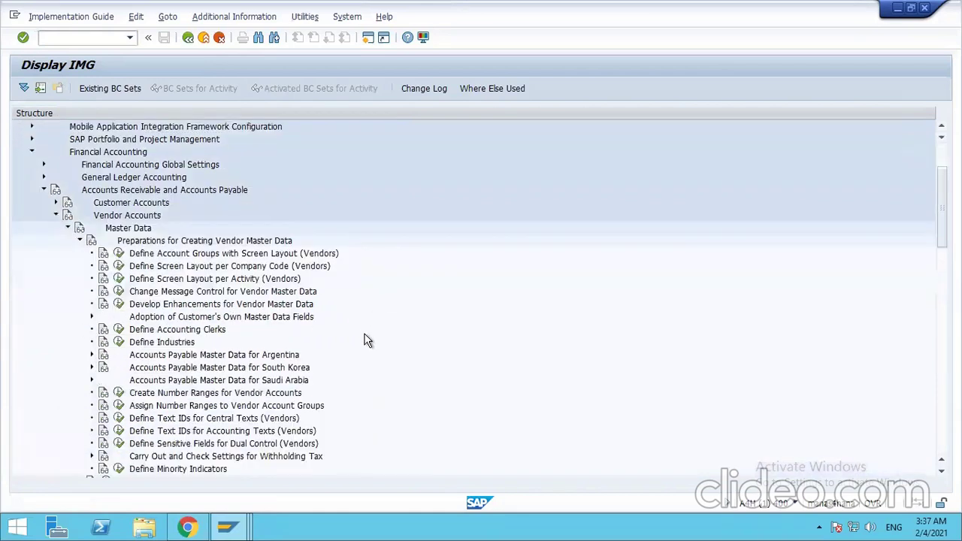
pyautogui.click(118, 254)
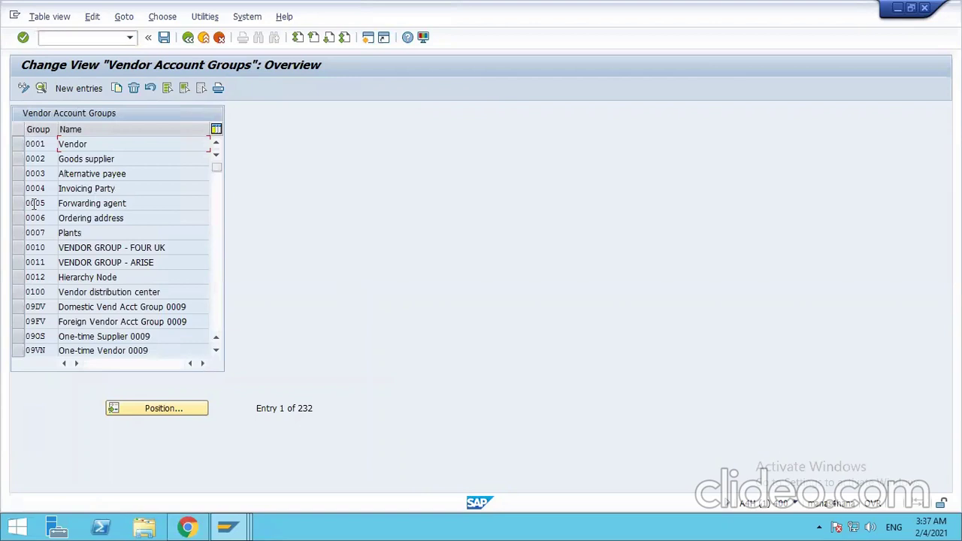
# Step: Look through the existing vendor account groups and their names in the Vendor Account Groups overview
pyautogui.scroll(-7, 34, 203)
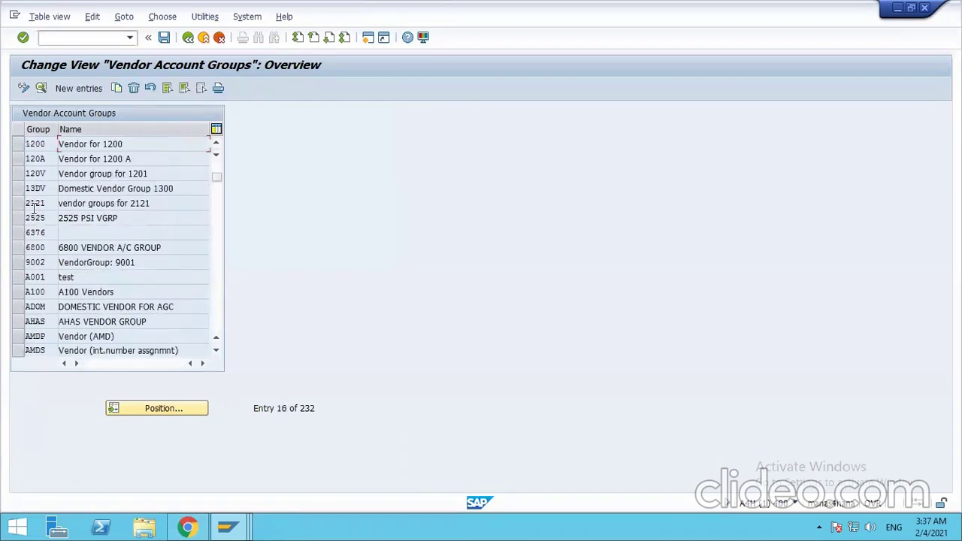
pyautogui.scroll(-5, 34, 220)
pyautogui.scroll(7, 34, 225)
pyautogui.scroll(5, 34, 233)
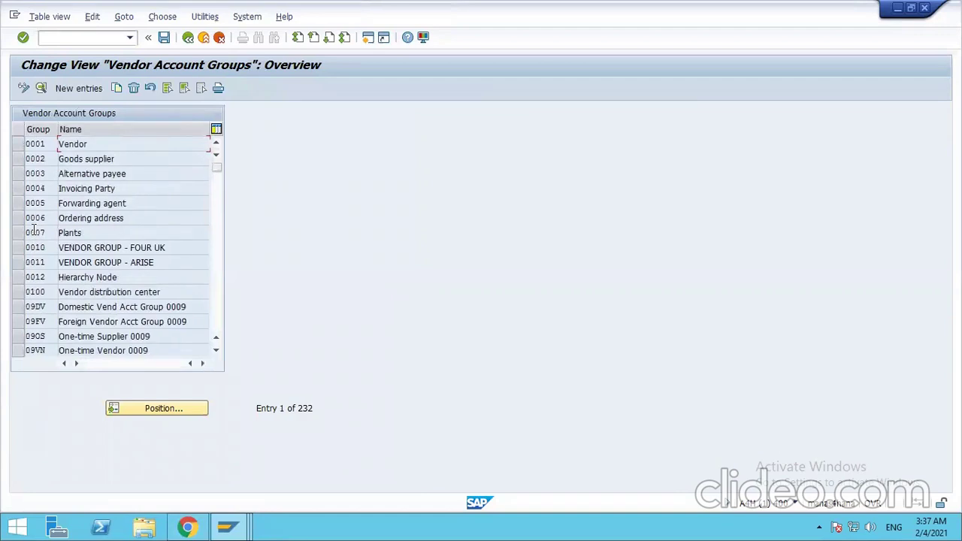
pyautogui.scroll(-16, 34, 231)
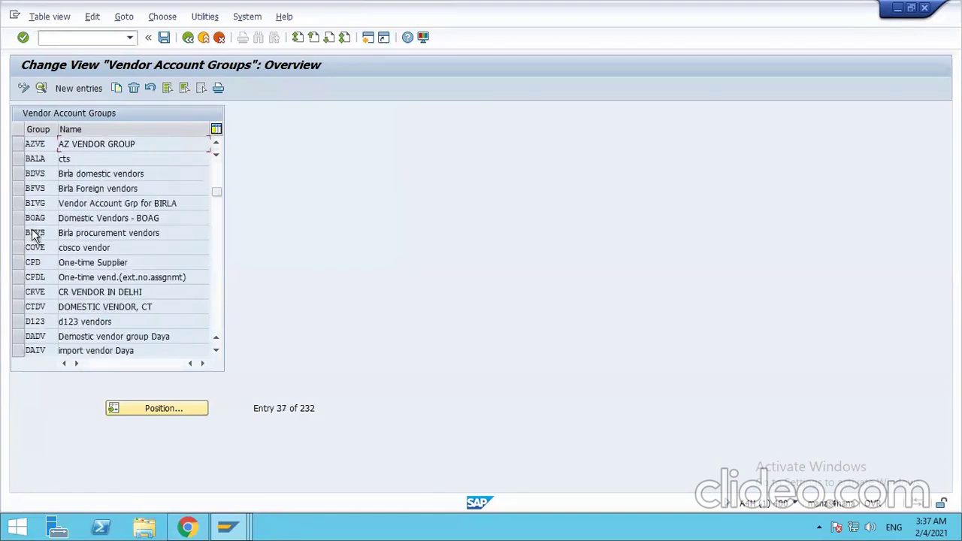
pyautogui.scroll(-3, 34, 231)
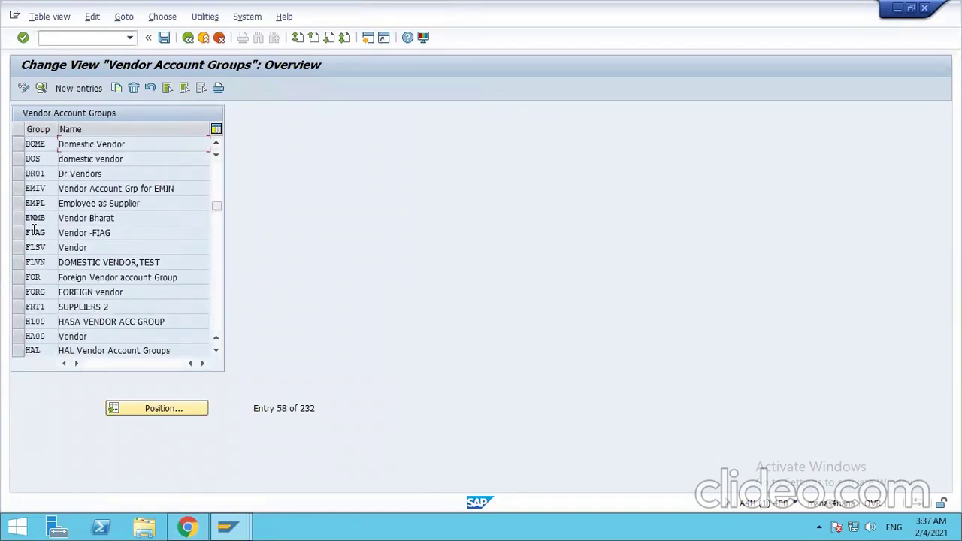
pyautogui.scroll(14, 34, 233)
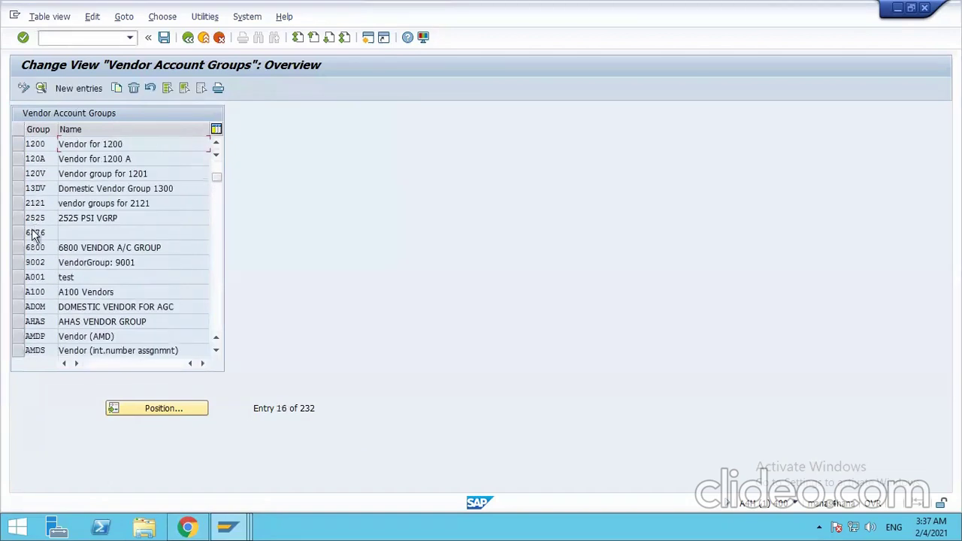
pyautogui.scroll(5, 33, 233)
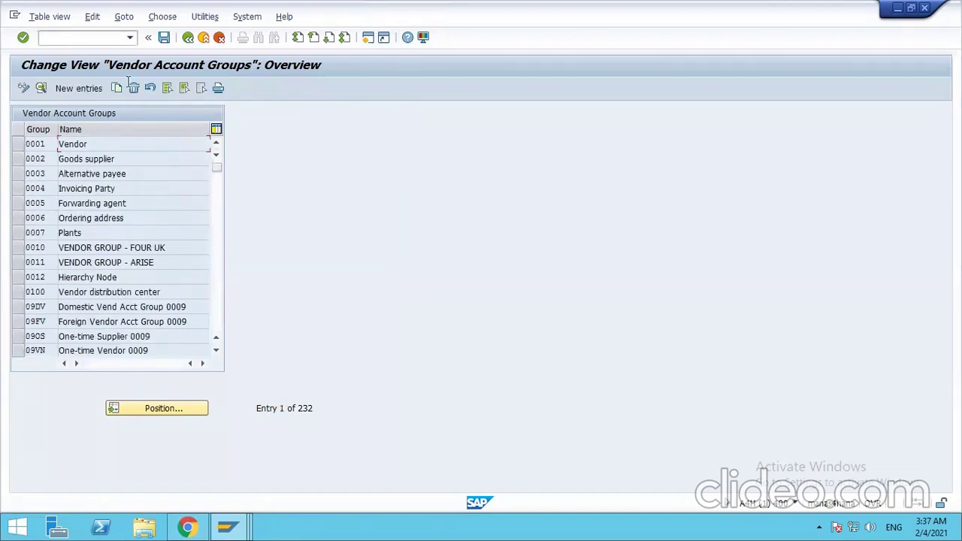
# Step: Create vendor account group VEN1 with the meaning Vendor Group 1, save it and return to the IMG structure
pyautogui.click(85, 90)
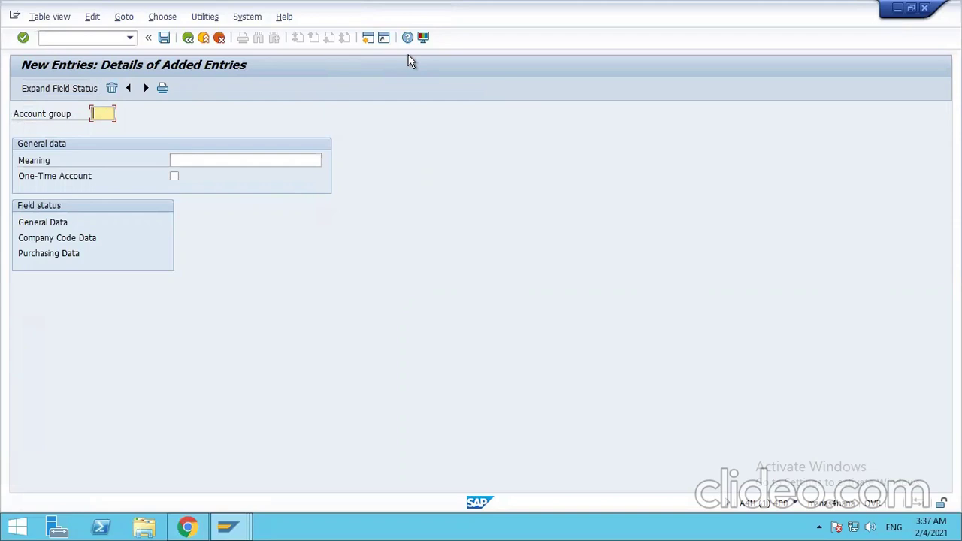
pyautogui.write('VEND')
pyautogui.press('BackSpace')
pyautogui.click(191, 159)
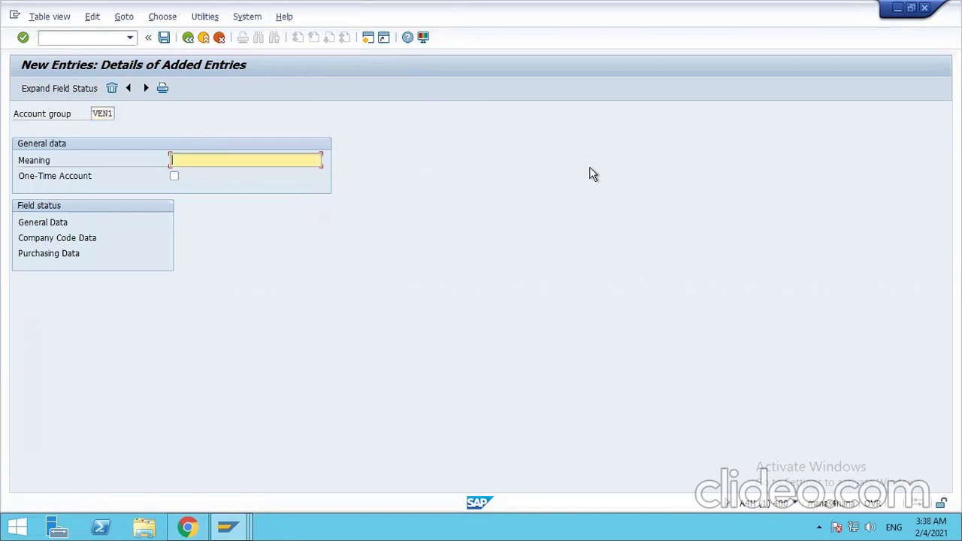
pyautogui.write('Vendor Group 1')
pyautogui.press('Return')
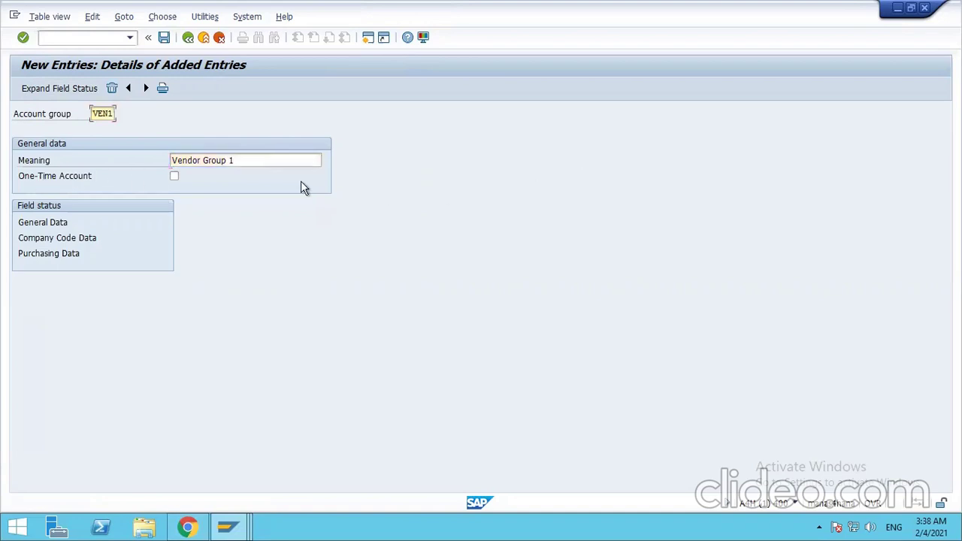
pyautogui.click(164, 37)
pyautogui.click(208, 239)
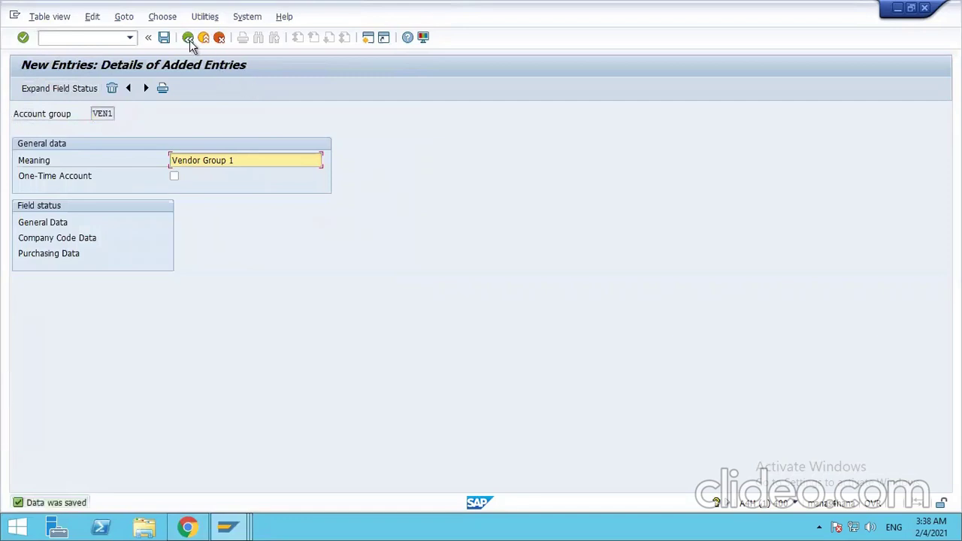
pyautogui.click(189, 38)
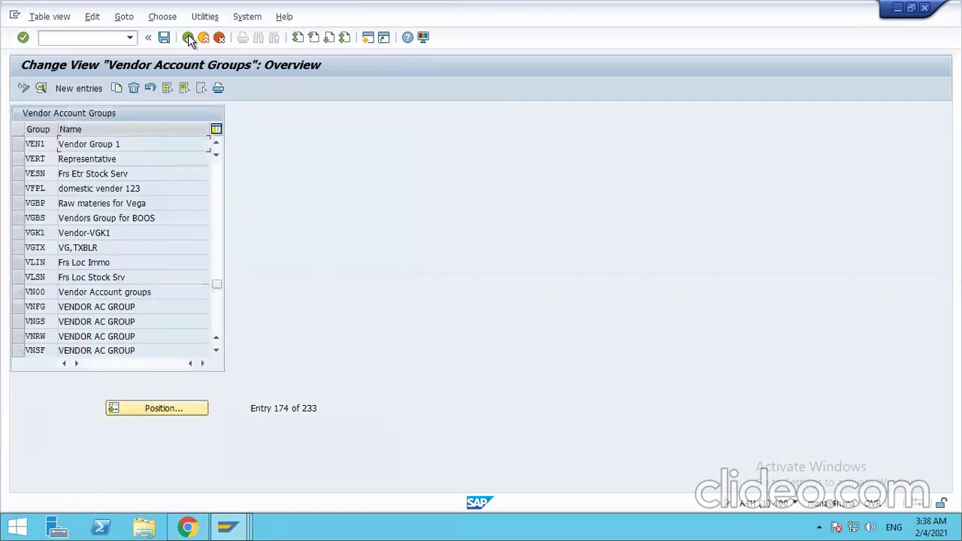
pyautogui.click(189, 39)
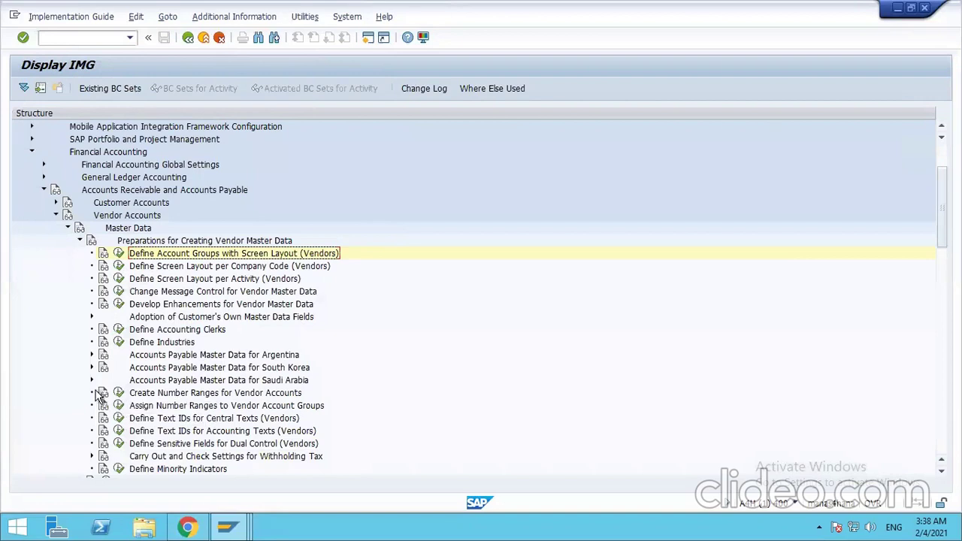
# Step: Open Create Number Ranges for Vendor Accounts and bring up the KREDITOR number range intervals for editing
pyautogui.click(233, 393)
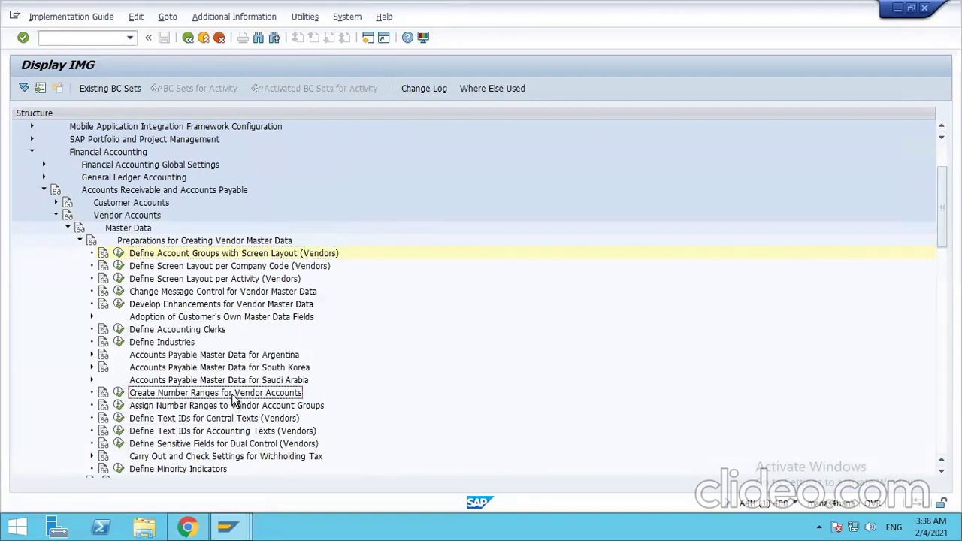
pyautogui.click(120, 393)
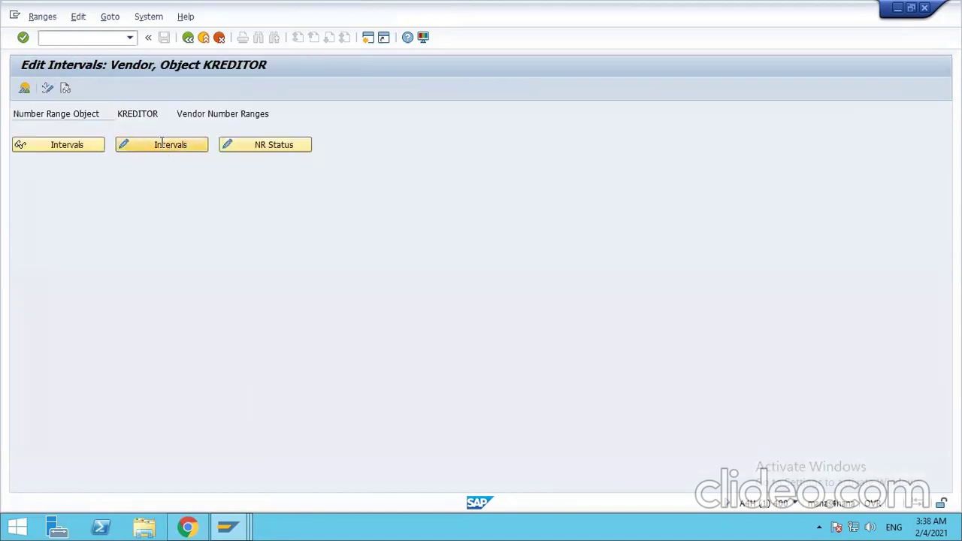
pyautogui.click(160, 144)
# Step: Check the free intervals available for the vendor number ranges
pyautogui.click(65, 89)
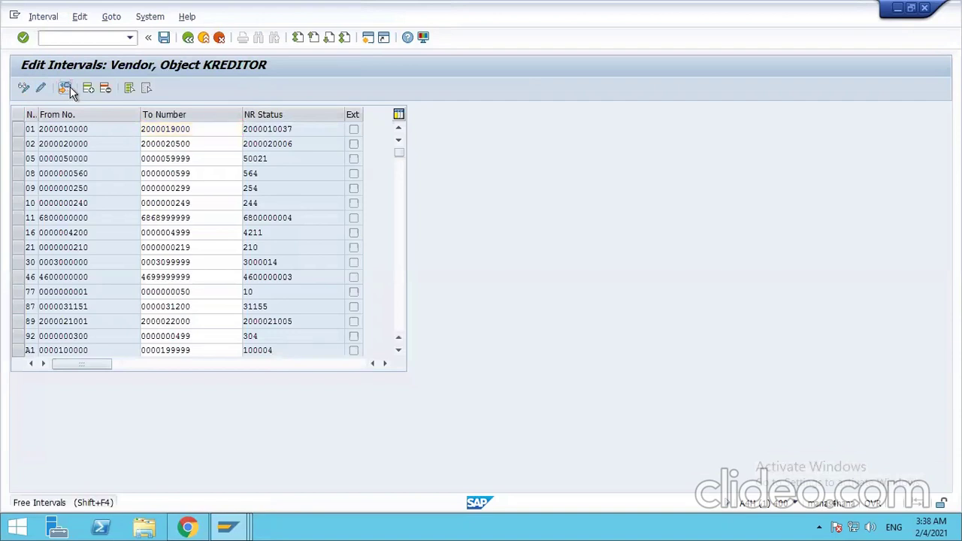
pyautogui.scroll(-2, 179, 276)
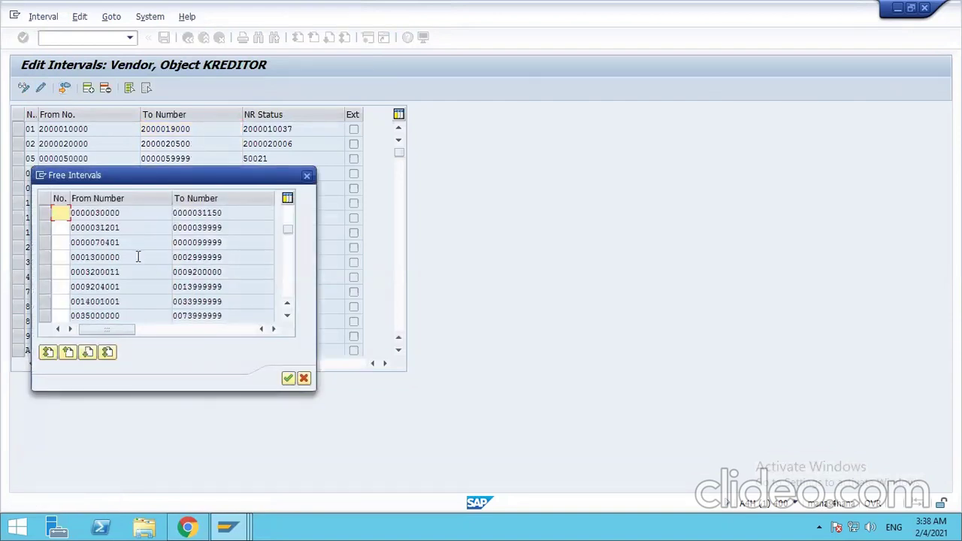
pyautogui.click(306, 175)
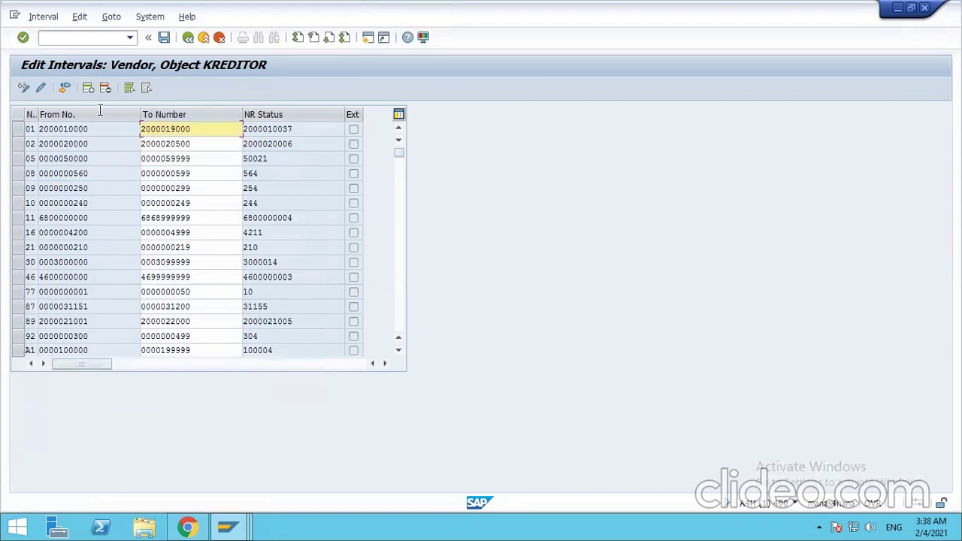
pyautogui.click(64, 87)
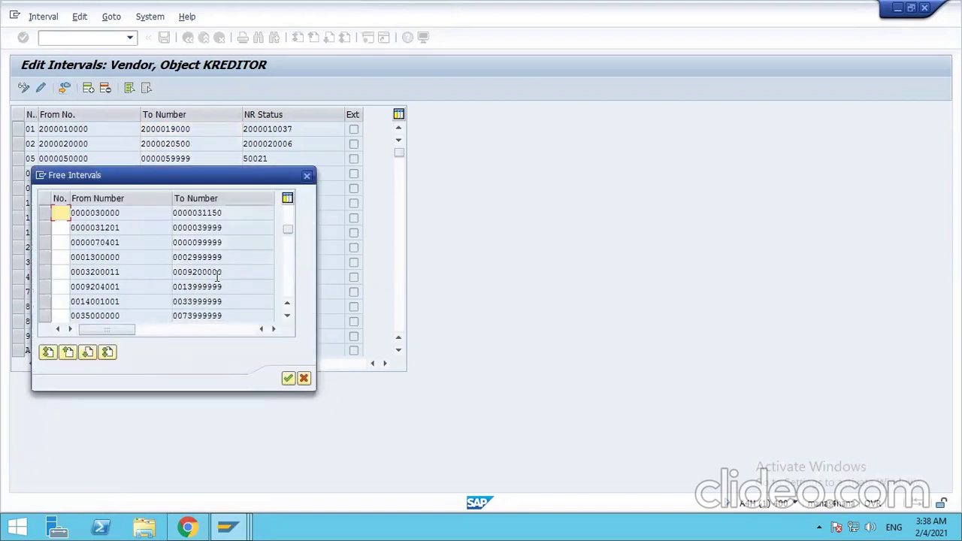
pyautogui.scroll(-2, 181, 262)
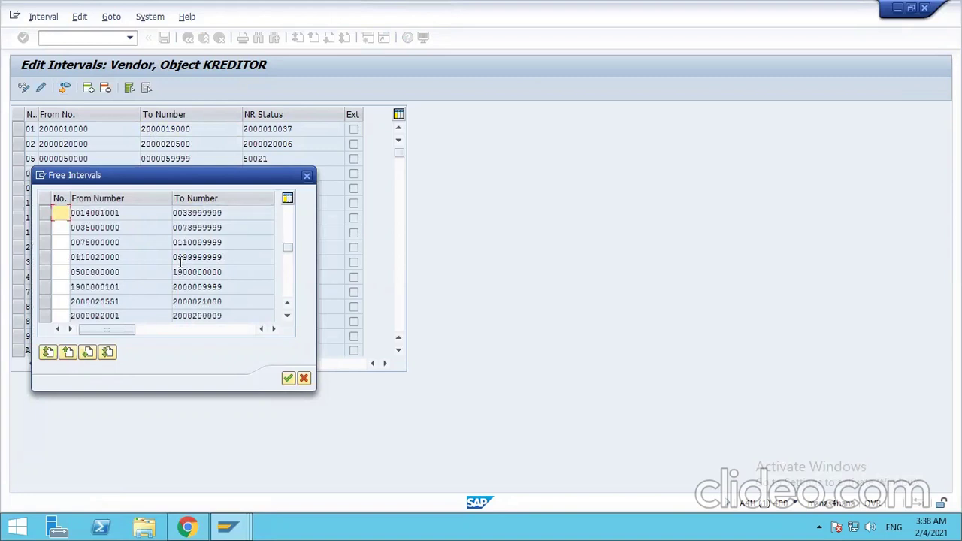
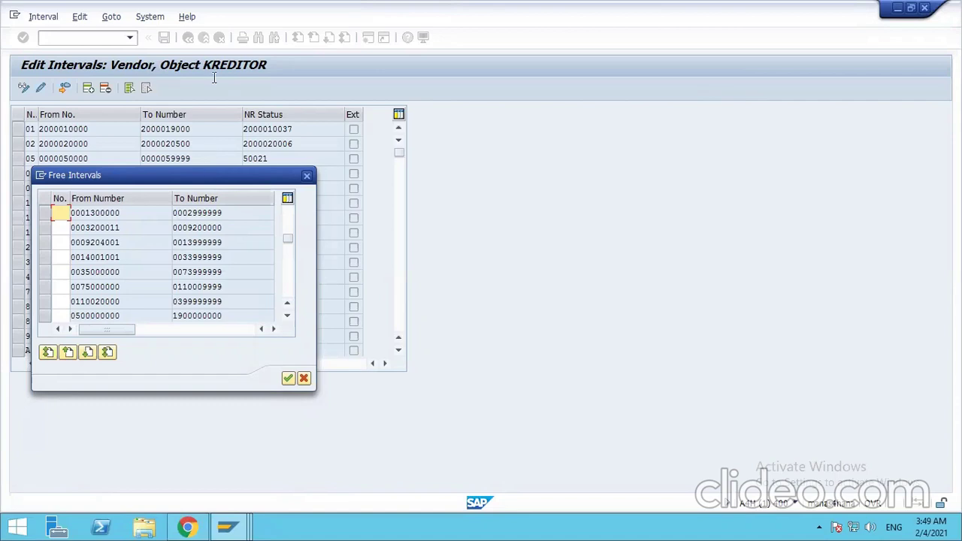
# Step: Switch to the other Display IMG session and expand Cross-Application Components, SAP Business Partner, Business Partner
pyautogui.click(228, 526)
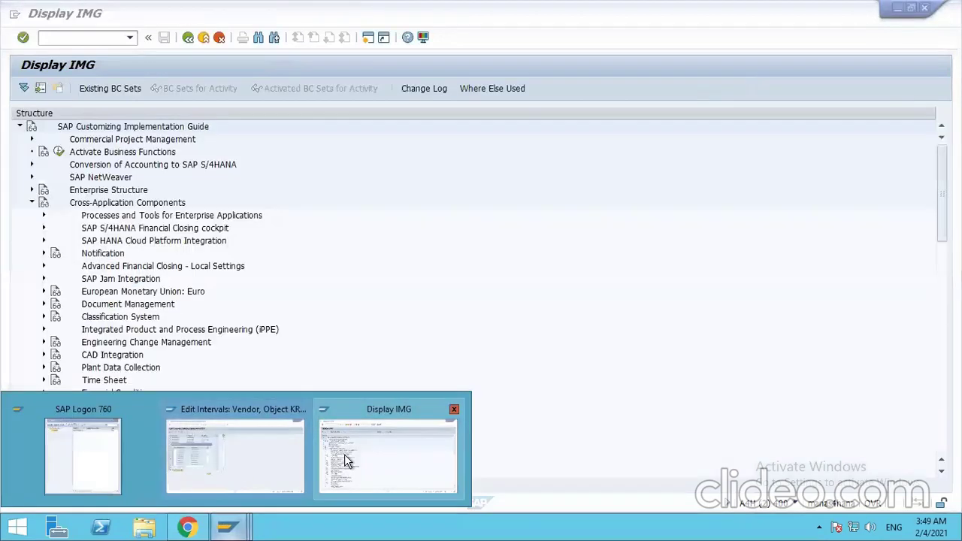
pyautogui.click(346, 460)
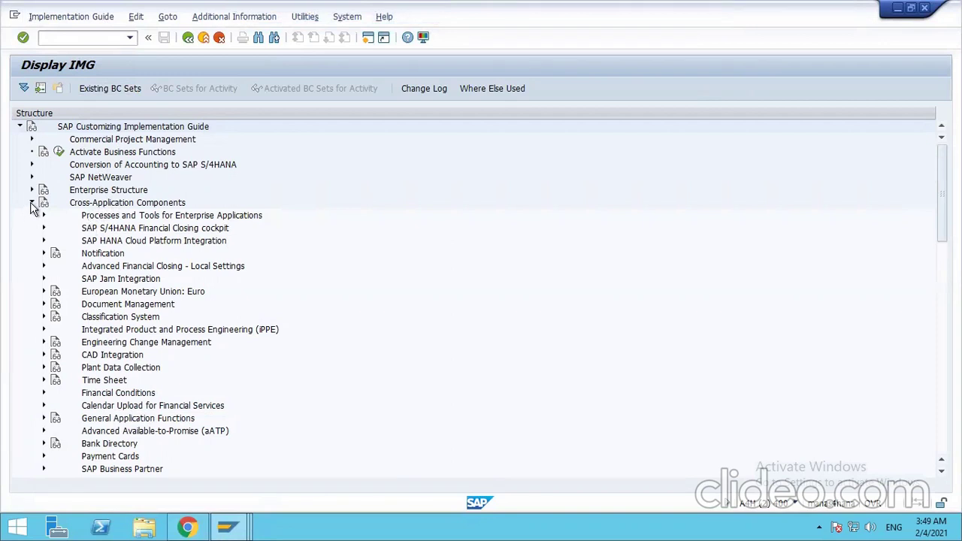
pyautogui.click(74, 203)
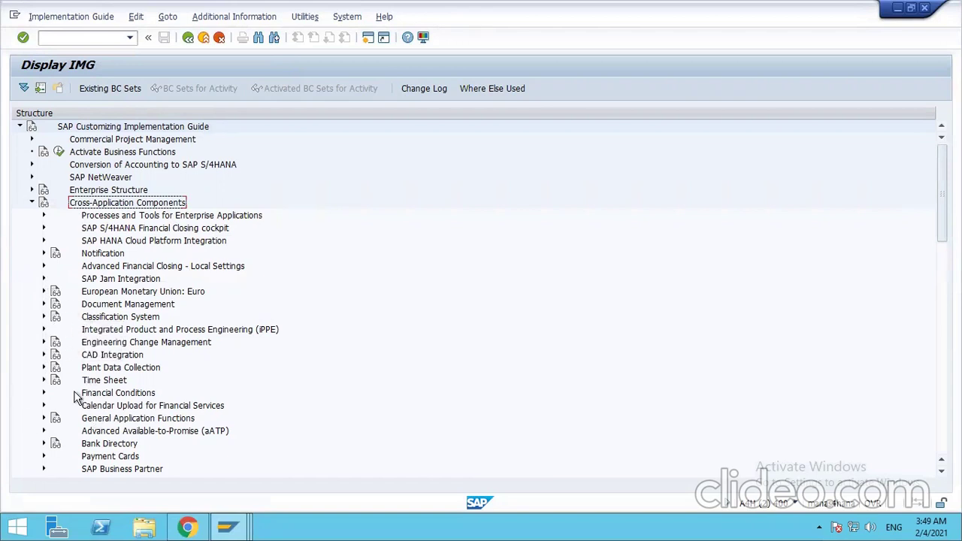
pyautogui.scroll(-1, 102, 439)
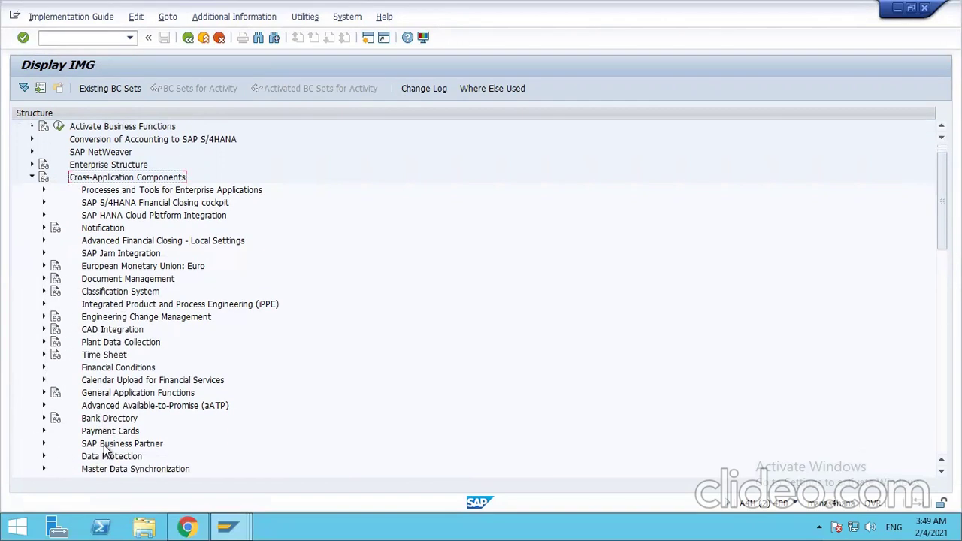
pyautogui.click(44, 443)
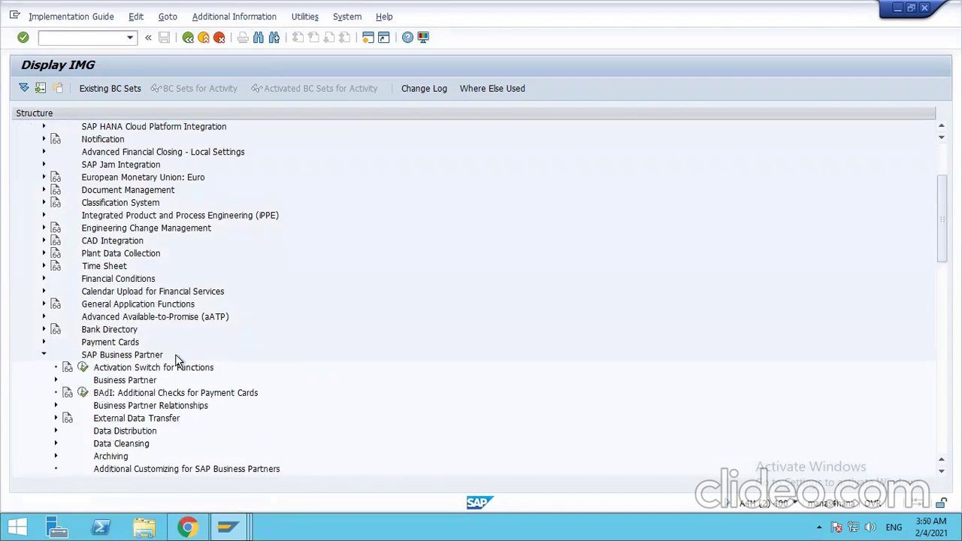
pyautogui.click(56, 380)
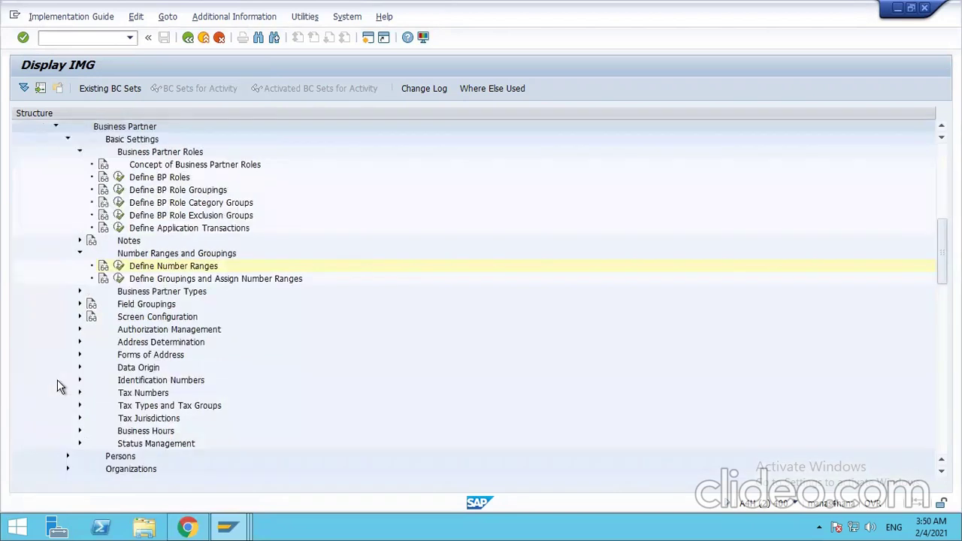
# Step: Collapse Number Ranges and Groupings, Business Partner Roles and Basic Settings under the Business Partner node
pyautogui.click(79, 253)
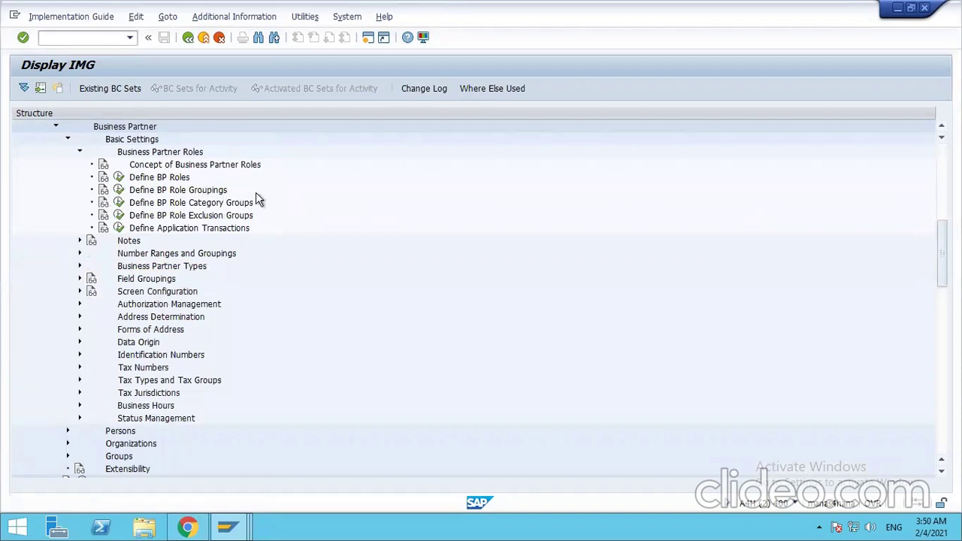
pyautogui.click(80, 153)
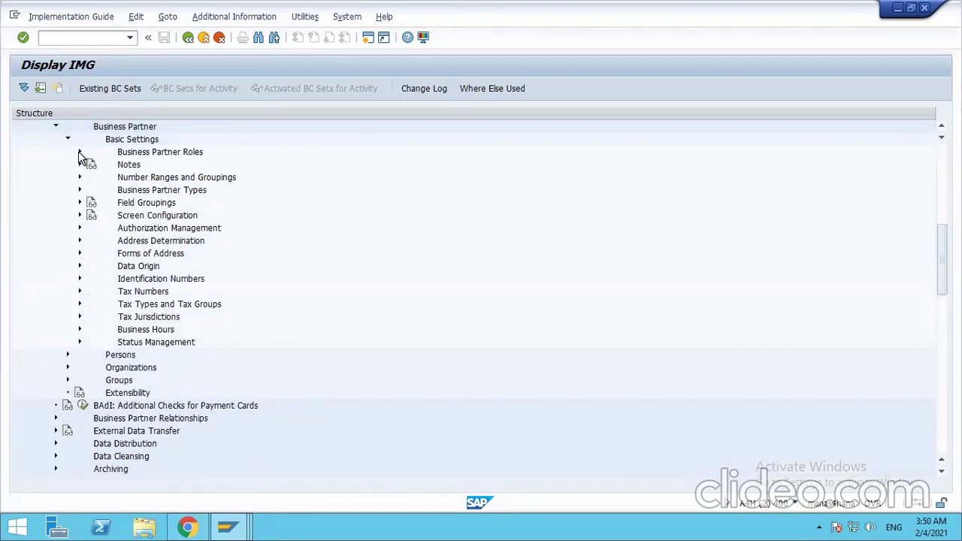
pyautogui.click(81, 153)
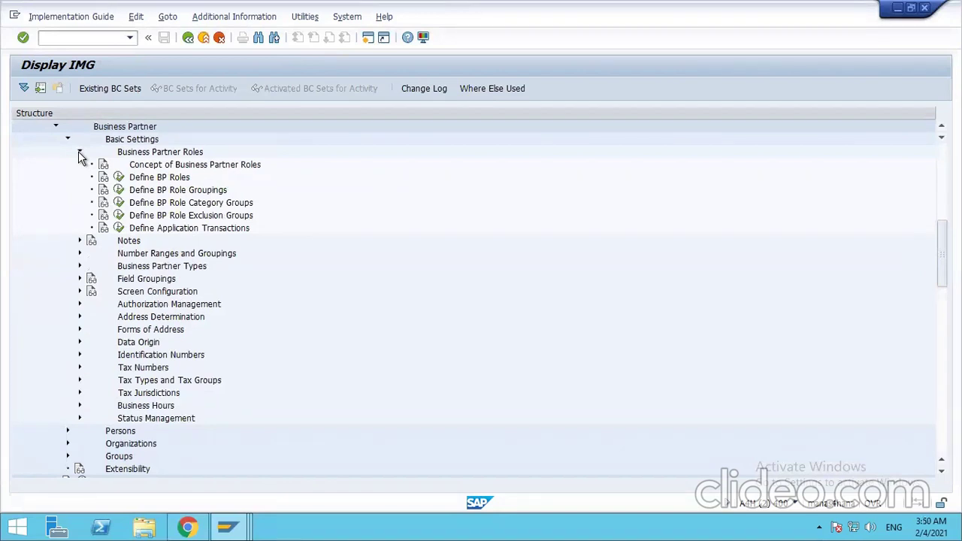
pyautogui.click(80, 154)
pyautogui.click(79, 154)
pyautogui.click(80, 154)
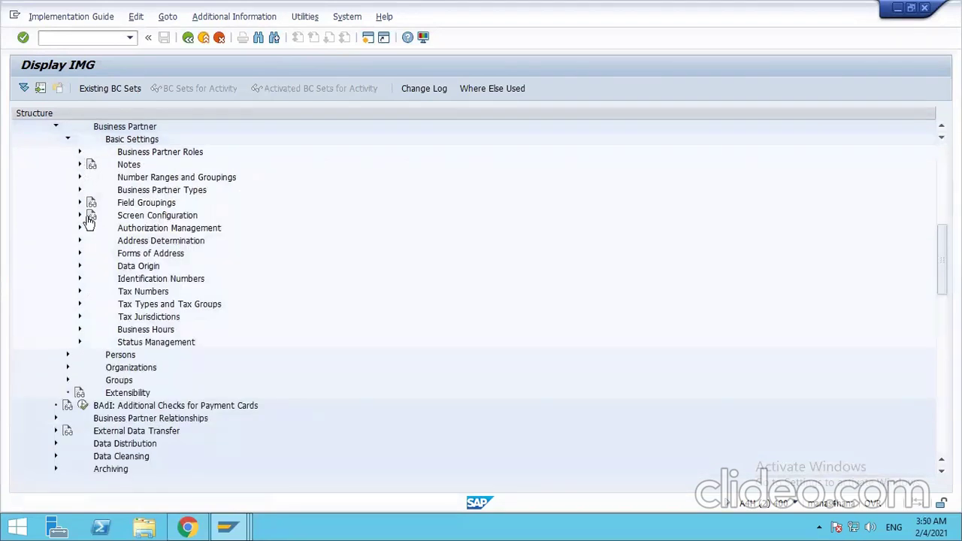
pyautogui.click(68, 140)
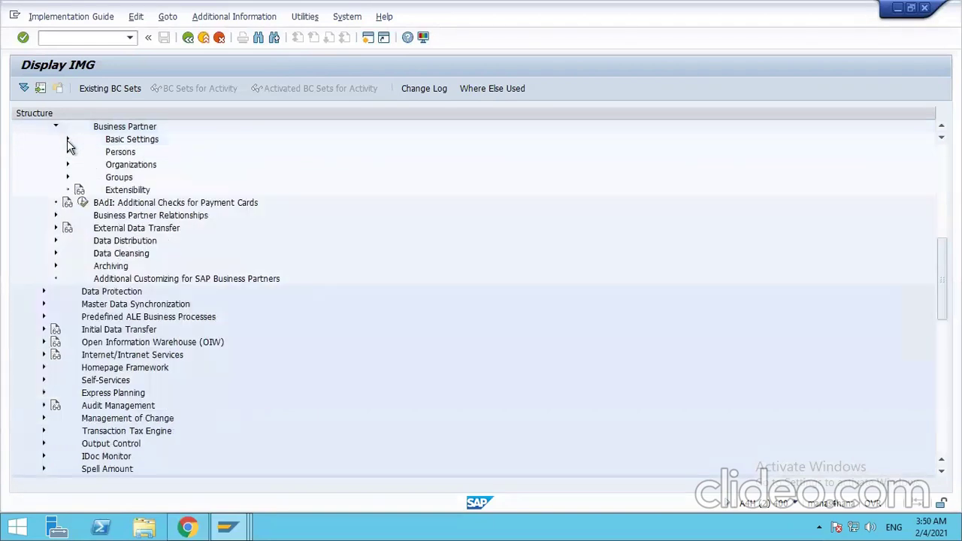
pyautogui.scroll(1, 99, 154)
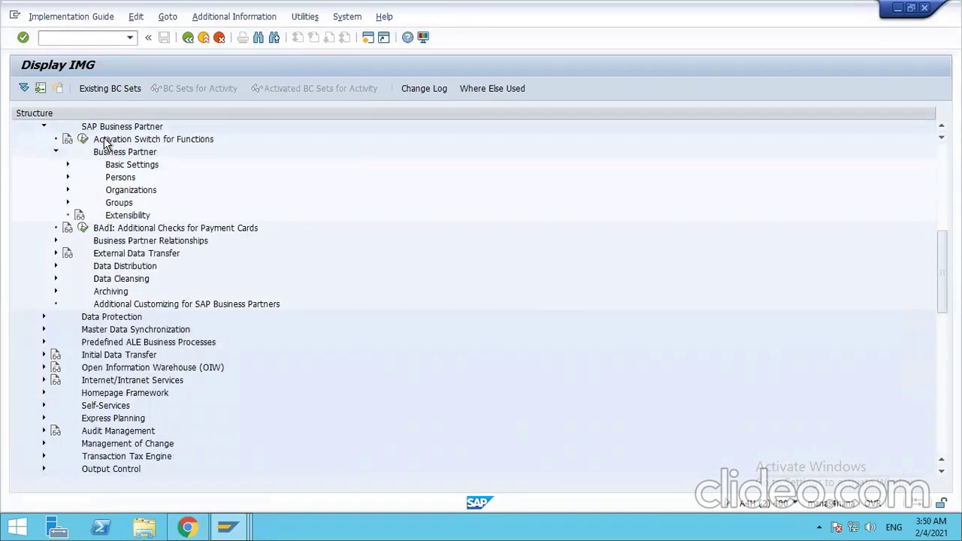
# Step: Review the SAP Business Partner and Business Partner nodes, including the Groups and Persons entries below them
pyautogui.click(116, 128)
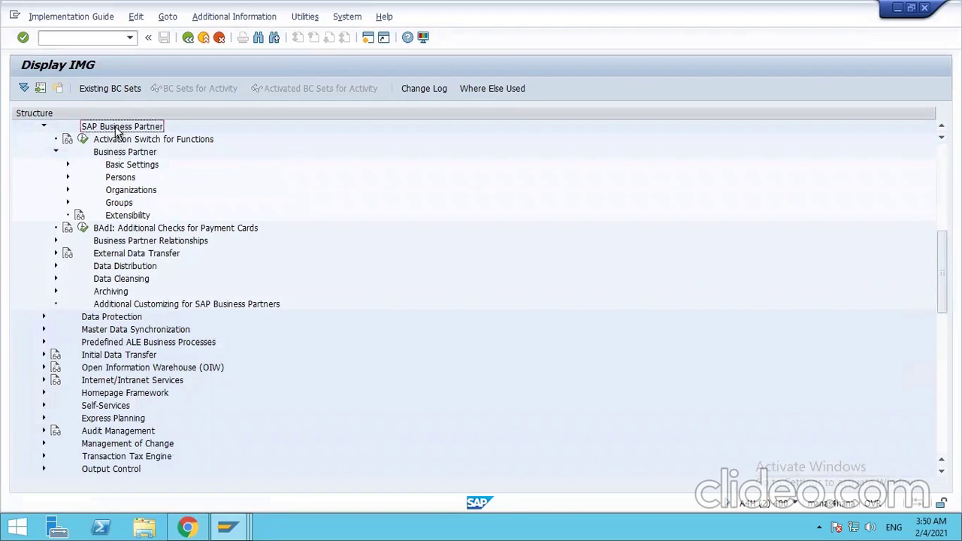
pyautogui.click(126, 152)
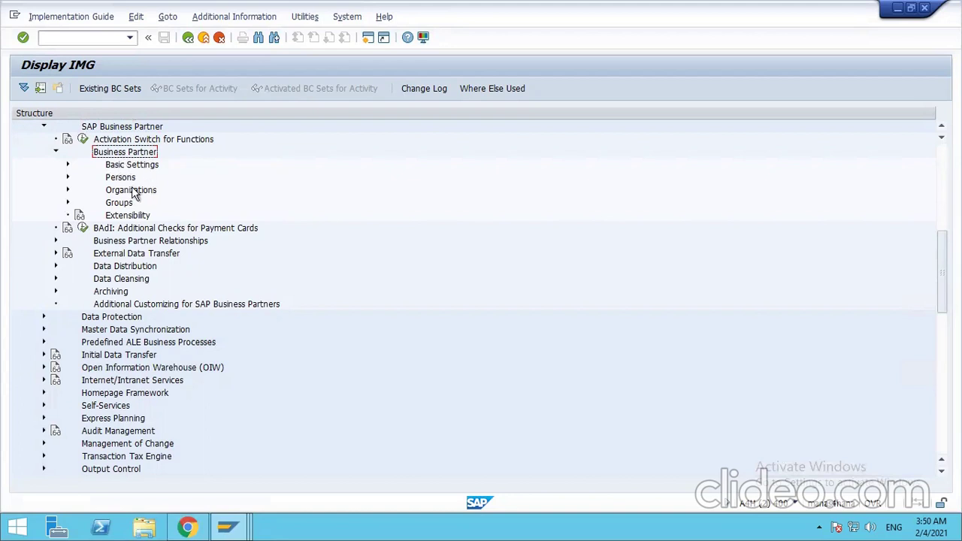
pyautogui.click(126, 204)
pyautogui.click(120, 178)
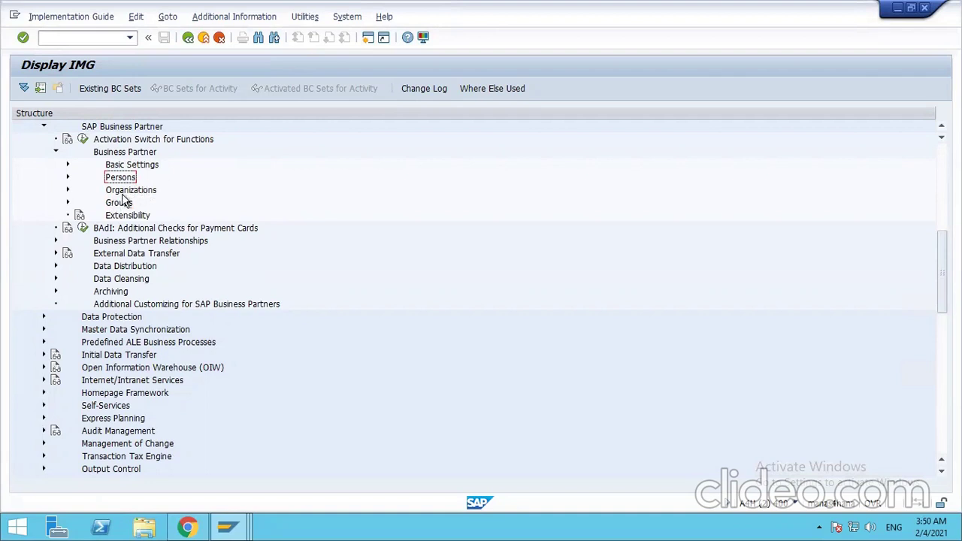
# Step: Review the Groups, Organizations and Persons entries under the Business Partner node
pyautogui.click(124, 203)
pyautogui.click(135, 190)
pyautogui.click(132, 176)
pyautogui.click(127, 193)
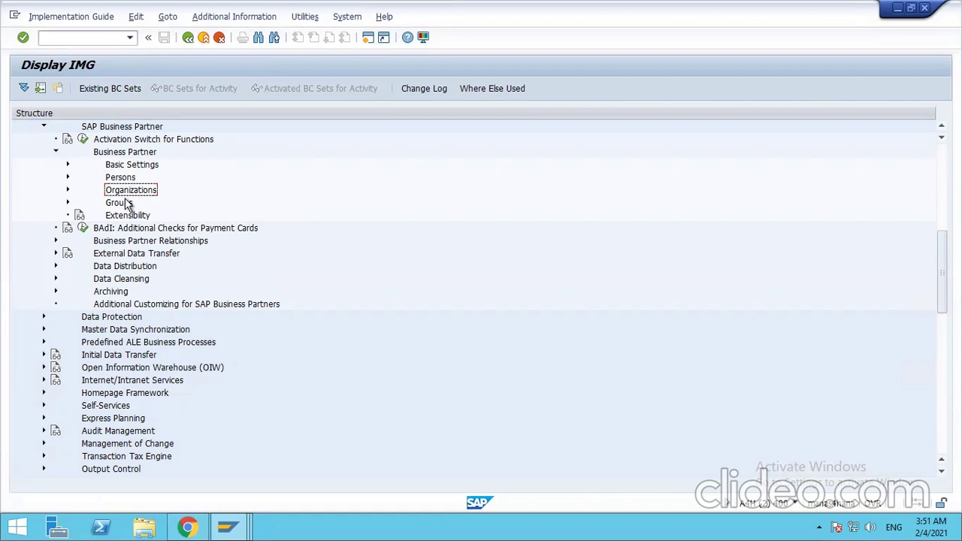
# Step: Expand Basic Settings and Business Partner Roles under Business Partner, and open the Define BP Roles activity
pyautogui.click(122, 165)
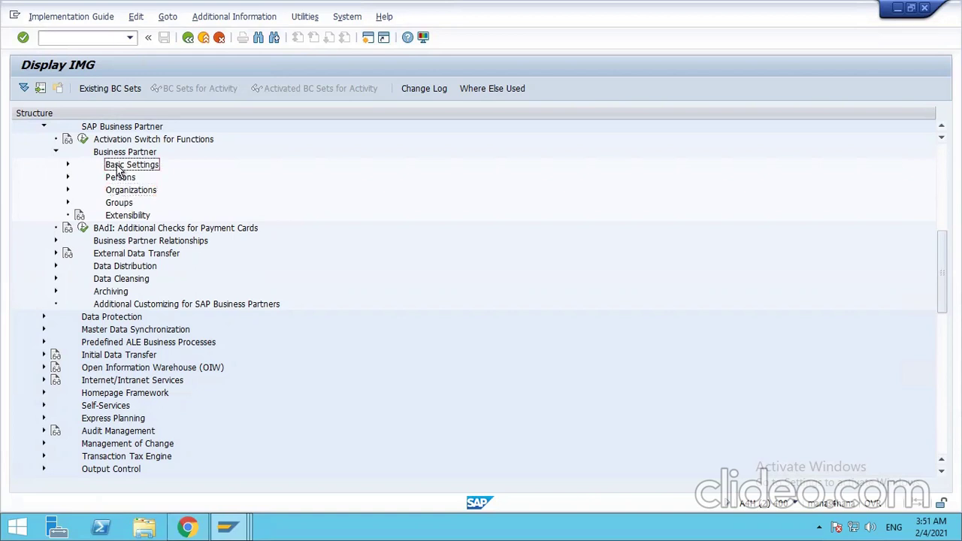
pyautogui.click(69, 165)
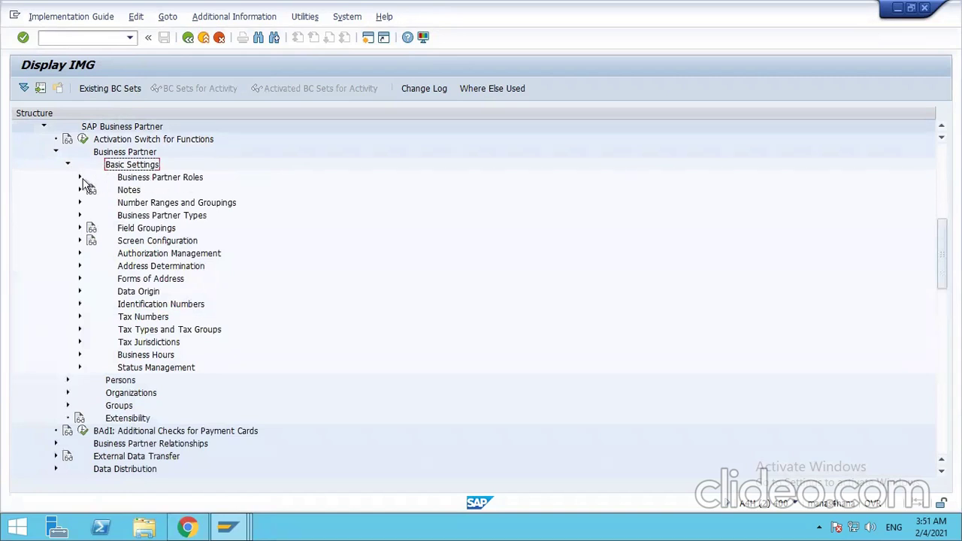
pyautogui.click(79, 178)
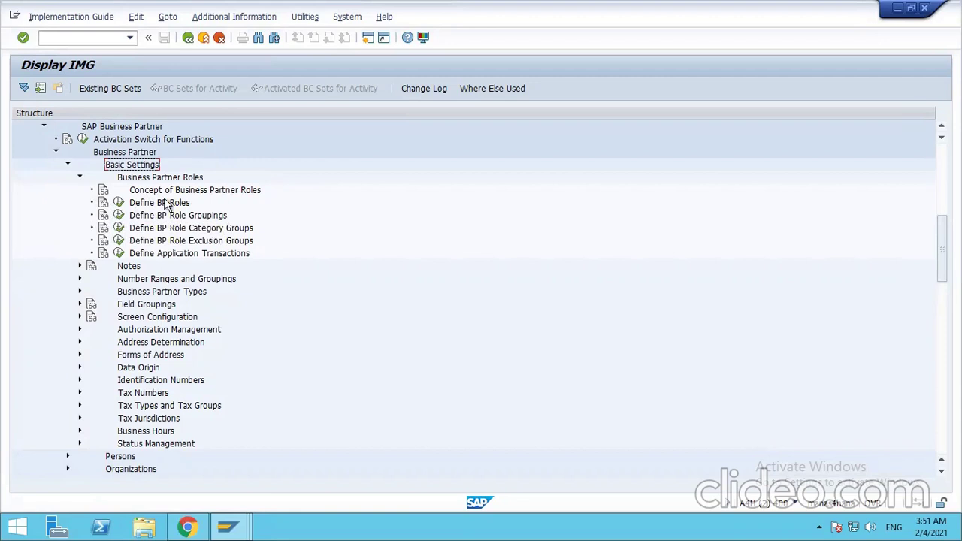
pyautogui.click(119, 203)
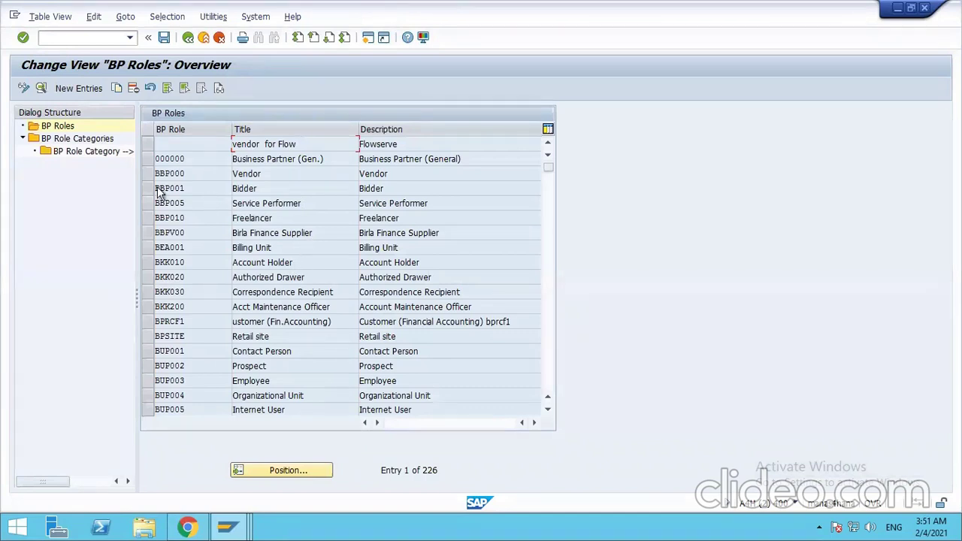
# Step: Examine the BP roles list from 000000 Business Partner (Gen.) down to the FLCU customer and FLVN supplier roles
pyautogui.click(147, 158)
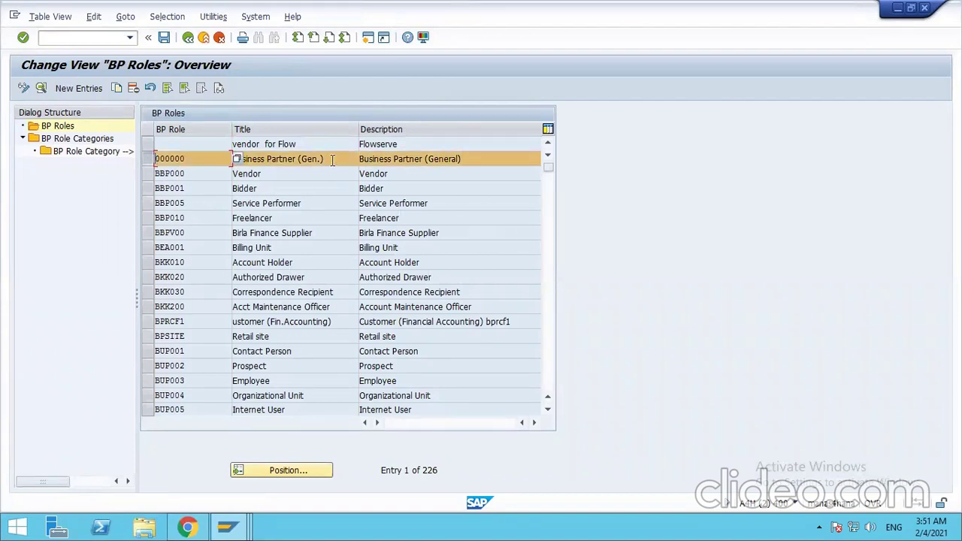
pyautogui.click(418, 159)
pyautogui.scroll(-2, 275, 248)
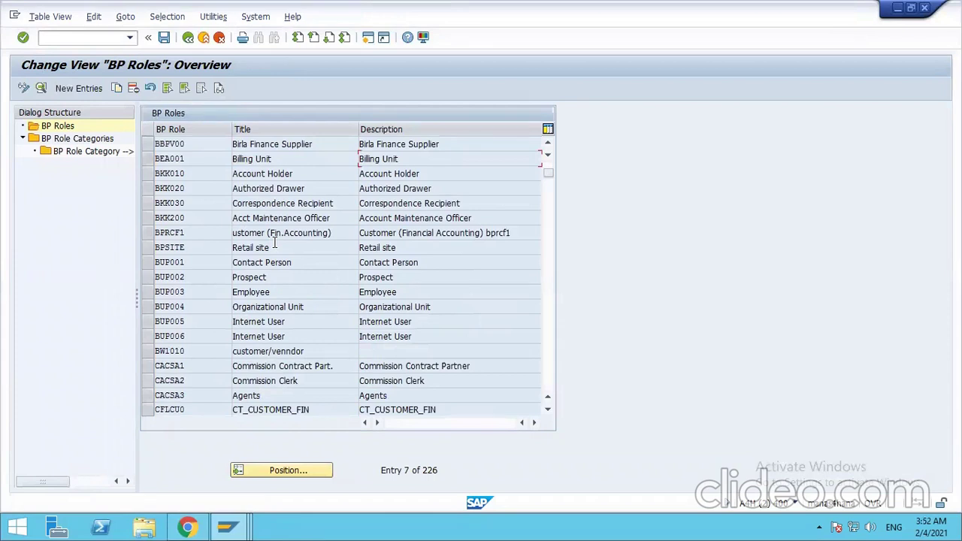
pyautogui.scroll(-1, 244, 303)
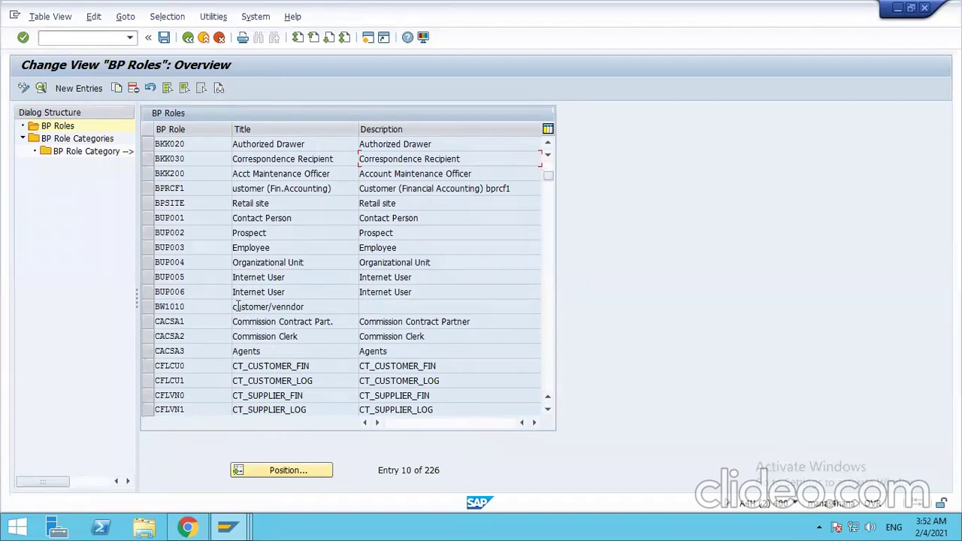
pyautogui.scroll(-2, 236, 307)
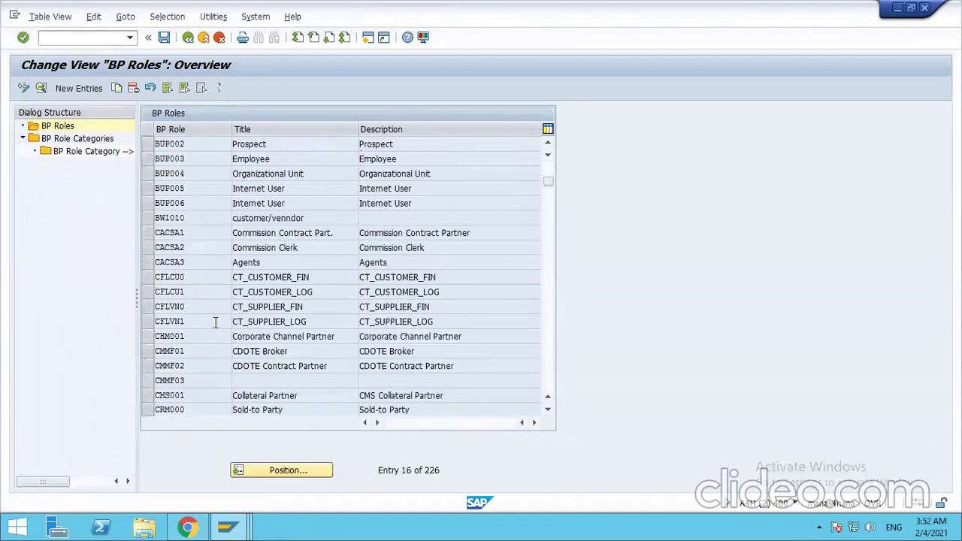
pyautogui.scroll(-5, 215, 322)
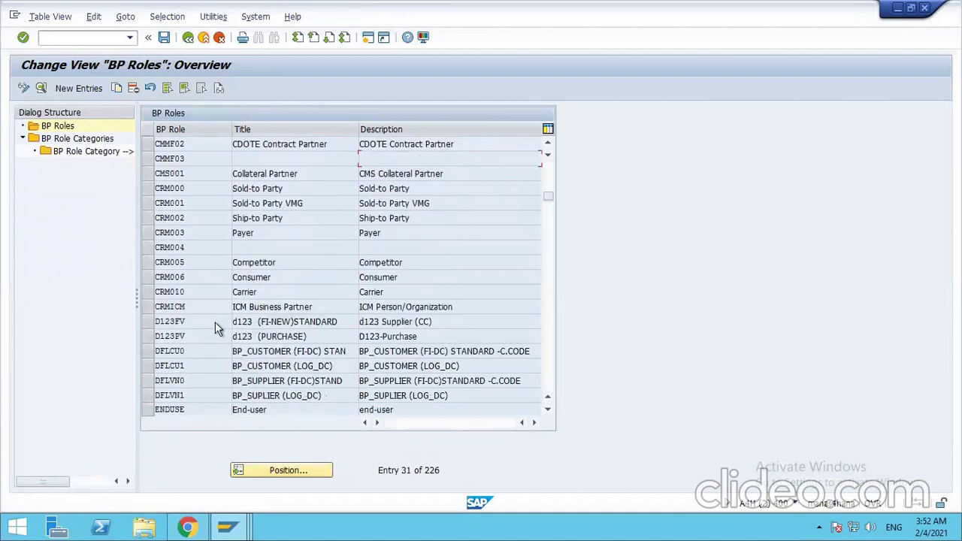
pyautogui.scroll(-1, 215, 323)
pyautogui.scroll(-2, 215, 323)
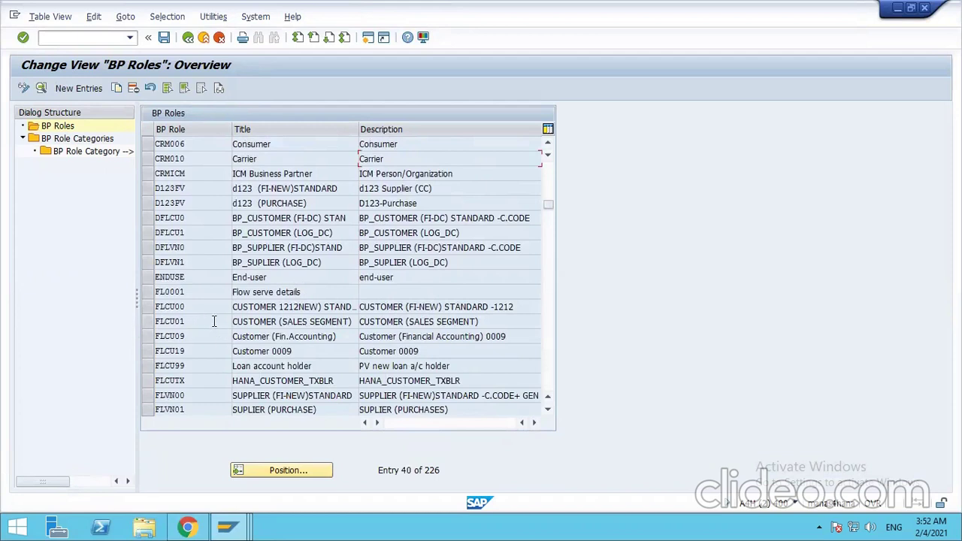
pyautogui.scroll(-1, 218, 327)
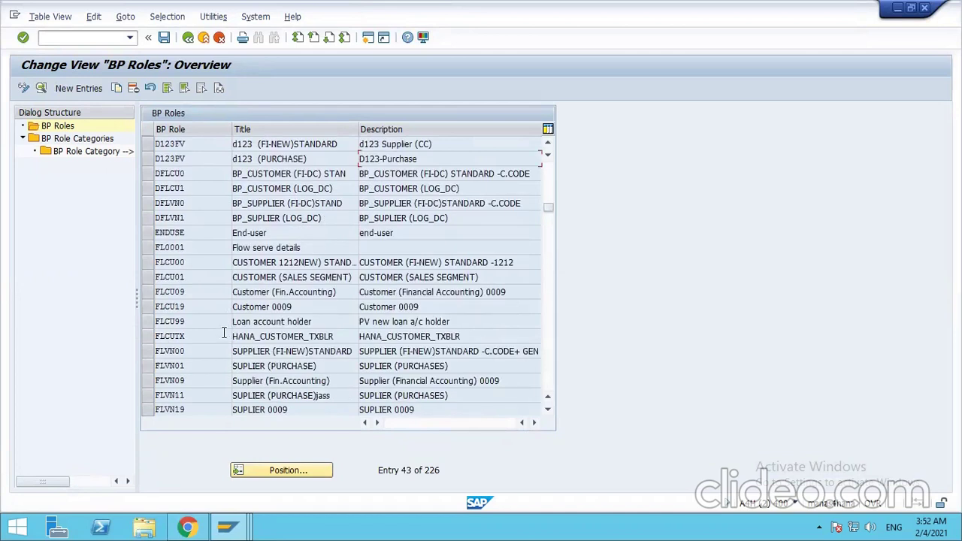
# Step: Mark the supplier roles FLVN00 and FLVN01 and the customer roles FLCU00 and FLCU01 for review, and return to the IMG structure
pyautogui.click(145, 351)
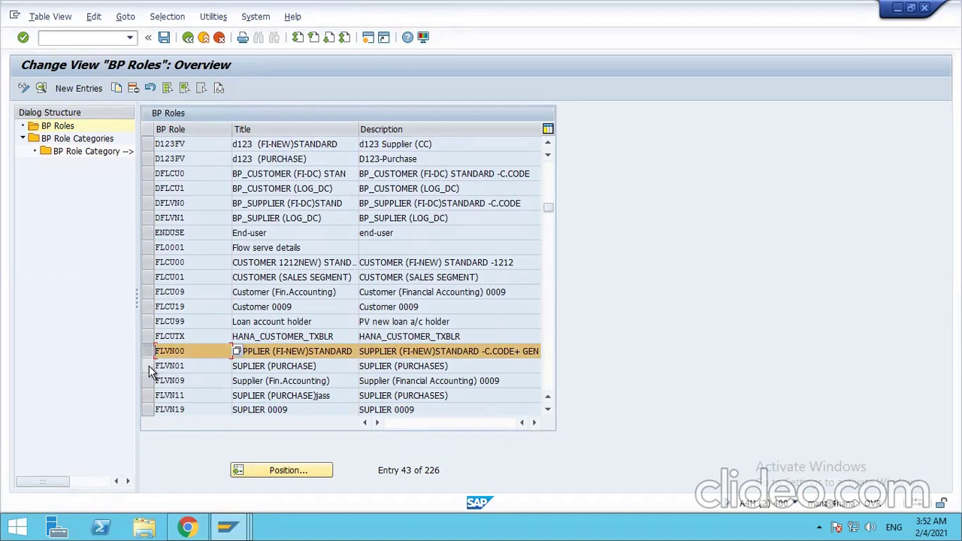
pyautogui.click(148, 368)
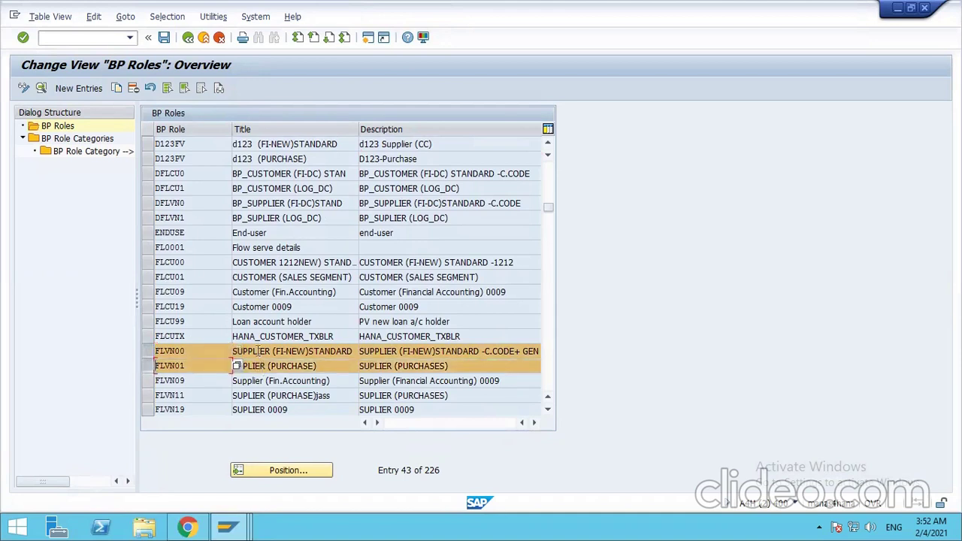
pyautogui.click(144, 264)
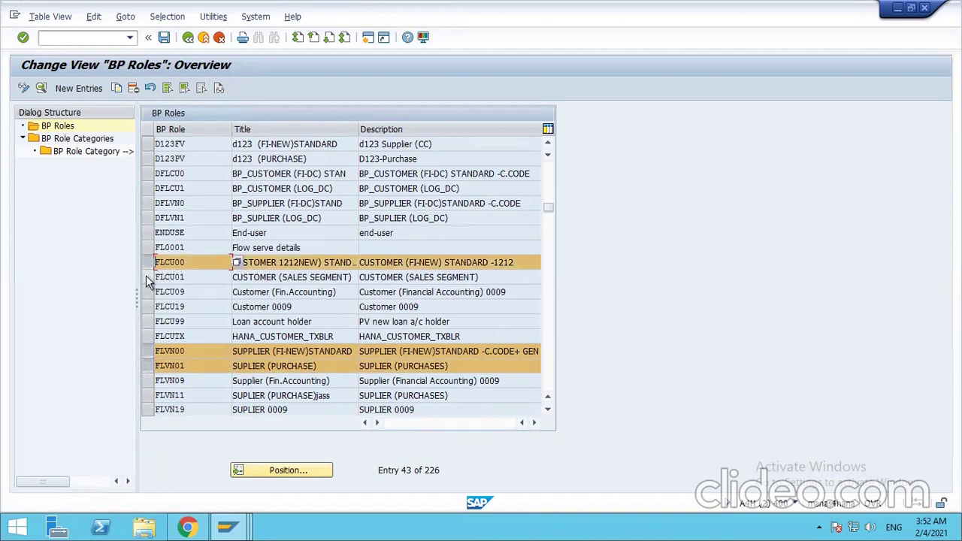
pyautogui.click(144, 276)
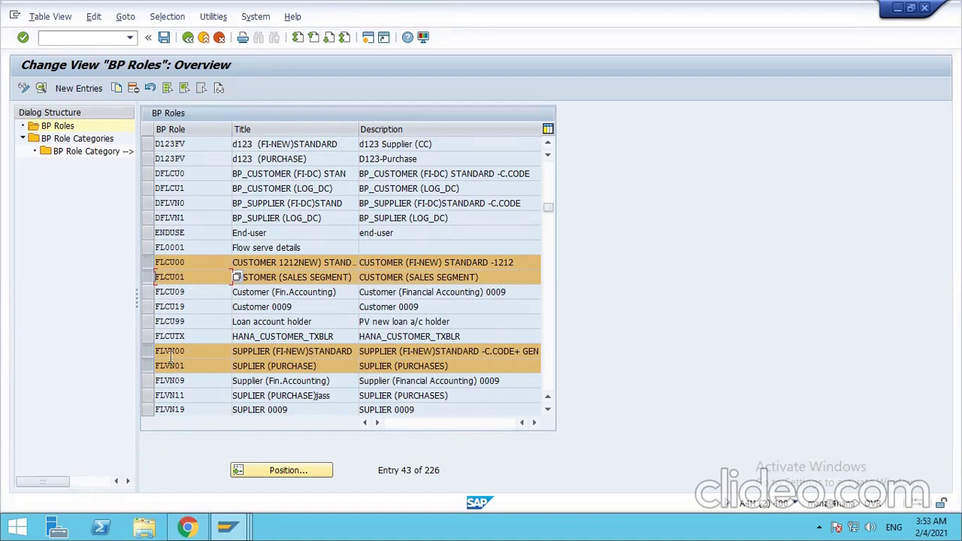
pyautogui.click(188, 38)
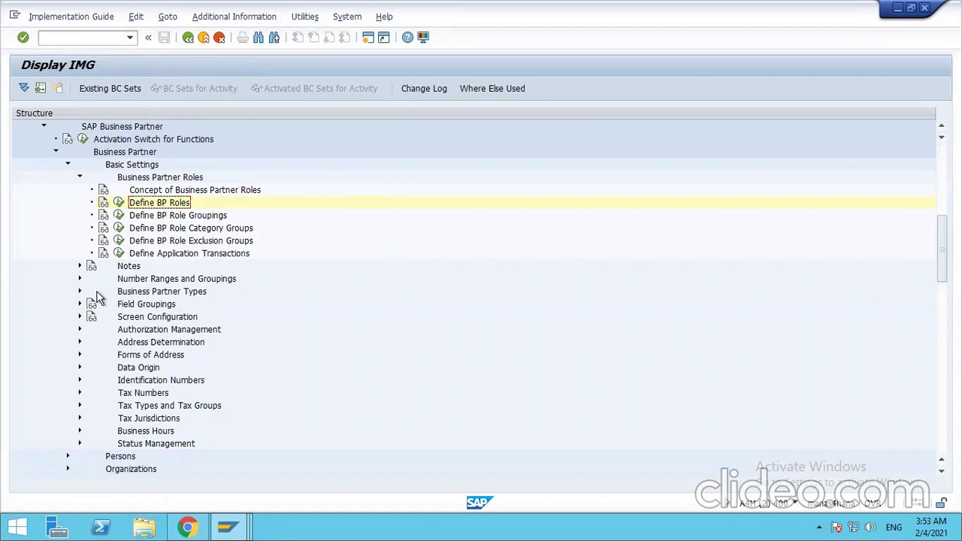
# Step: Collapse Business Partner Roles and open the Define Number Ranges activity under Number Ranges and Groupings
pyautogui.click(78, 178)
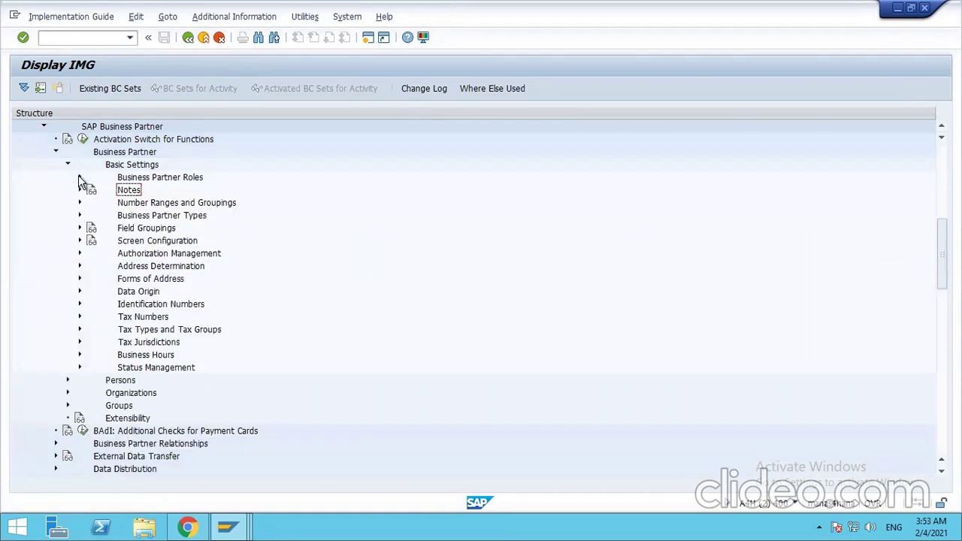
pyautogui.click(159, 204)
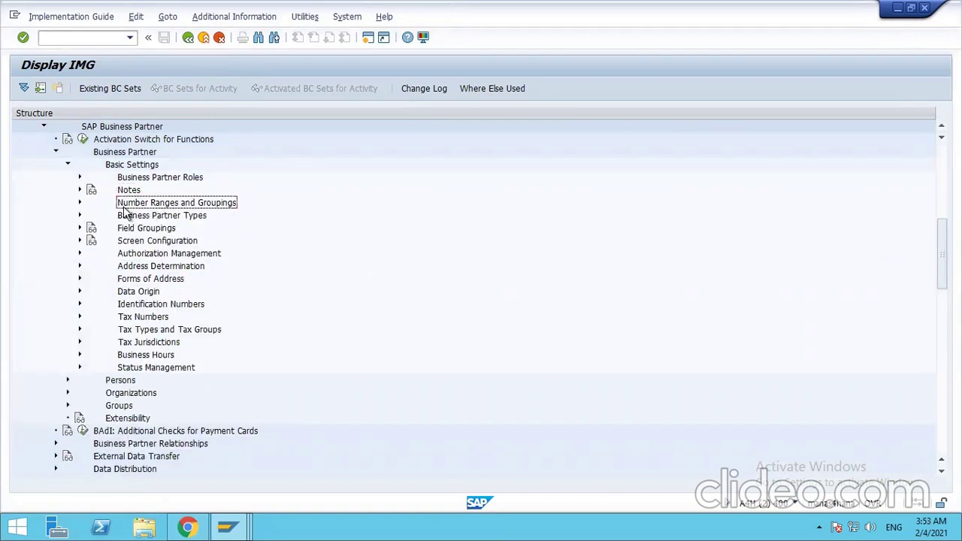
pyautogui.click(80, 203)
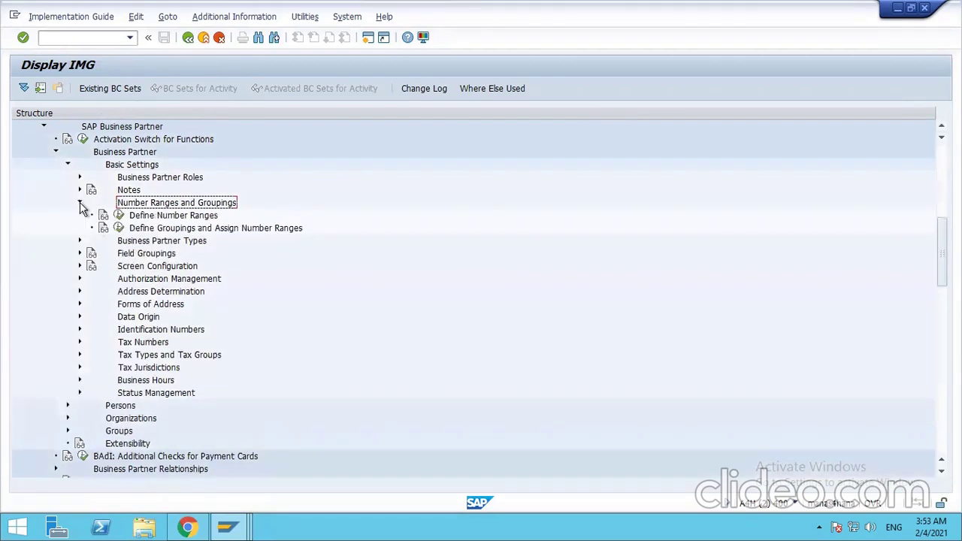
pyautogui.click(147, 215)
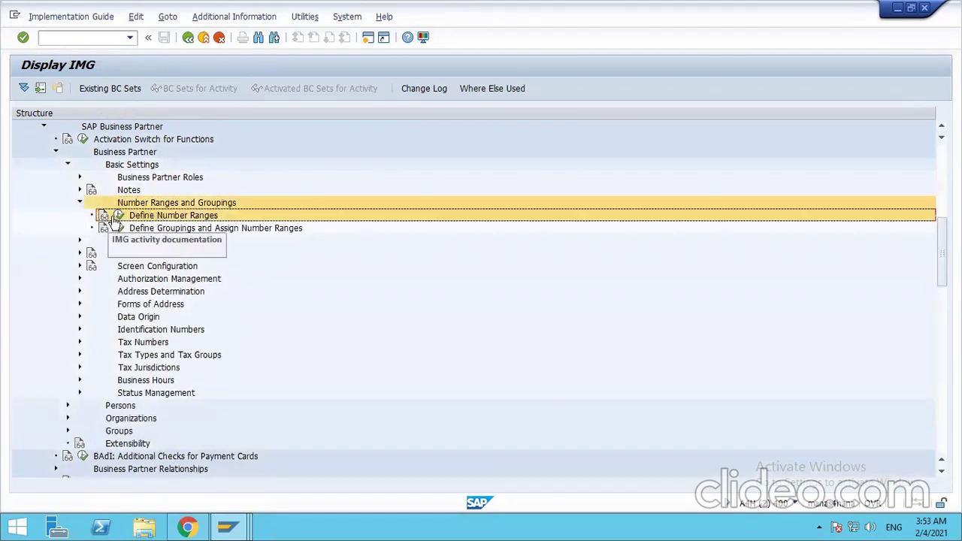
pyautogui.click(118, 217)
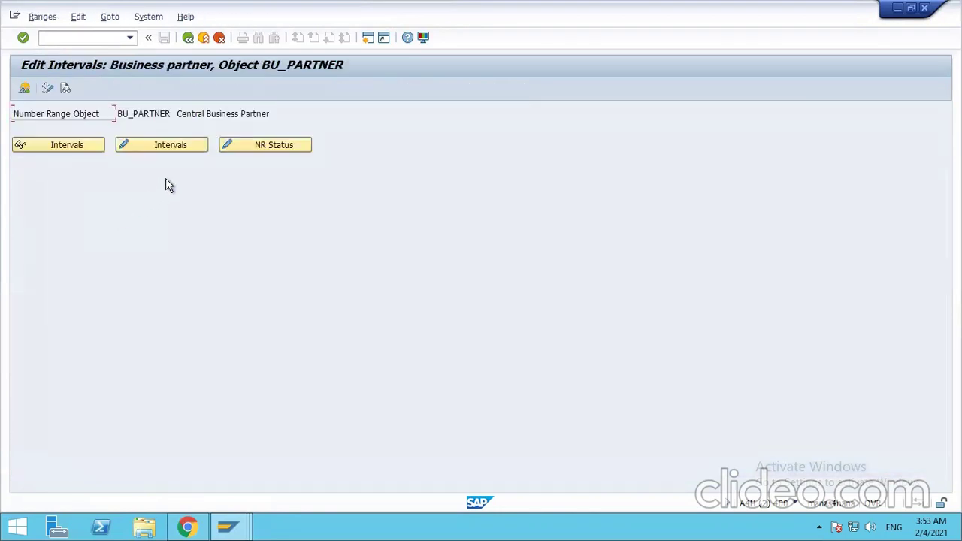
# Step: Open the BU_PARTNER number range intervals for editing and display the list of free intervals
pyautogui.click(167, 147)
pyautogui.click(64, 88)
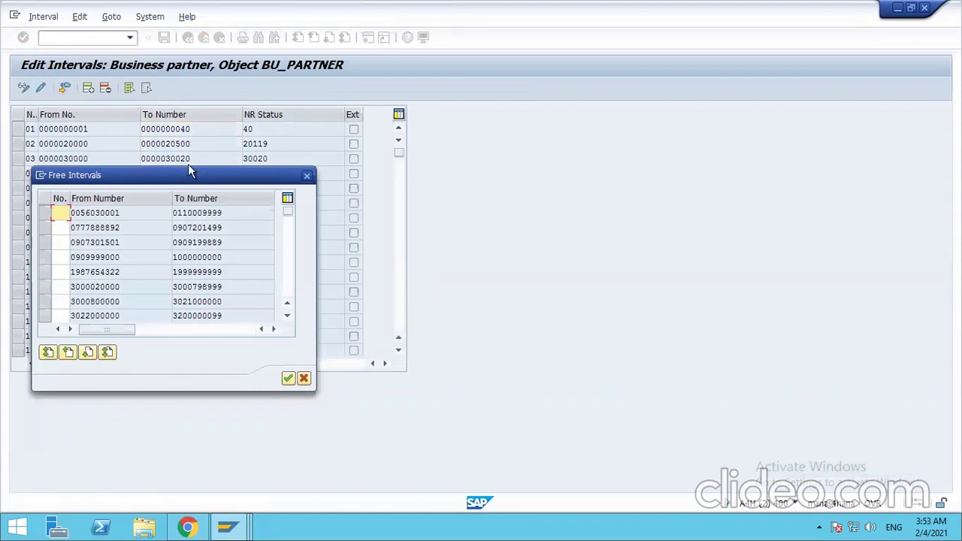
pyautogui.moveTo(189, 176); pyautogui.dragTo(274, 159)
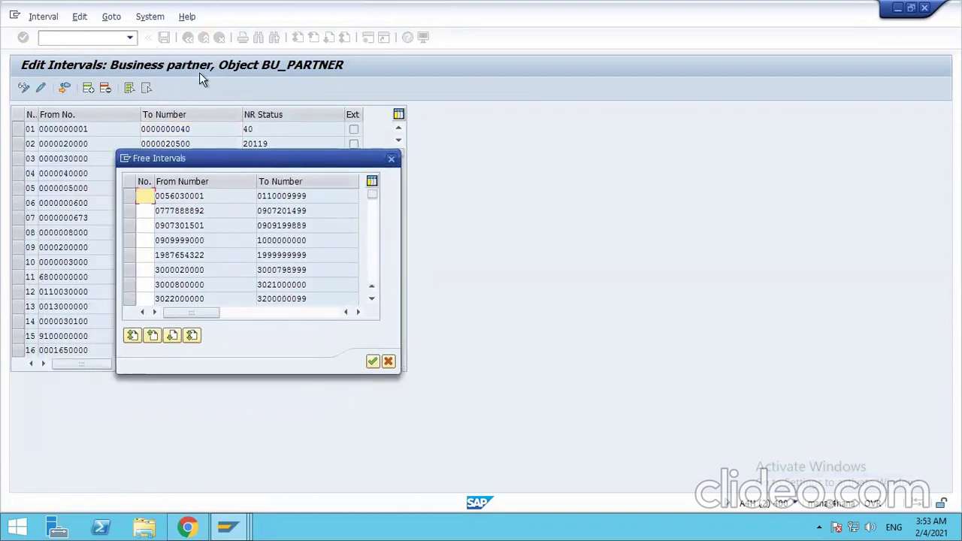
pyautogui.click(230, 526)
pyautogui.click(209, 473)
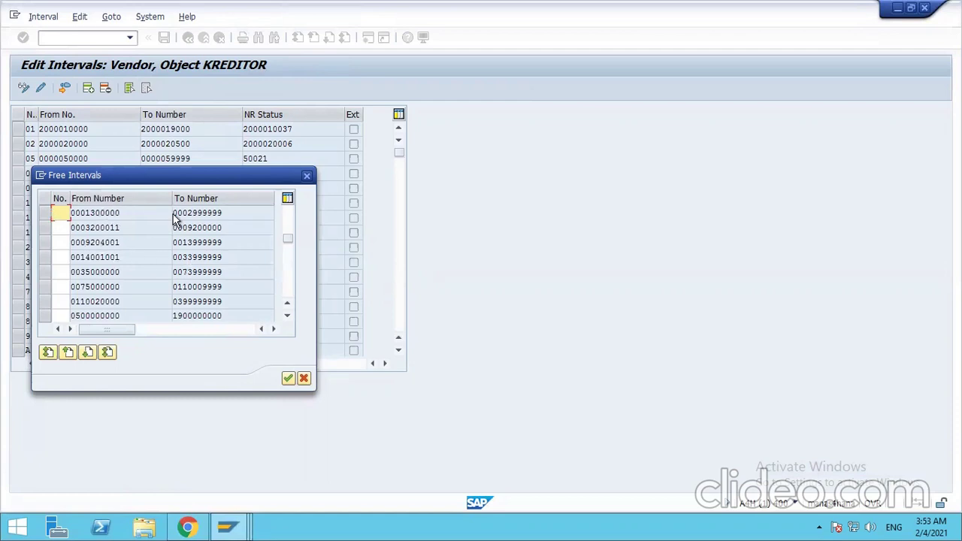
pyautogui.moveTo(232, 528)
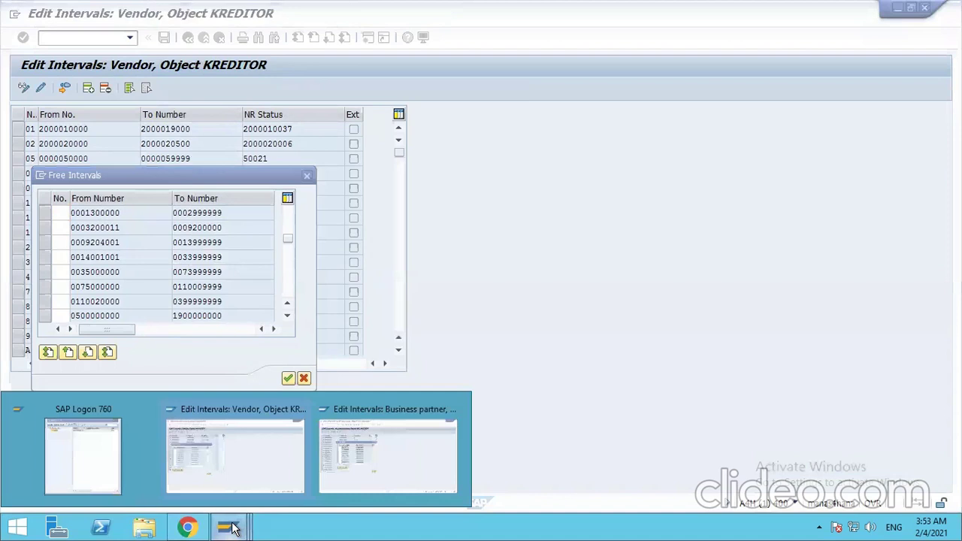
pyautogui.click(365, 474)
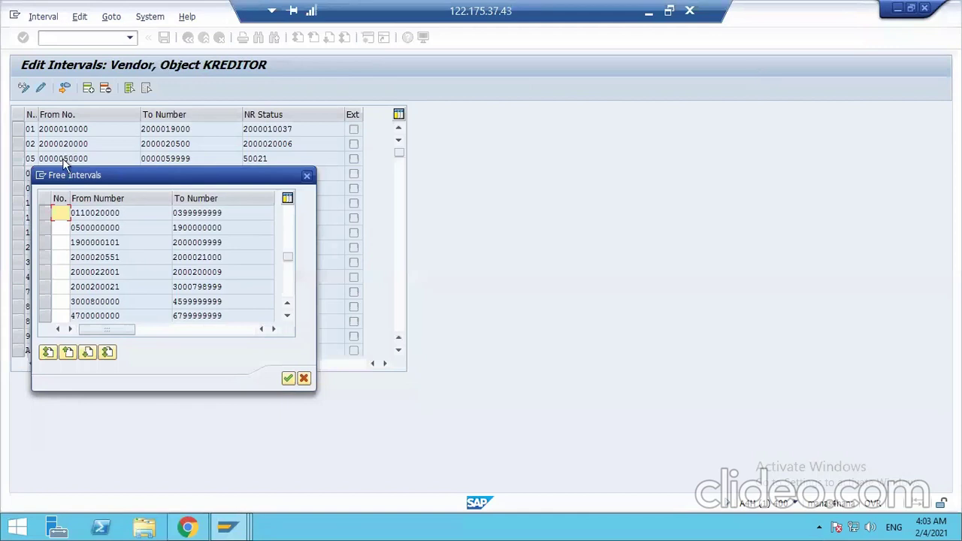
pyautogui.click(47, 302)
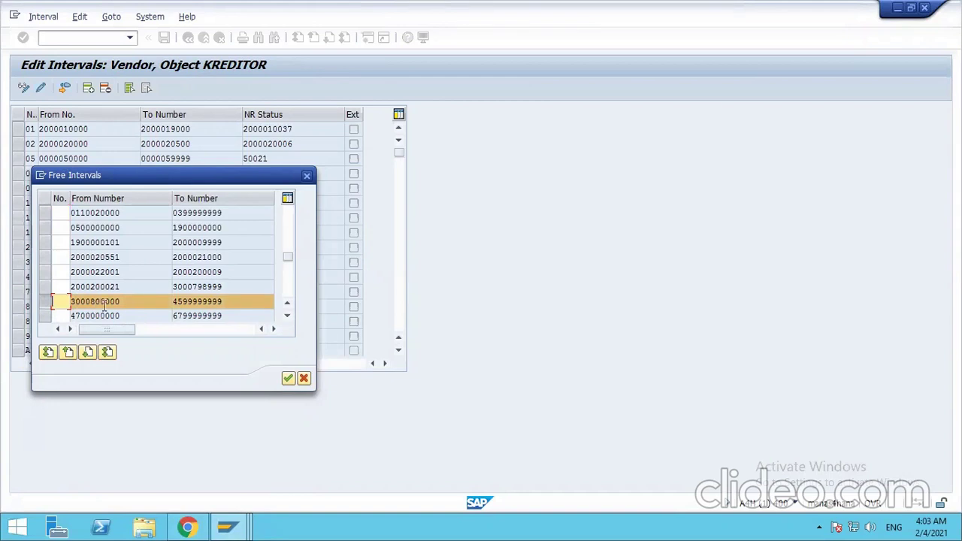
pyautogui.moveTo(228, 526)
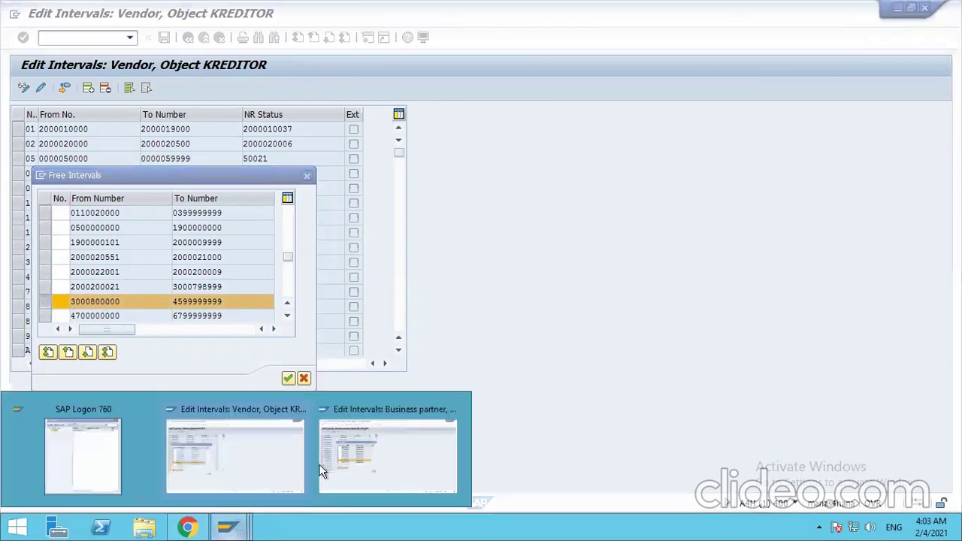
pyautogui.click(385, 452)
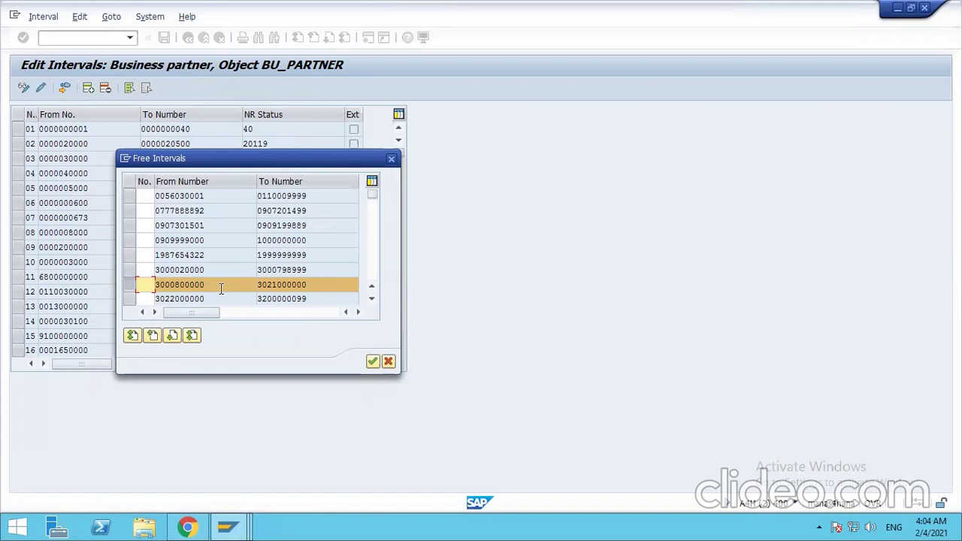
pyautogui.moveTo(221, 289); pyautogui.dragTo(152, 289)
pyautogui.hotkey('ctrl', 'c')
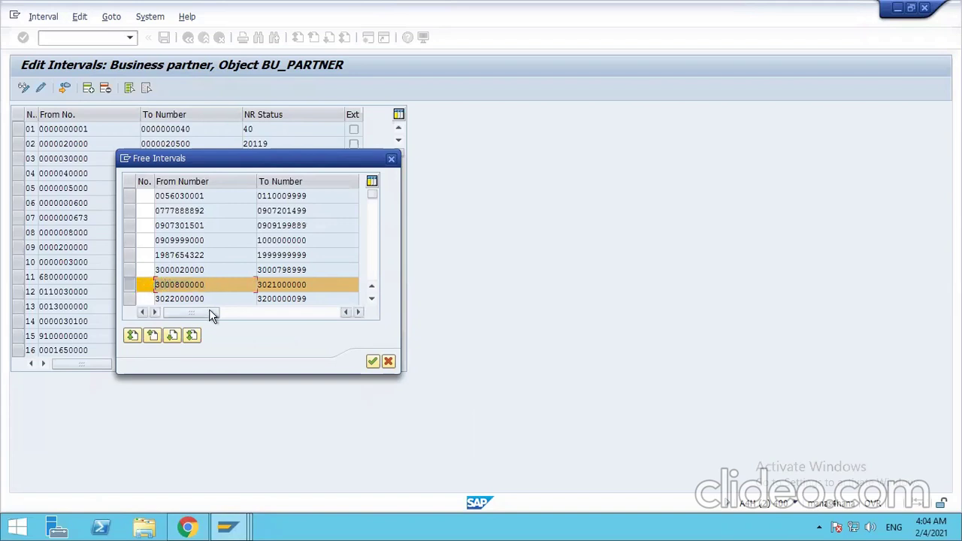
pyautogui.click(389, 362)
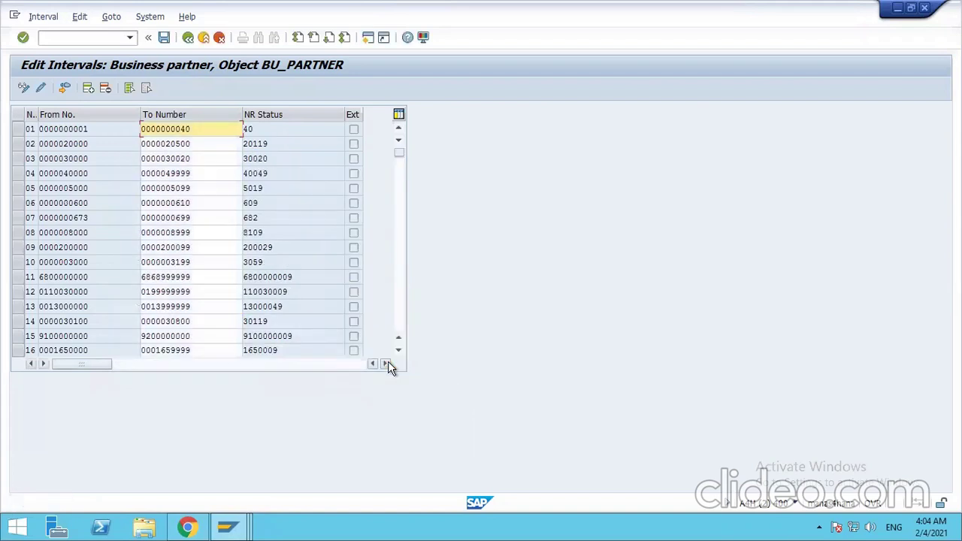
pyautogui.click(90, 89)
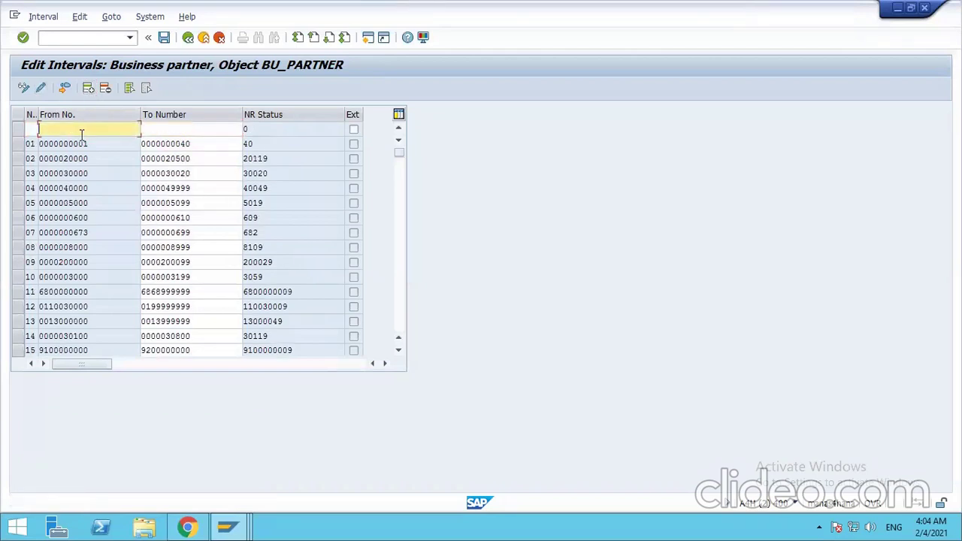
pyautogui.hotkey('ctrl', 'v')
pyautogui.click(150, 131)
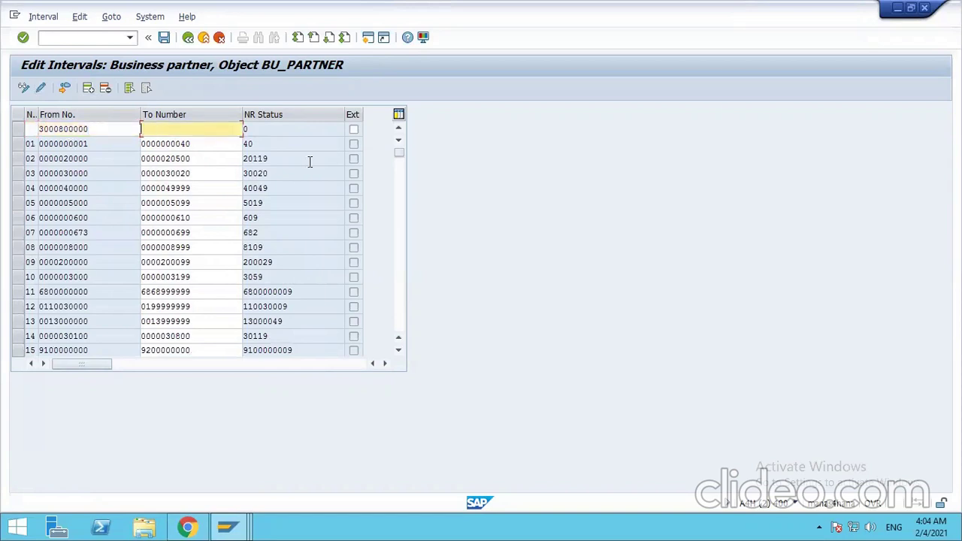
pyautogui.hotkey('ctrl', 'v')
pyautogui.click(166, 130)
# Step: Look through the whole BU_PARTNER interval list for an interval number that is not yet in use
pyautogui.click(32, 130)
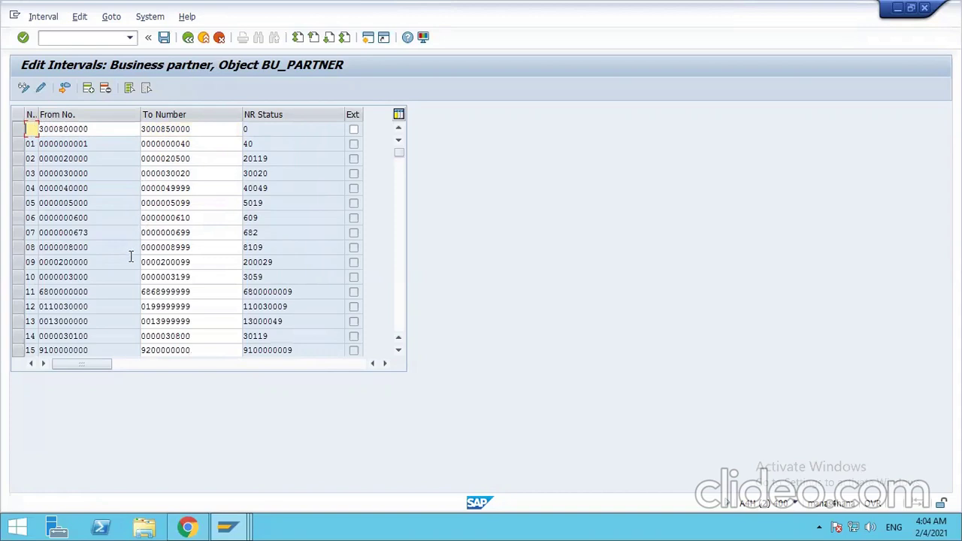
pyautogui.scroll(-6, 87, 286)
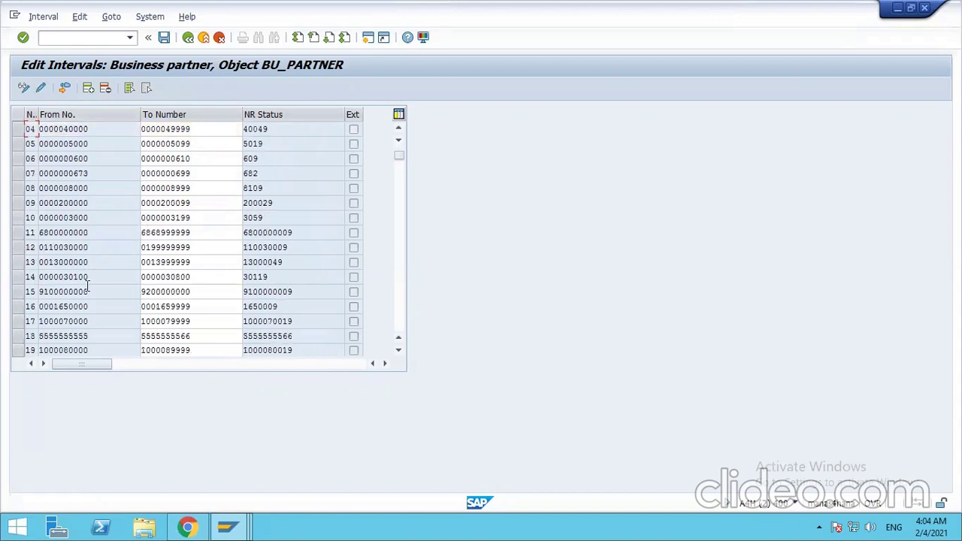
pyautogui.scroll(-3, 87, 285)
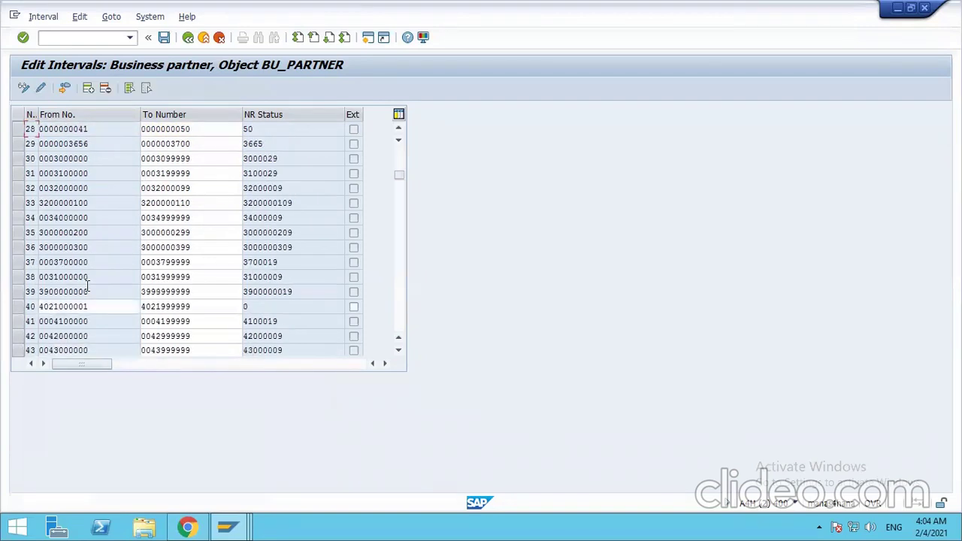
pyautogui.scroll(-3, 87, 286)
pyautogui.scroll(-2, 87, 285)
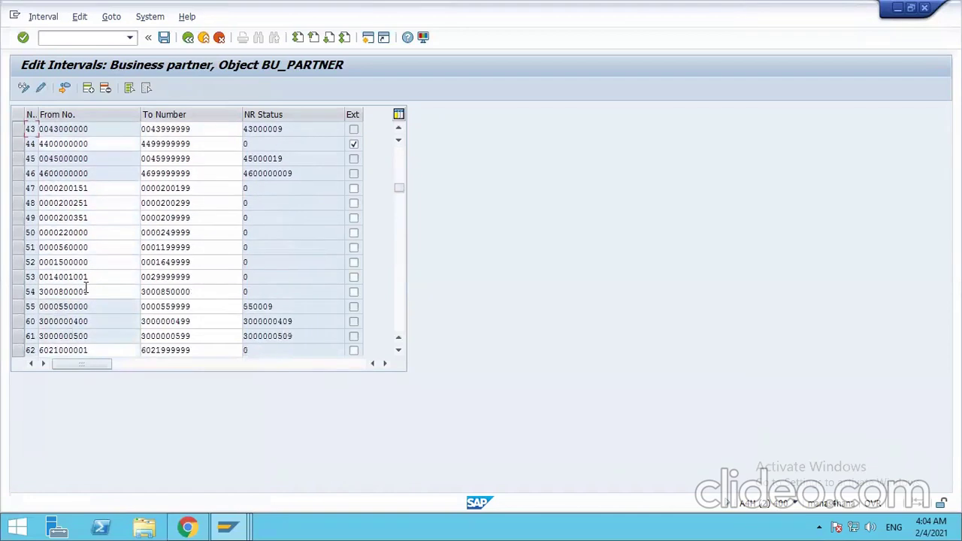
pyautogui.scroll(-2, 87, 285)
pyautogui.scroll(-5, 87, 286)
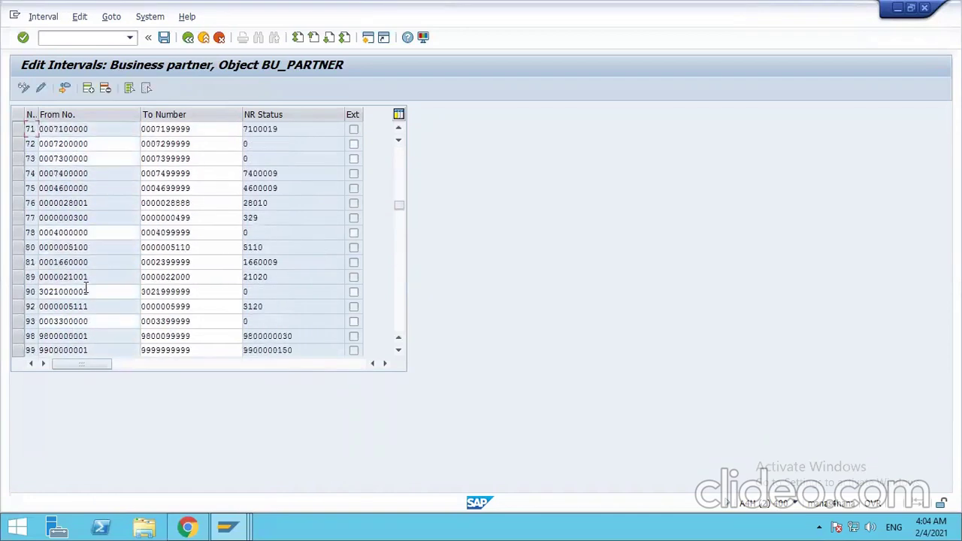
pyautogui.scroll(-8, 87, 290)
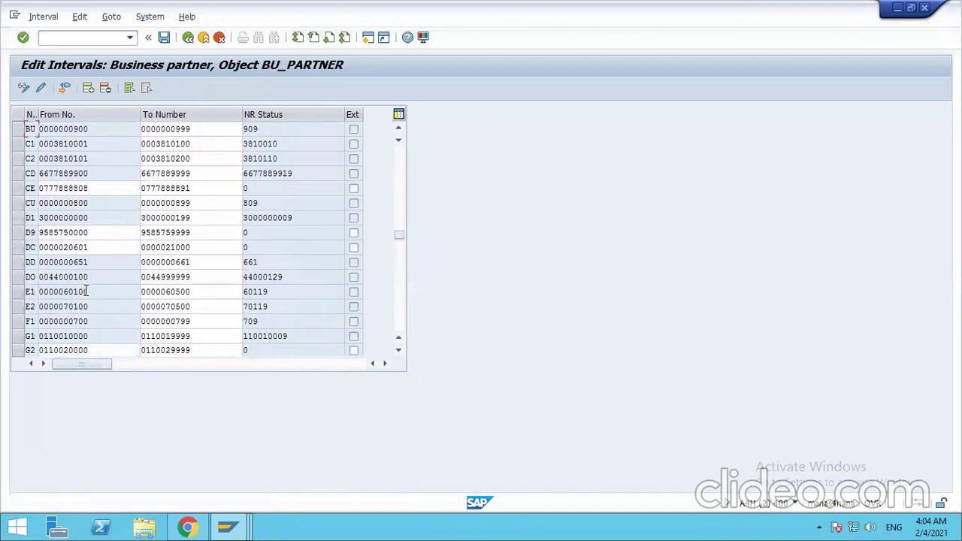
pyautogui.scroll(-5, 88, 291)
pyautogui.scroll(-2, 87, 293)
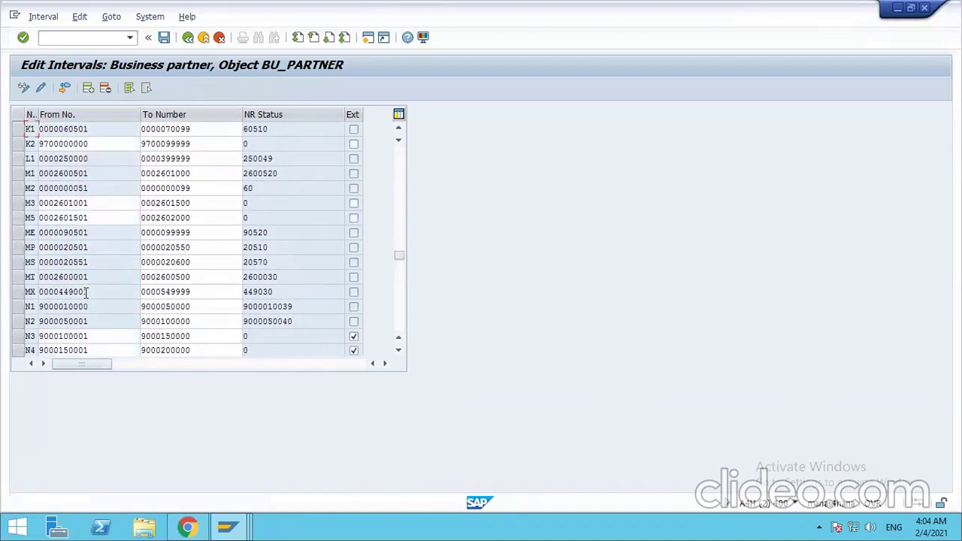
pyautogui.scroll(-3, 87, 293)
pyautogui.scroll(15, 87, 294)
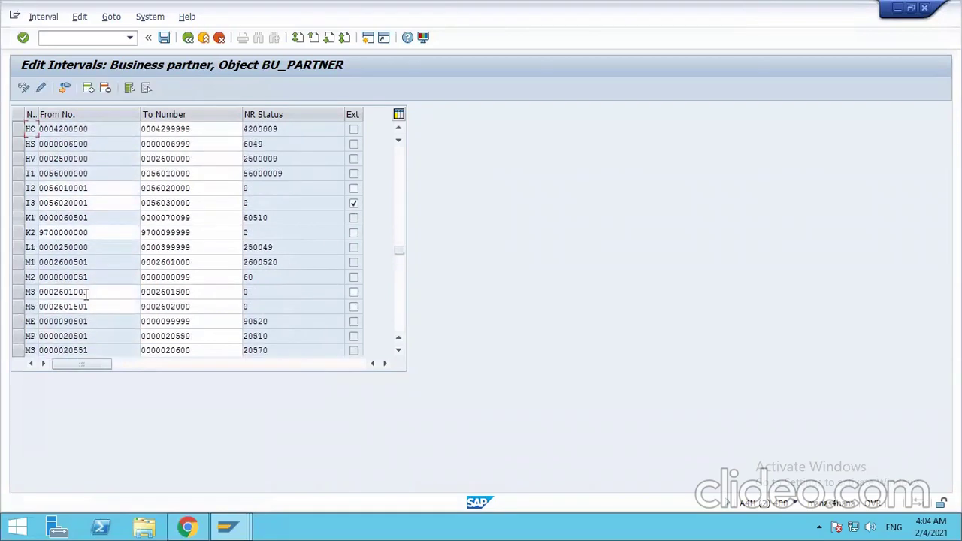
pyautogui.scroll(20, 87, 295)
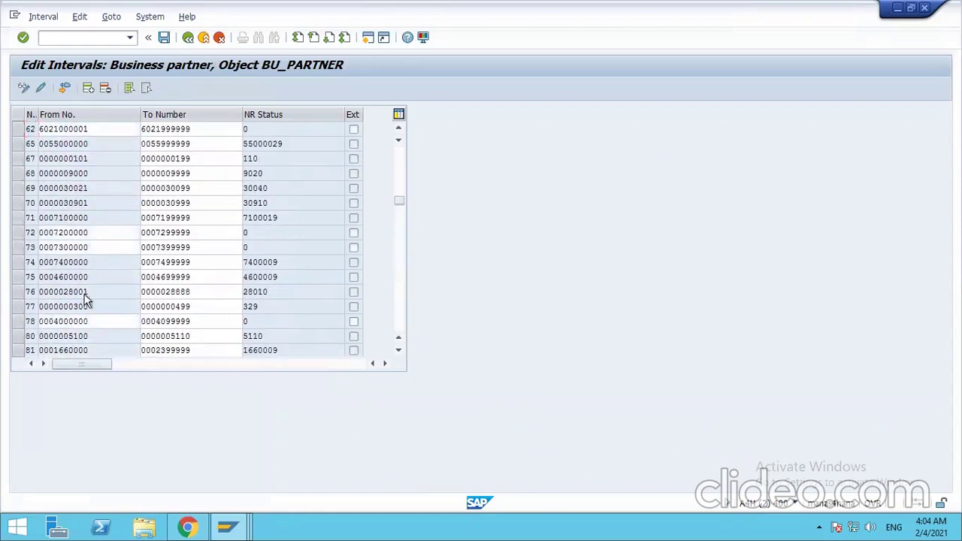
pyautogui.scroll(1, 87, 296)
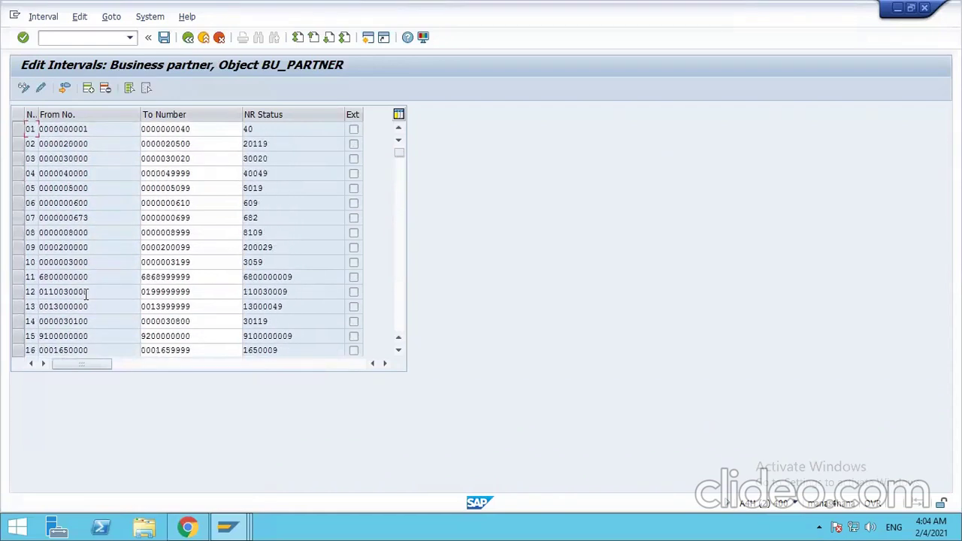
pyautogui.scroll(-6, 87, 293)
pyautogui.scroll(-20, 90, 291)
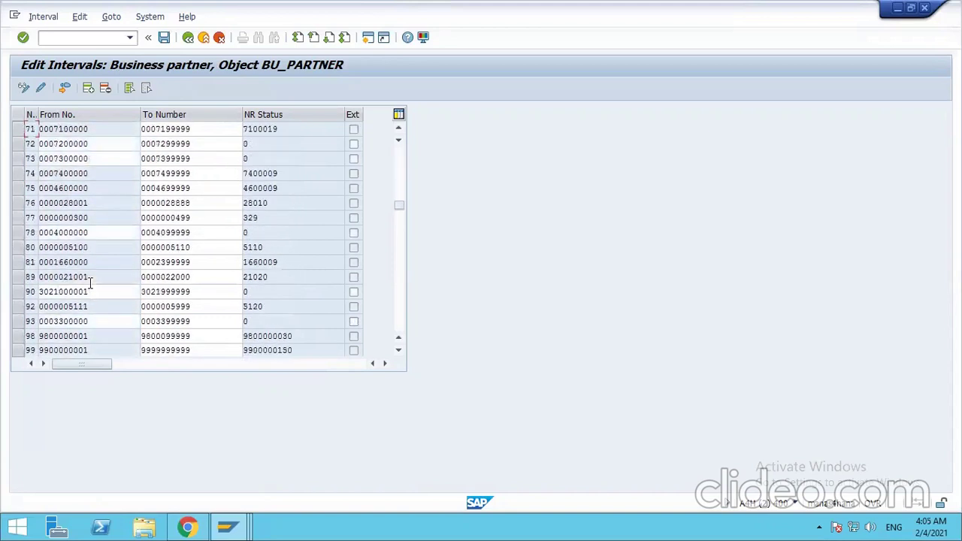
pyautogui.scroll(-20, 103, 291)
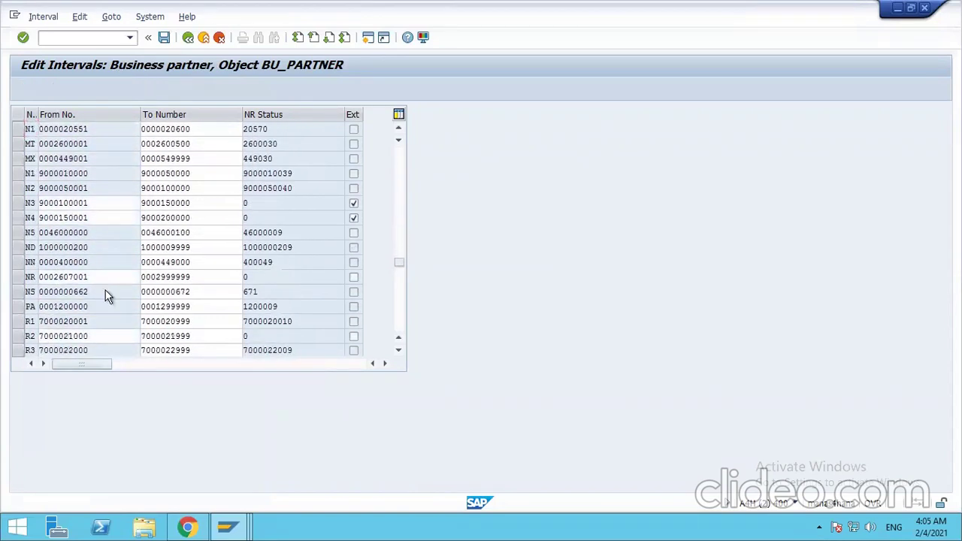
pyautogui.scroll(-4, 113, 292)
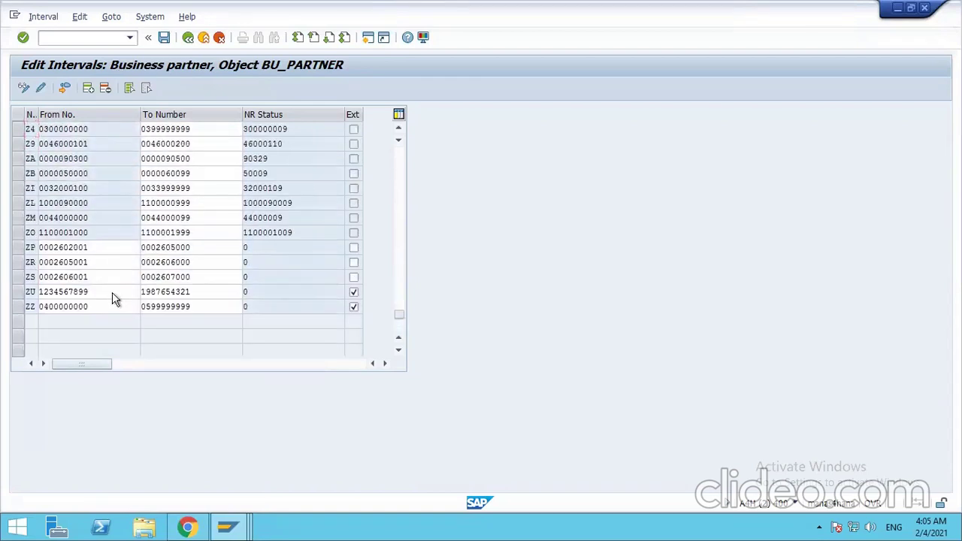
pyautogui.scroll(7, 114, 293)
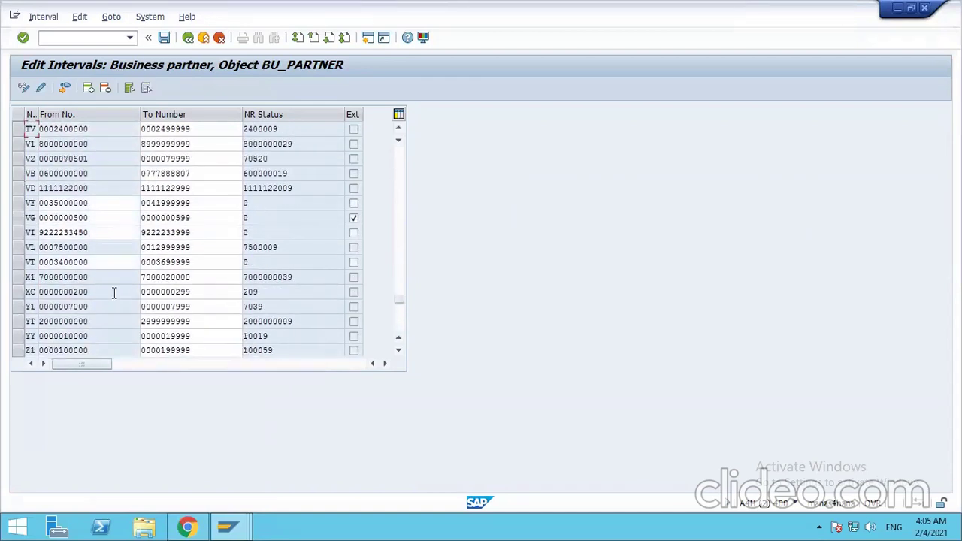
pyautogui.scroll(10, 114, 293)
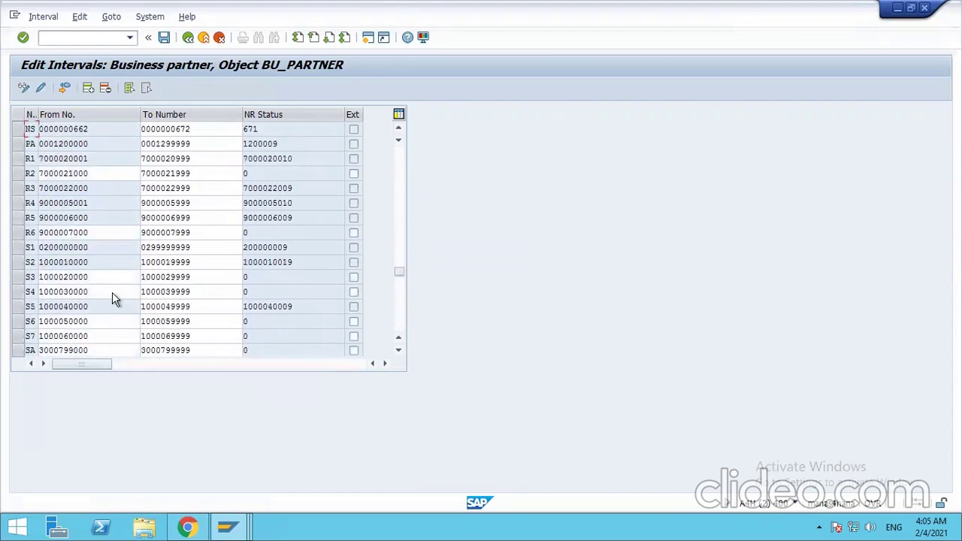
pyautogui.scroll(5, 113, 293)
pyautogui.scroll(15, 114, 293)
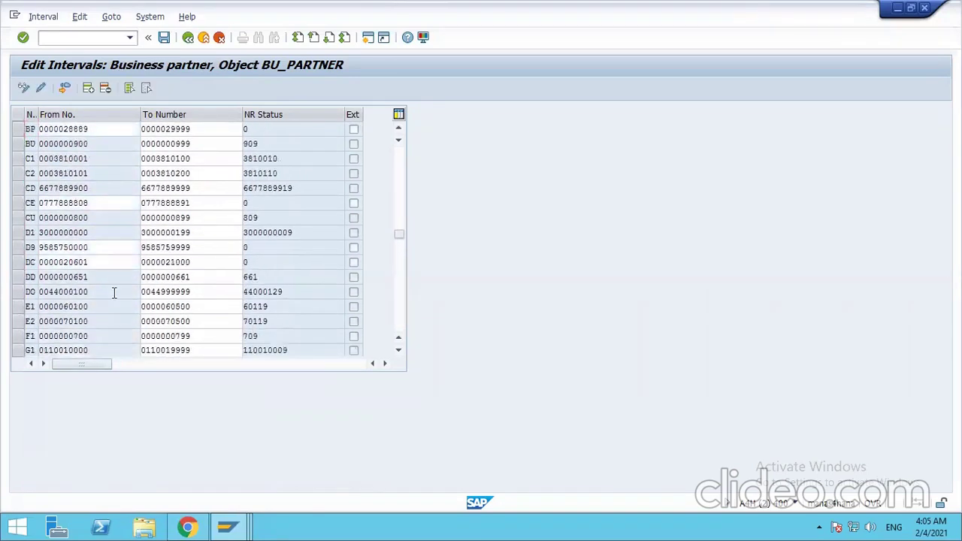
pyautogui.scroll(5, 114, 292)
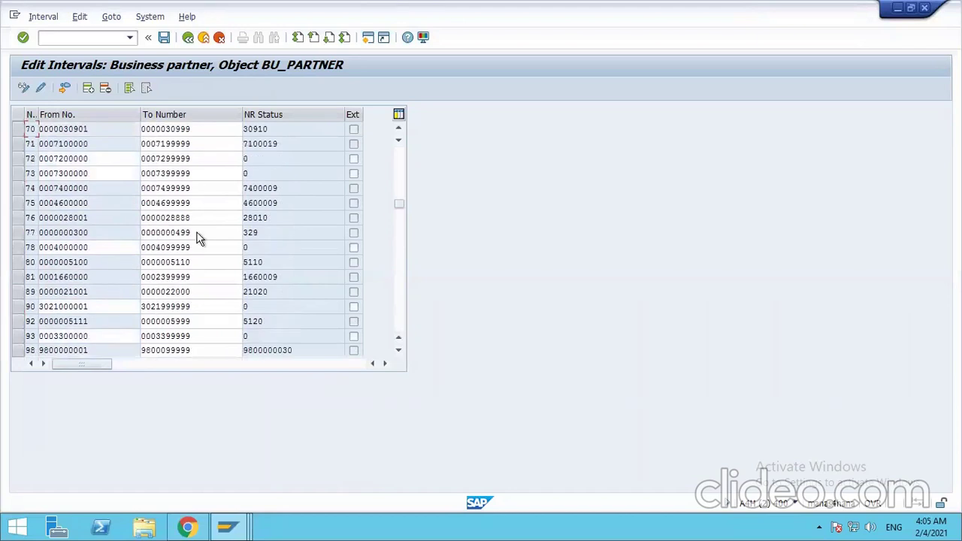
pyautogui.scroll(5, 199, 237)
pyautogui.scroll(12, 197, 235)
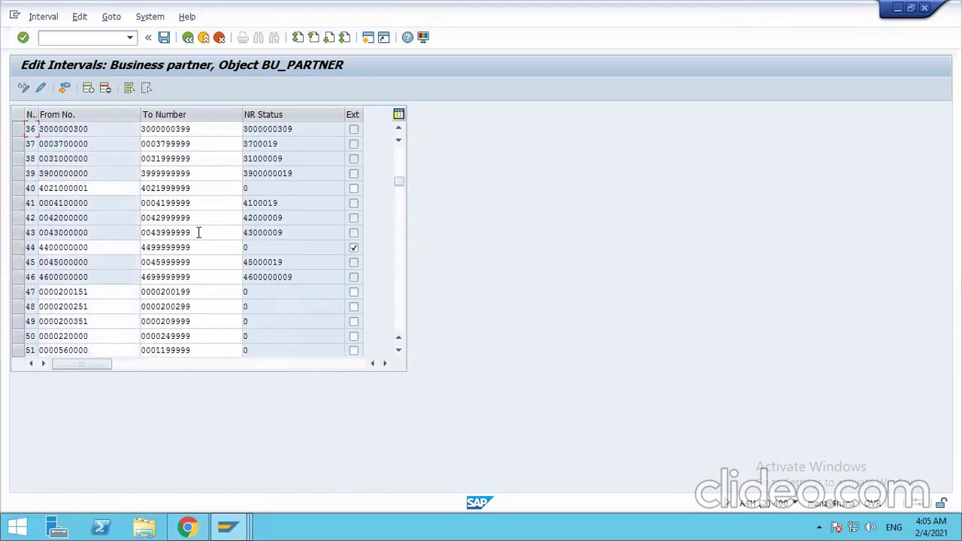
pyautogui.scroll(3, 197, 233)
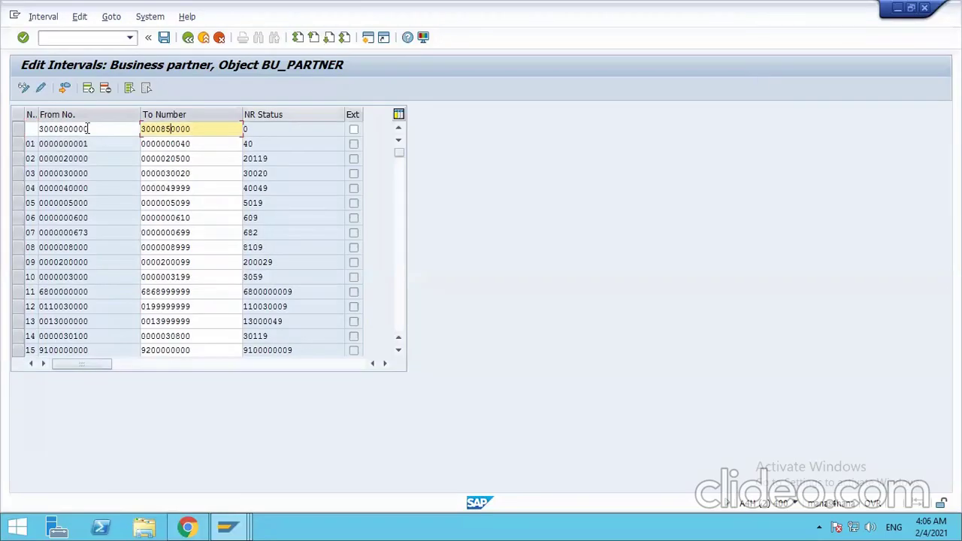
pyautogui.click(32, 129)
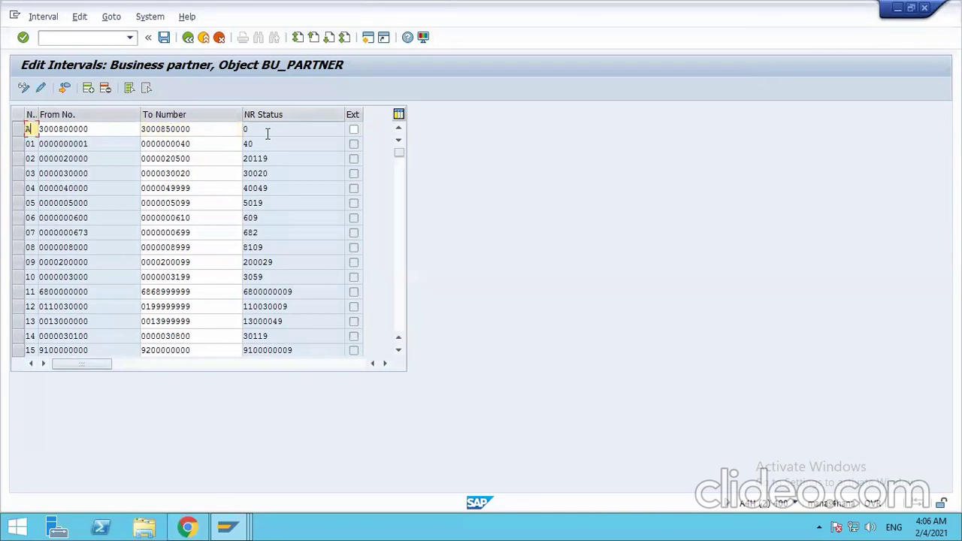
pyautogui.press('Return')
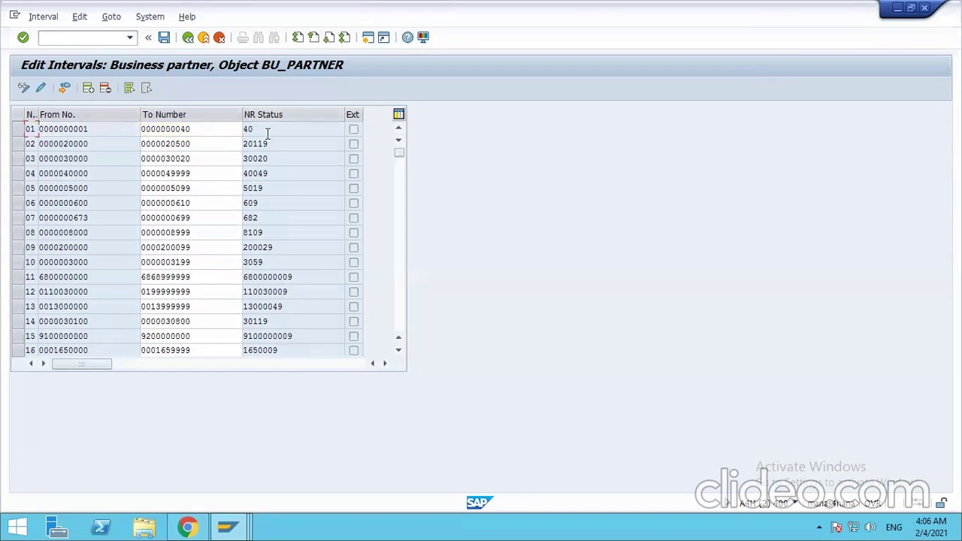
pyautogui.click(164, 38)
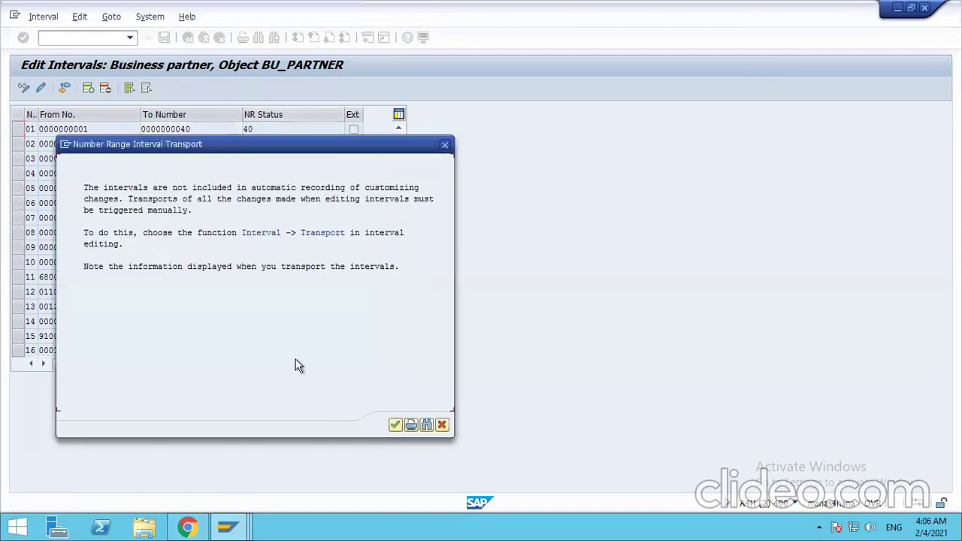
pyautogui.click(394, 425)
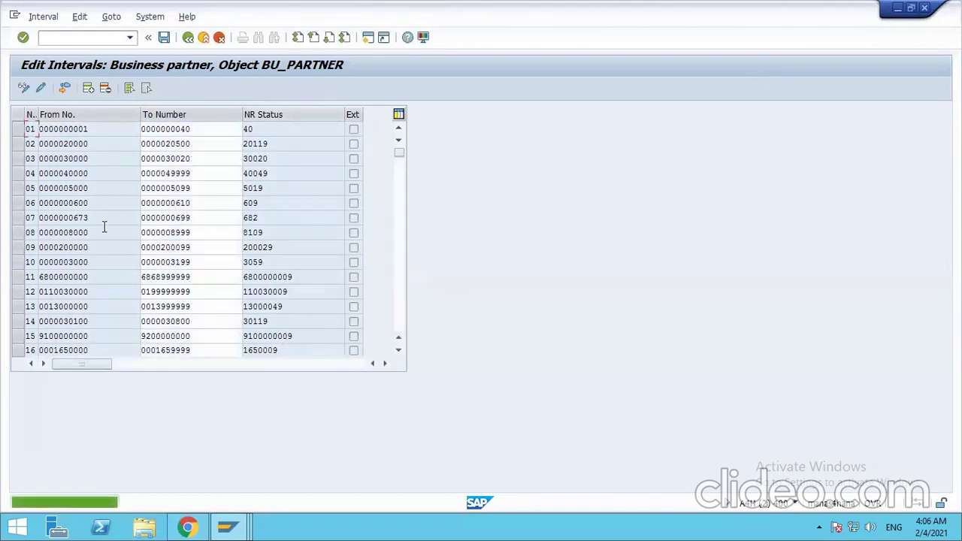
# Step: Copy the start number of BU_PARTNER interval A2 and return to the vendor KREDITOR interval list, closing its free intervals
pyautogui.scroll(-15, 145, 239)
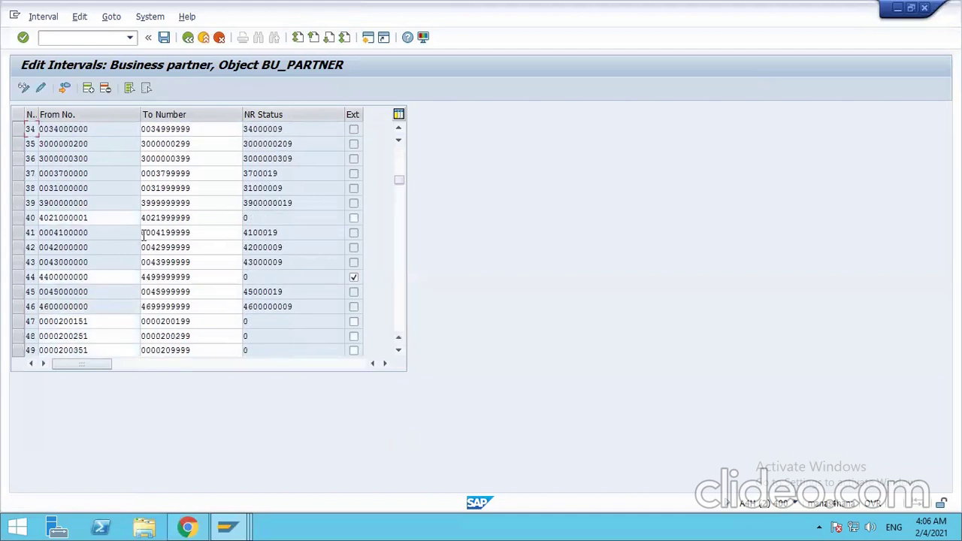
pyautogui.scroll(-10, 144, 235)
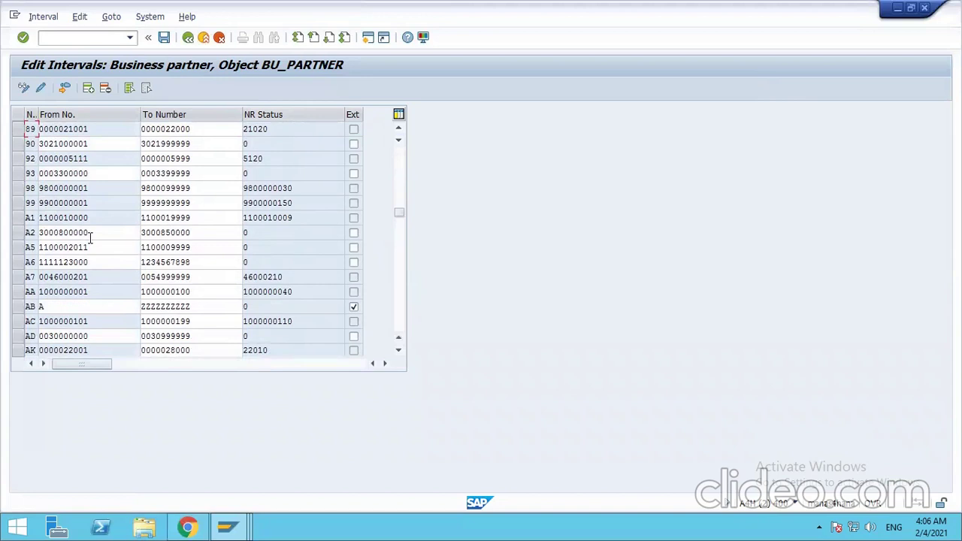
pyautogui.moveTo(89, 238); pyautogui.dragTo(26, 234)
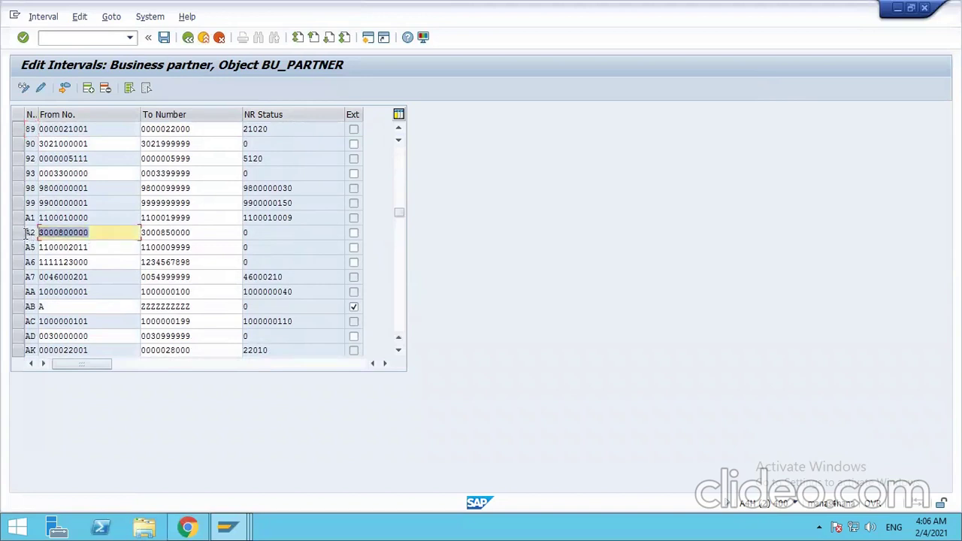
pyautogui.hotkey('ctrl', 'c')
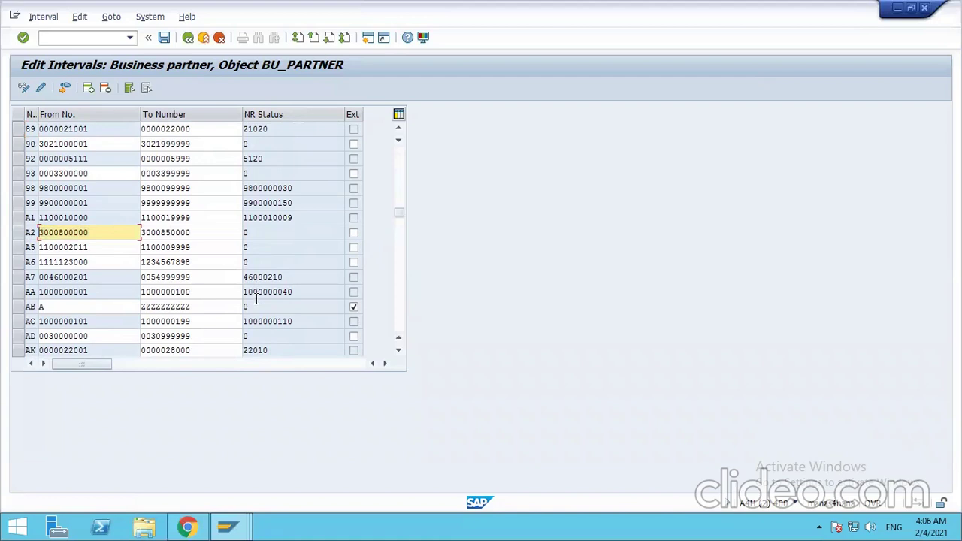
pyautogui.moveTo(229, 526)
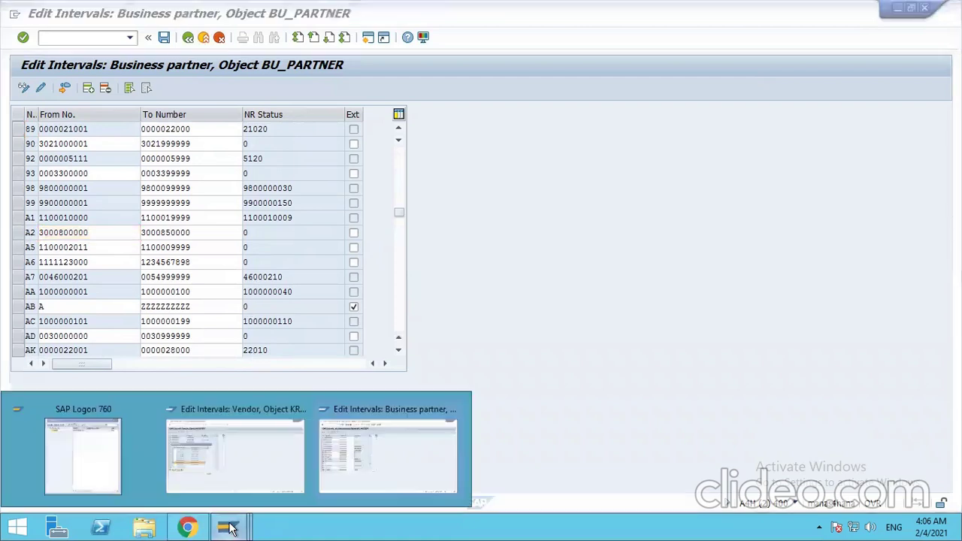
pyautogui.click(220, 468)
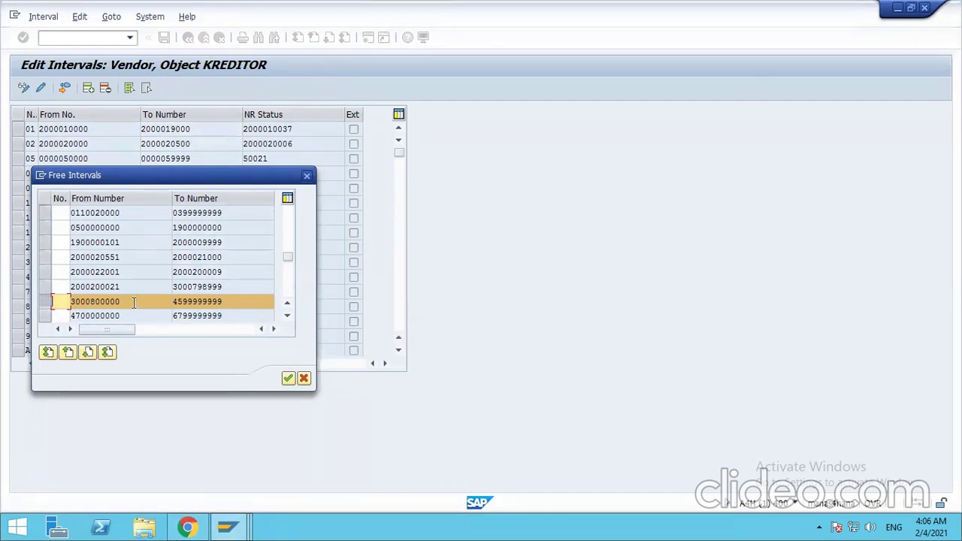
pyautogui.click(304, 379)
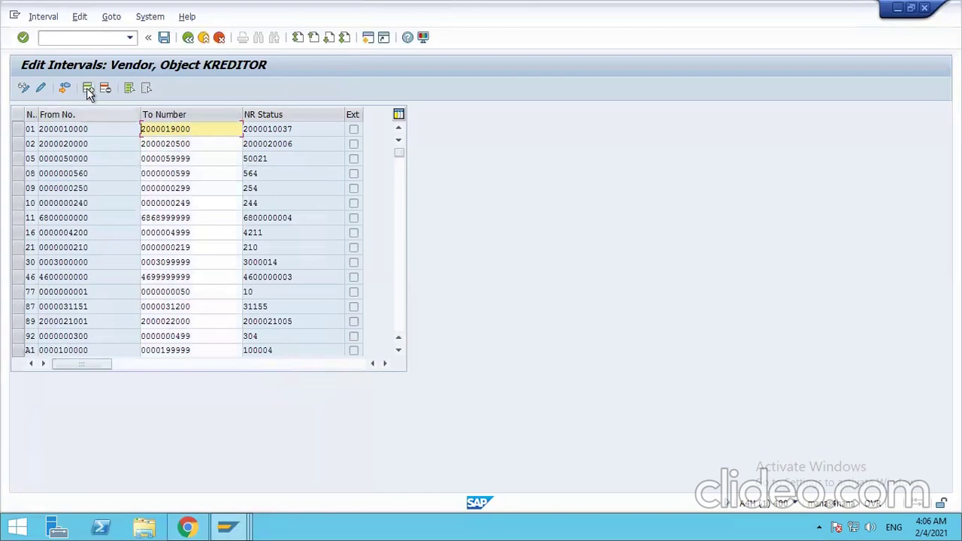
pyautogui.scroll(-2, 109, 272)
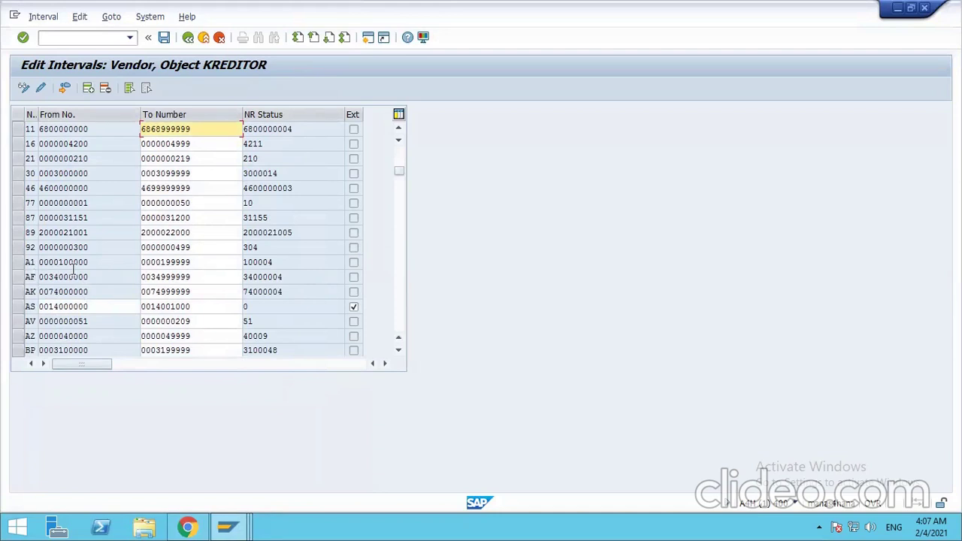
pyautogui.scroll(2, 86, 262)
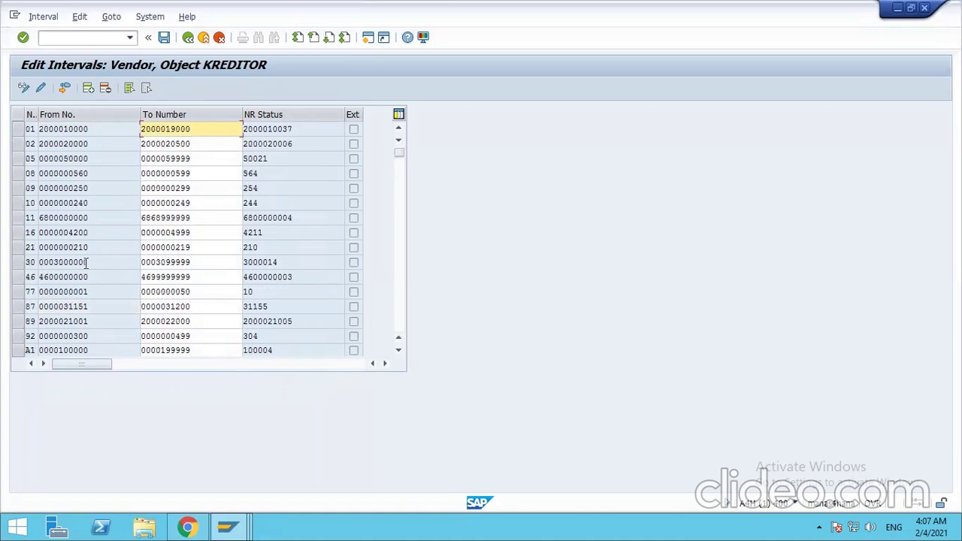
pyautogui.click(88, 87)
pyautogui.click(85, 127)
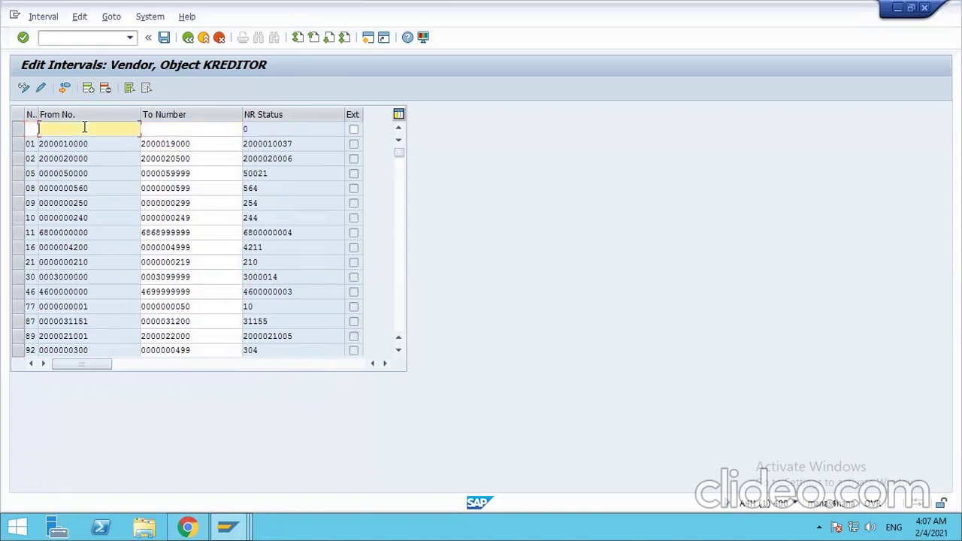
pyautogui.hotkey('ctrl', 'v')
pyautogui.click(171, 131)
pyautogui.hotkey('ctrl', 'v')
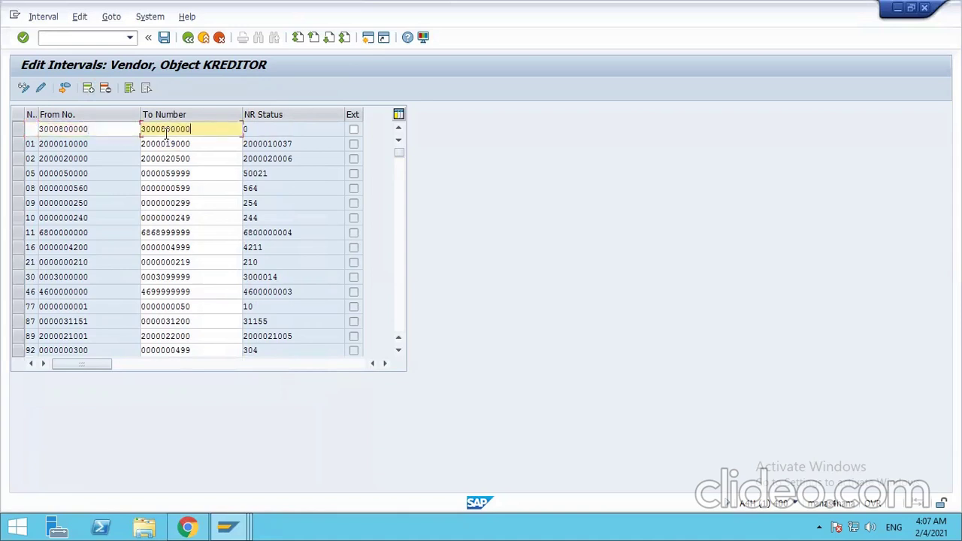
pyautogui.write('5')
# Step: Number the new KREDITOR interval A2 and save the intervals, accepting the transport notice
pyautogui.click(32, 130)
pyautogui.write('A2')
pyautogui.click(287, 127)
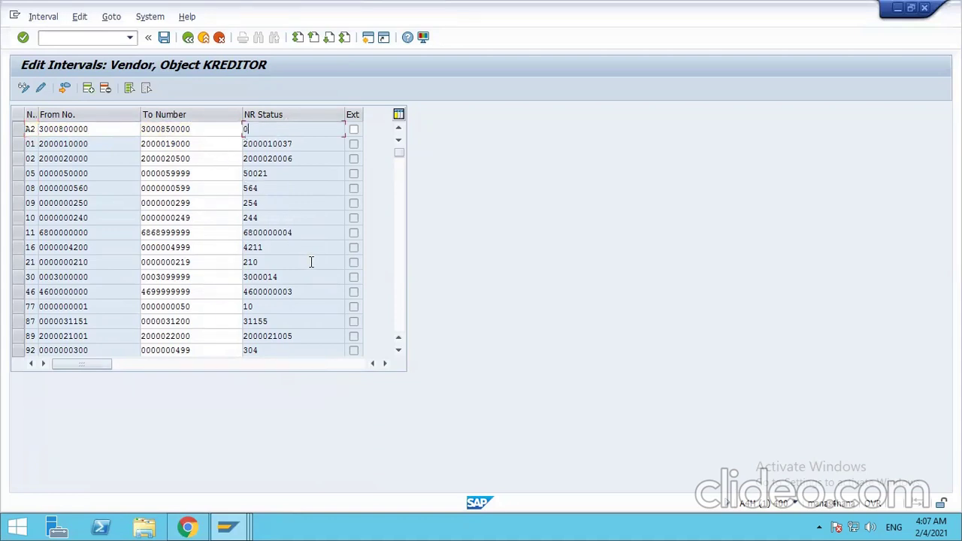
pyautogui.press('Return')
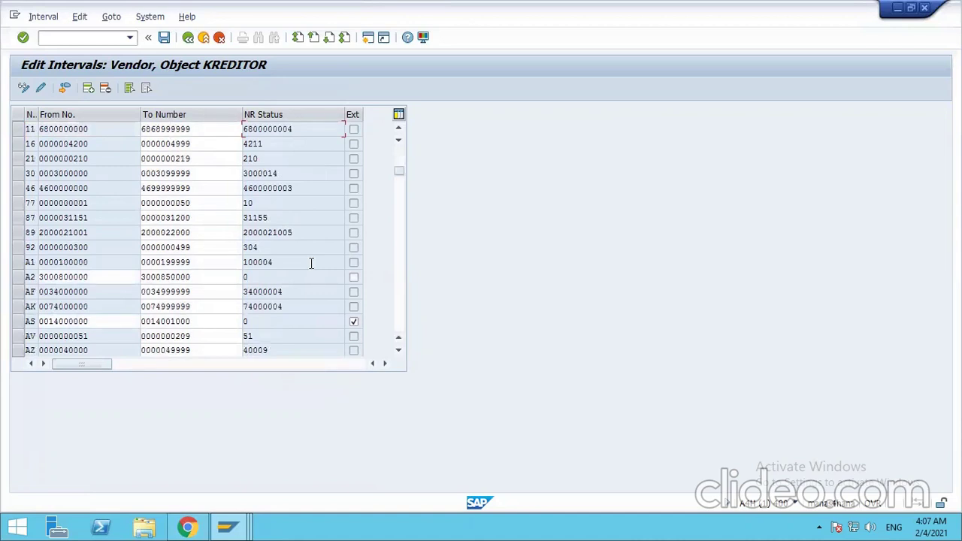
pyautogui.scroll(2, 311, 262)
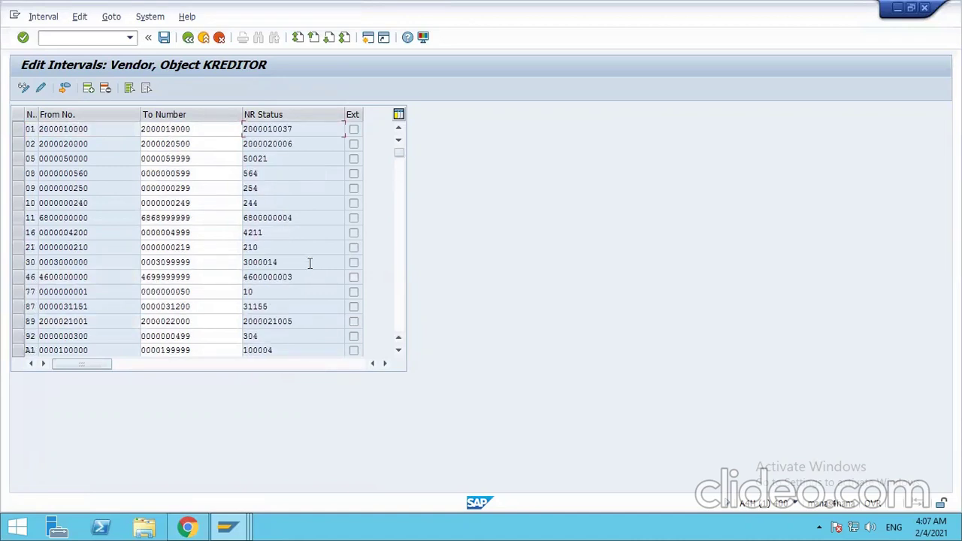
pyautogui.click(164, 37)
pyautogui.click(396, 425)
# Step: Mark KREDITOR interval A2 as external and save it, widening the interval number column to show the full numbers
pyautogui.scroll(-3, 202, 270)
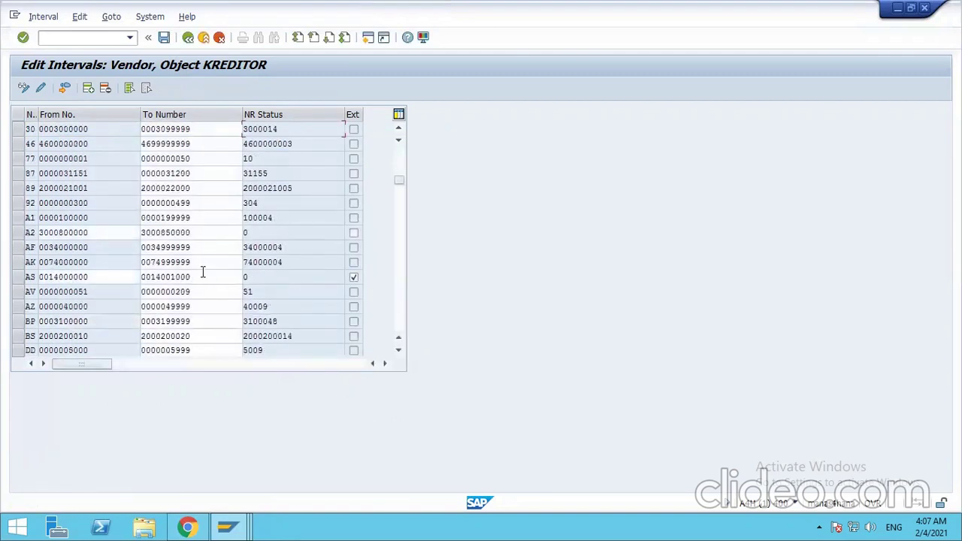
pyautogui.click(354, 232)
pyautogui.click(164, 37)
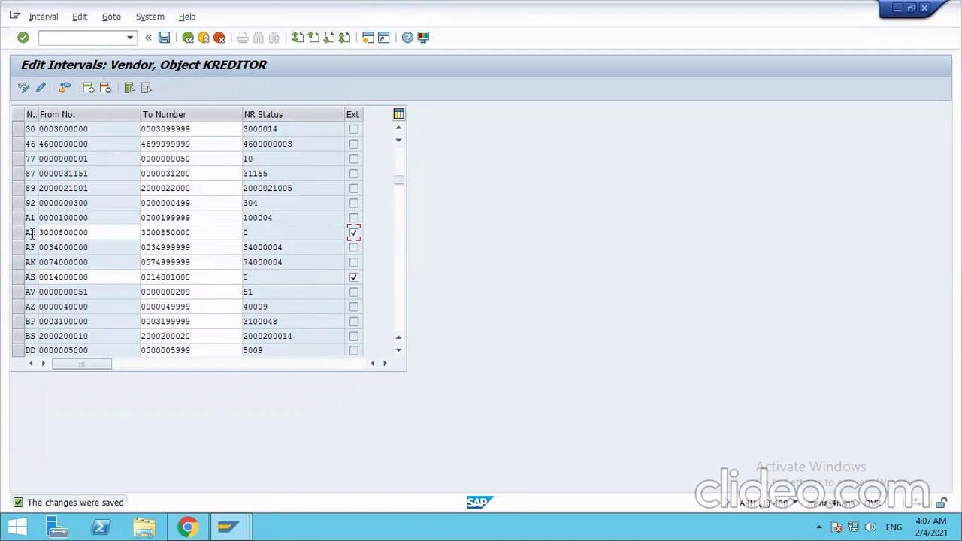
pyautogui.moveTo(35, 114); pyautogui.dragTo(53, 113)
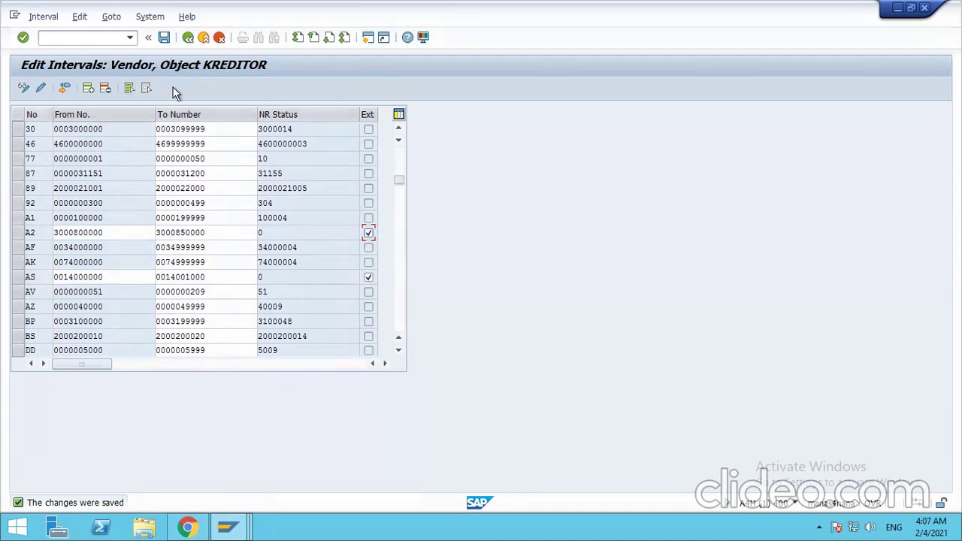
# Step: Leave the vendor interval maintenance and open the IMG activity Assign Number Ranges to Vendor Account Groups
pyautogui.click(188, 39)
pyautogui.click(188, 39)
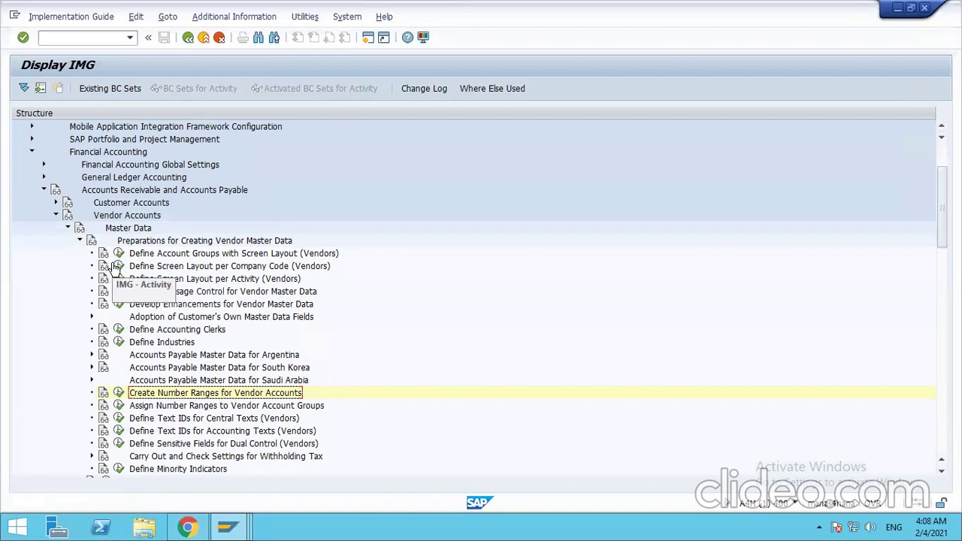
pyautogui.click(201, 405)
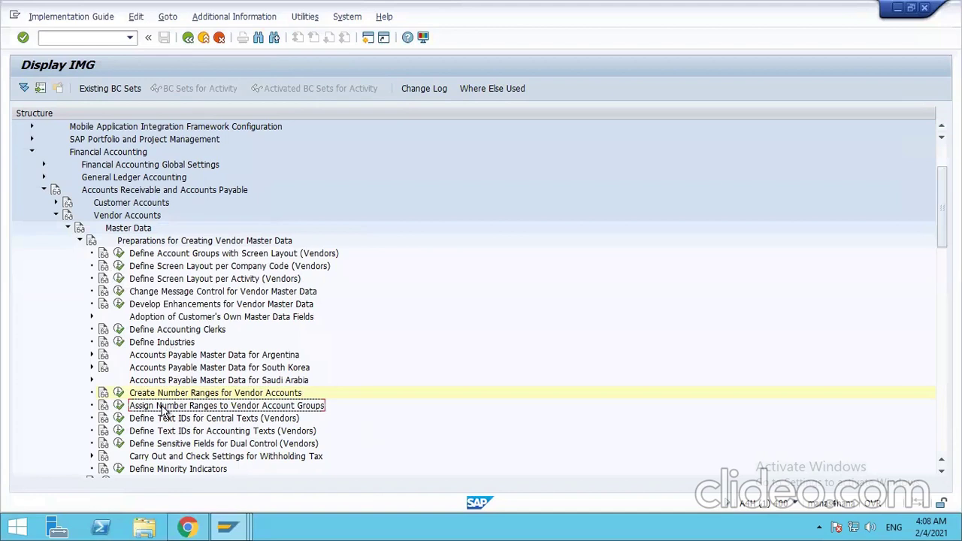
pyautogui.click(119, 407)
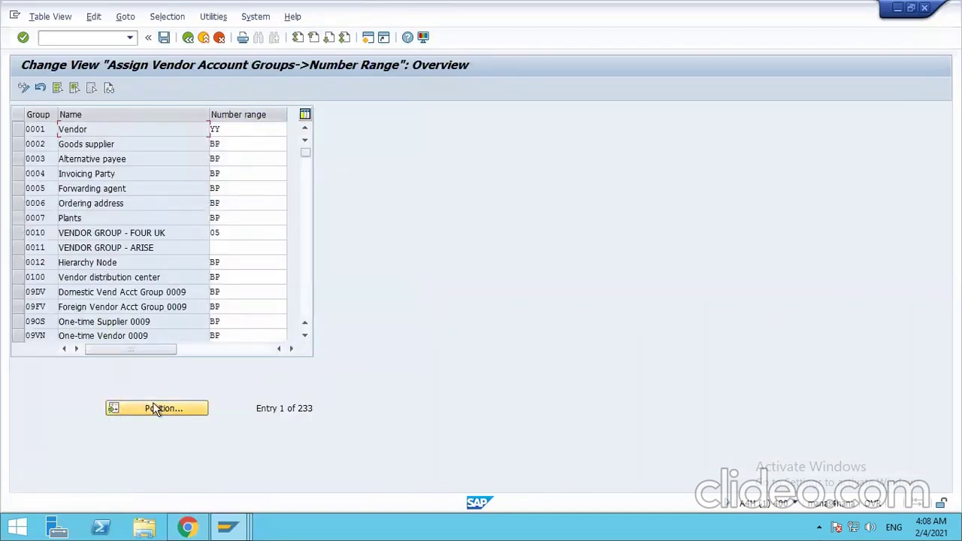
# Step: Find vendor account group VEN1, assign number range A2 to it and save the assignment
pyautogui.click(154, 408)
pyautogui.write('ven')
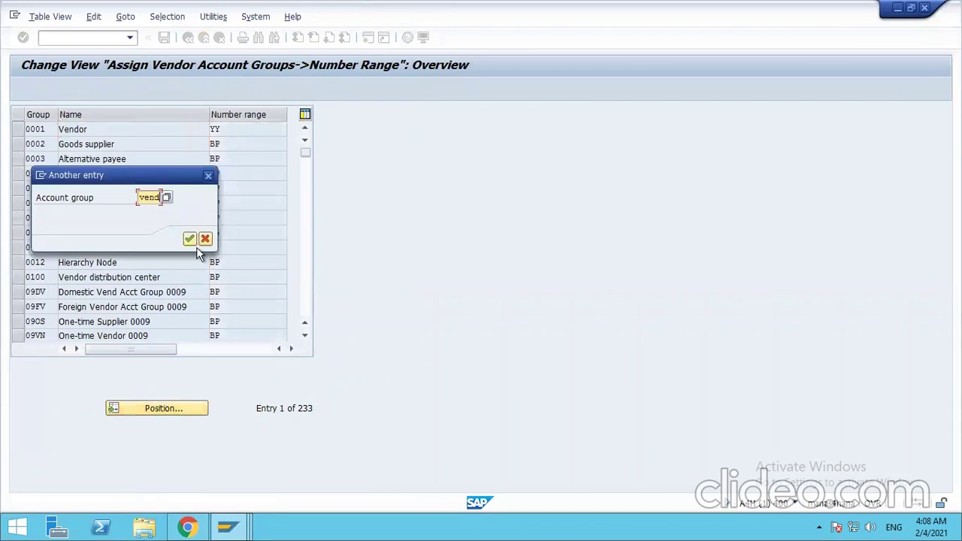
pyautogui.press('Return')
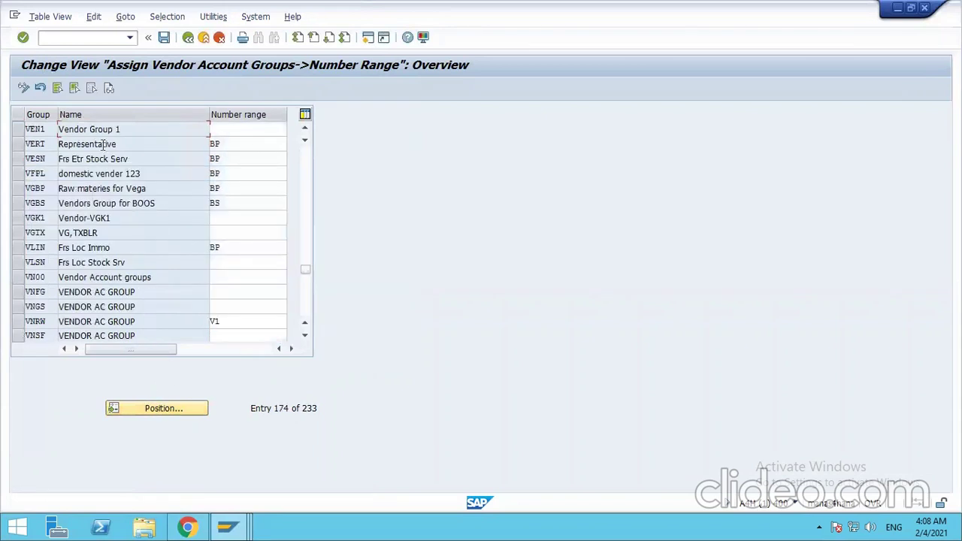
pyautogui.click(234, 129)
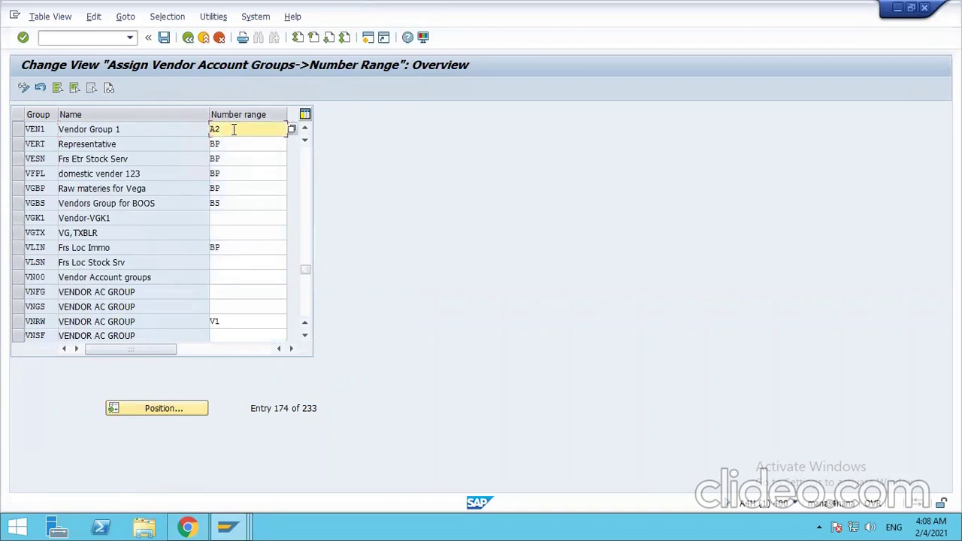
pyautogui.click(164, 38)
pyautogui.click(207, 239)
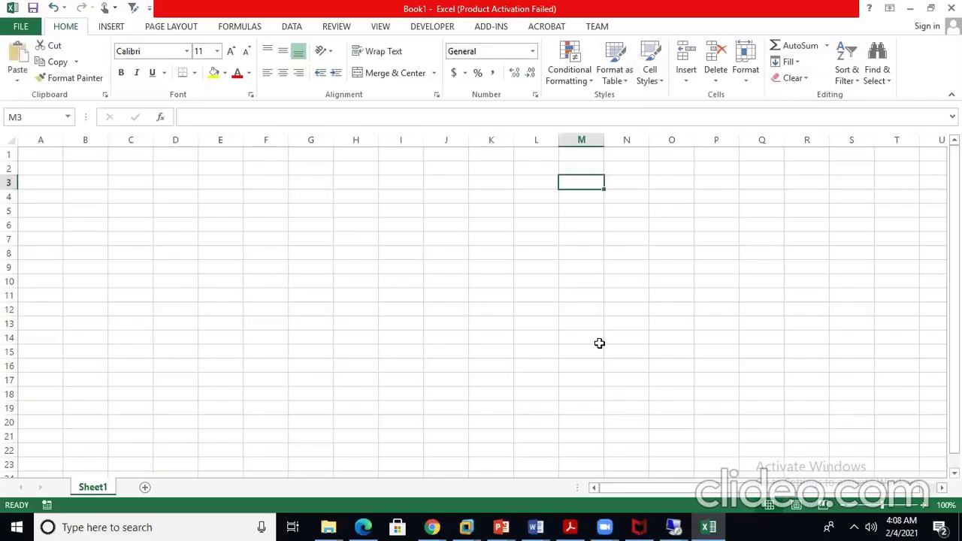
# Step: In the blank Excel sheet, enter Vendor Group in C2, VEN1 in C3 and A2 in C4
pyautogui.click(132, 173)
pyautogui.write('Ve')
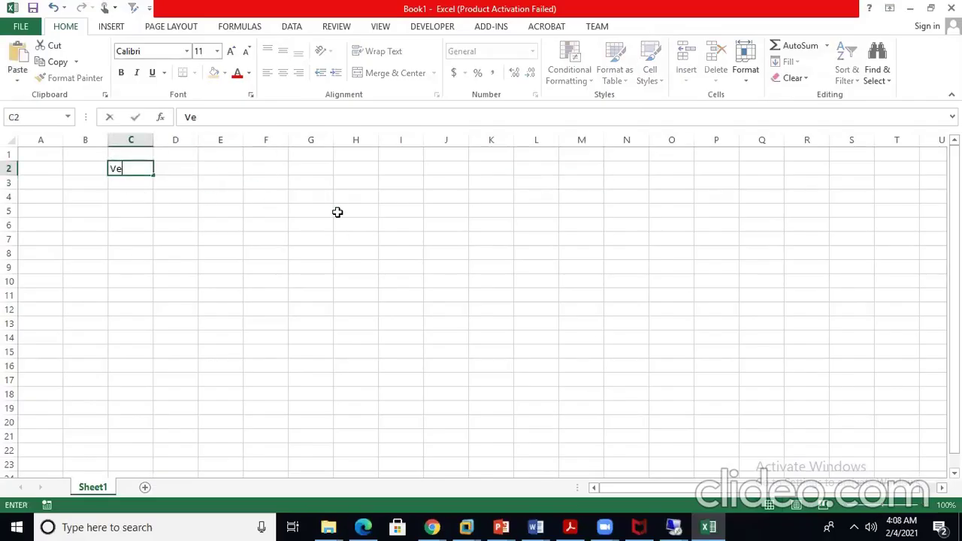
pyautogui.write('ndor Group')
pyautogui.press('Return')
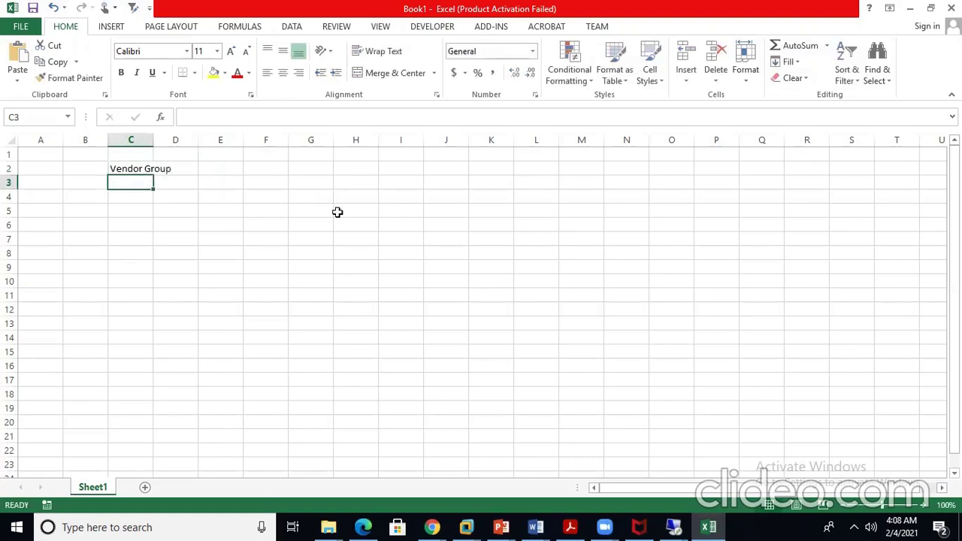
pyautogui.write('VE')
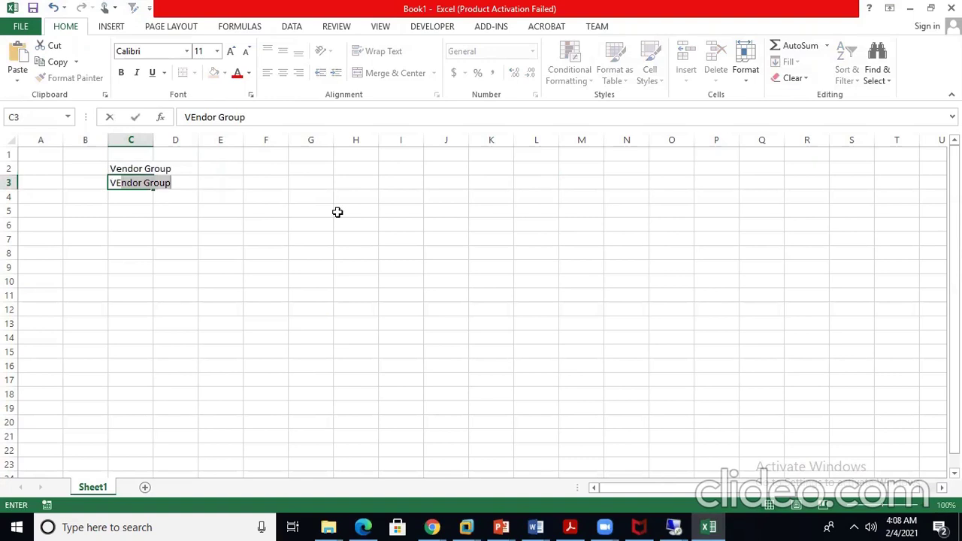
pyautogui.write('NQ')
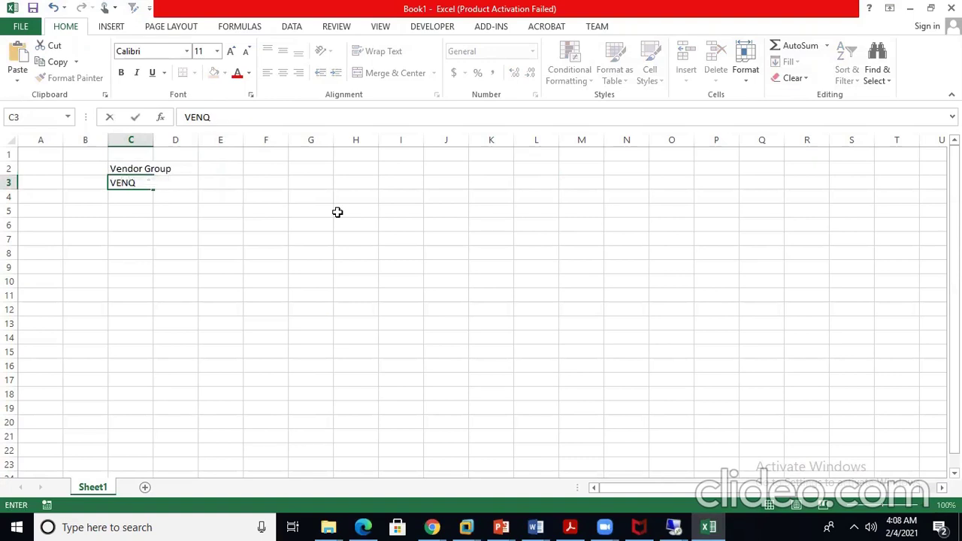
pyautogui.press('BackSpace')
pyautogui.write('1')
pyautogui.press('Return')
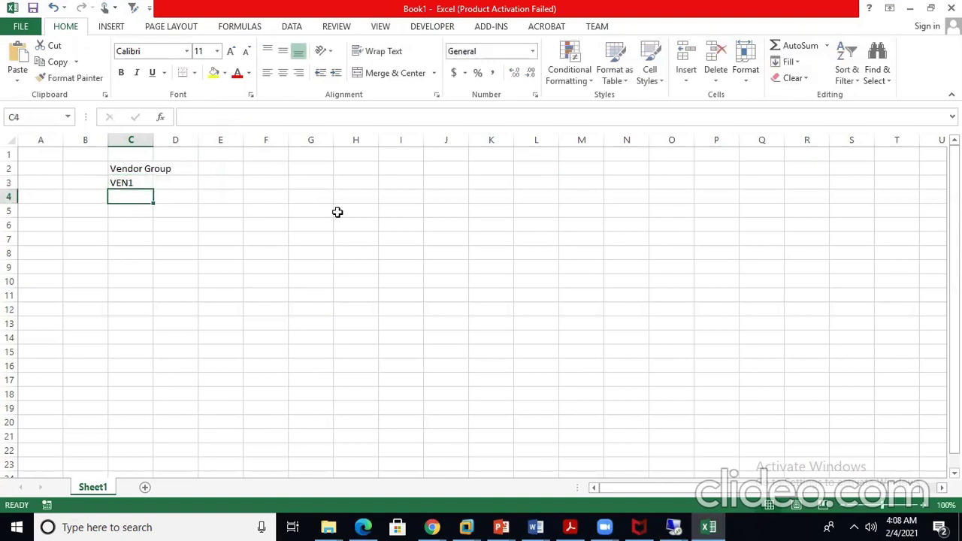
pyautogui.write('A2')
pyautogui.press('Up')
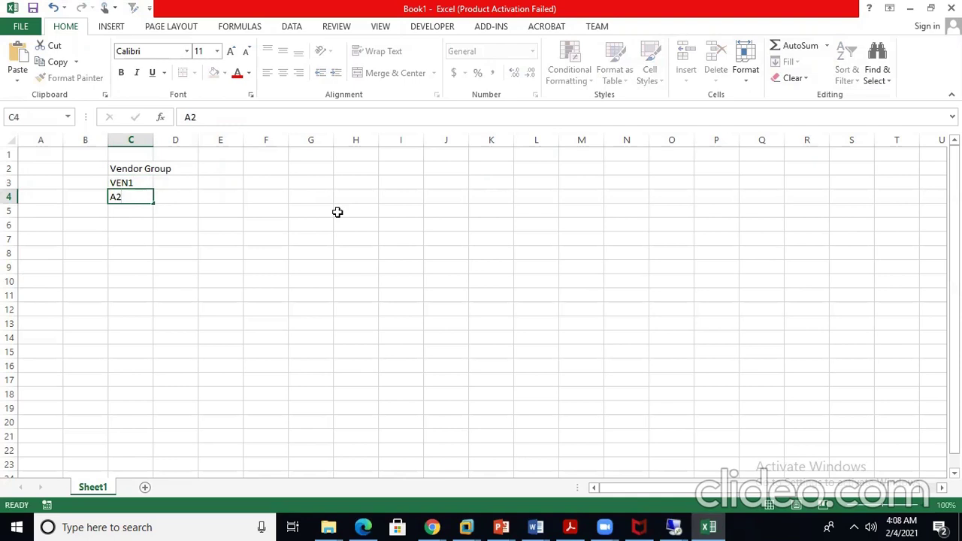
pyautogui.press('Right')
pyautogui.press('Right')
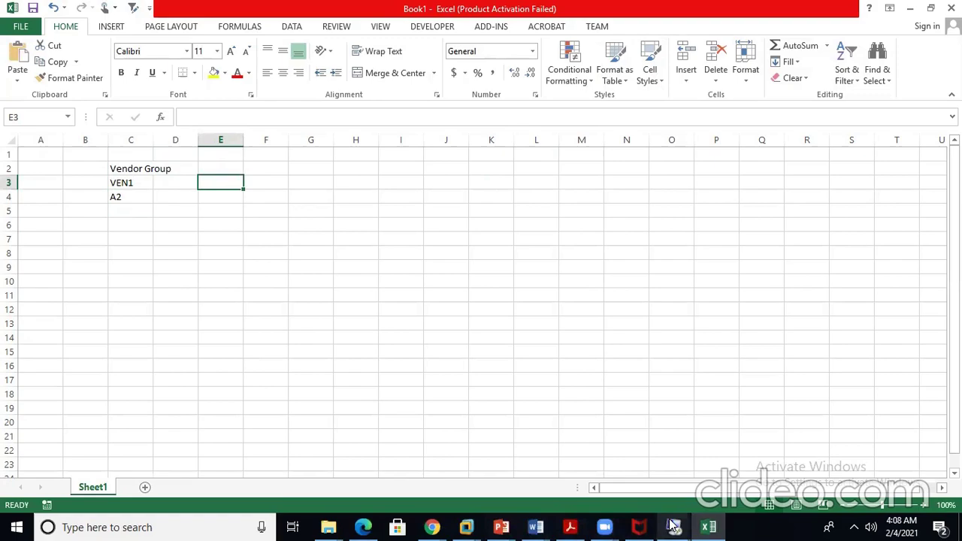
# Step: Switch back to the SAP business partner session and leave the BU_PARTNER intervals for the IMG structure
pyautogui.moveTo(672, 526)
pyautogui.click(604, 477)
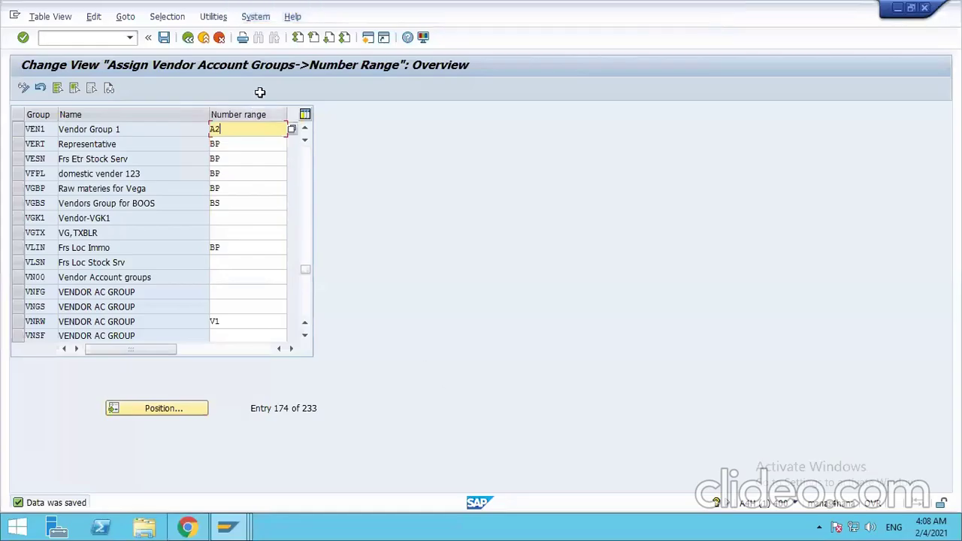
pyautogui.moveTo(233, 526)
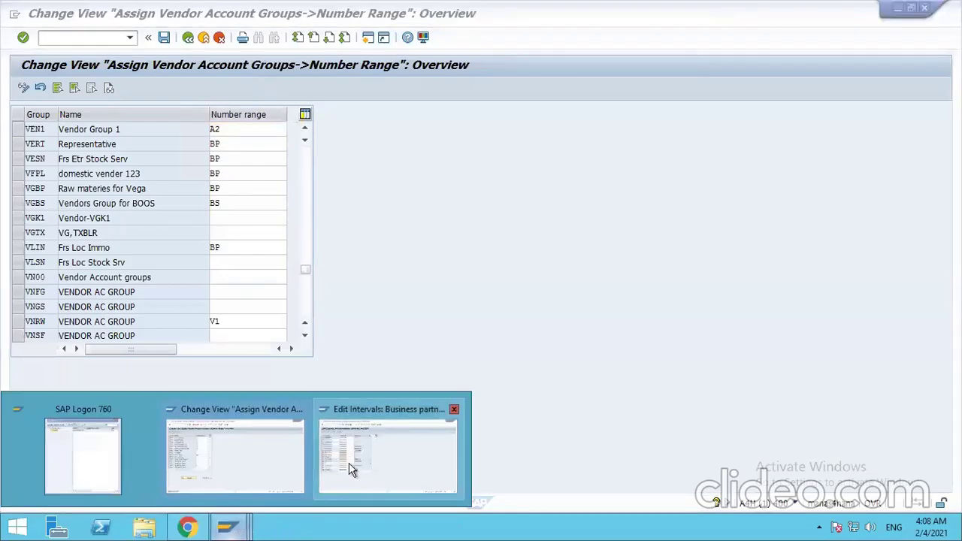
pyautogui.click(350, 464)
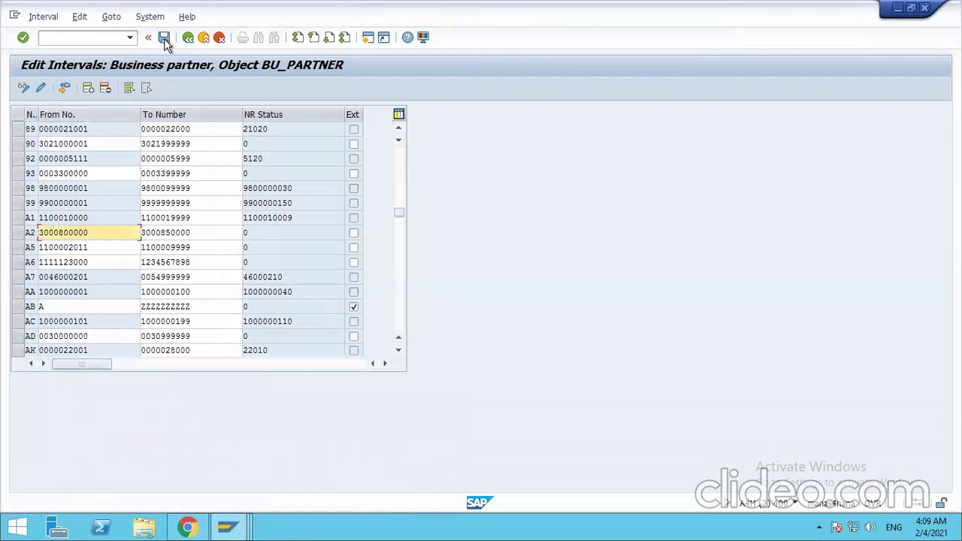
pyautogui.click(189, 38)
pyautogui.click(189, 38)
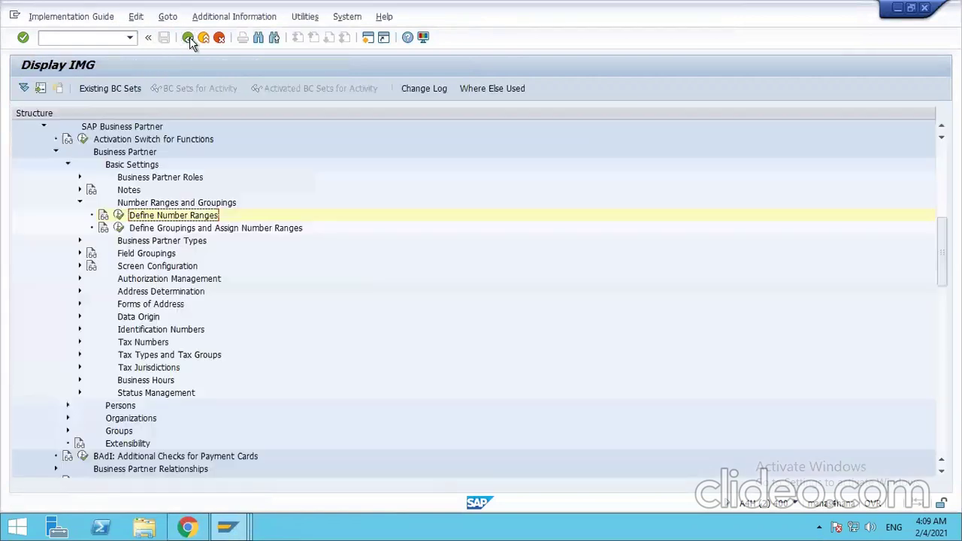
# Step: Open the IMG activity Define Groupings and Assign Number Ranges and start a new grouping entry
pyautogui.click(118, 228)
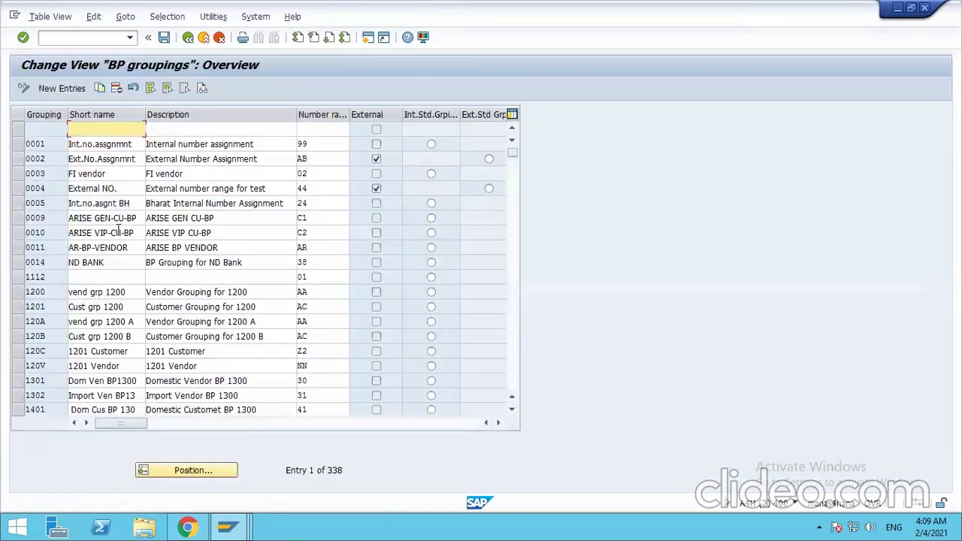
pyautogui.click(63, 89)
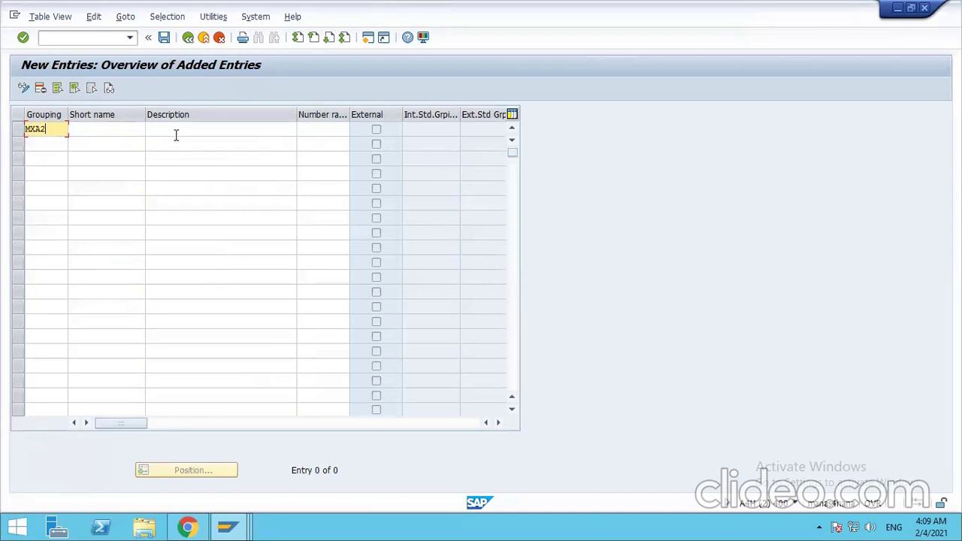
# Step: Enter grouping MXA2 in the new entries and assign it number range A2 from the list of available ranges
pyautogui.click(321, 129)
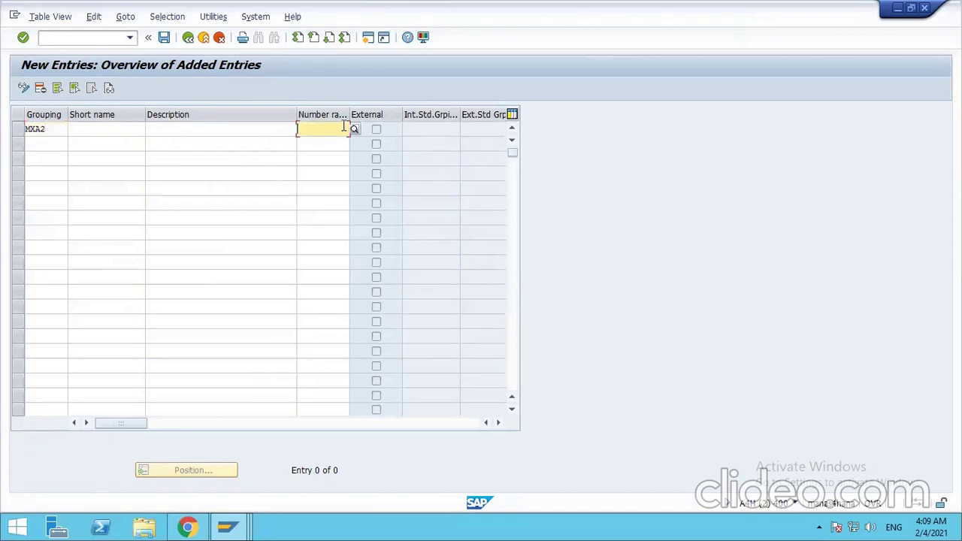
pyautogui.click(355, 129)
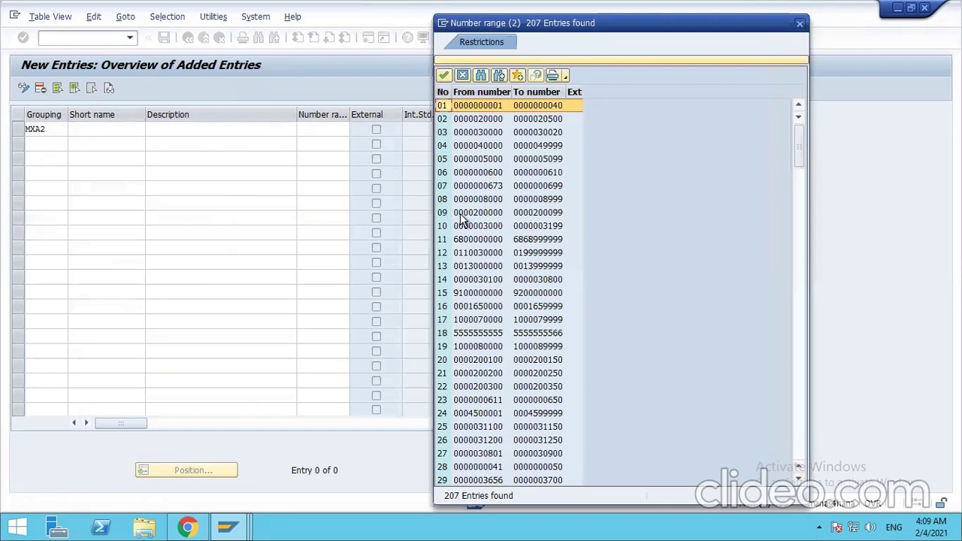
pyautogui.scroll(-10, 505, 321)
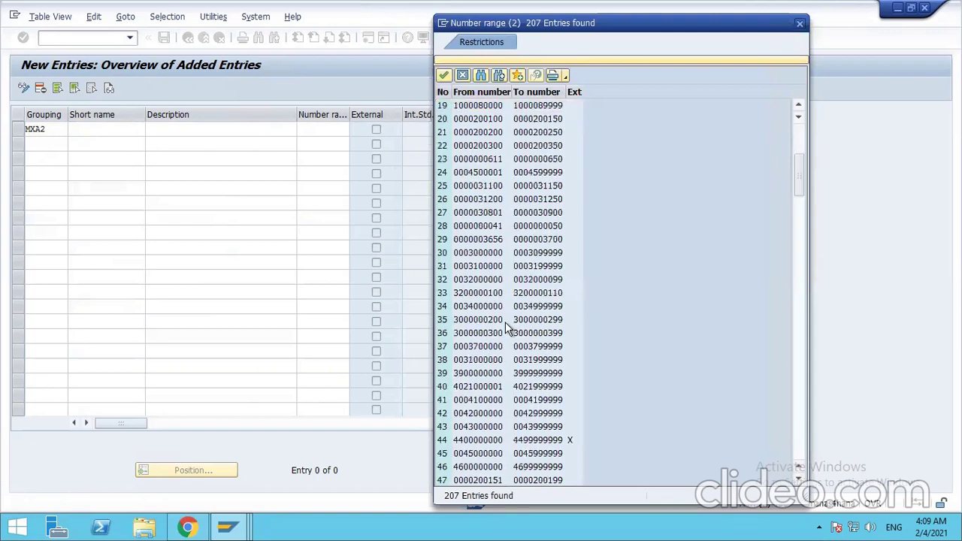
pyautogui.scroll(-6, 488, 334)
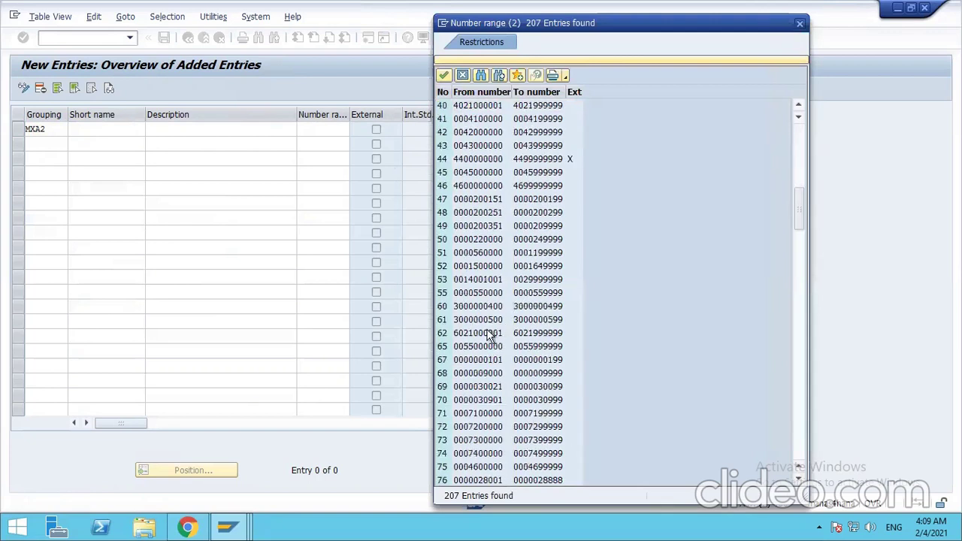
pyautogui.scroll(-9, 488, 334)
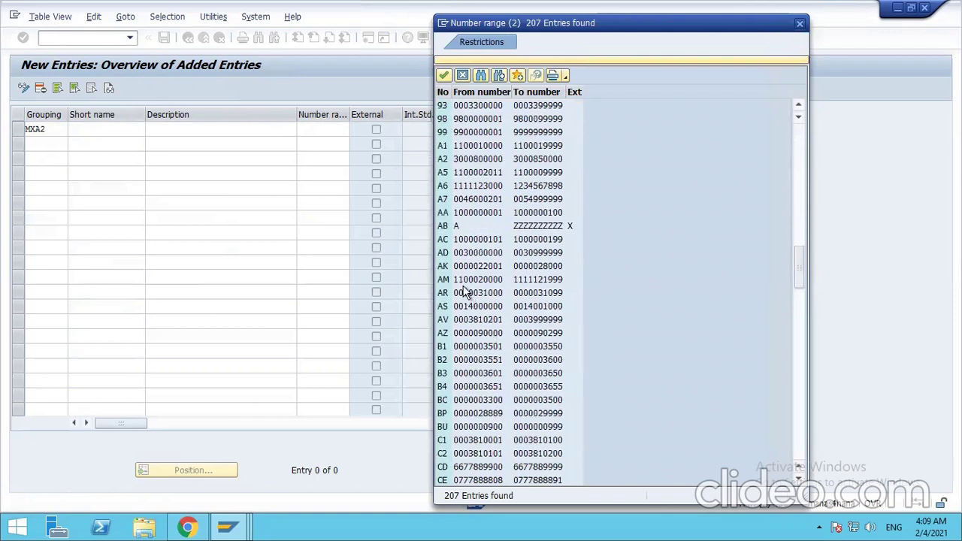
pyautogui.doubleClick(457, 164)
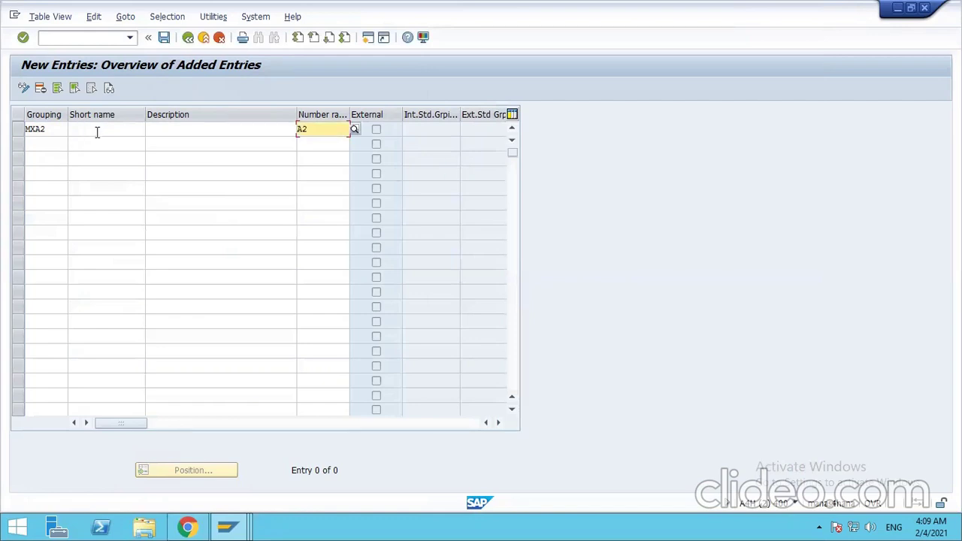
pyautogui.press('Return')
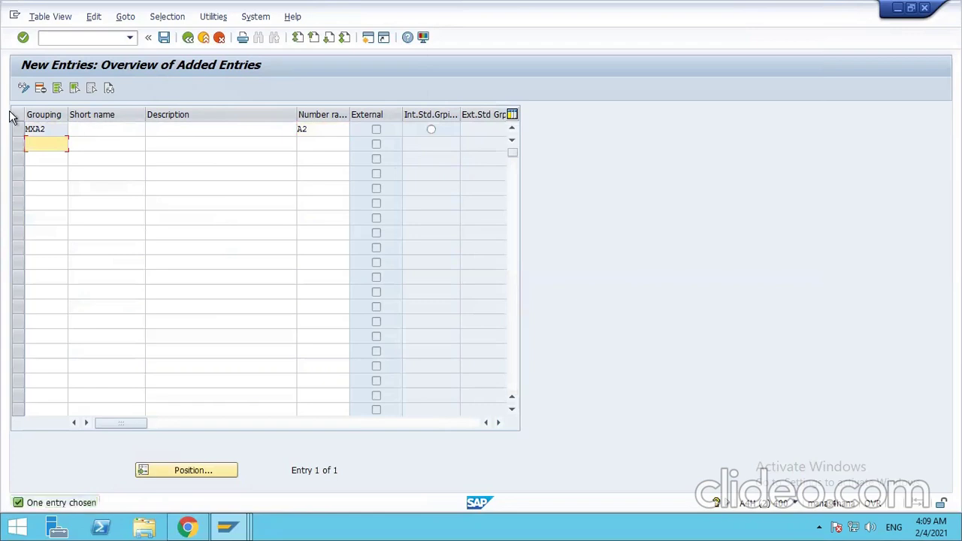
# Step: Set MXA2's short name and description to MXA2 Vend Grp, make it the internal standard grouping and try to save
pyautogui.click(92, 129)
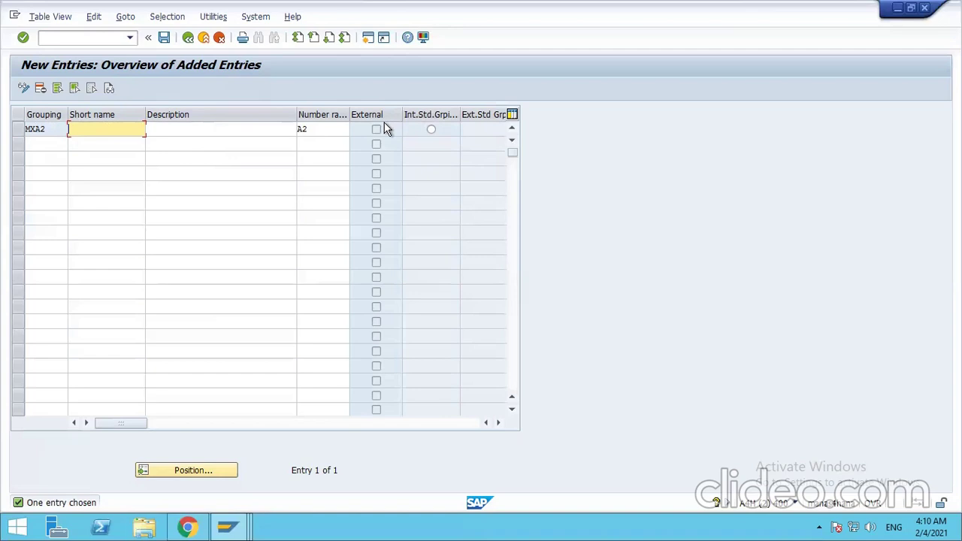
pyautogui.write('MXA2 Vend Grp')
pyautogui.click(182, 130)
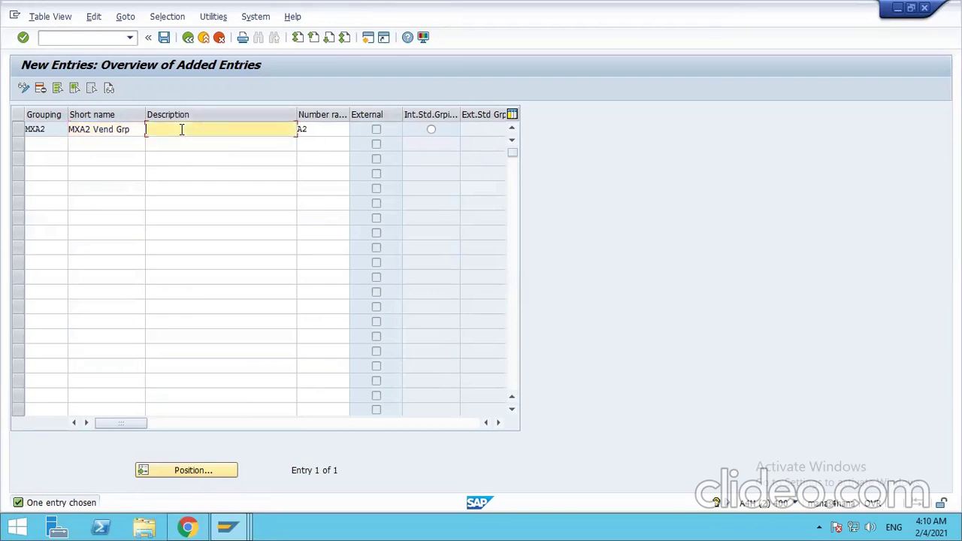
pyautogui.write('MXA2 Vend Grp')
pyautogui.click(430, 130)
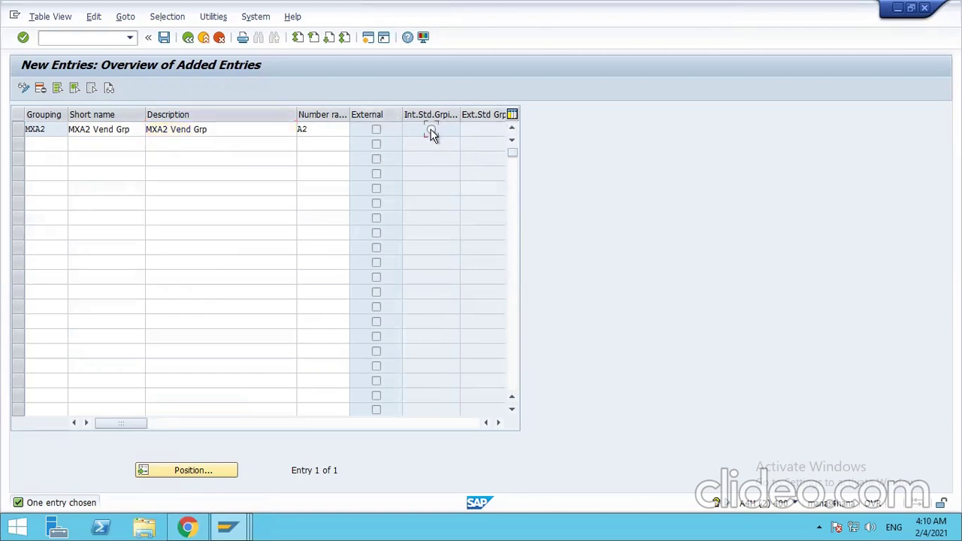
pyautogui.click(165, 37)
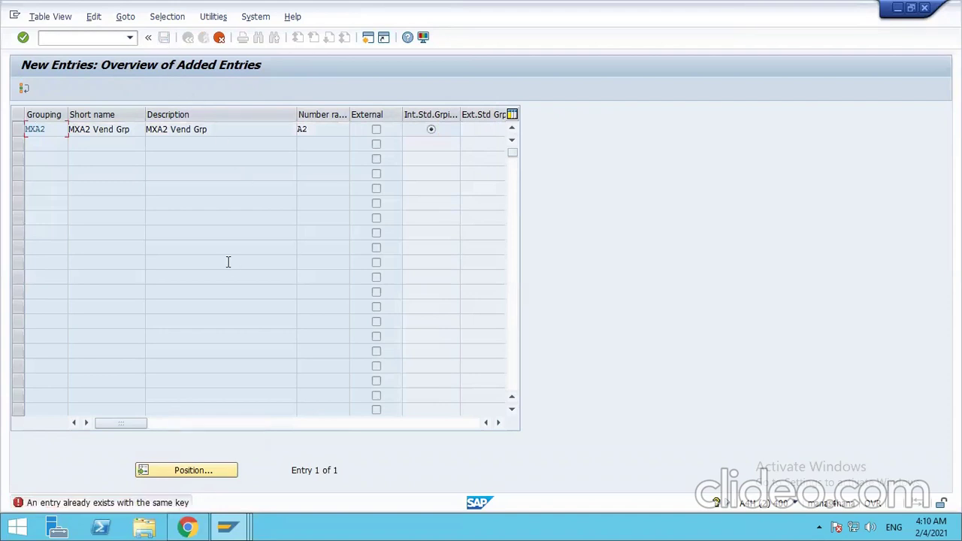
# Step: Cancel the unsaved edits and delete the MXA2 row from the new entries
pyautogui.click(218, 39)
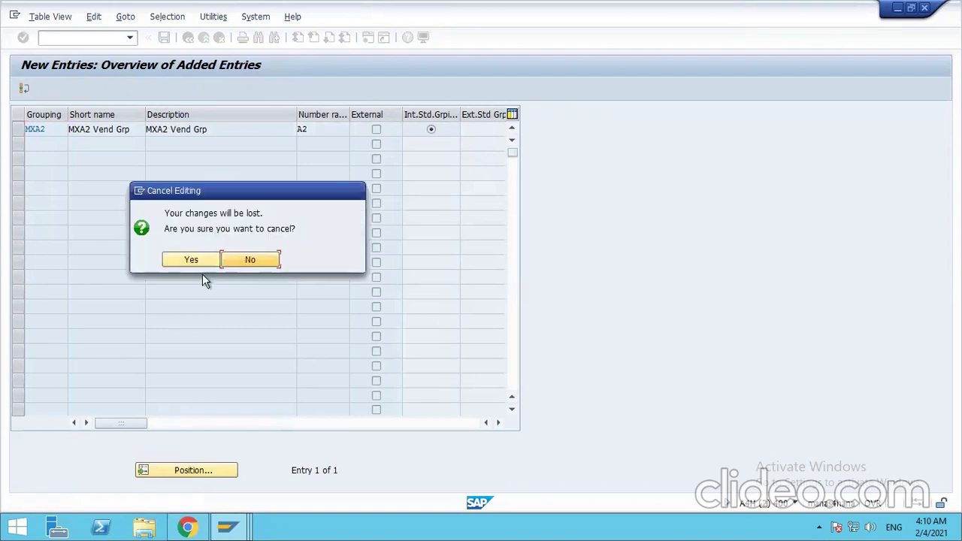
pyautogui.click(191, 258)
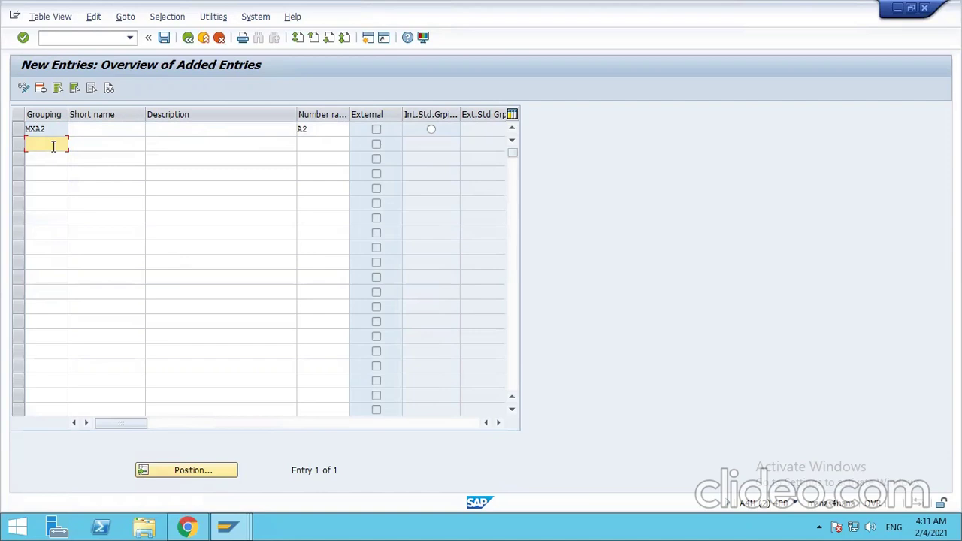
pyautogui.click(20, 132)
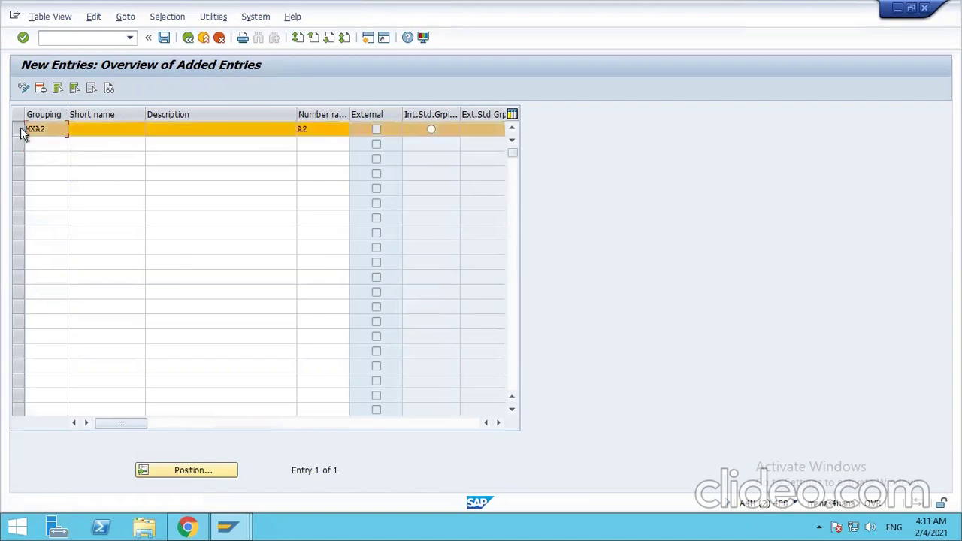
pyautogui.click(41, 88)
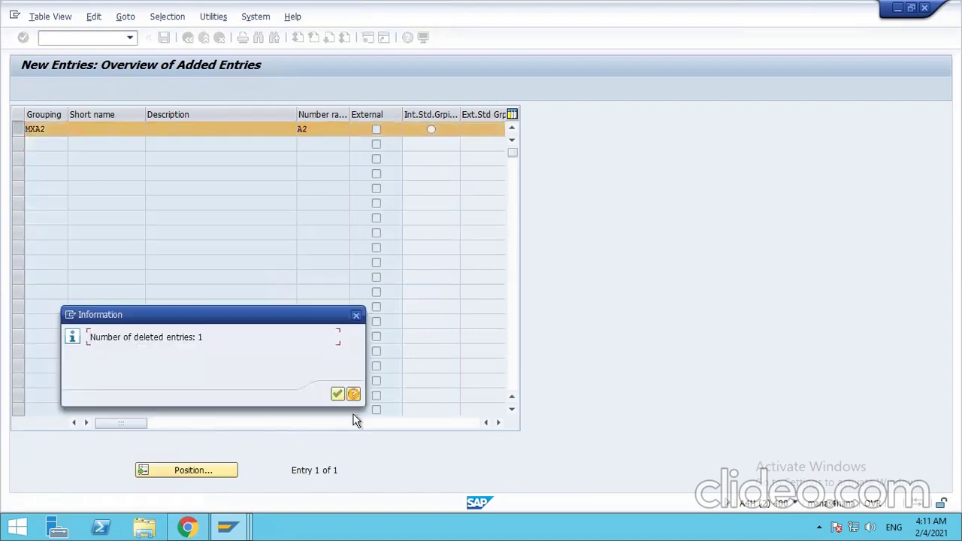
pyautogui.click(337, 393)
# Step: Start another new grouping entry with key MMA2 and assign it number range A2
pyautogui.click(64, 89)
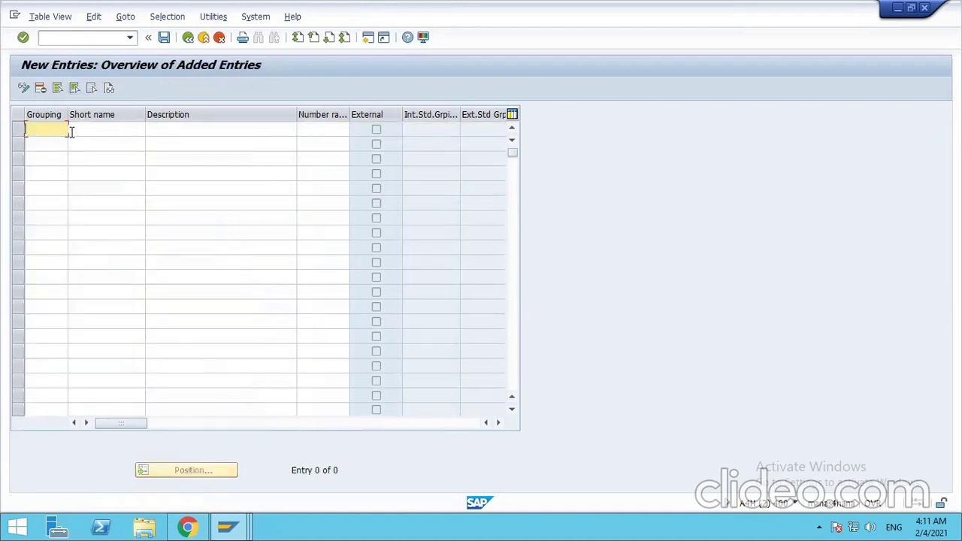
pyautogui.write('MMA2')
pyautogui.click(328, 129)
pyautogui.write('A2')
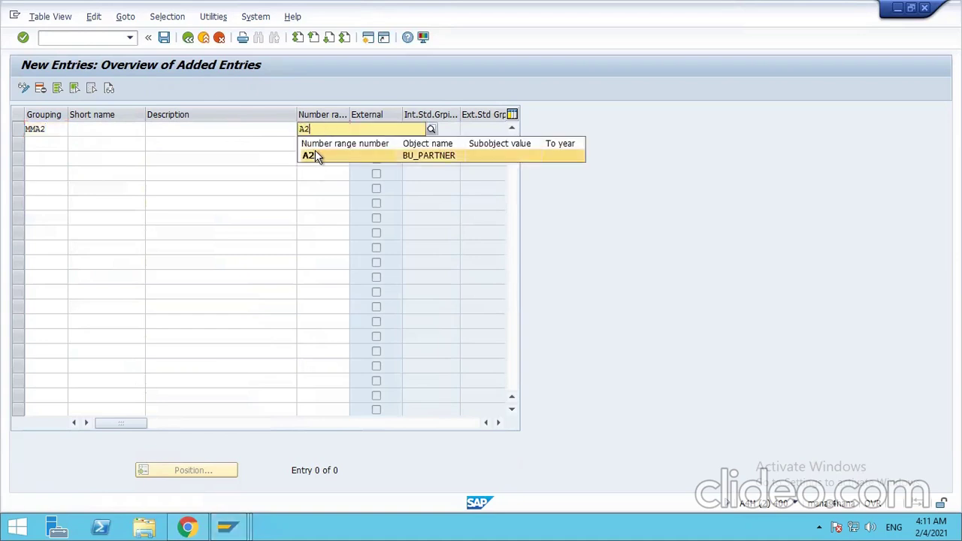
pyautogui.click(316, 154)
# Step: Give MMA2 the short name MMA2 Vend and description MMA2 VEND, make it the internal standard grouping and try to save
pyautogui.click(123, 130)
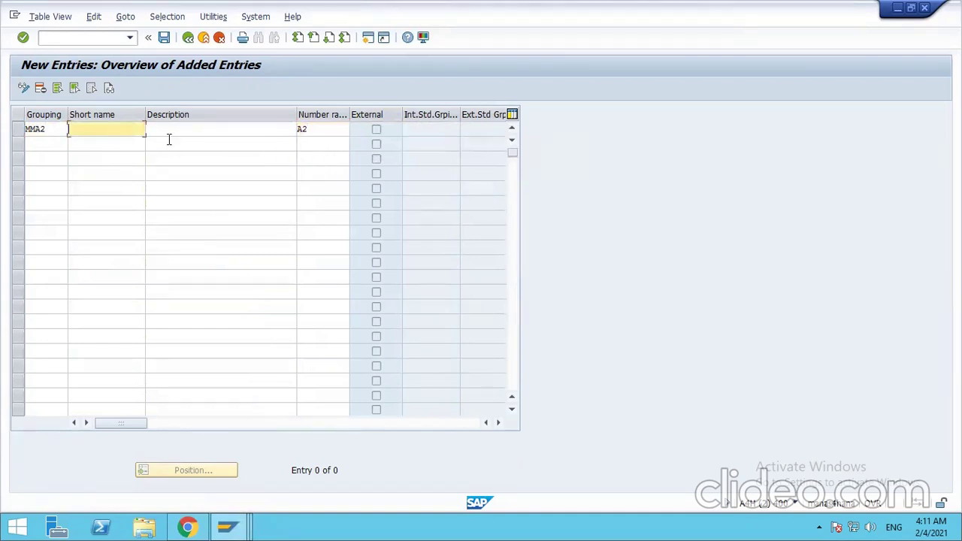
pyautogui.write('MMA2 Vend')
pyautogui.click(169, 129)
pyautogui.write('MMA2')
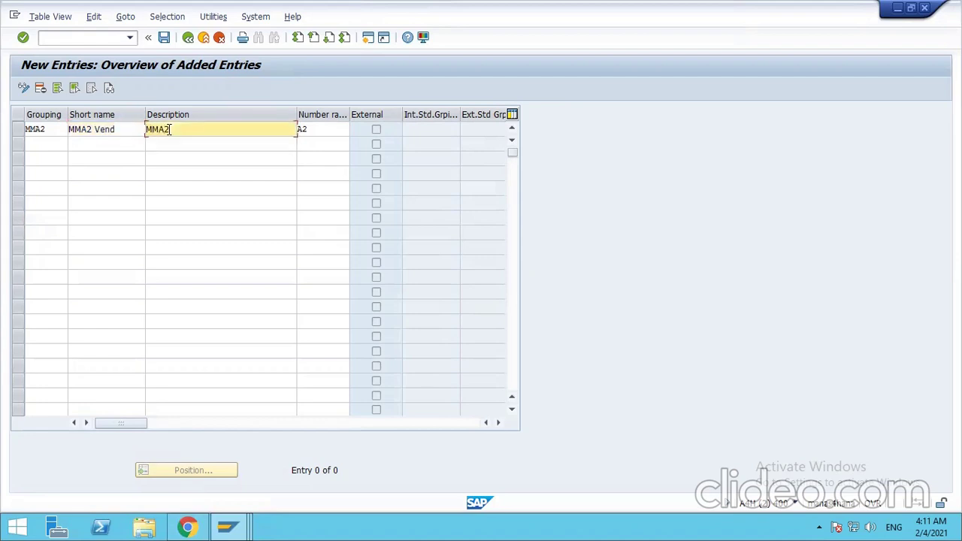
pyautogui.write(' VEND')
pyautogui.press('Return')
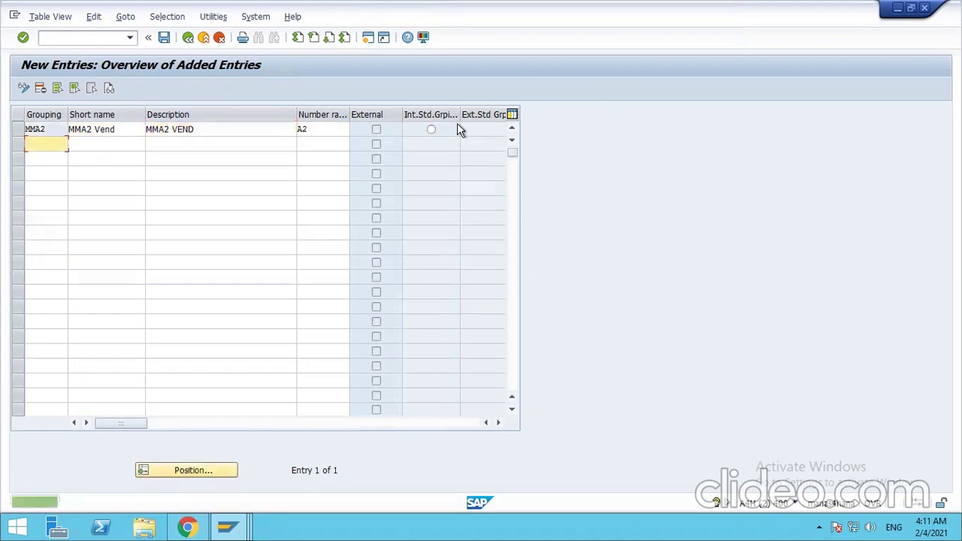
pyautogui.click(429, 130)
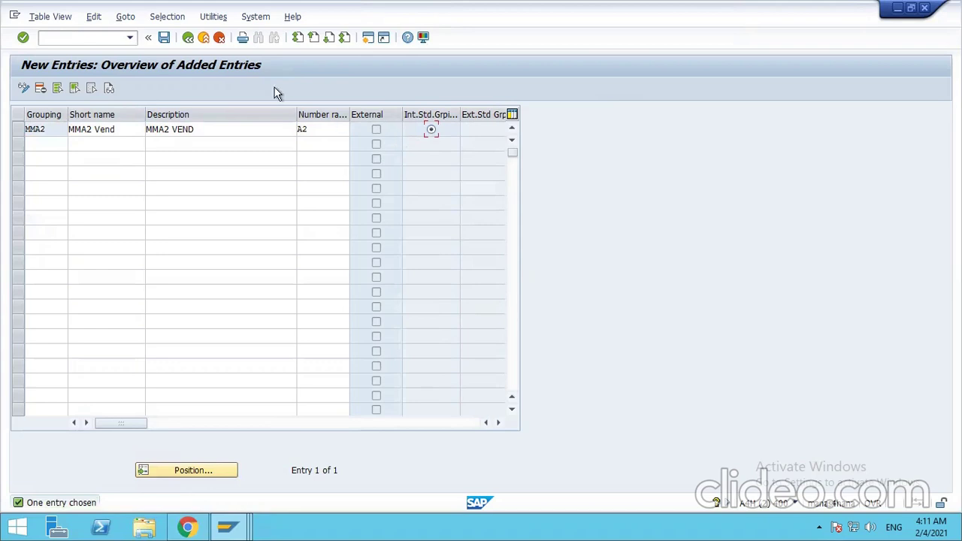
pyautogui.click(164, 38)
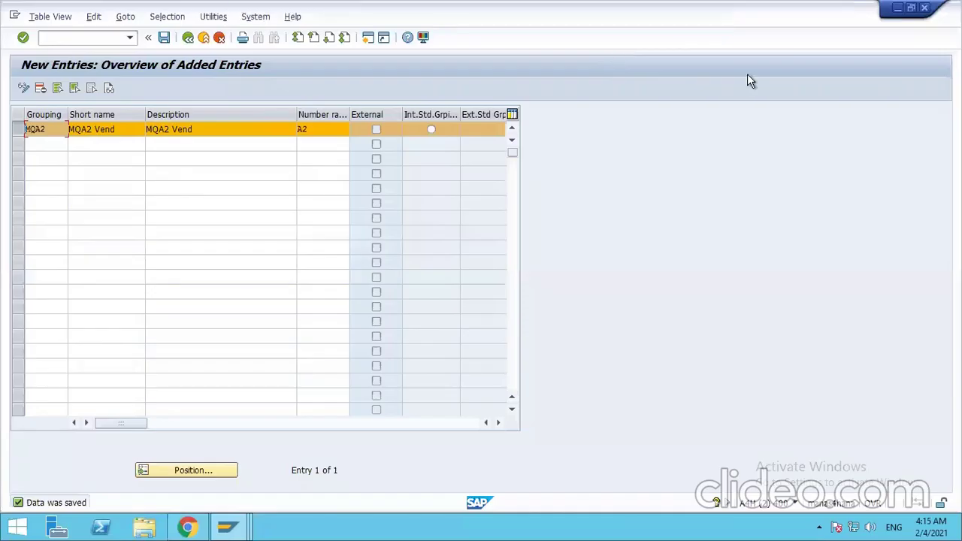
# Step: Leave the saved MQA2 entry and the BP groupings overview to return to the IMG structure
pyautogui.click(44, 129)
pyautogui.click(187, 37)
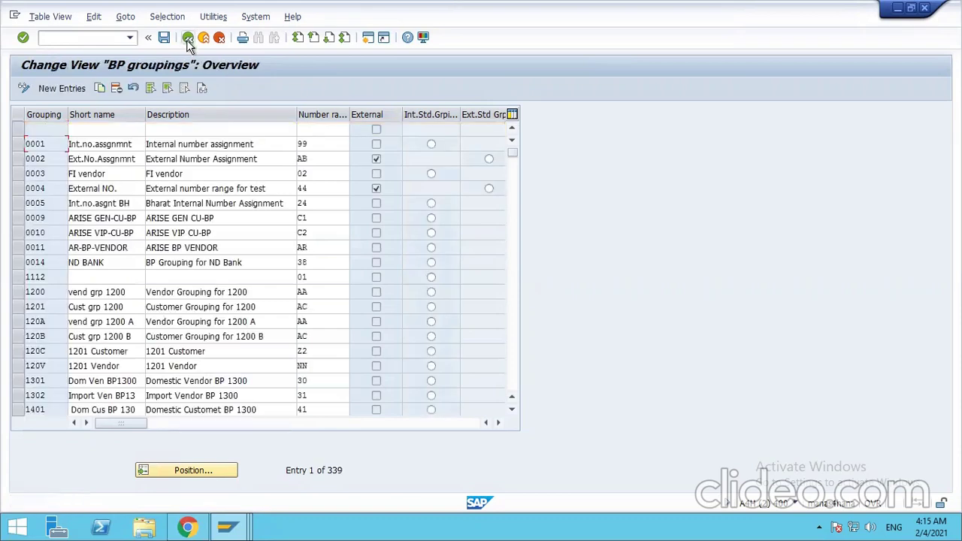
pyautogui.click(188, 37)
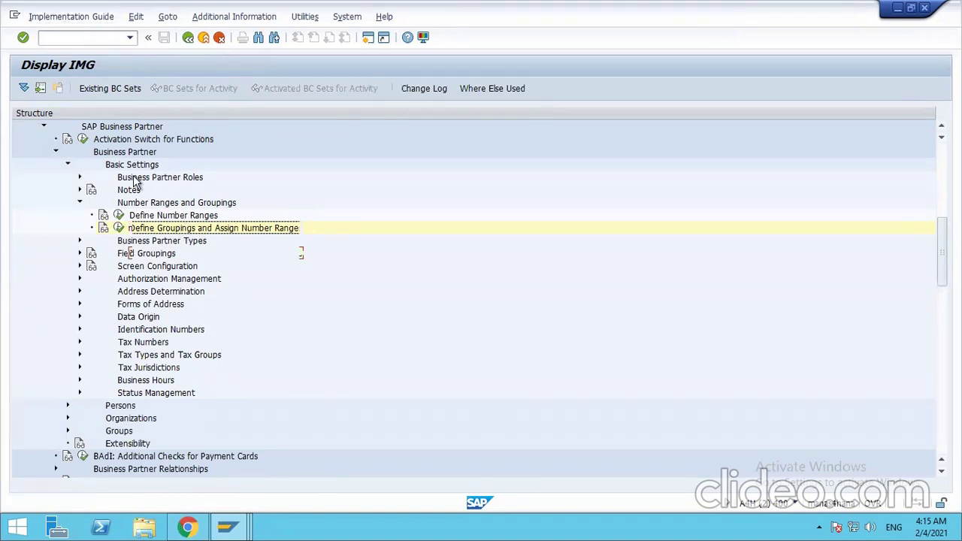
# Step: Review vendor group VEN1's number range assignment in the other SAP session, then return to the Display IMG session
pyautogui.scroll(2, 197, 475)
pyautogui.moveTo(224, 526)
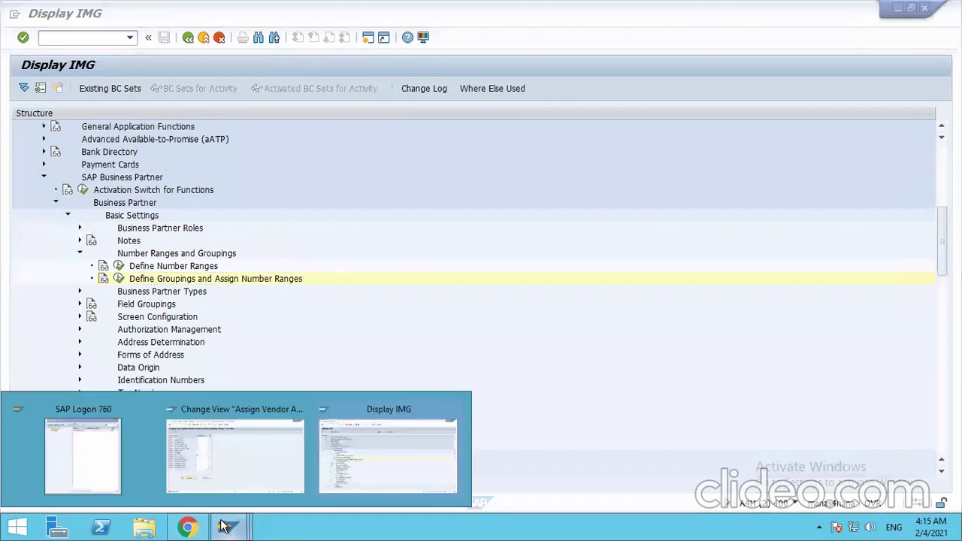
pyautogui.click(211, 460)
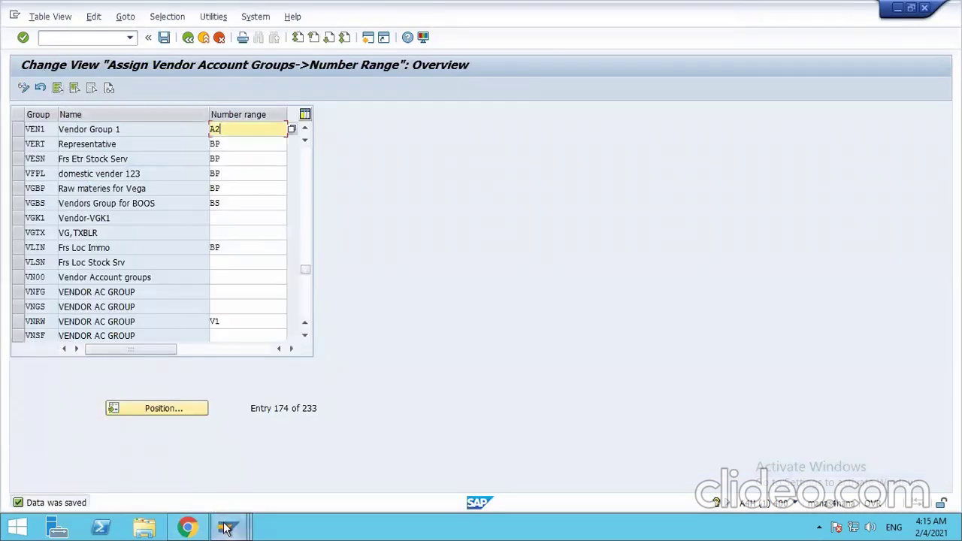
pyautogui.moveTo(224, 528)
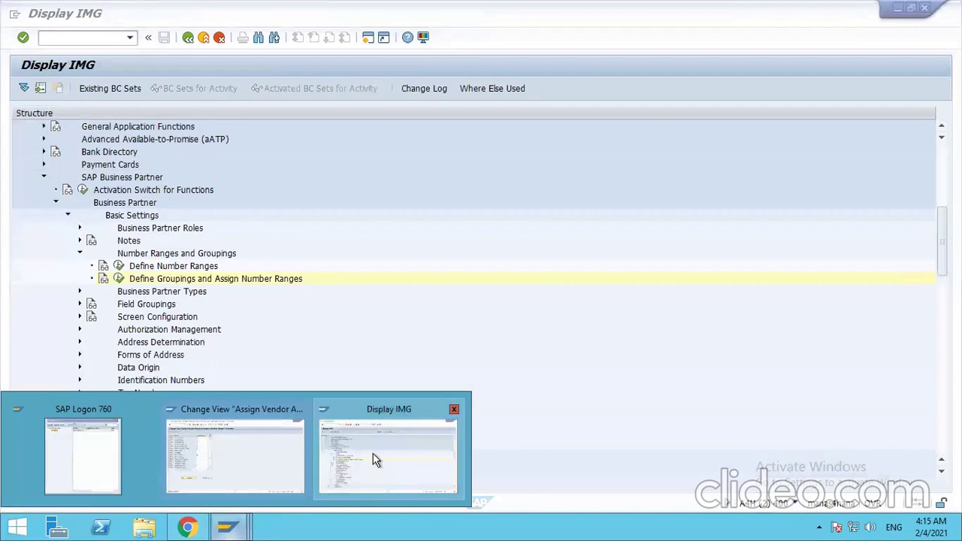
pyautogui.click(375, 460)
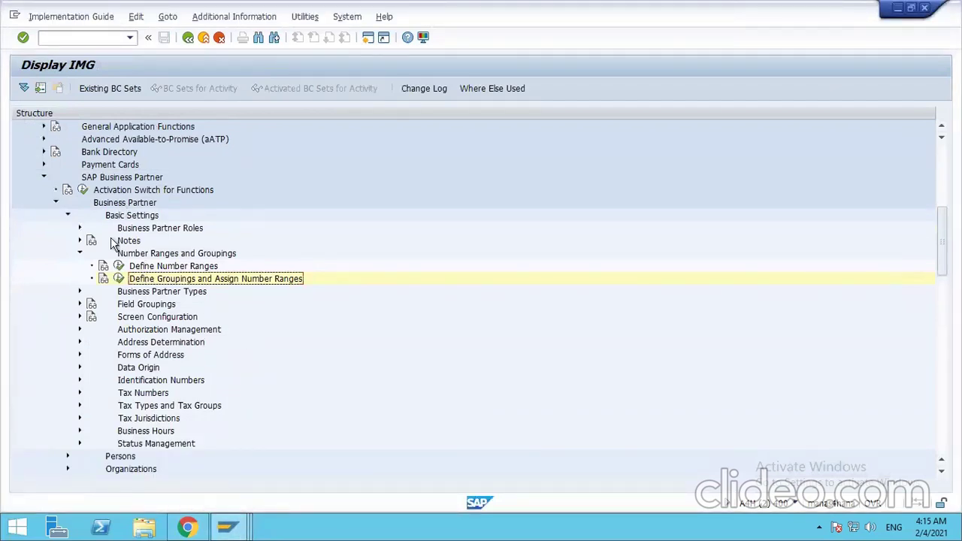
# Step: Collapse the SAP Business Partner branch of the IMG and expand Master Data Synchronization
pyautogui.click(67, 215)
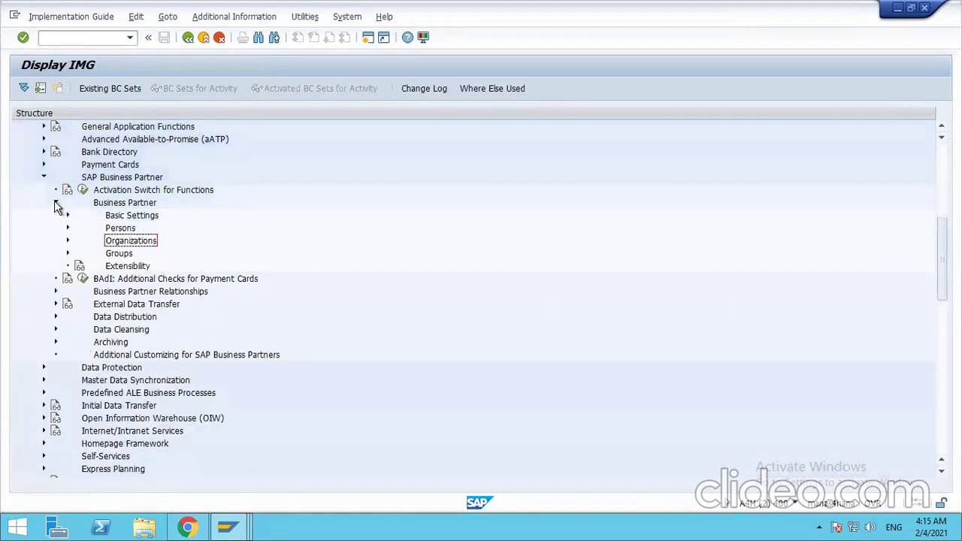
pyautogui.click(56, 202)
pyautogui.click(43, 176)
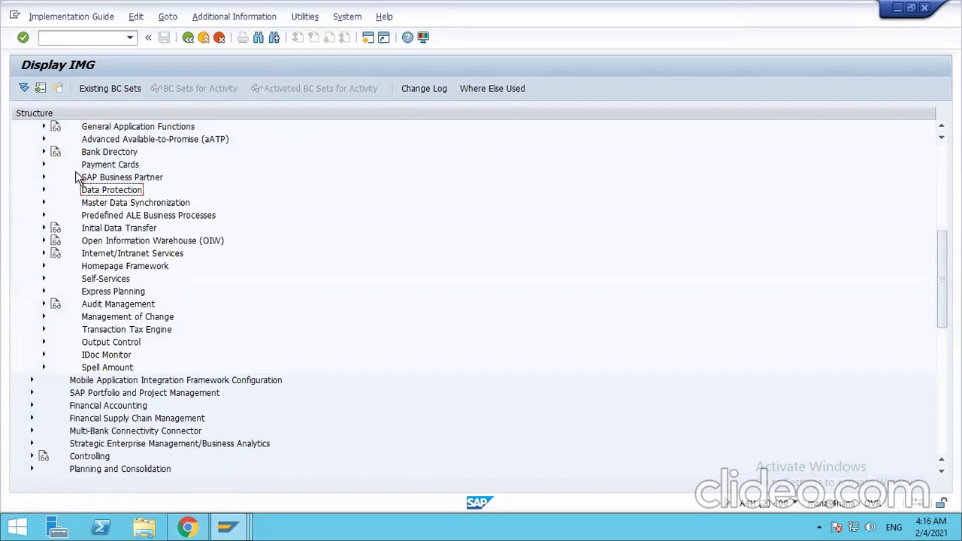
pyautogui.click(103, 179)
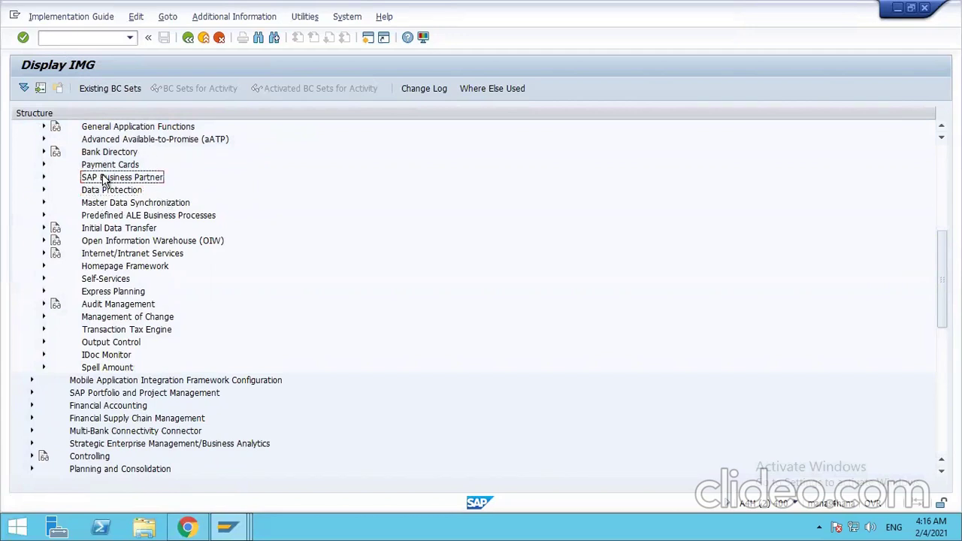
pyautogui.click(113, 204)
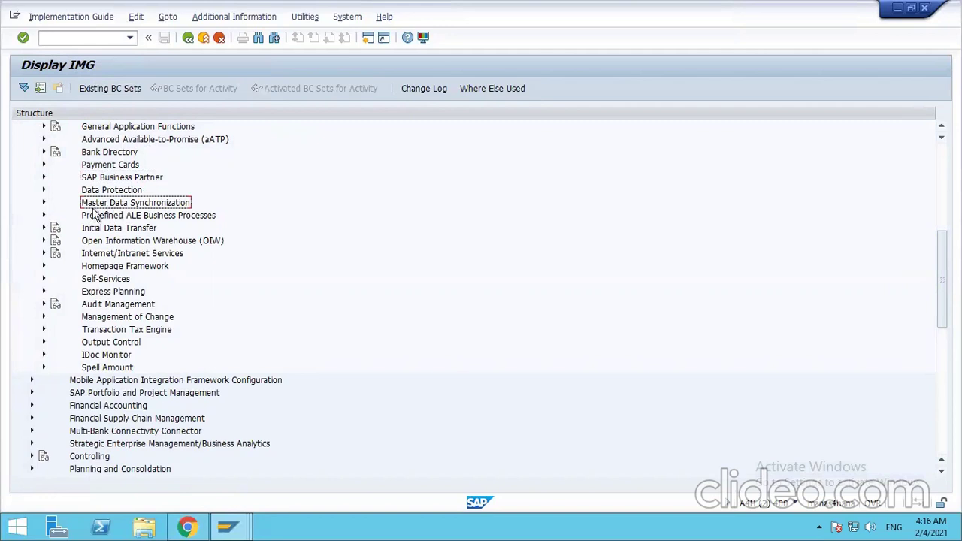
pyautogui.click(44, 203)
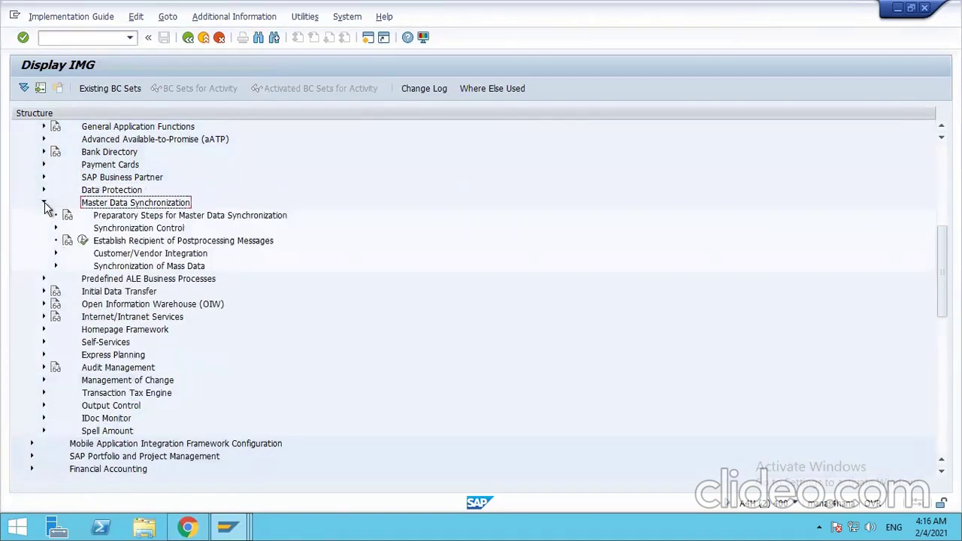
# Step: Under Customer/Vendor Integration, expand the vendor integration settings down to Assign Keys and open Define Number Assignment for Direction BP to Vendor
pyautogui.click(122, 256)
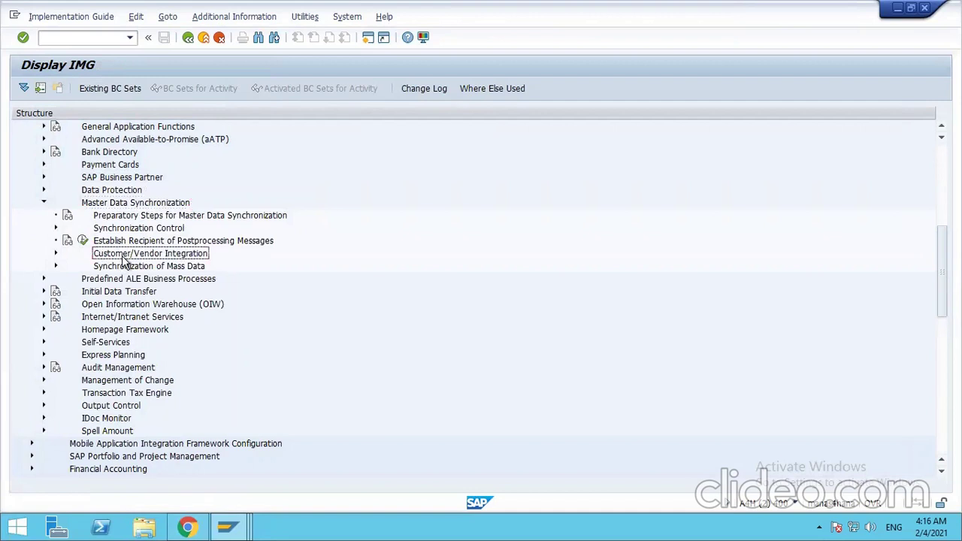
pyautogui.click(56, 254)
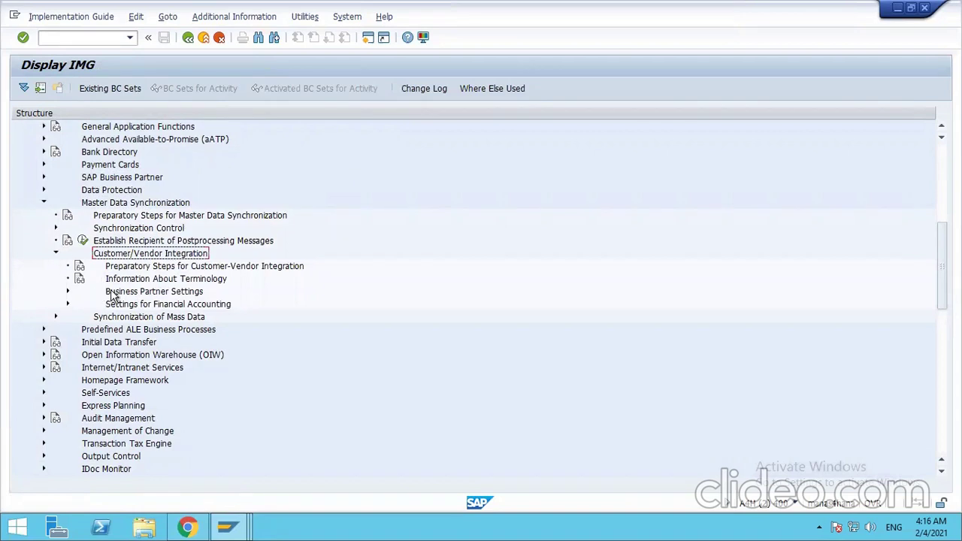
pyautogui.click(68, 292)
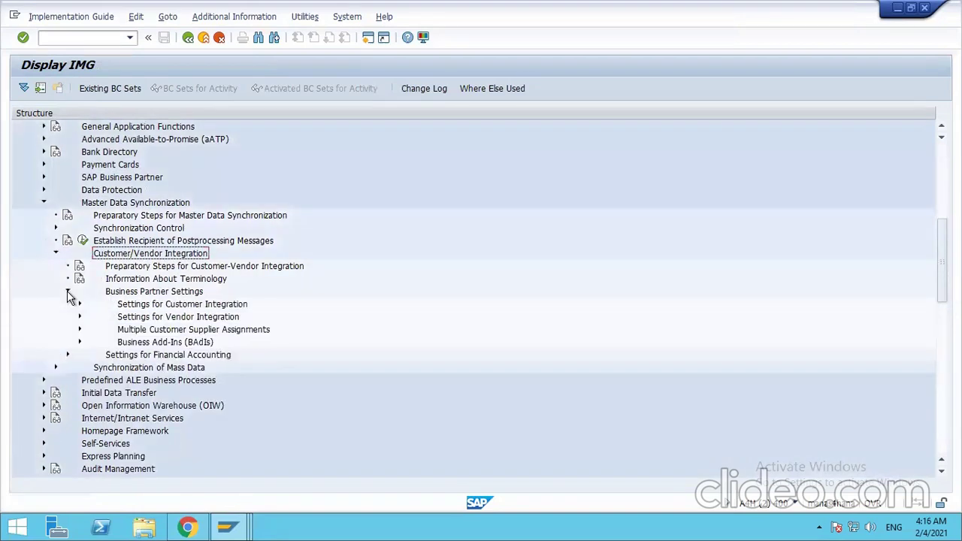
pyautogui.click(183, 319)
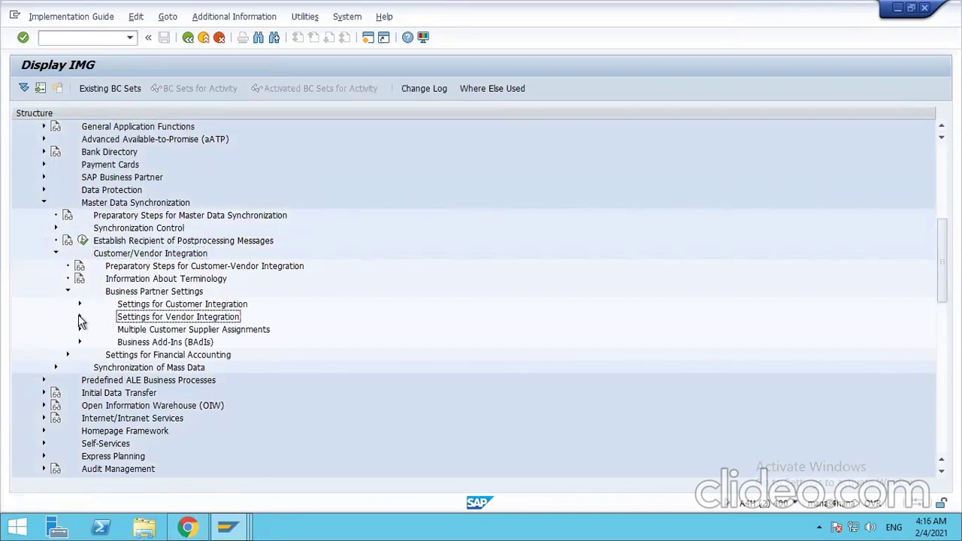
pyautogui.click(80, 318)
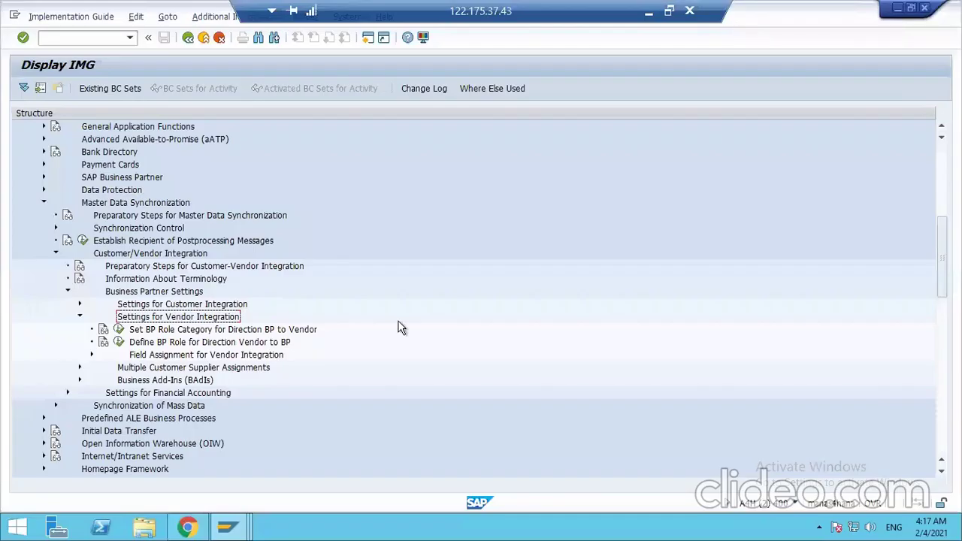
pyautogui.click(91, 355)
pyautogui.click(103, 368)
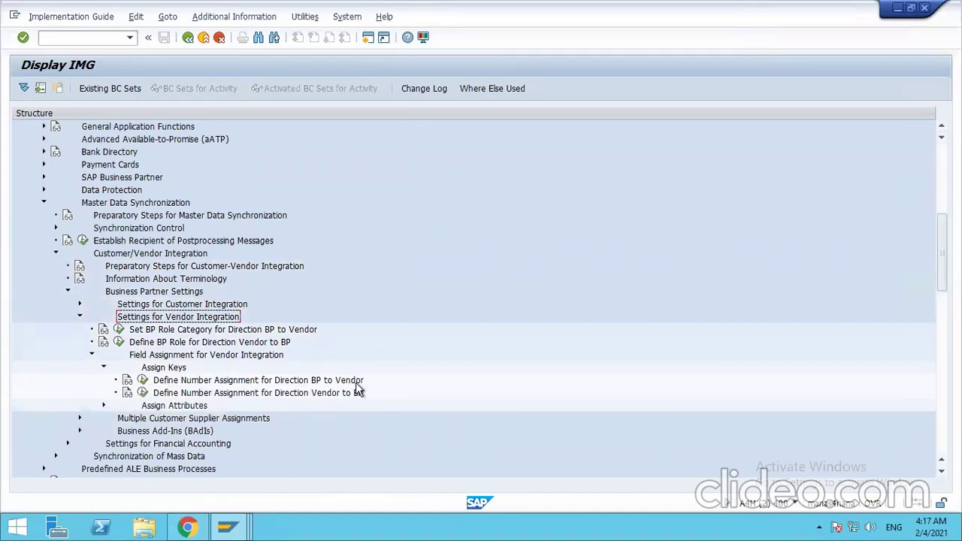
pyautogui.click(143, 391)
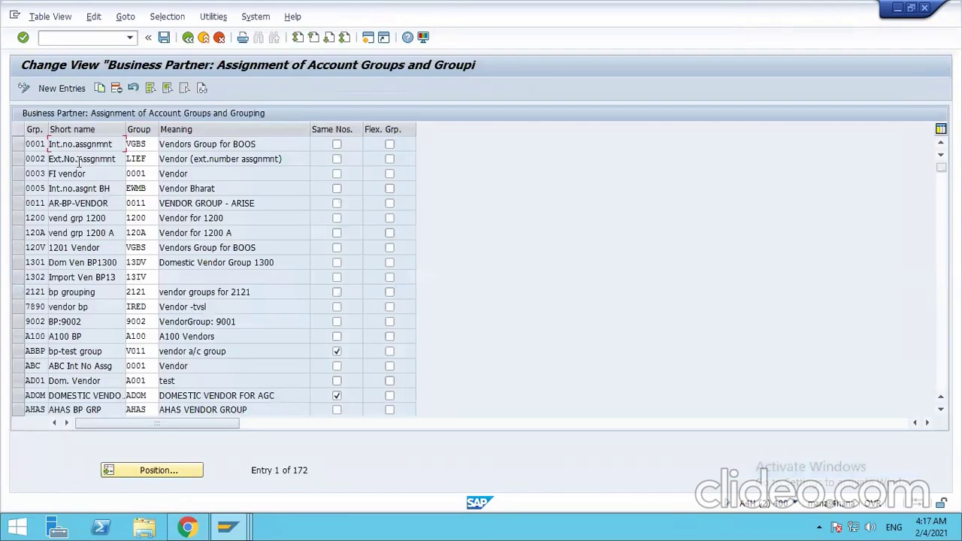
# Step: Start new entries in the account group and grouping assignment view and widen the Grp. column
pyautogui.moveTo(47, 132); pyautogui.dragTo(52, 132)
pyautogui.click(67, 90)
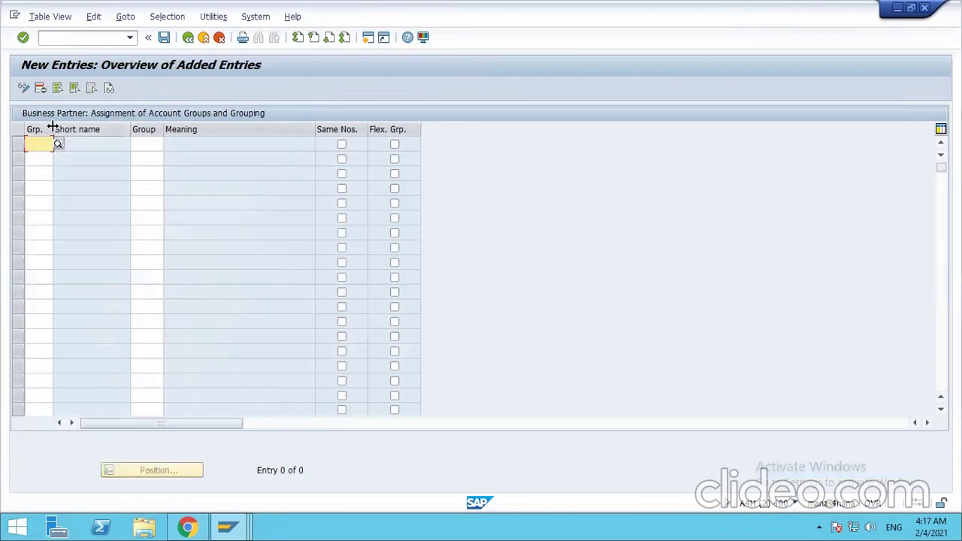
pyautogui.moveTo(53, 129); pyautogui.dragTo(60, 124)
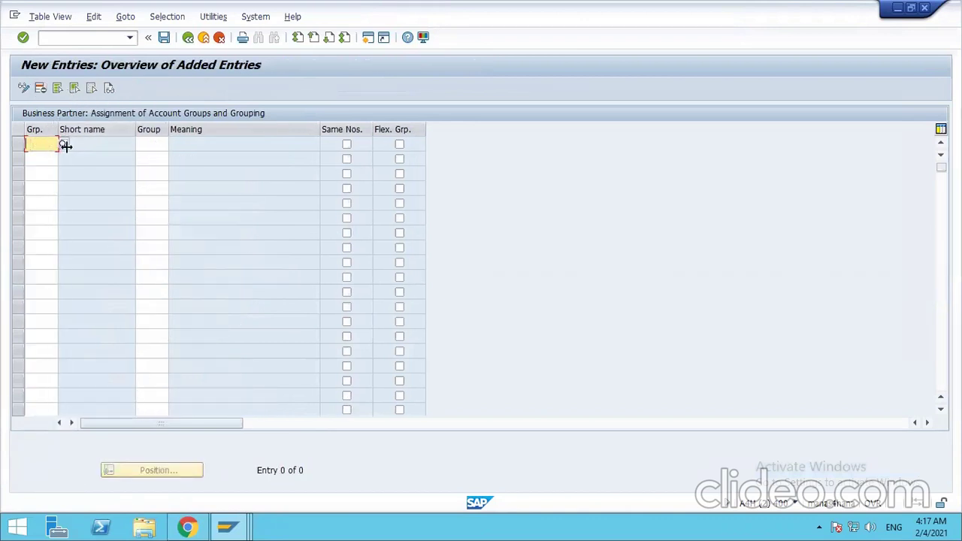
# Step: Look through the list of available business partner groupings for the vendor grouping, then close it without choosing an entry
pyautogui.click(64, 145)
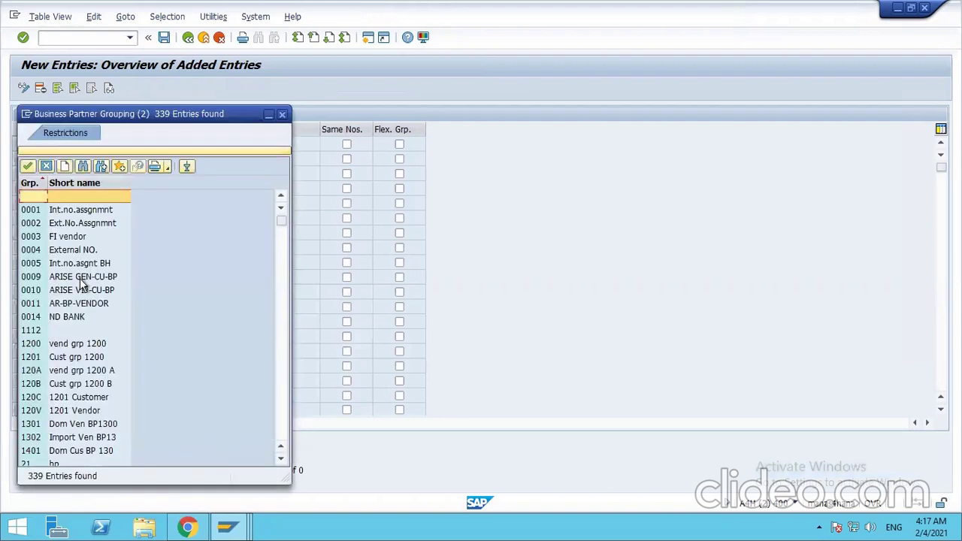
pyautogui.scroll(-4, 84, 326)
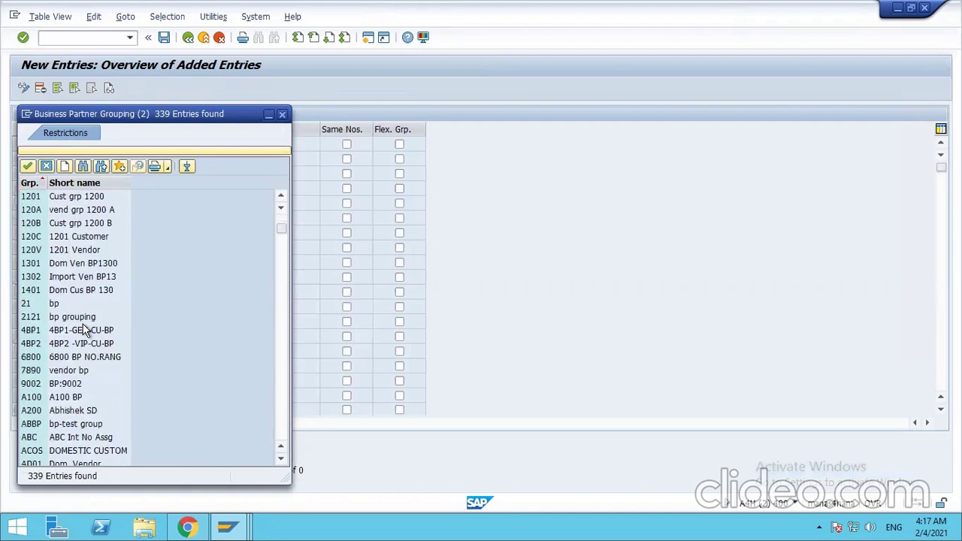
pyautogui.scroll(-6, 85, 329)
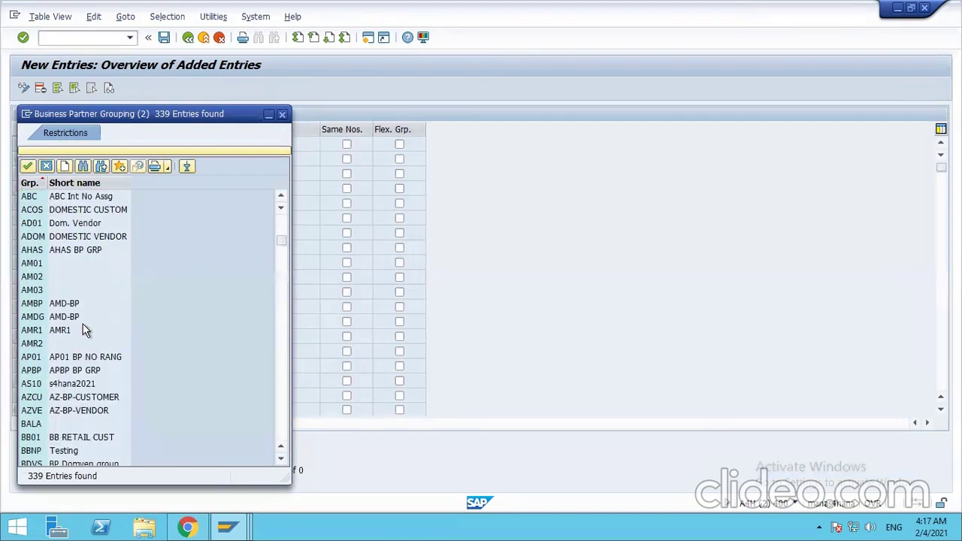
pyautogui.scroll(-3, 85, 330)
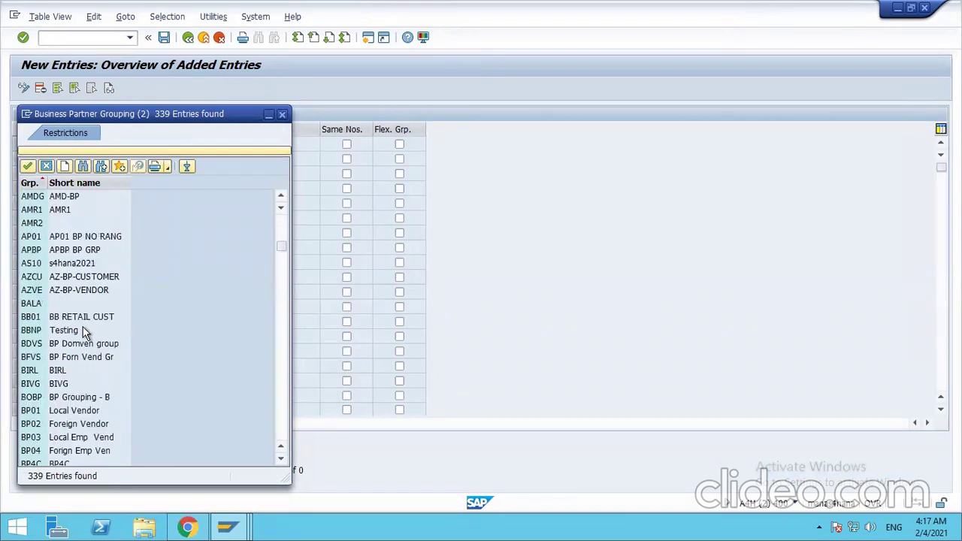
pyautogui.scroll(-20, 85, 332)
pyautogui.scroll(-20, 85, 342)
pyautogui.scroll(-9, 85, 342)
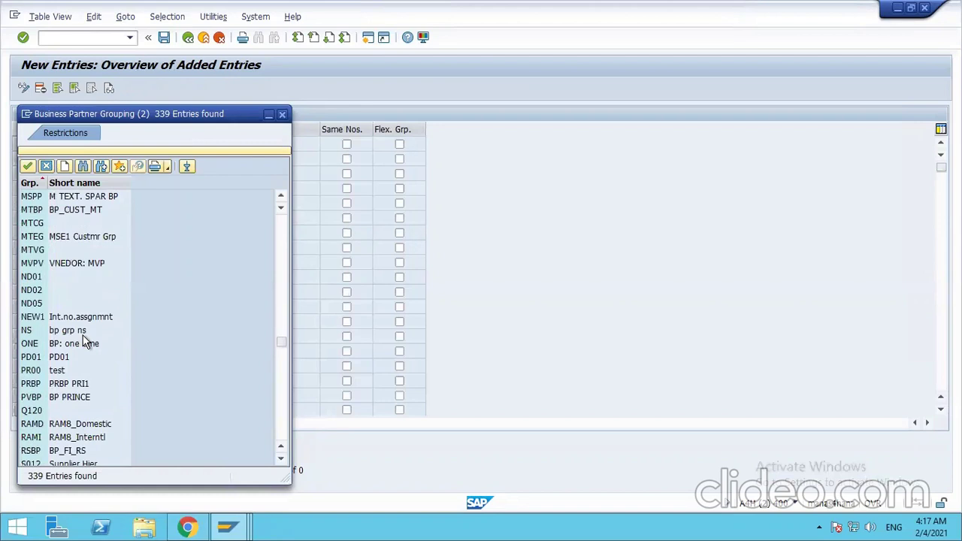
pyautogui.scroll(1, 85, 341)
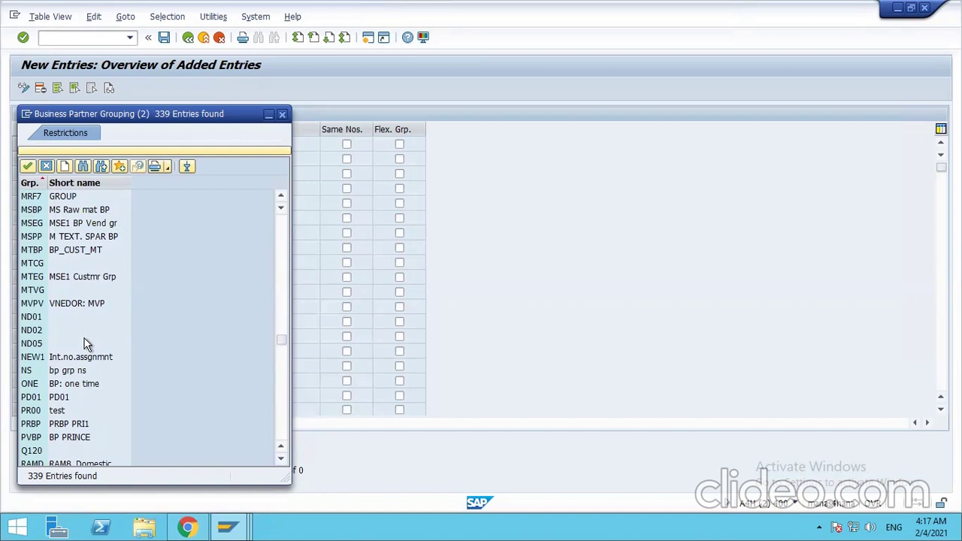
pyautogui.scroll(-2, 84, 344)
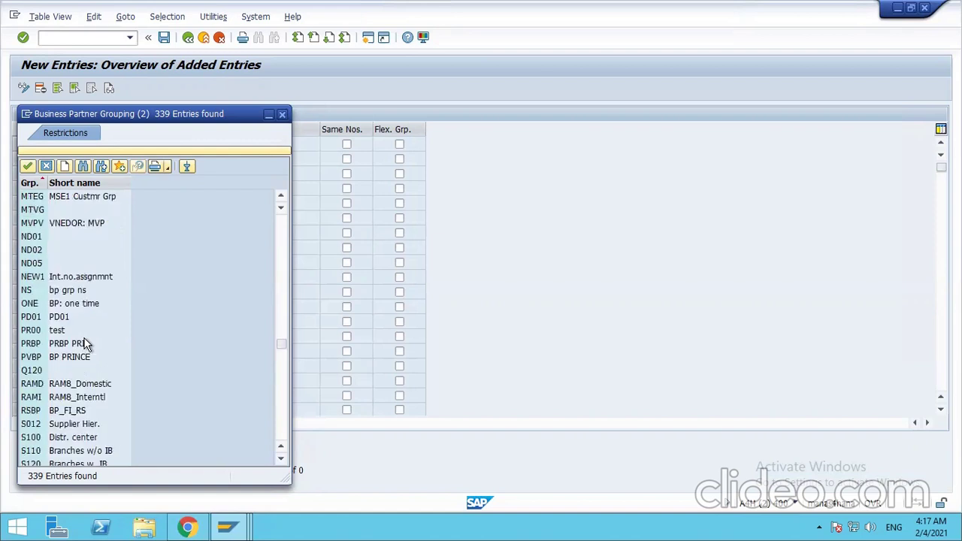
pyautogui.scroll(-13, 85, 343)
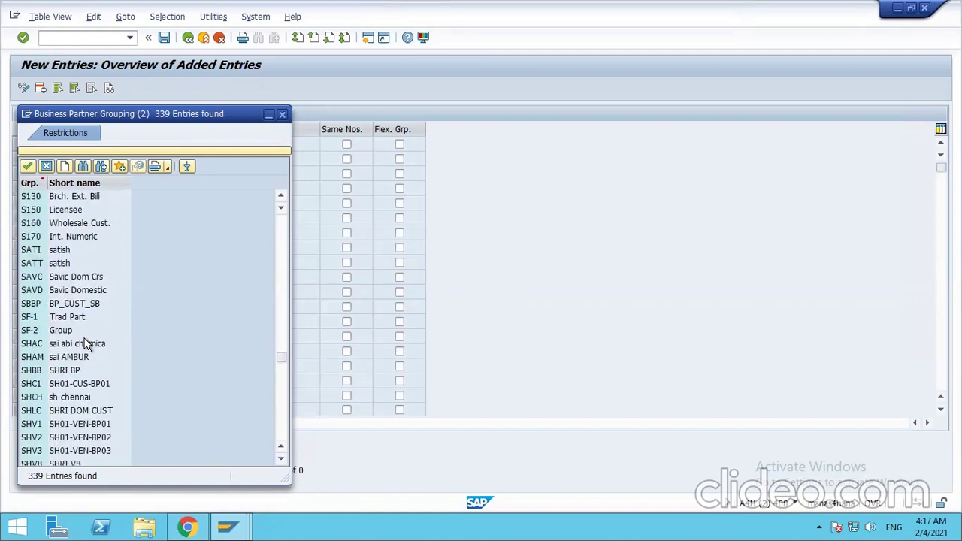
pyautogui.scroll(-8, 85, 343)
pyautogui.scroll(15, 85, 344)
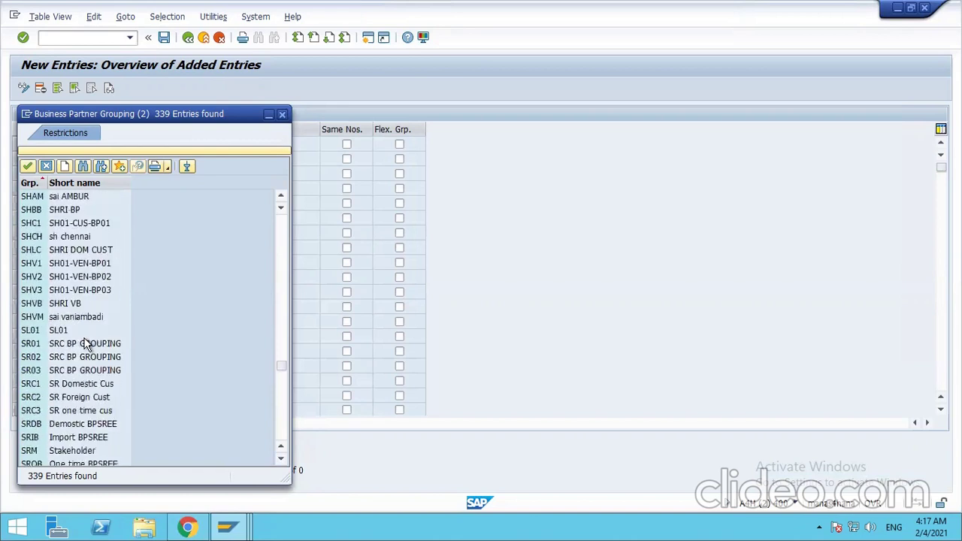
pyautogui.scroll(20, 85, 343)
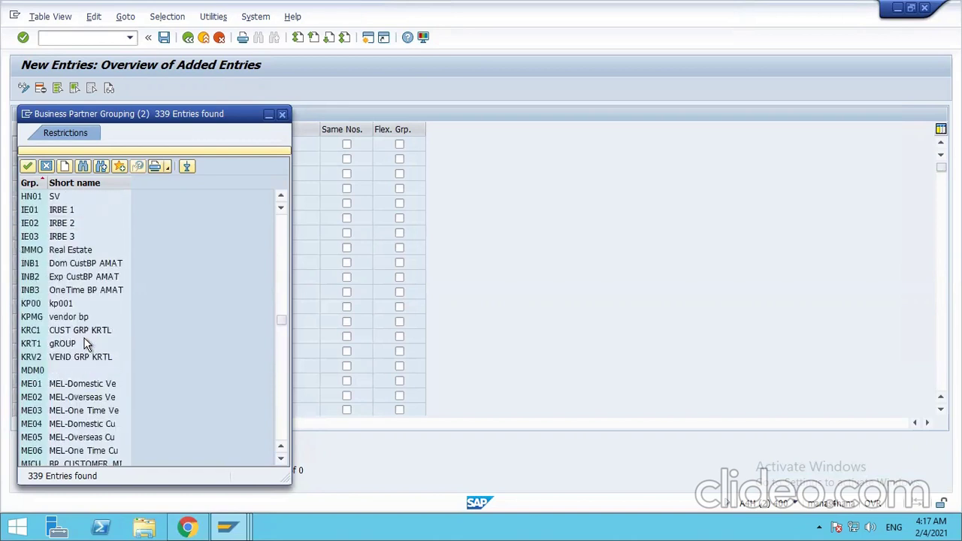
pyautogui.click(282, 113)
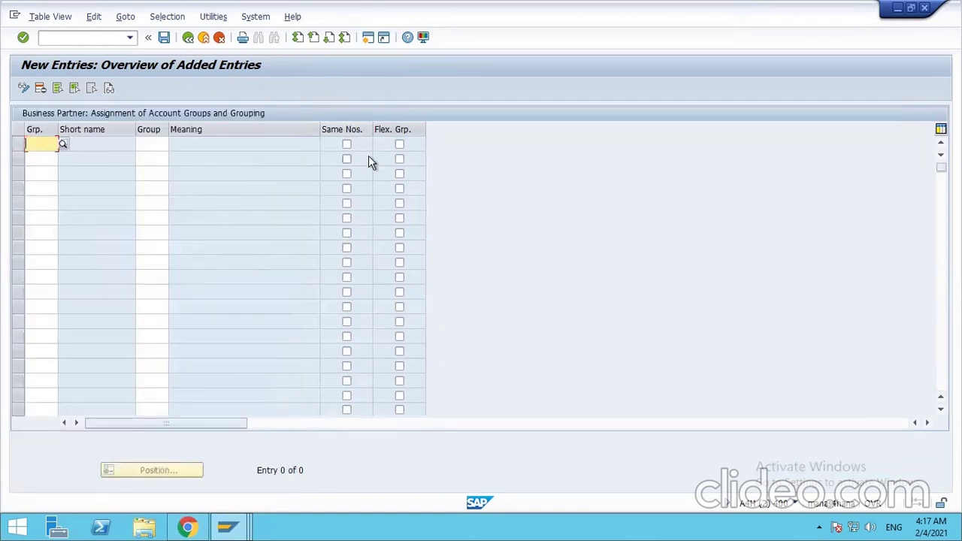
# Step: Assign grouping MQA2 to vendor account group VEN1 in the first row and enable Same Nos
pyautogui.write('MQ')
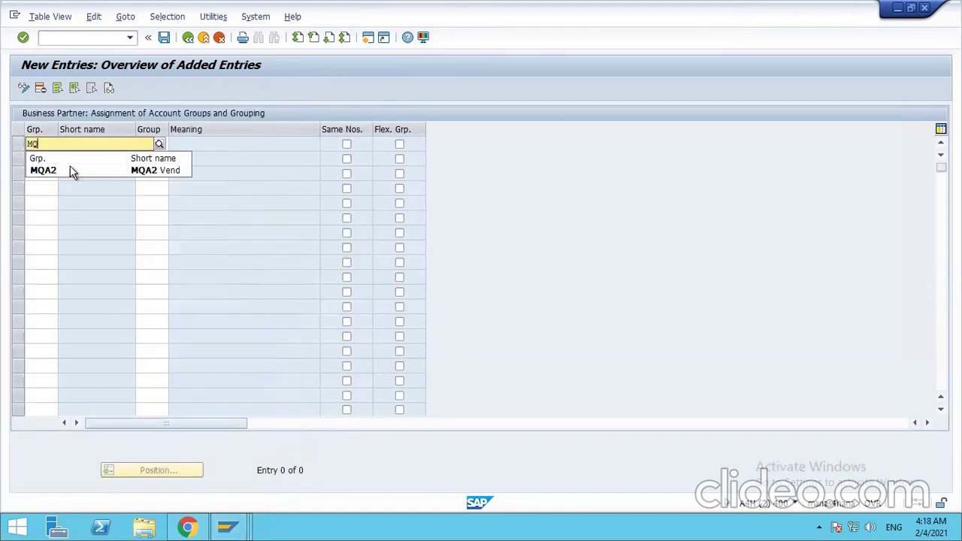
pyautogui.click(41, 170)
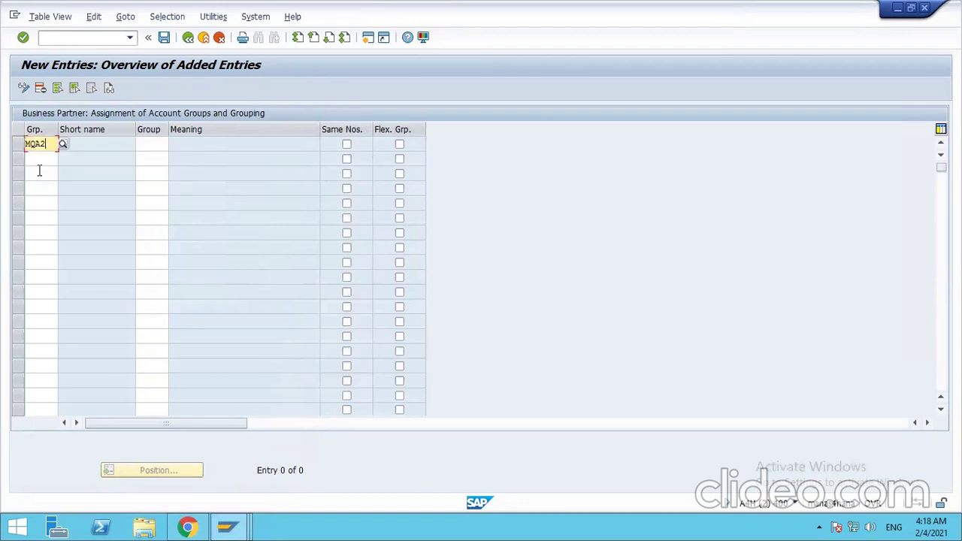
pyautogui.click(160, 146)
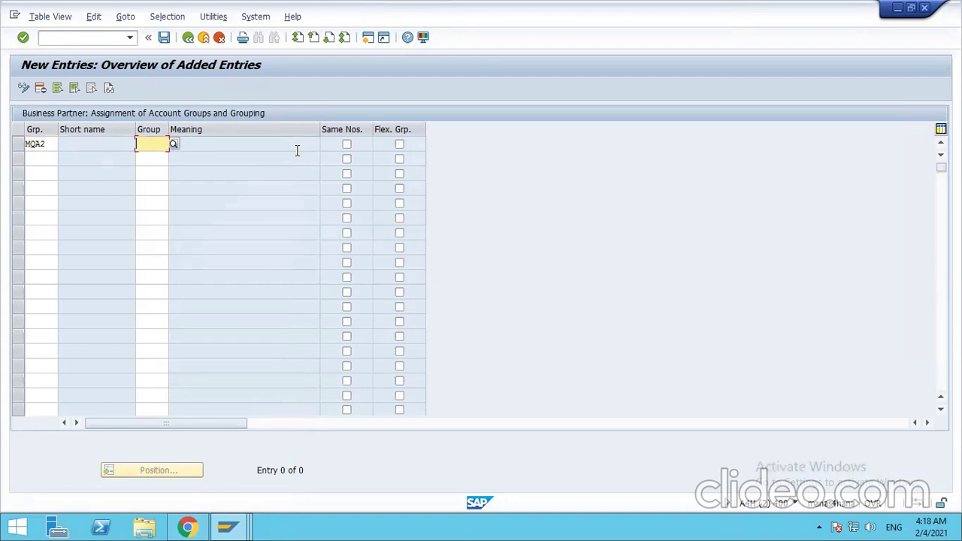
pyautogui.write('VEN')
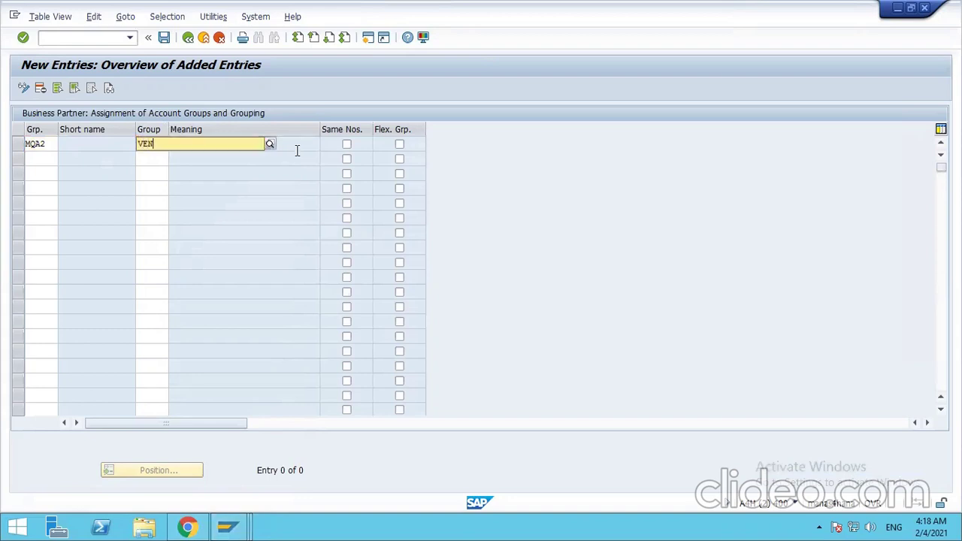
pyautogui.click(199, 172)
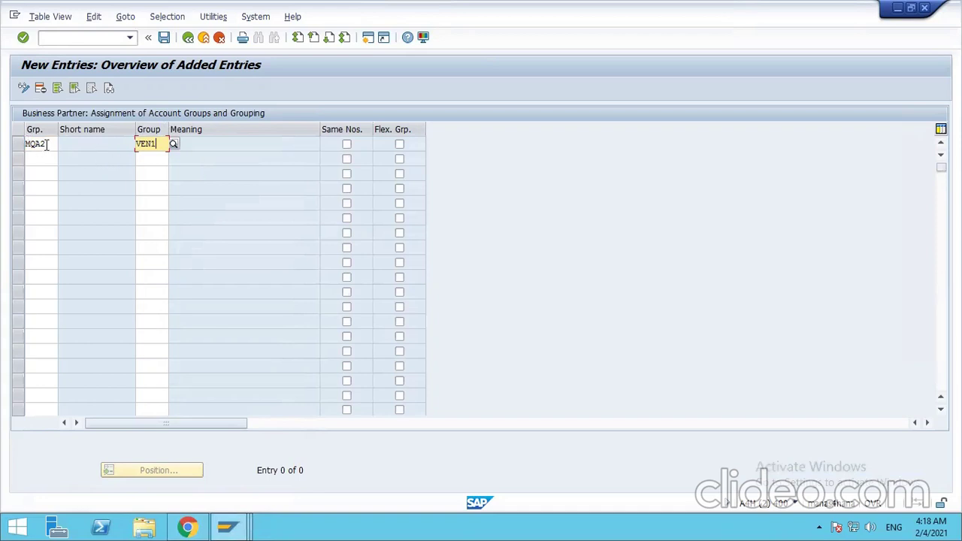
pyautogui.click(346, 145)
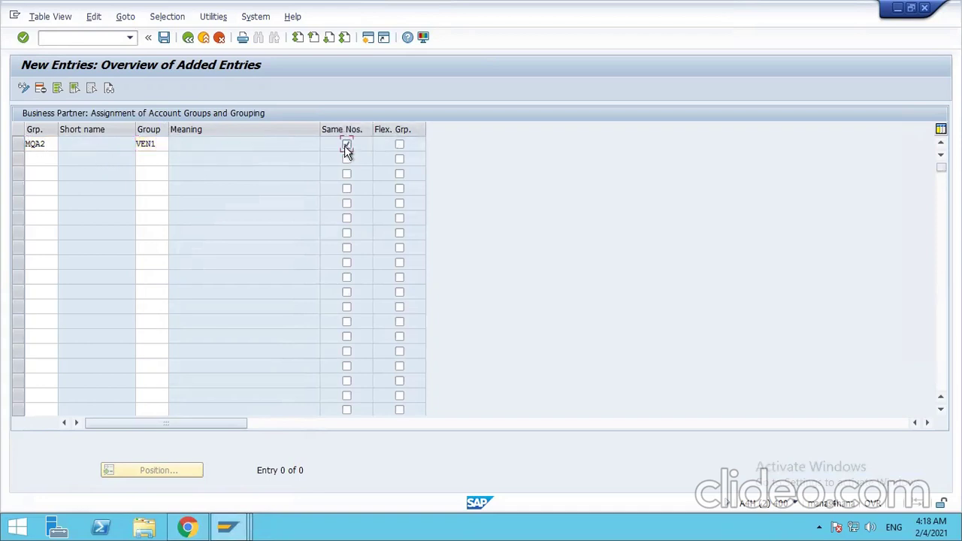
# Step: Save the grouping assignment under the tax settings customizing request and return to the IMG structure
pyautogui.click(164, 37)
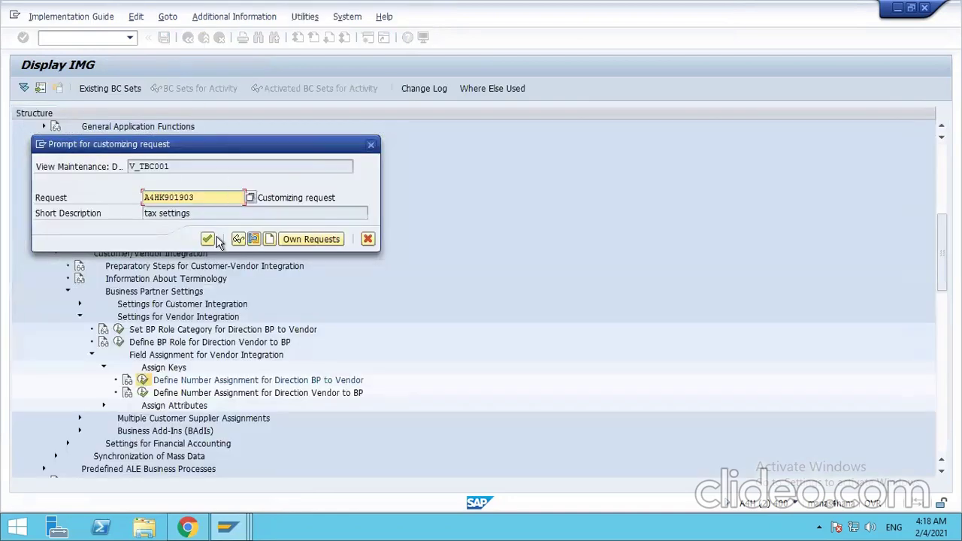
pyautogui.click(209, 240)
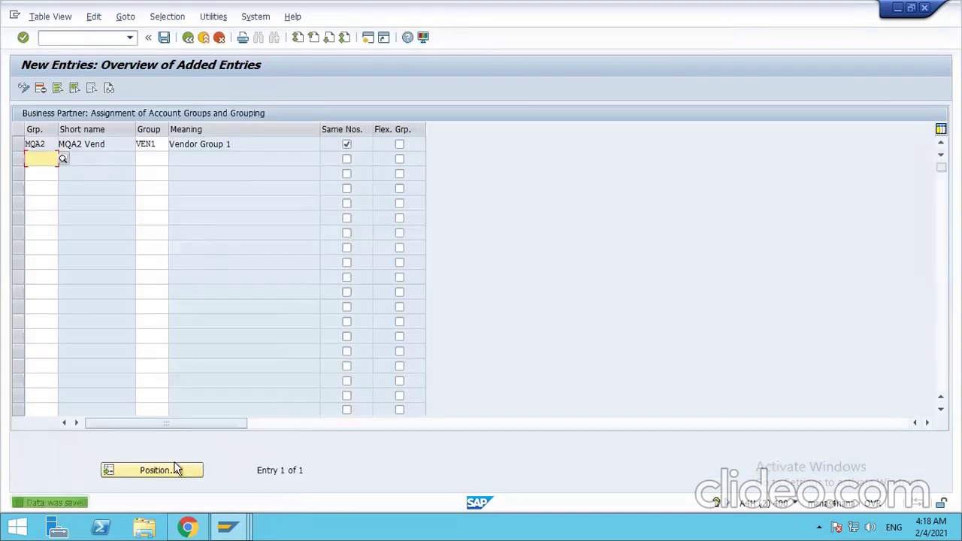
pyautogui.click(188, 37)
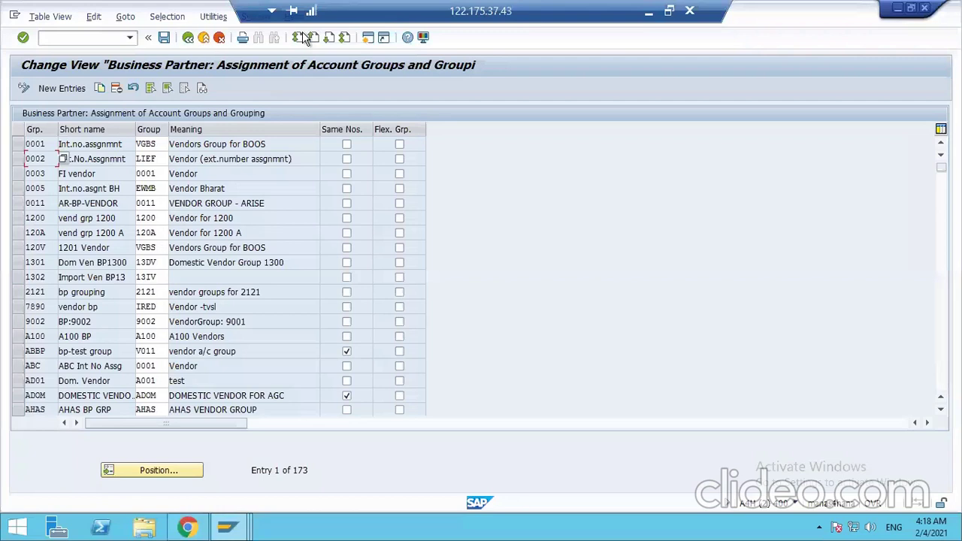
pyautogui.click(189, 39)
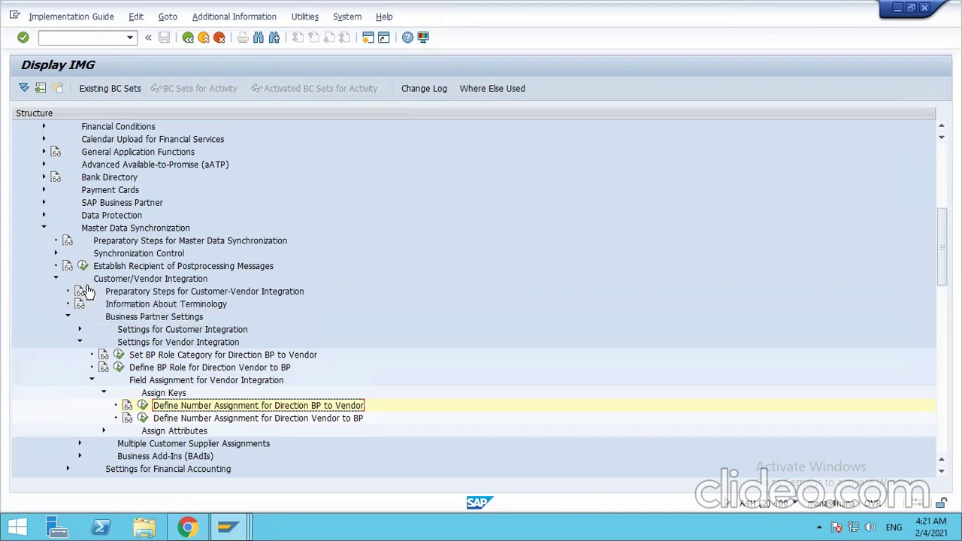
# Step: Expand SAP Business Partner and its Business Partner node in the IMG to reach the Basic Settings activities
pyautogui.click(43, 202)
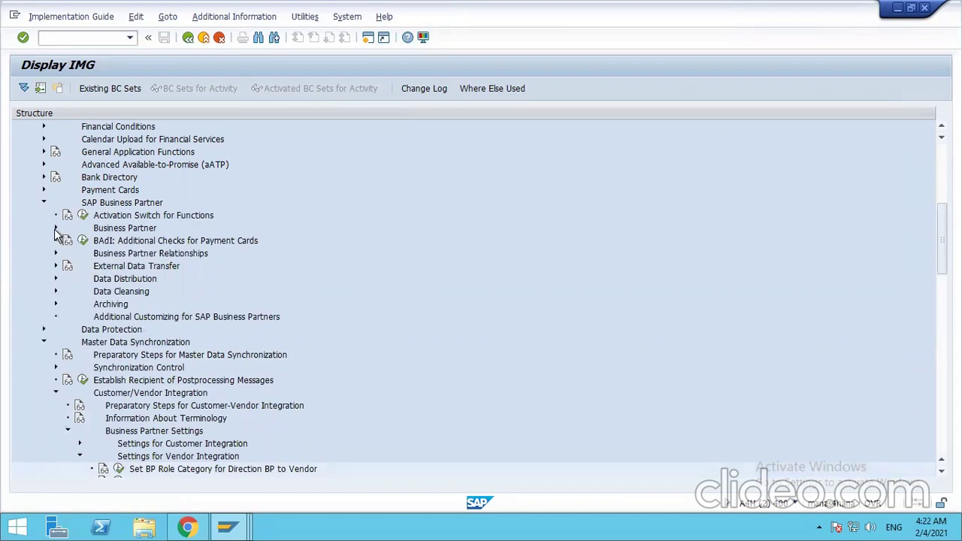
pyautogui.click(55, 229)
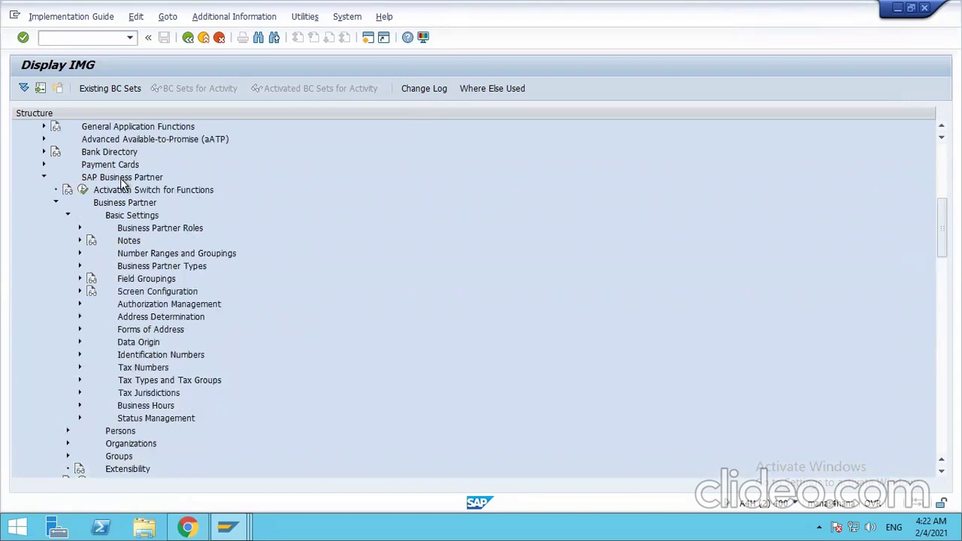
pyautogui.scroll(1, 122, 183)
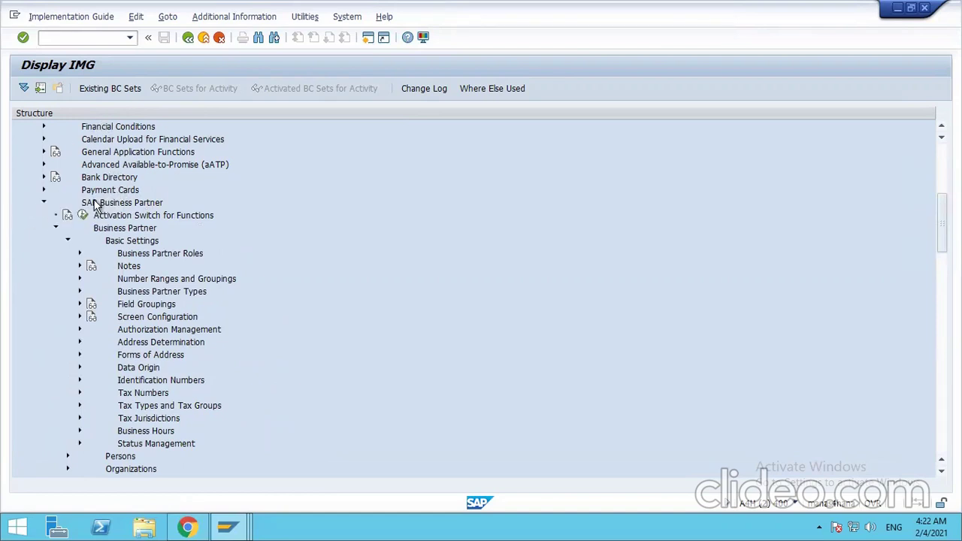
pyautogui.scroll(1, 85, 194)
pyautogui.scroll(1, 84, 194)
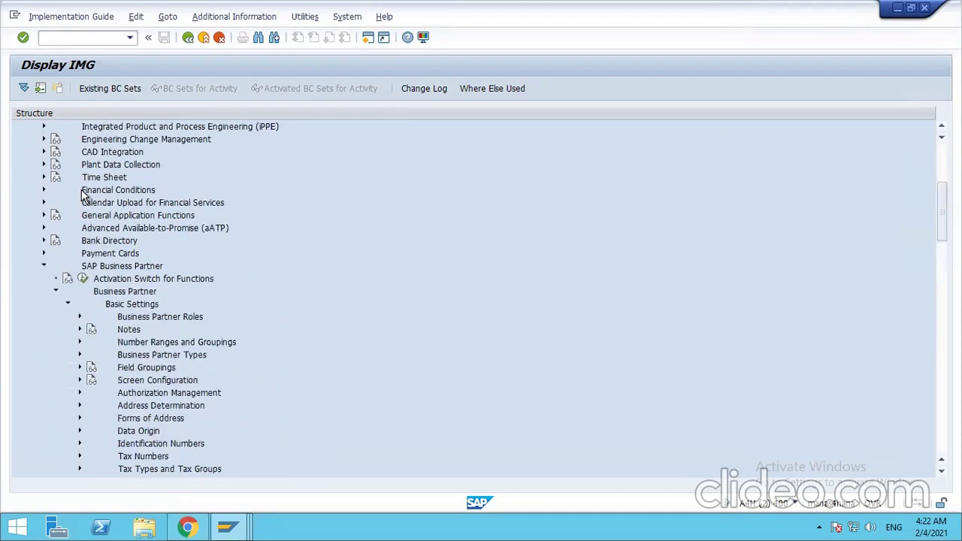
pyautogui.scroll(1, 84, 194)
pyautogui.scroll(-1, 82, 194)
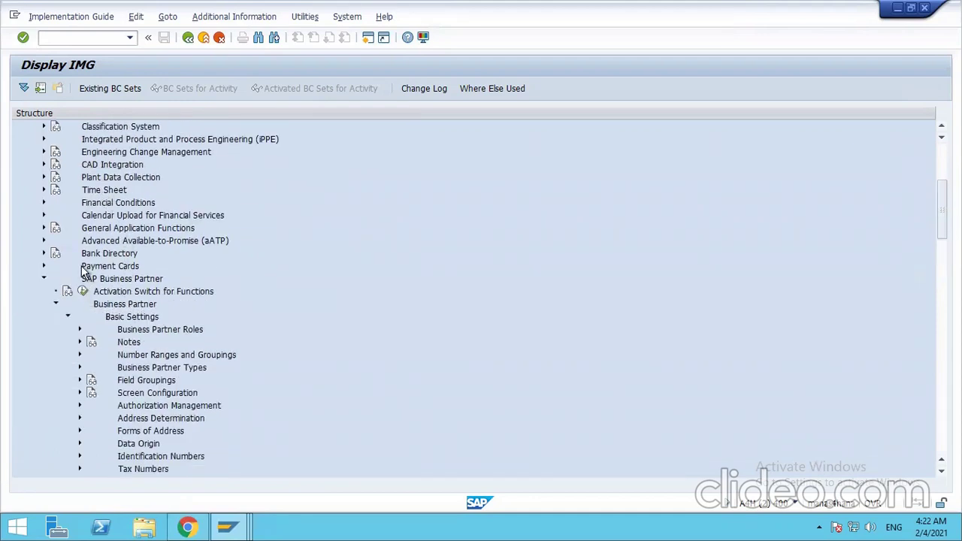
# Step: Review the IMG path from Cross-Application Components through SAP Business Partner and Business Partner to Basic Settings
pyautogui.scroll(2, 64, 268)
pyautogui.scroll(5, 66, 265)
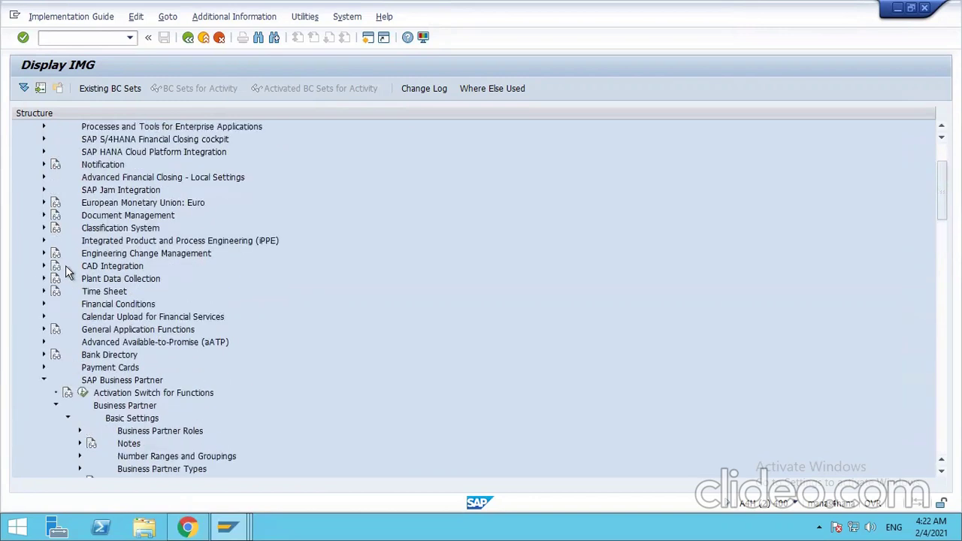
pyautogui.click(107, 205)
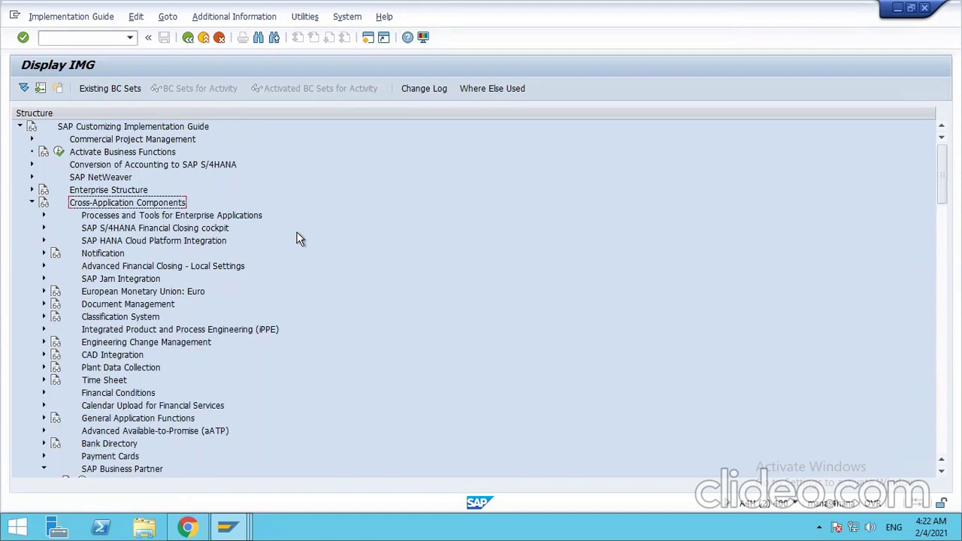
pyautogui.scroll(-3, 298, 238)
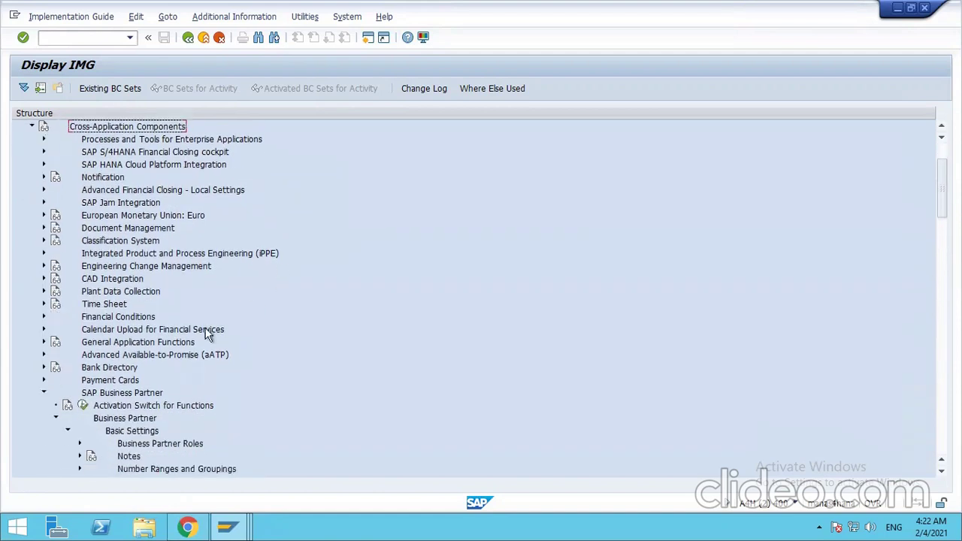
pyautogui.click(118, 393)
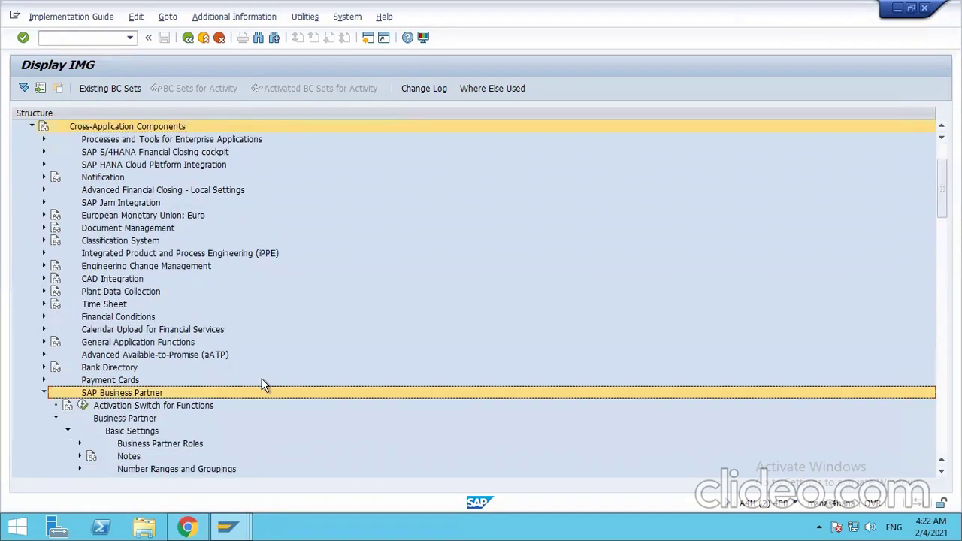
pyautogui.scroll(-3, 263, 385)
pyautogui.click(120, 356)
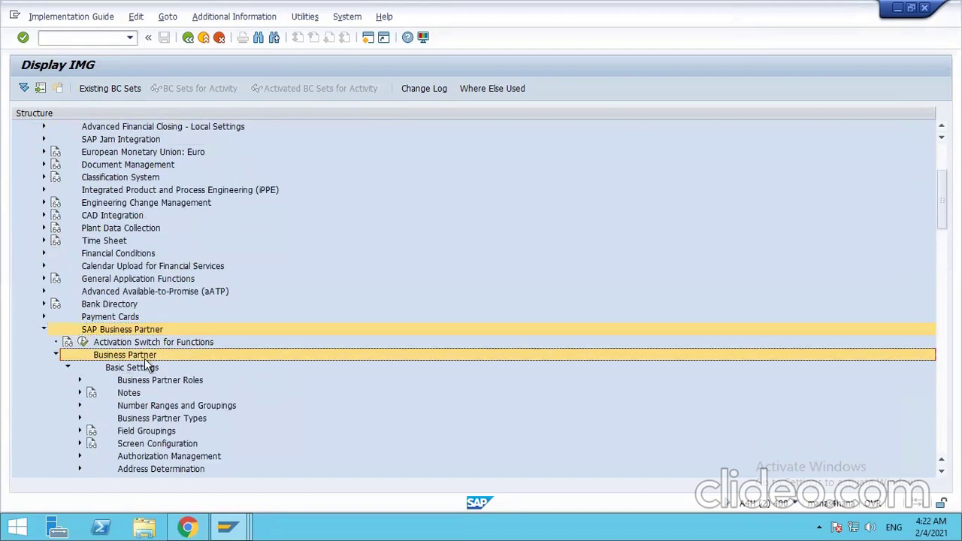
pyautogui.scroll(-1, 241, 381)
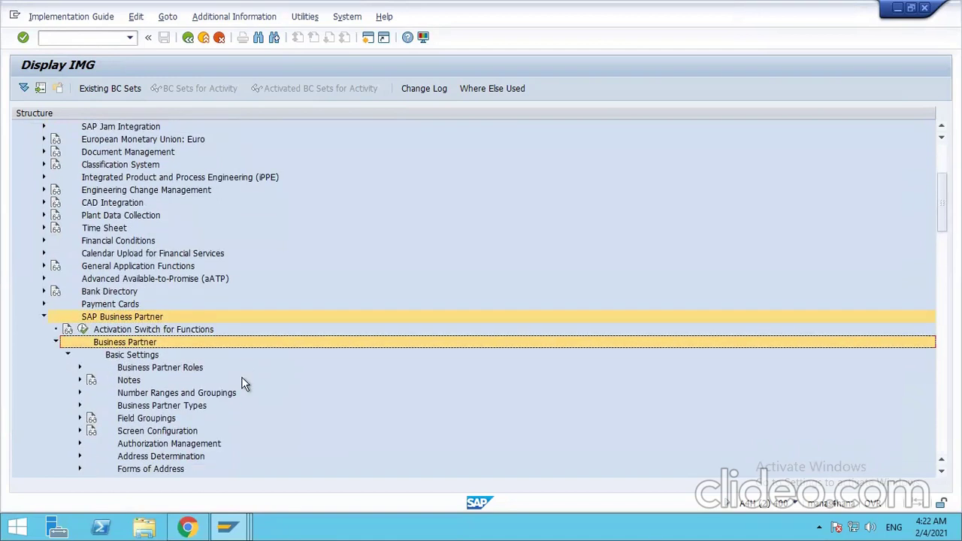
pyautogui.scroll(-1, 242, 377)
pyautogui.click(124, 344)
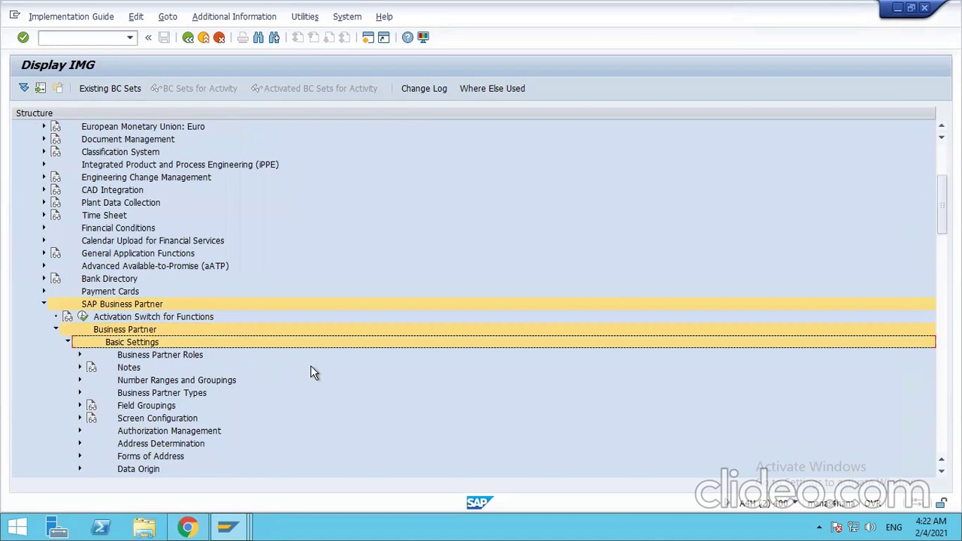
# Step: Expand Field Groupings and open Configure Field Attributes for Each Role Category from the per BP Role activity
pyautogui.scroll(-3, 311, 371)
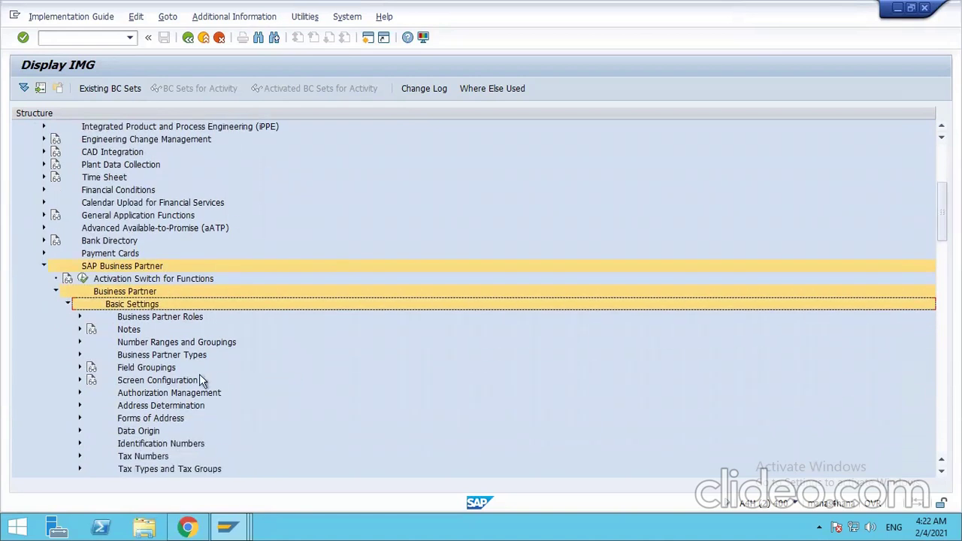
pyautogui.click(81, 367)
pyautogui.click(136, 372)
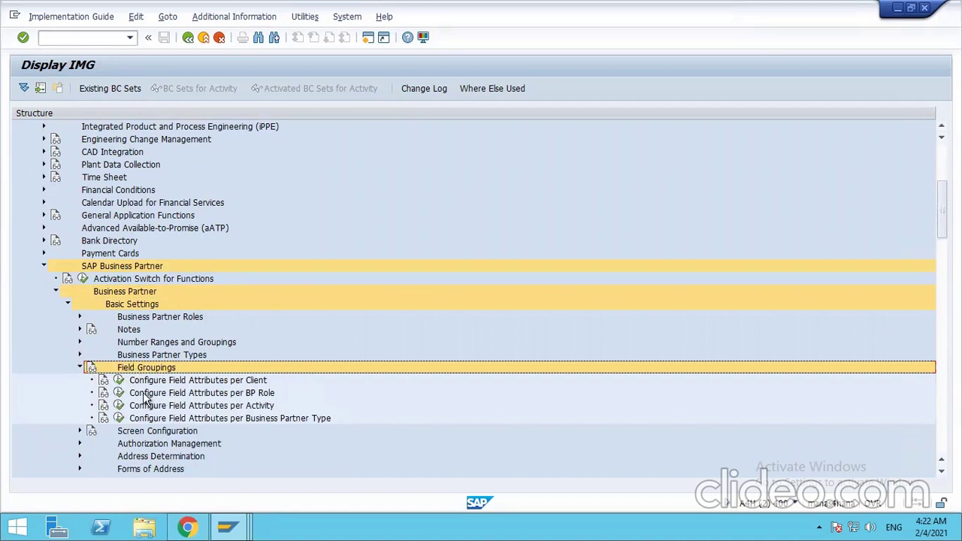
pyautogui.click(125, 395)
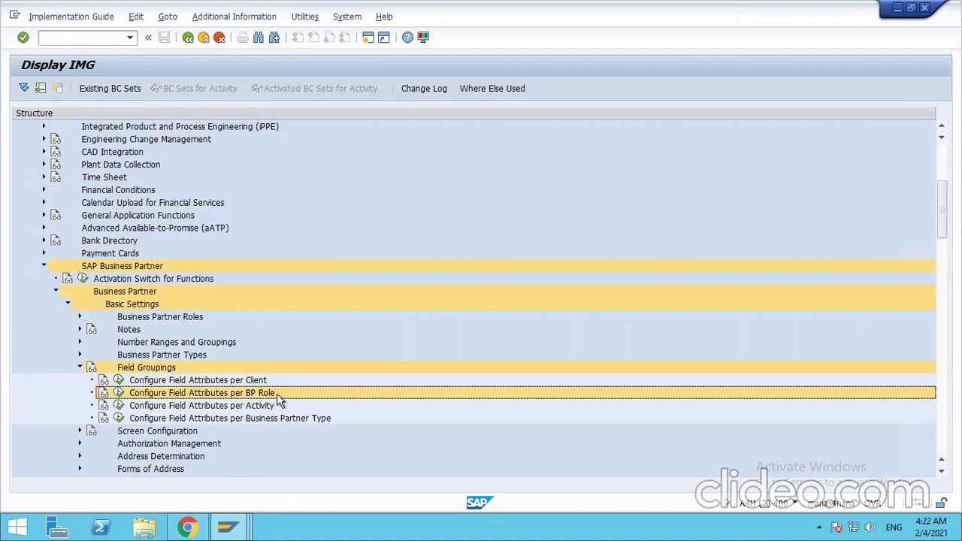
pyautogui.click(118, 394)
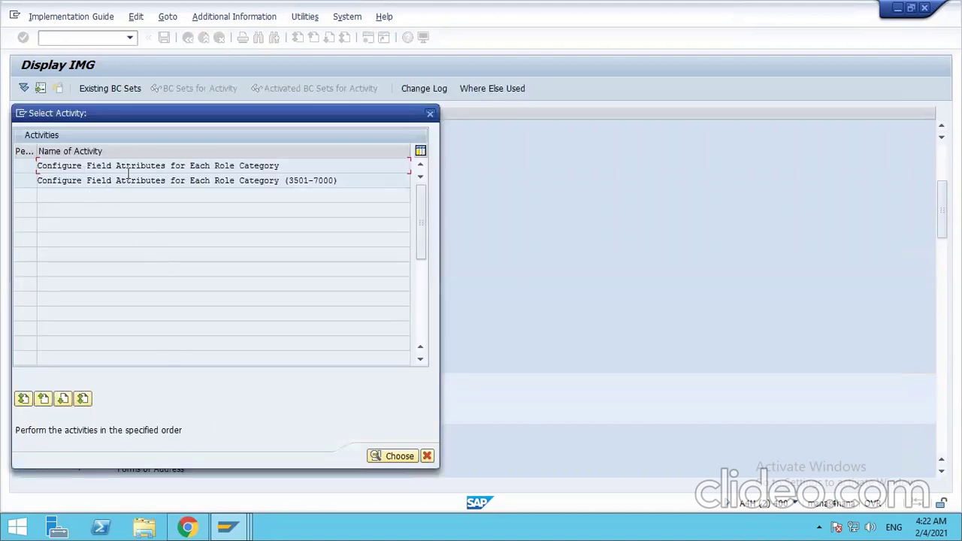
pyautogui.doubleClick(240, 163)
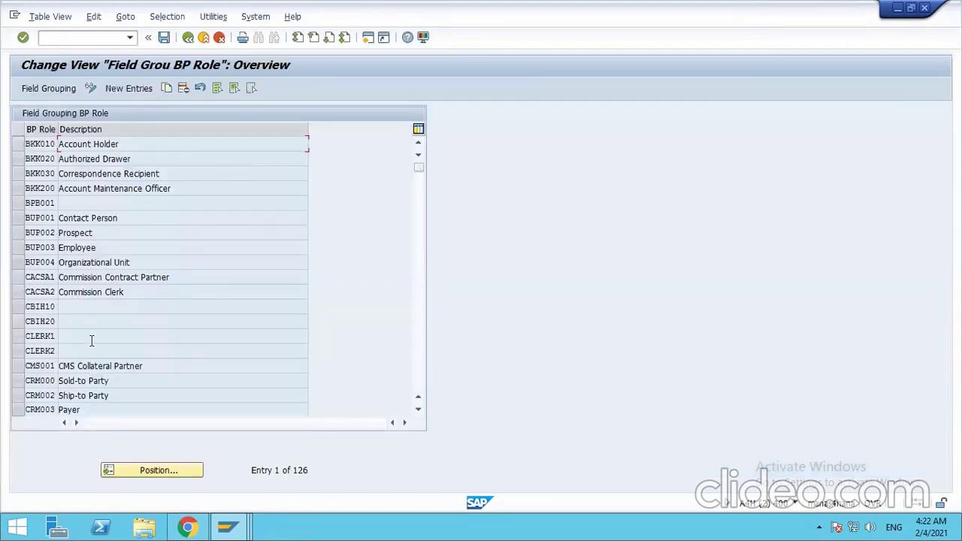
# Step: Position the BP role list at FLVN00 and open the field grouping of that supplier role
pyautogui.click(154, 471)
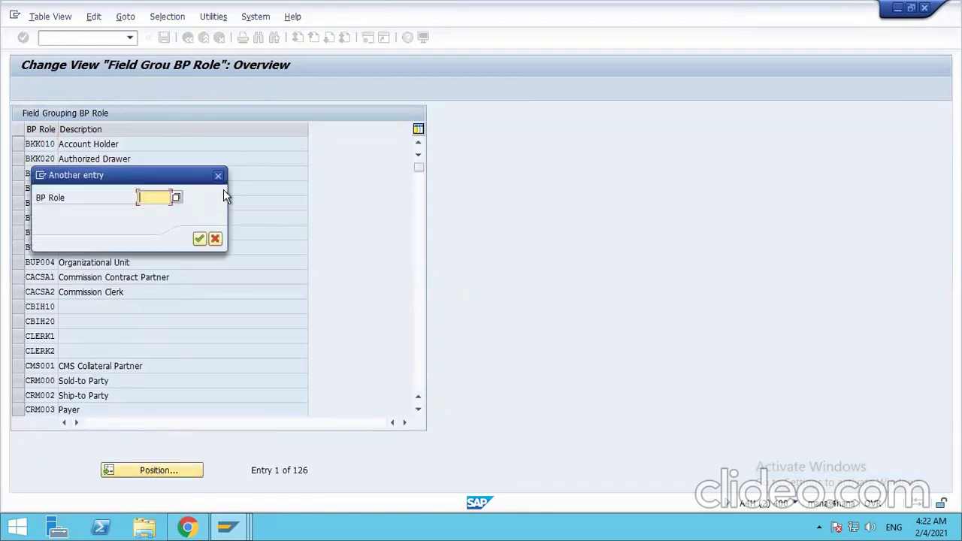
pyautogui.write('FLVN00')
pyautogui.press('Return')
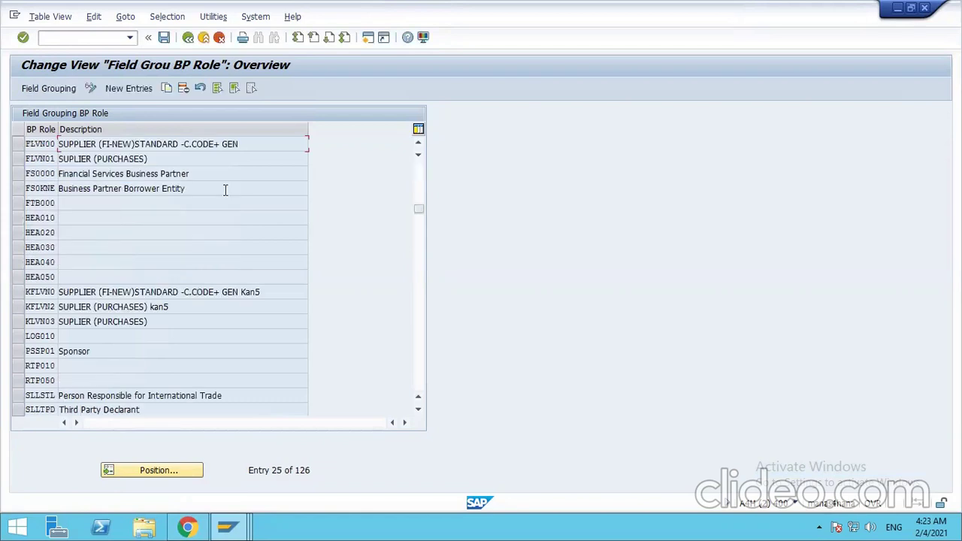
pyautogui.click(21, 147)
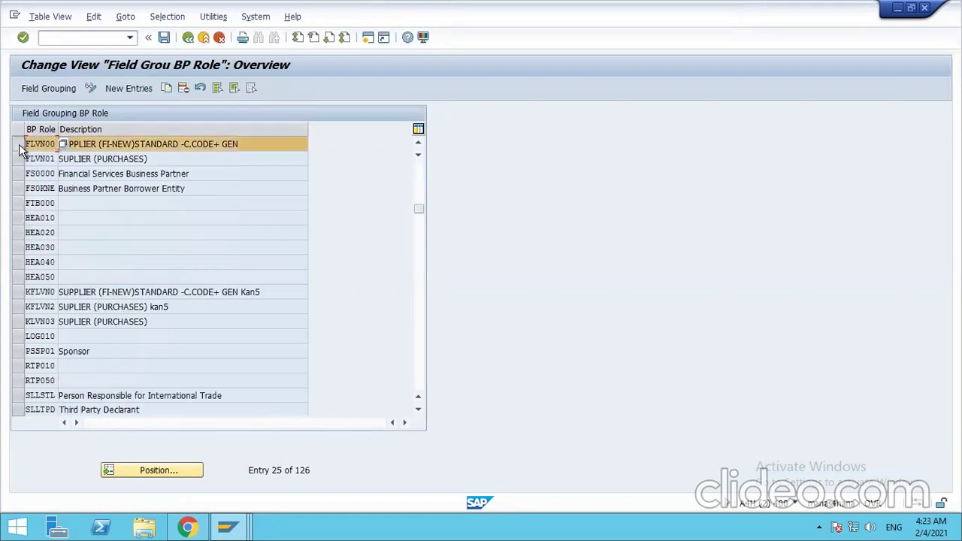
pyautogui.doubleClick(39, 145)
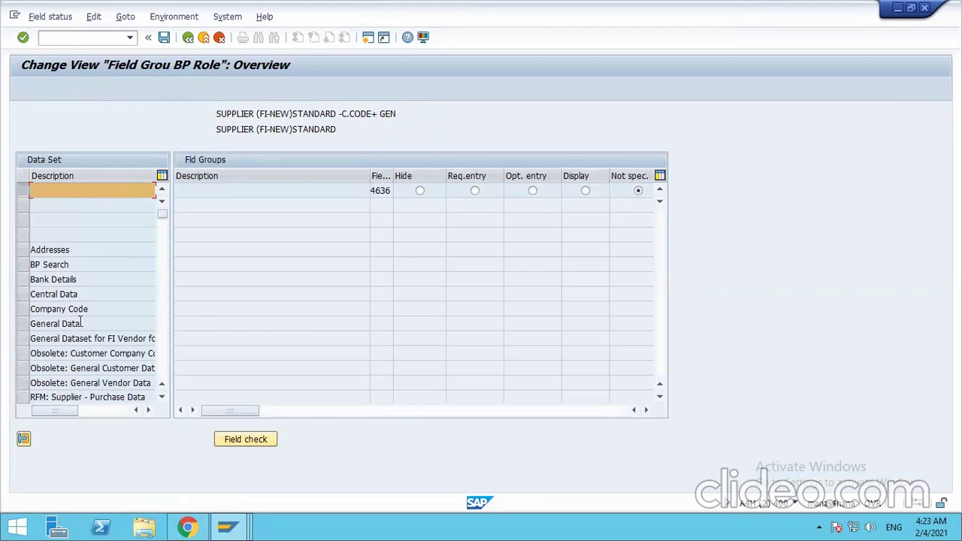
# Step: Display the field groups of the Vendor: Company Code data set, followed by those of Vendor: General Company Code
pyautogui.scroll(-1, 79, 322)
pyautogui.scroll(-3, 80, 321)
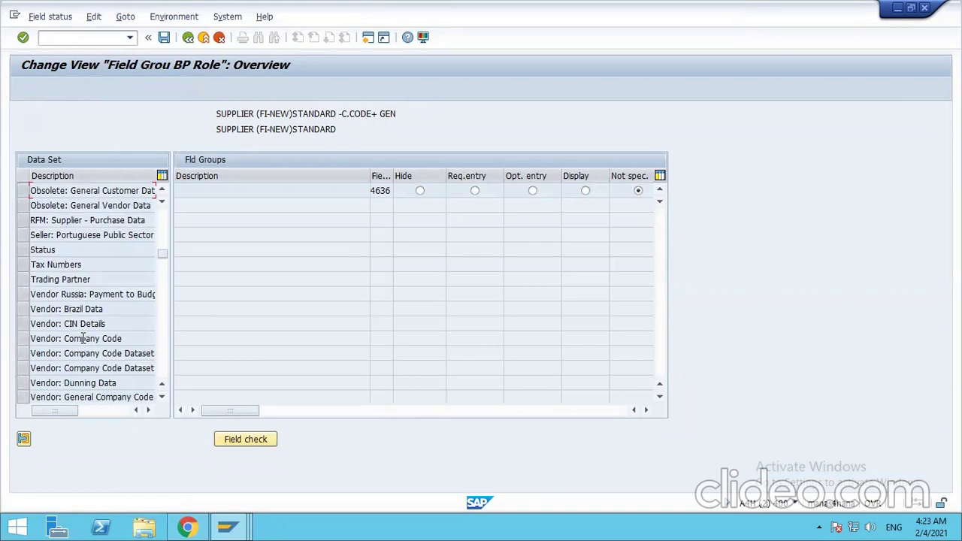
pyautogui.click(82, 338)
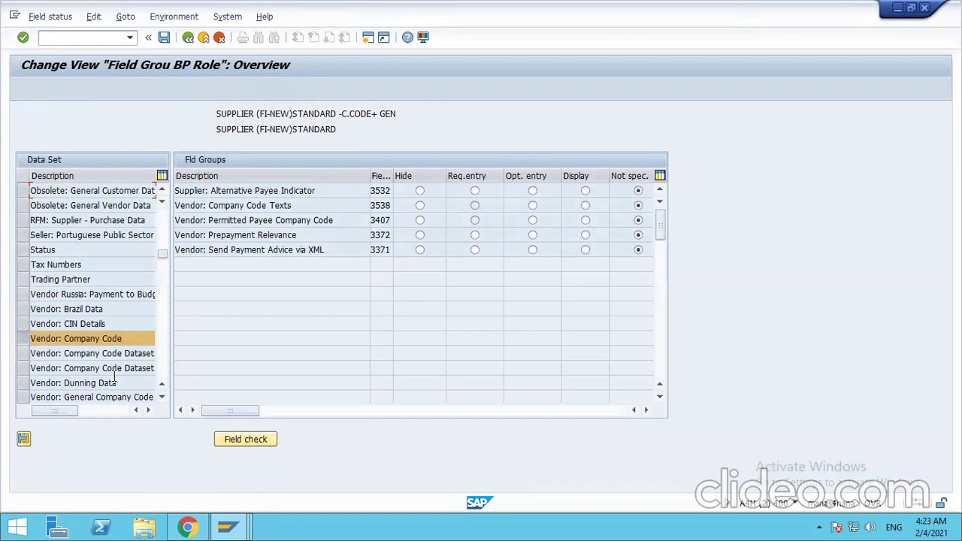
pyautogui.scroll(-1, 115, 379)
pyautogui.scroll(-1, 125, 382)
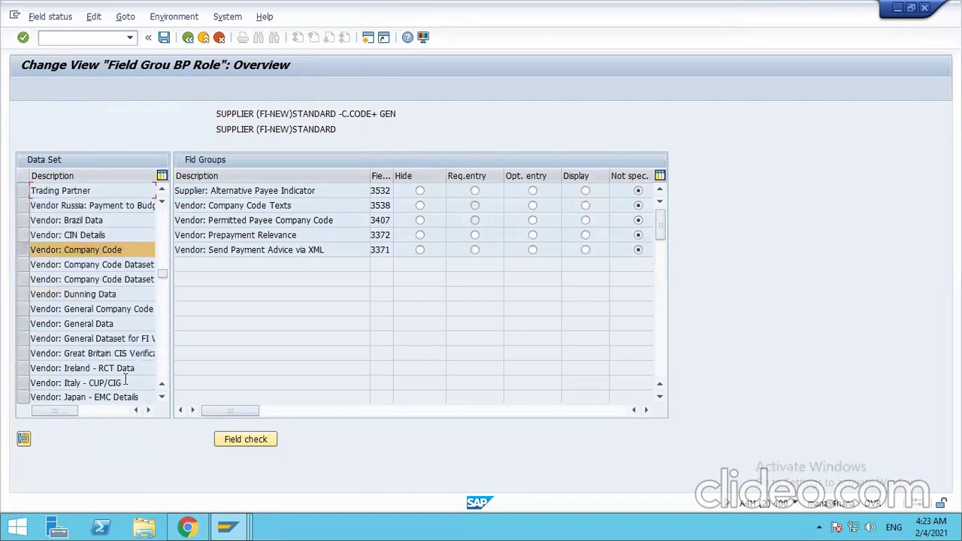
pyautogui.click(67, 308)
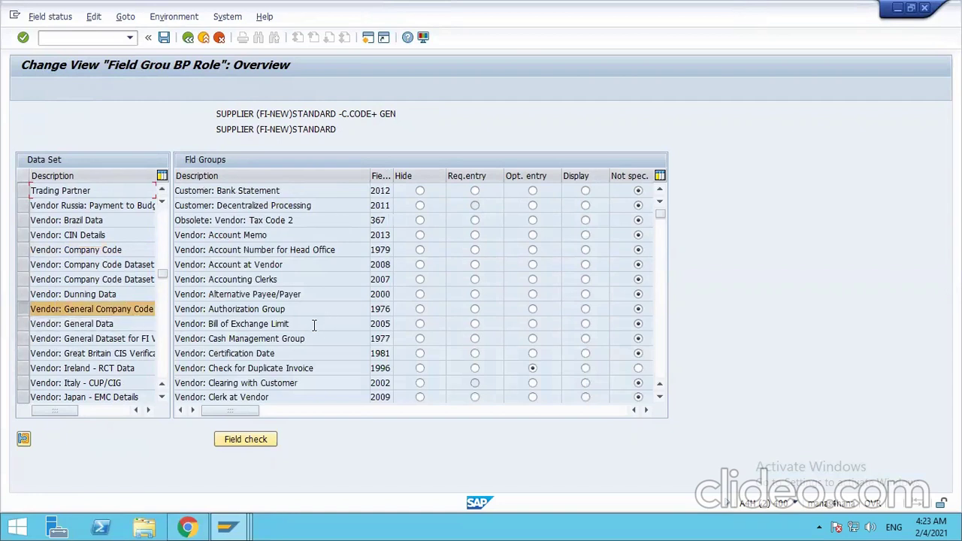
# Step: Examine the hide, required, optional and display settings of the field groups in the Vendor: General Company Code data set
pyautogui.scroll(-2, 301, 316)
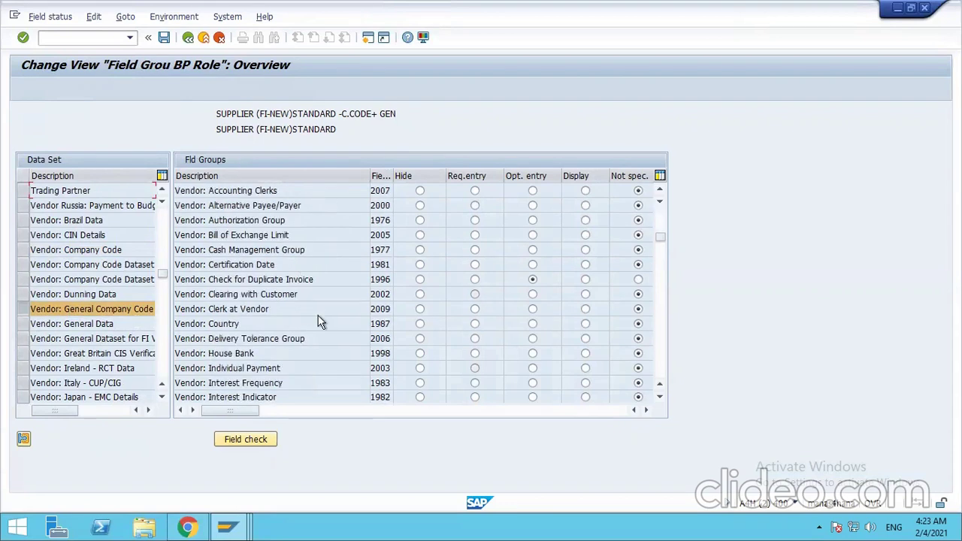
pyautogui.scroll(-2, 319, 322)
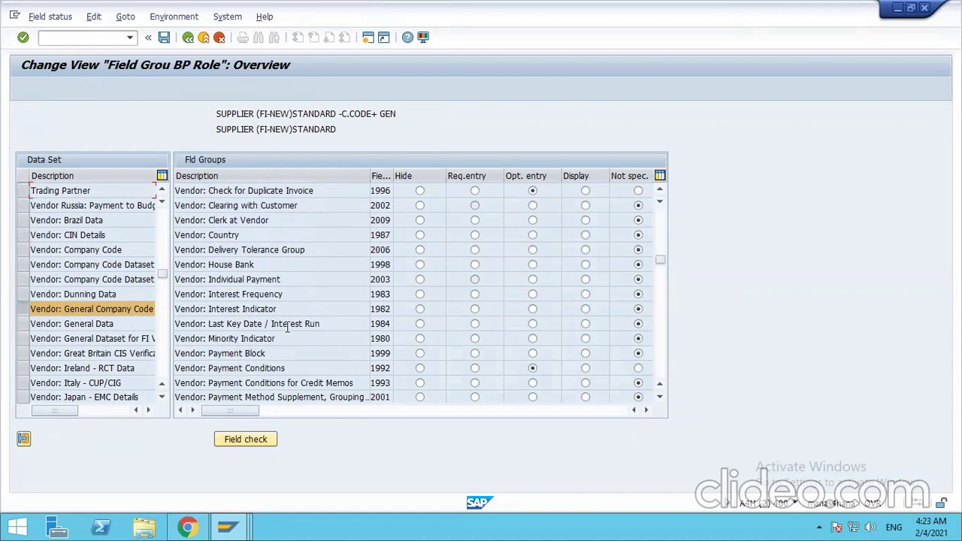
pyautogui.scroll(-1, 320, 335)
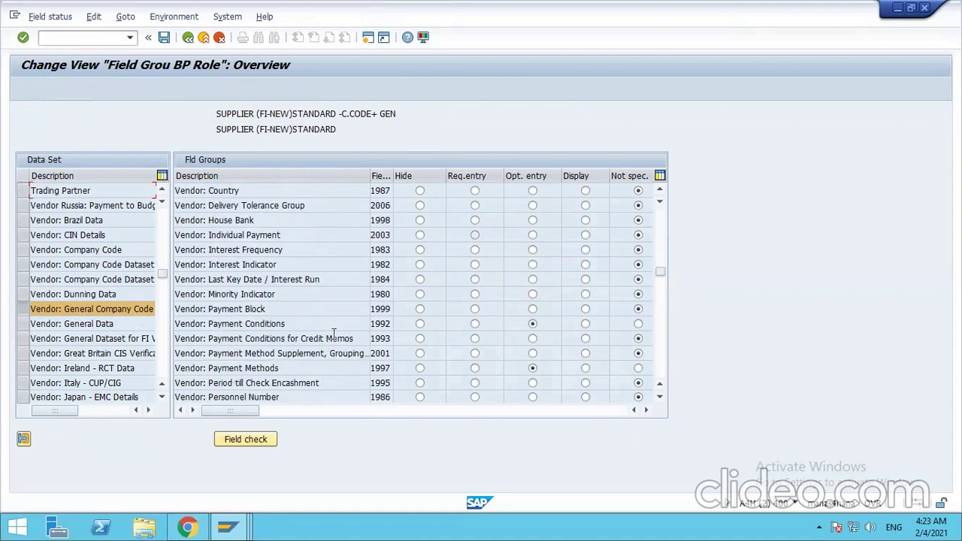
pyautogui.scroll(-1, 320, 340)
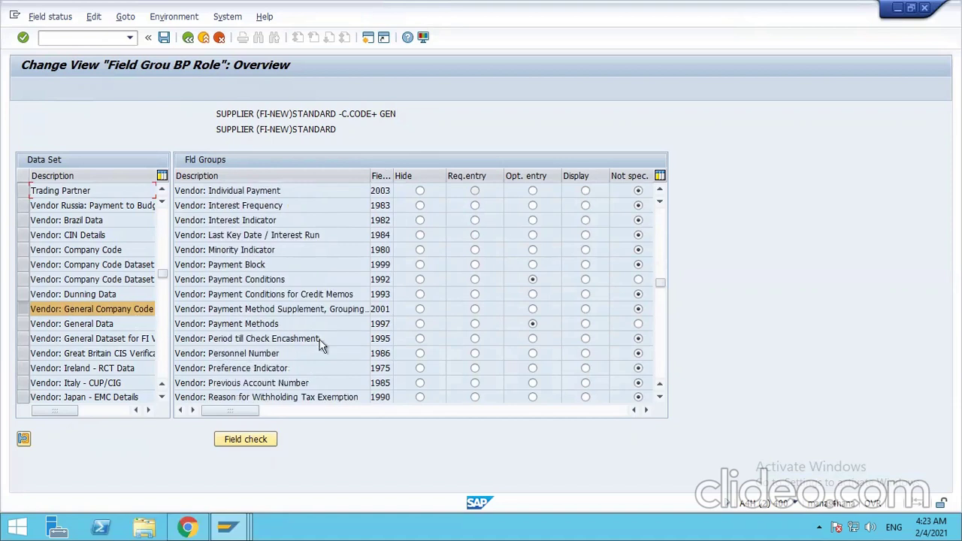
pyautogui.scroll(-1, 320, 339)
pyautogui.scroll(-2, 319, 339)
pyautogui.scroll(-1, 320, 340)
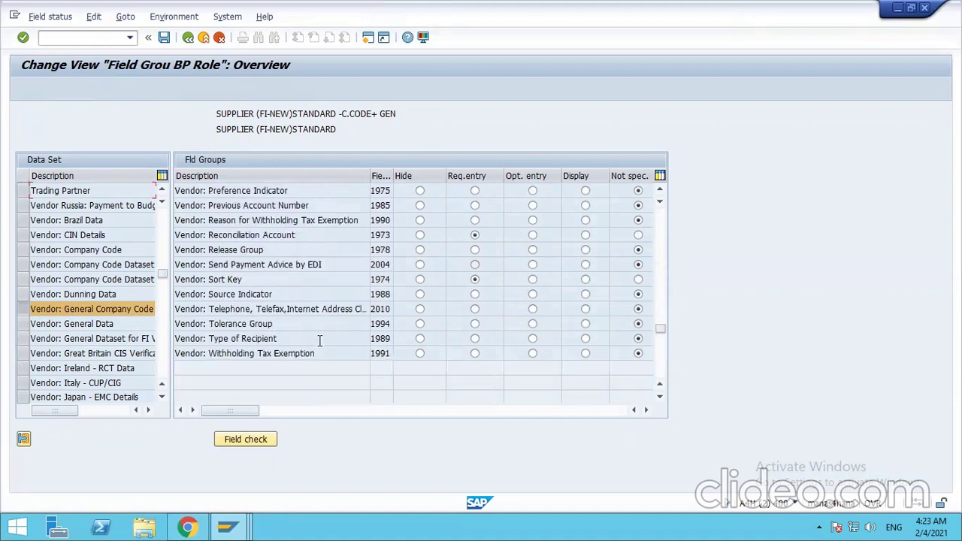
pyautogui.scroll(2, 318, 341)
pyautogui.scroll(2, 317, 343)
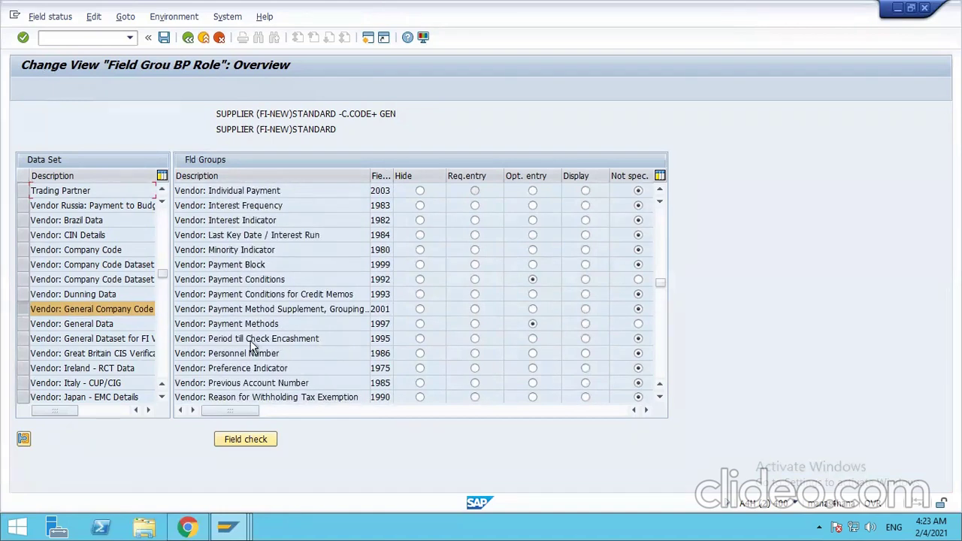
pyautogui.scroll(1, 212, 328)
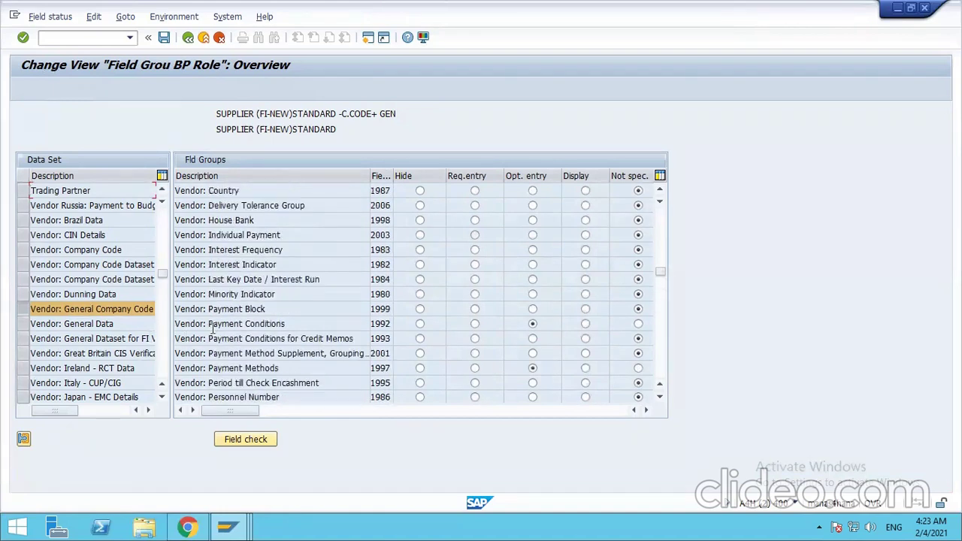
pyautogui.scroll(2, 249, 317)
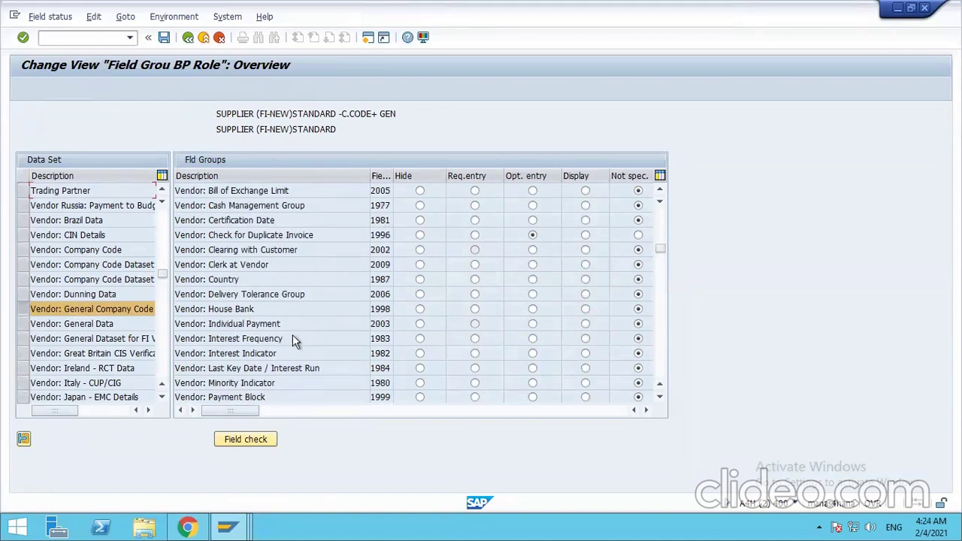
pyautogui.scroll(1, 293, 334)
pyautogui.scroll(1, 295, 327)
pyautogui.scroll(1, 293, 323)
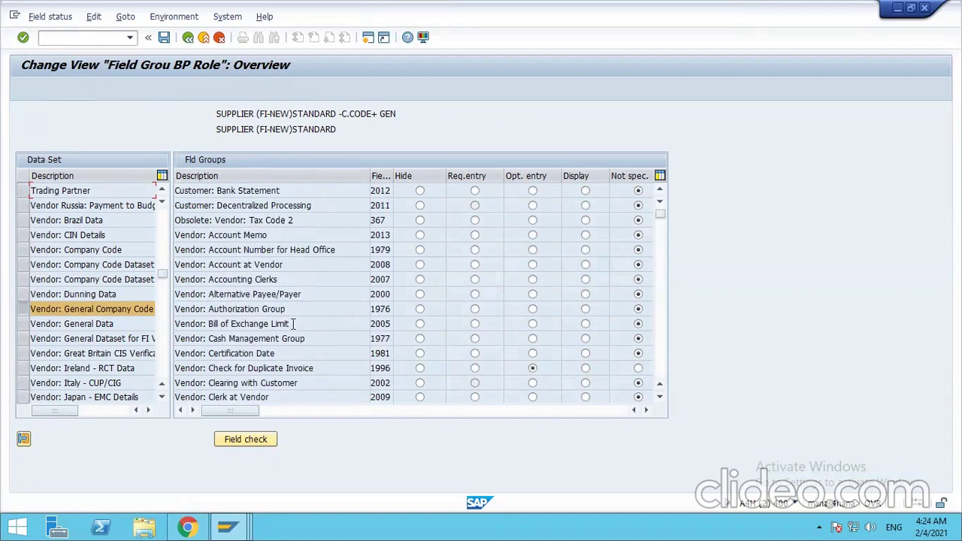
pyautogui.scroll(-3, 293, 304)
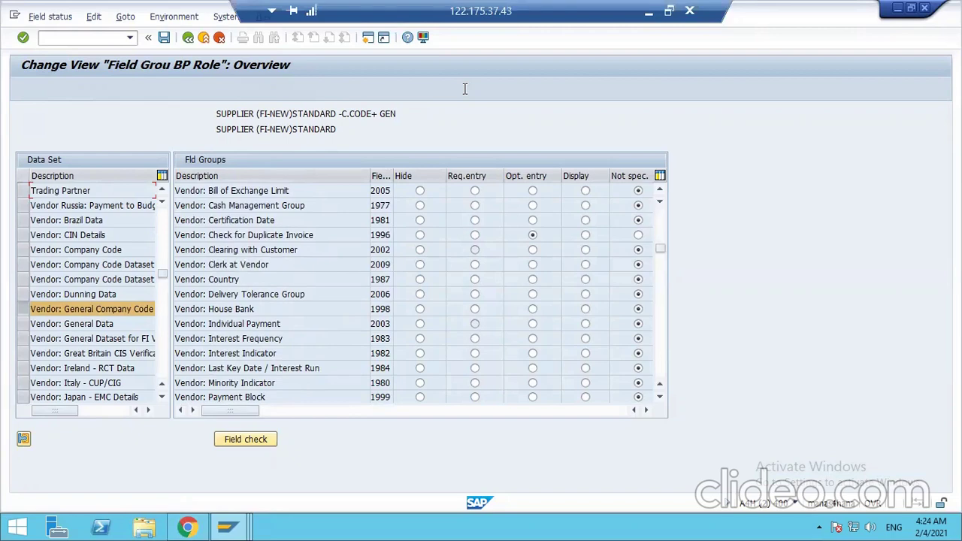
pyautogui.scroll(2, 284, 295)
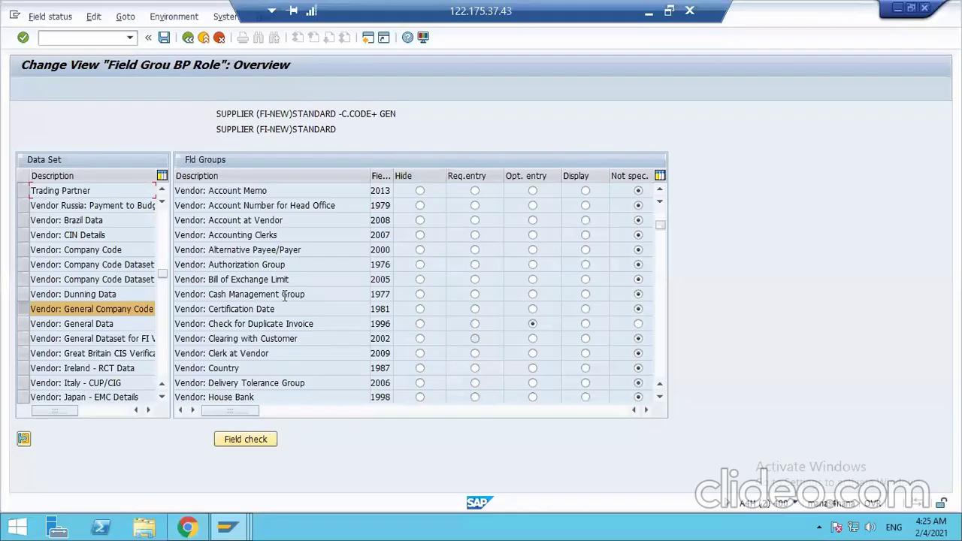
# Step: Make Vendor: Payment Conditions a required entry for role FLVN00 and save it under the tax settings customizing request
pyautogui.scroll(-4, 284, 294)
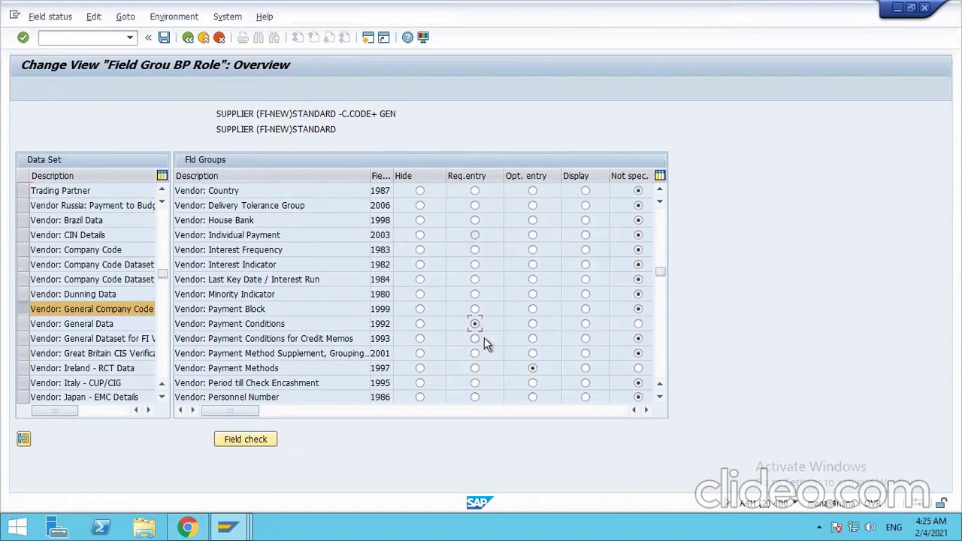
pyautogui.click(163, 38)
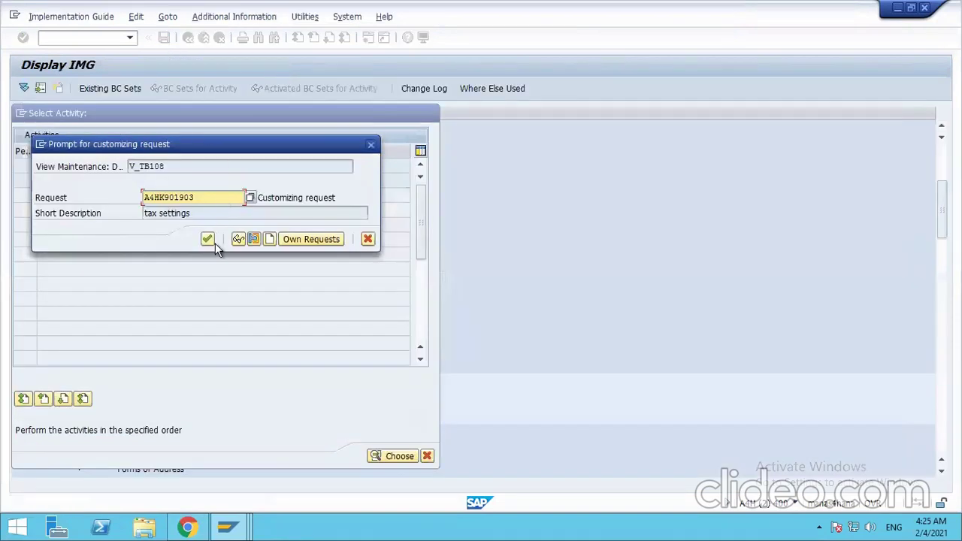
pyautogui.click(210, 238)
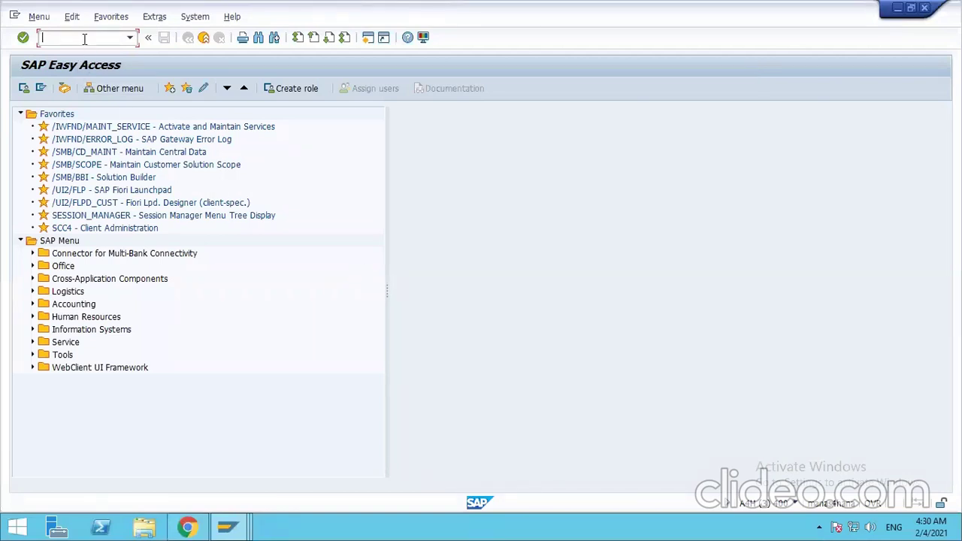
# Step: Open business partner maintenance with transaction bp from SAP Easy Access
pyautogui.write('bp')
pyautogui.press('Return')
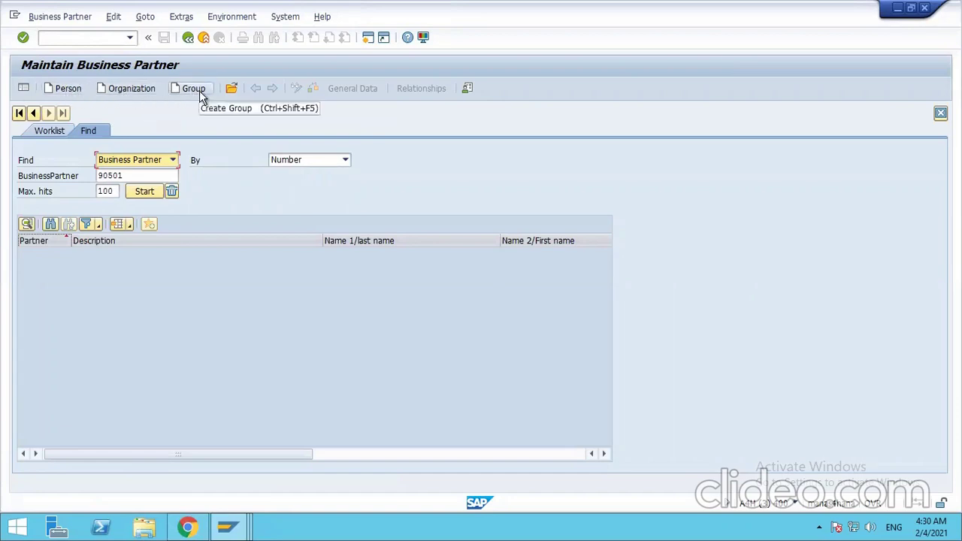
# Step: Start creating a business partner of type organization and assign it the grouping MQA2 Vend
pyautogui.click(129, 89)
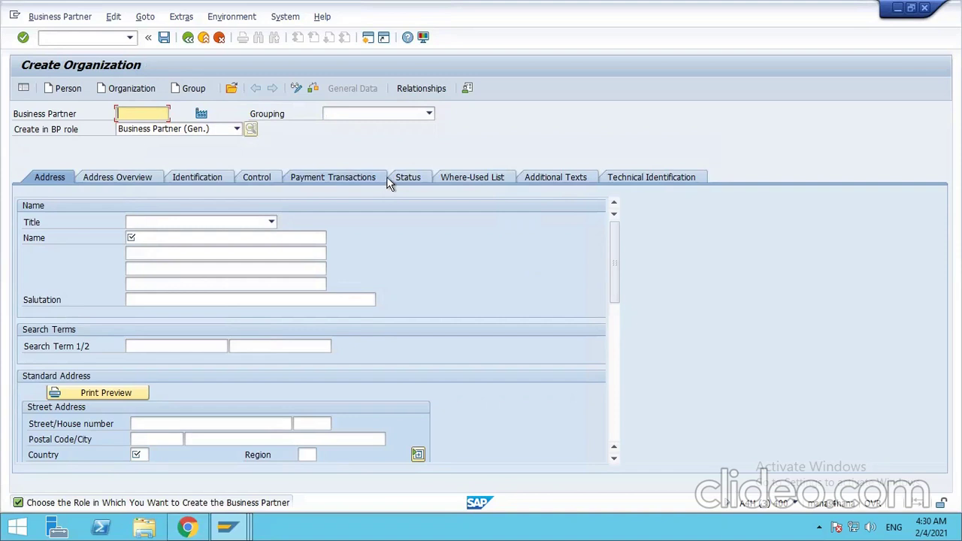
pyautogui.click(394, 113)
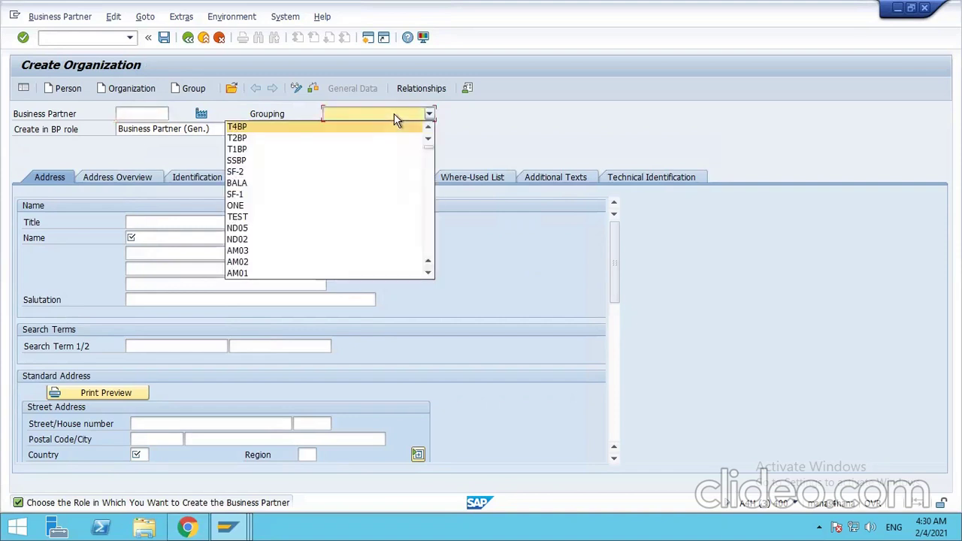
pyautogui.scroll(-2, 379, 150)
pyautogui.scroll(-10, 379, 157)
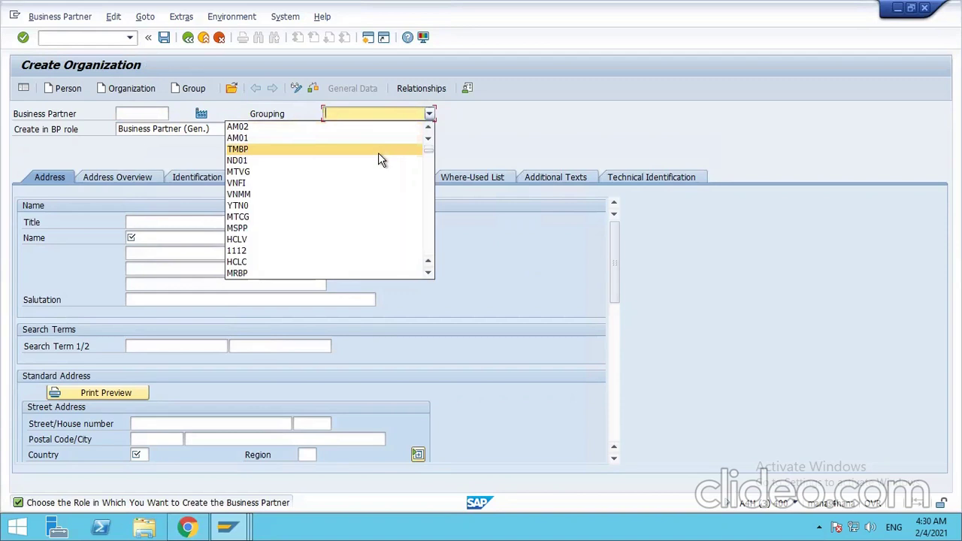
pyautogui.scroll(-4, 379, 159)
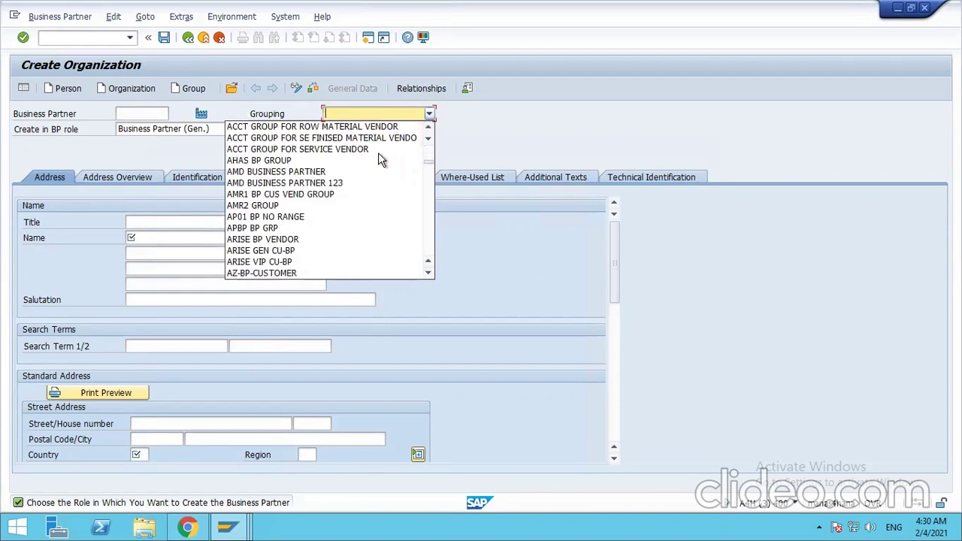
pyautogui.scroll(-7, 380, 160)
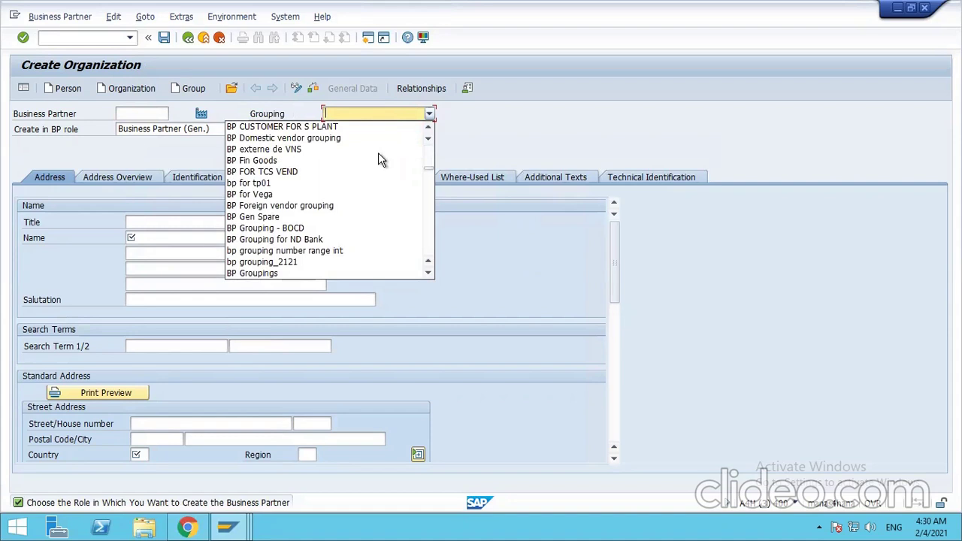
pyautogui.scroll(-3, 377, 172)
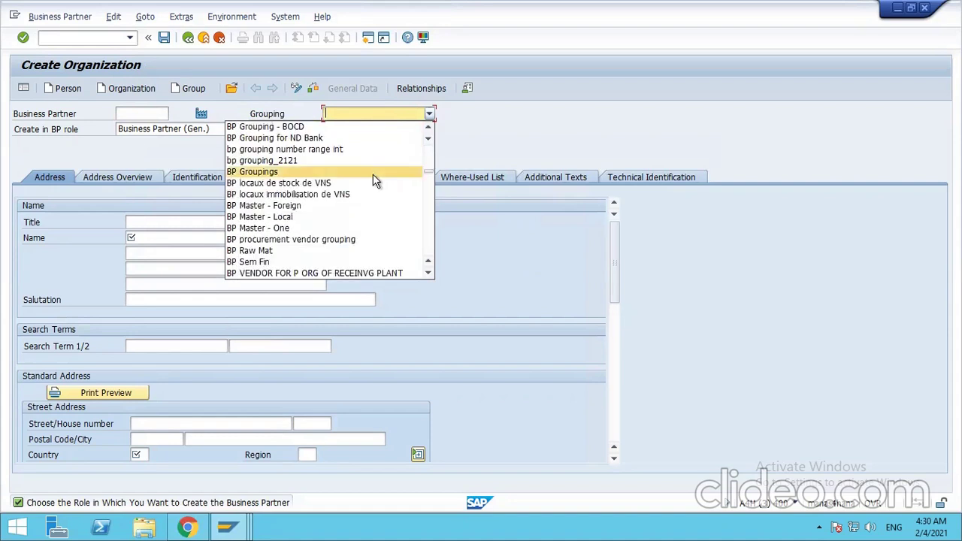
pyautogui.scroll(-2, 375, 181)
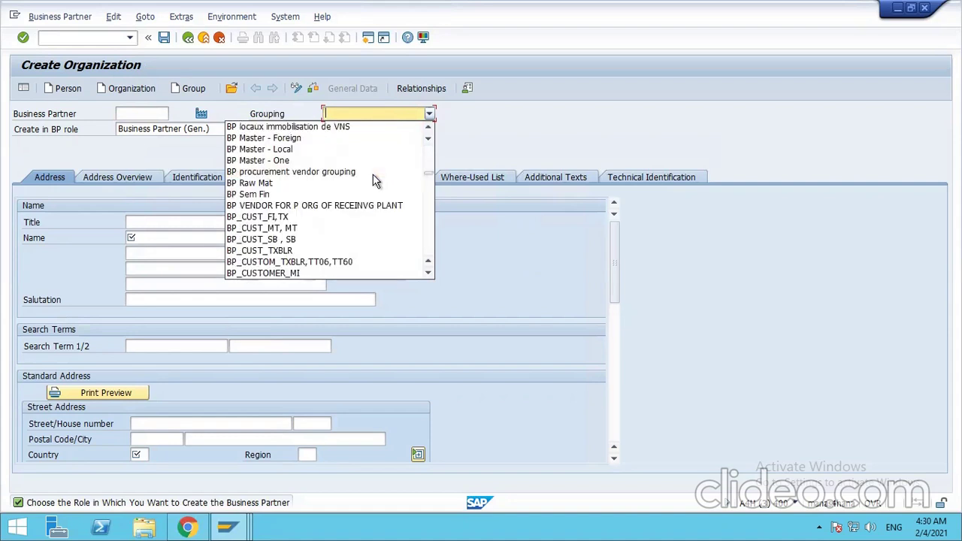
pyautogui.scroll(-3, 376, 181)
pyautogui.scroll(-3, 375, 181)
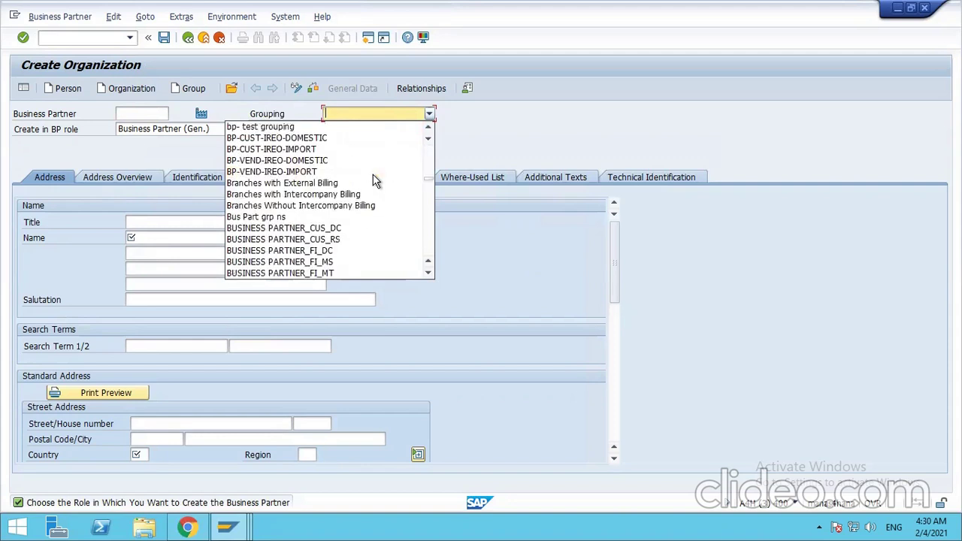
pyautogui.scroll(-3, 376, 181)
pyautogui.scroll(-4, 375, 181)
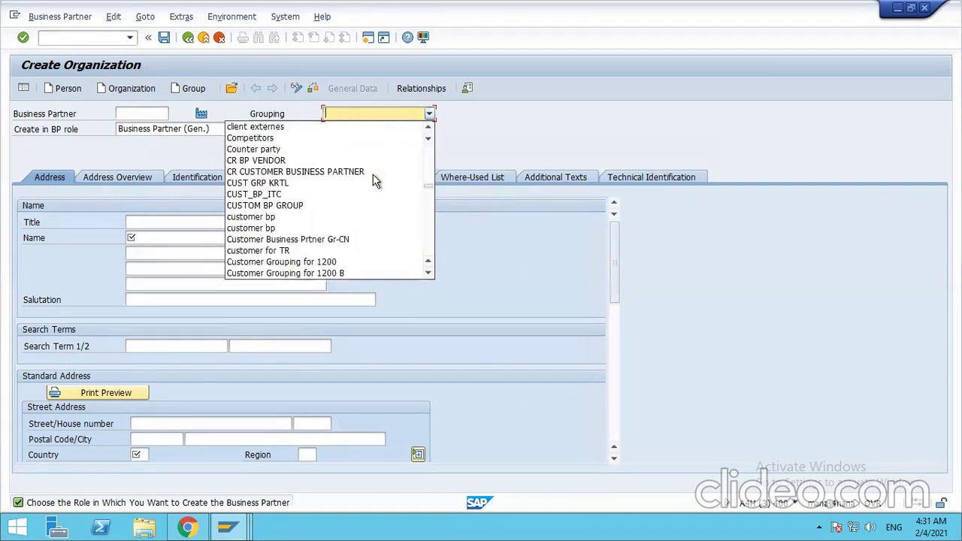
pyautogui.scroll(-3, 376, 181)
pyautogui.scroll(-4, 373, 182)
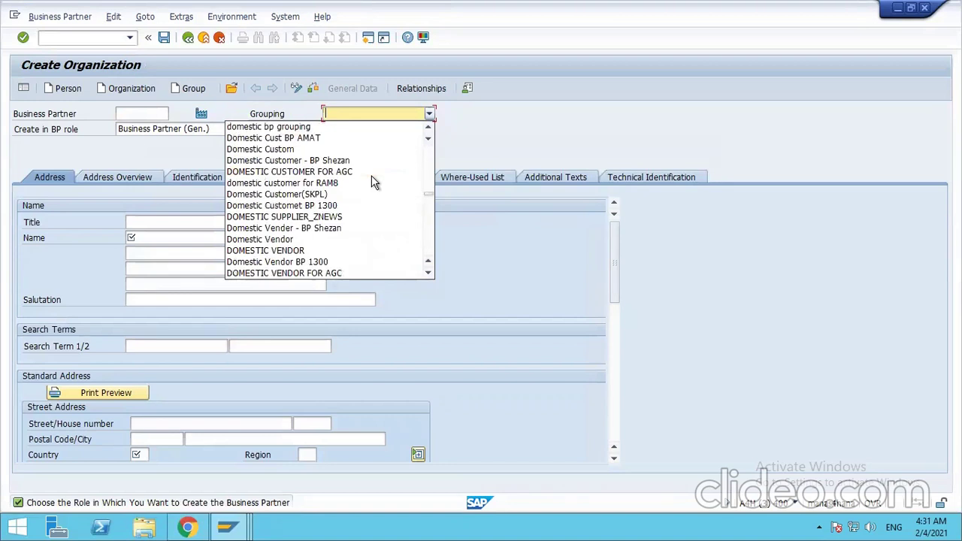
pyautogui.scroll(-4, 373, 182)
pyautogui.scroll(-7, 372, 178)
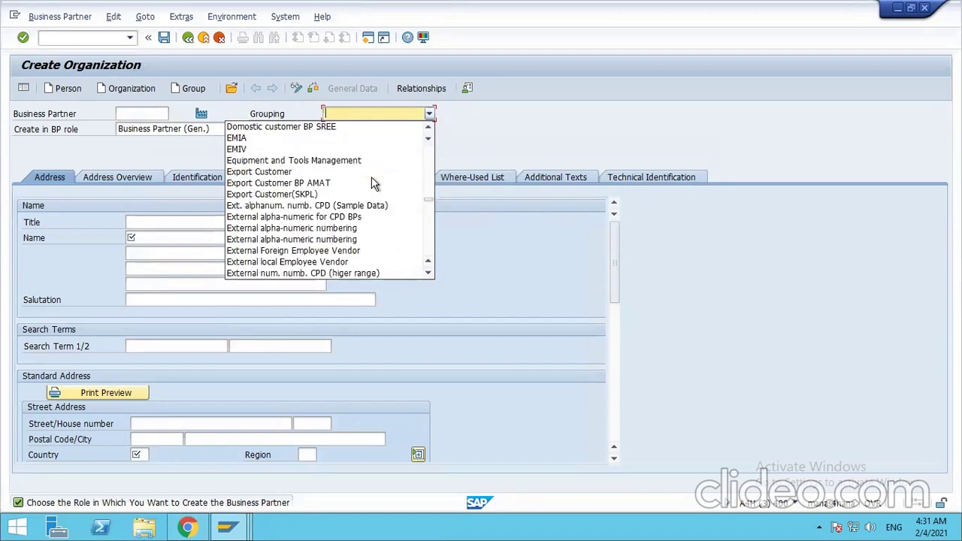
pyautogui.scroll(-4, 371, 180)
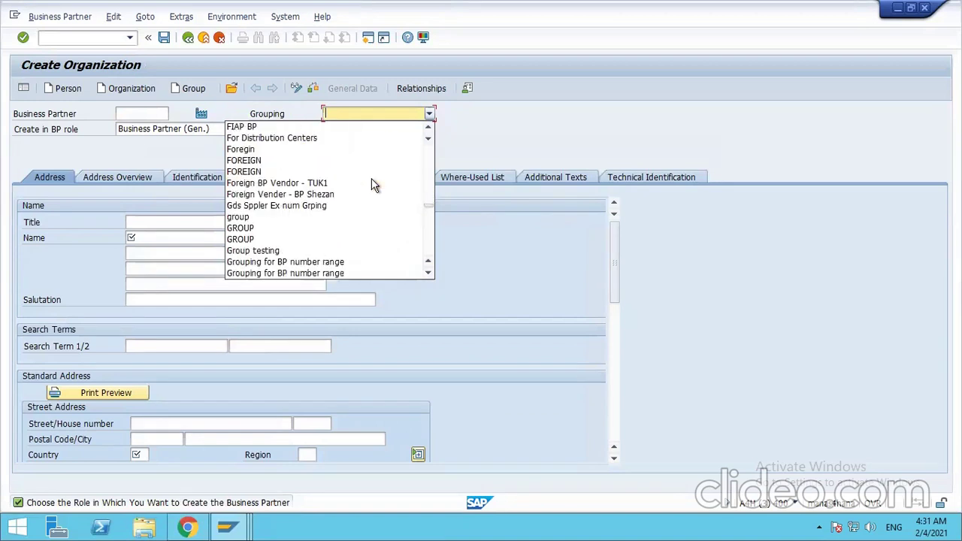
pyautogui.scroll(-3, 371, 178)
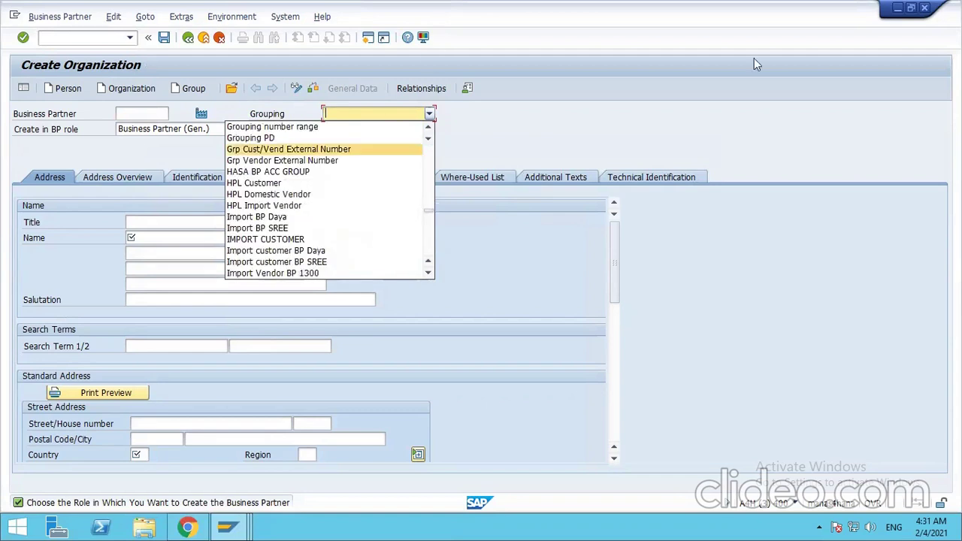
pyautogui.scroll(-10, 329, 188)
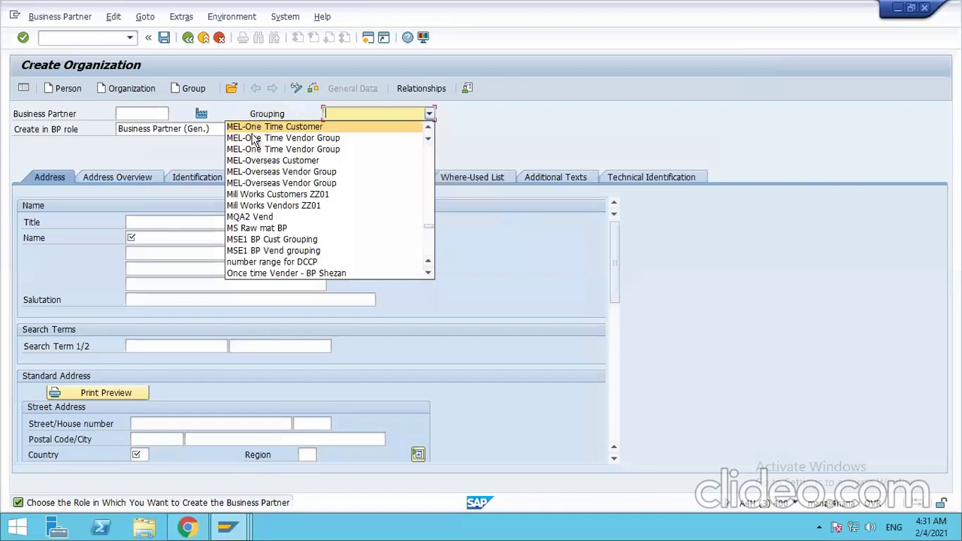
pyautogui.click(266, 218)
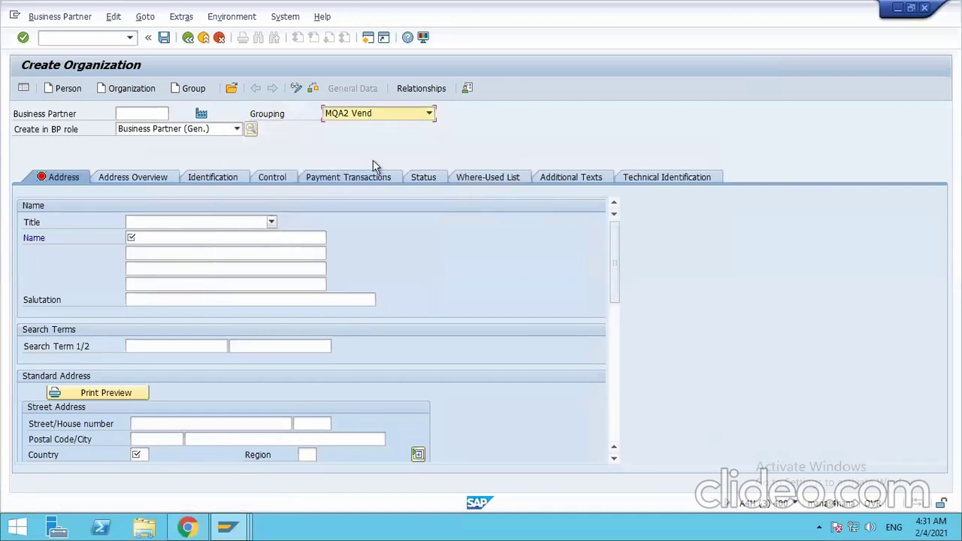
# Step: Set the title to Company, the name lines to ARAZONA Vendor and Arazona, and the first search term to Arazona
pyautogui.click(168, 221)
pyautogui.click(168, 235)
pyautogui.click(168, 237)
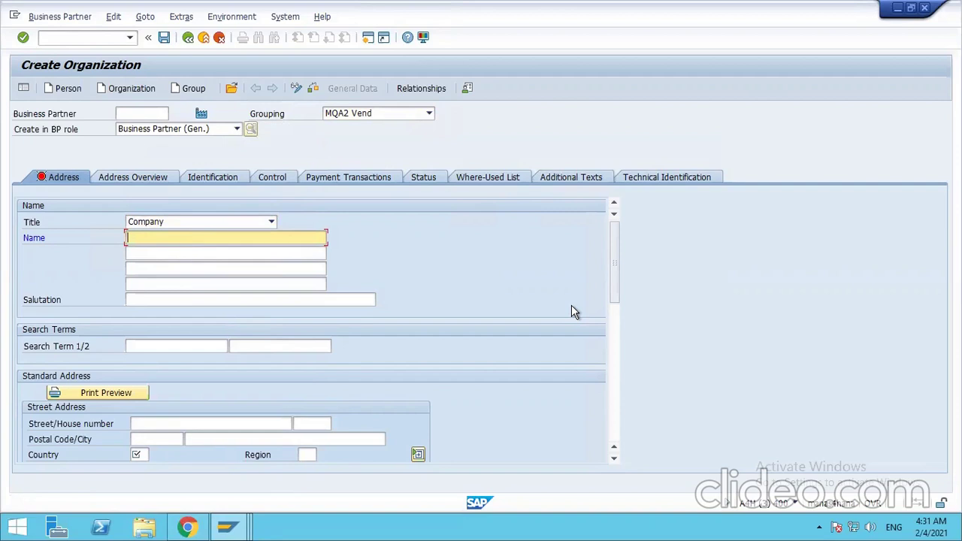
pyautogui.write('ARAZONA Vendor')
pyautogui.click(198, 266)
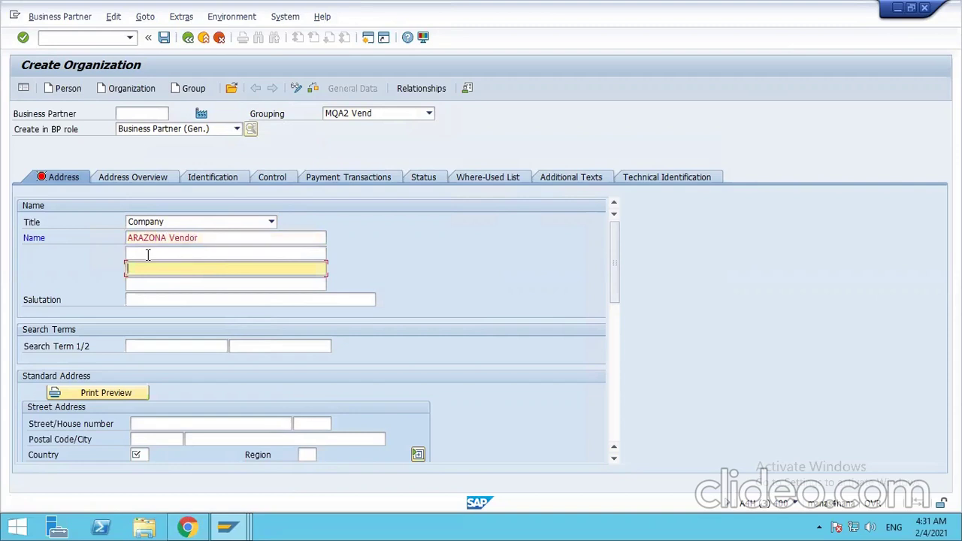
pyautogui.click(147, 254)
pyautogui.write('Ara')
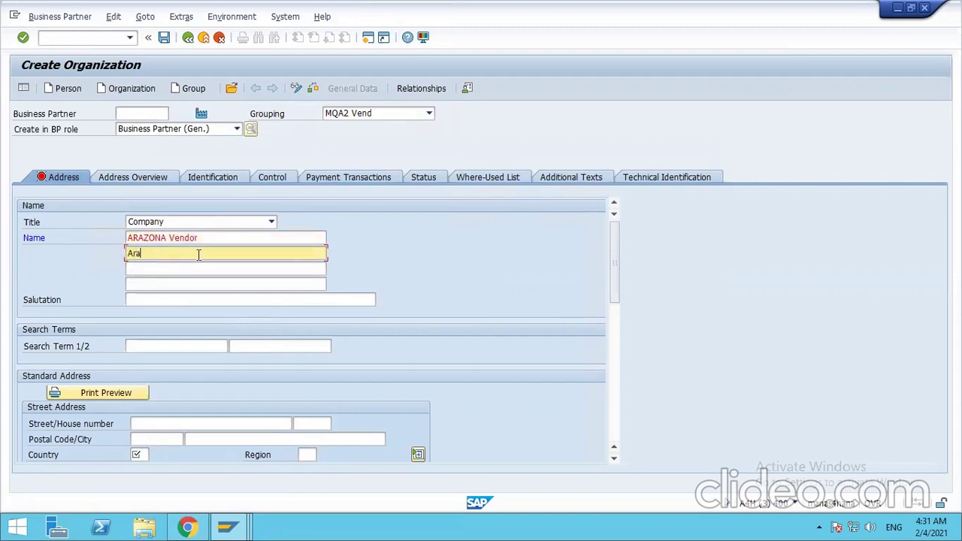
pyautogui.write('zona')
pyautogui.click(183, 268)
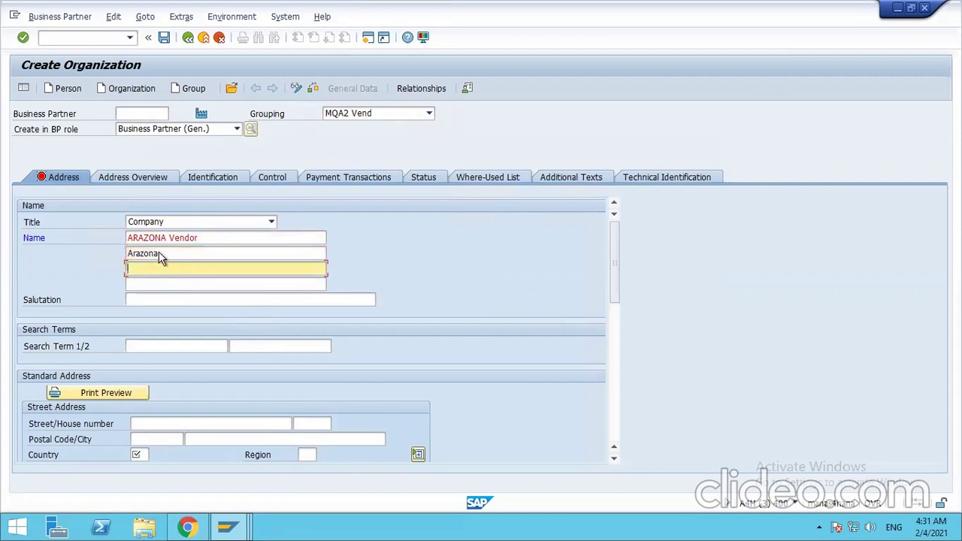
pyautogui.click(175, 254)
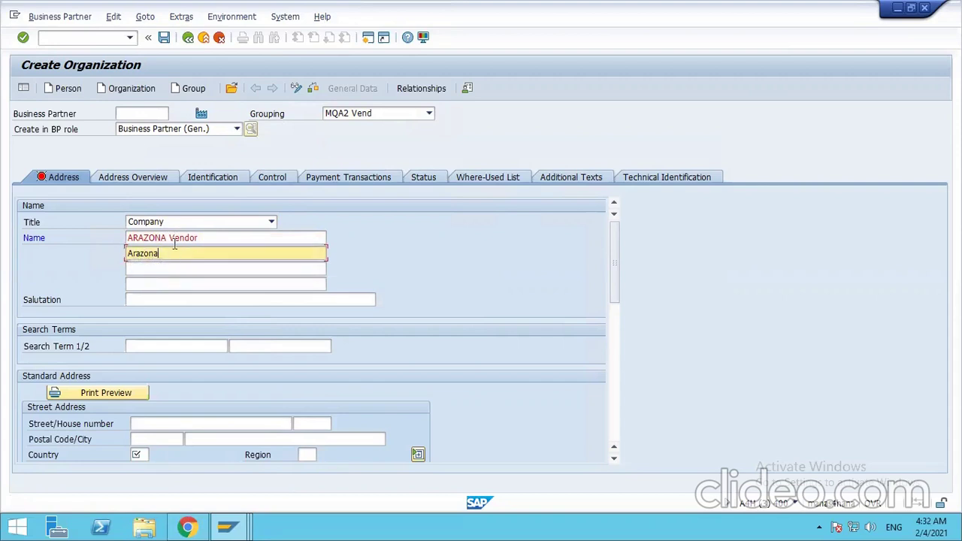
pyautogui.click(177, 349)
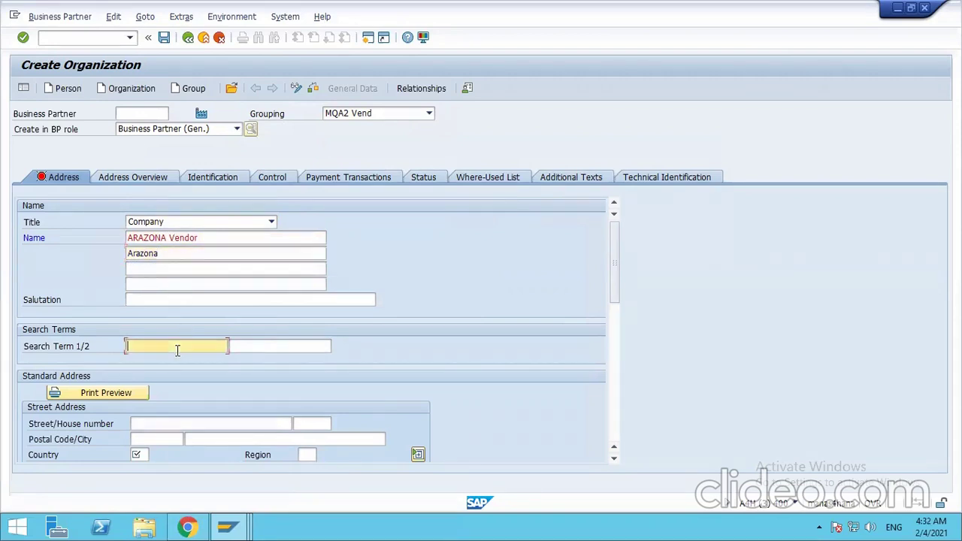
pyautogui.write('Arazona')
# Step: Fill in the street, house number, postal code and city of the organization's standard address
pyautogui.click(172, 424)
pyautogui.write('234')
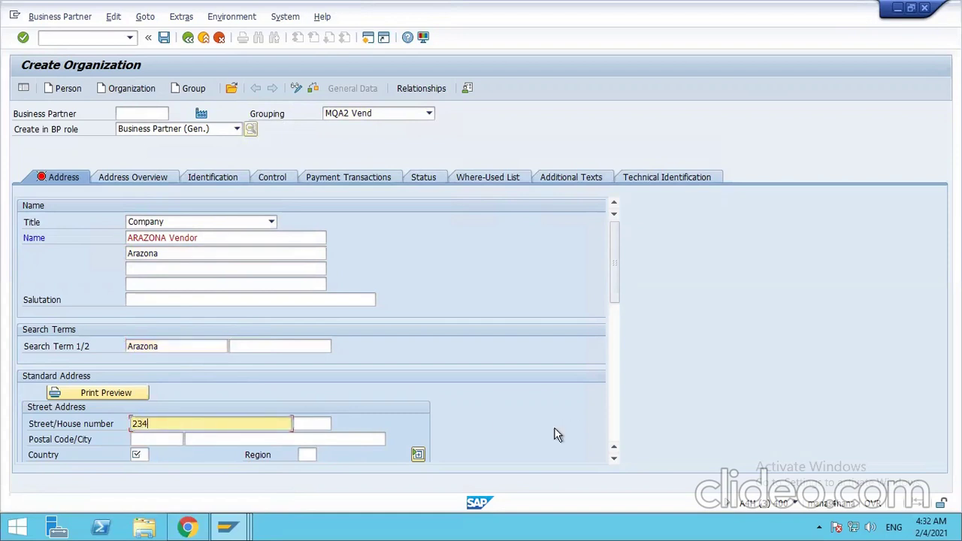
pyautogui.click(308, 423)
pyautogui.write('12')
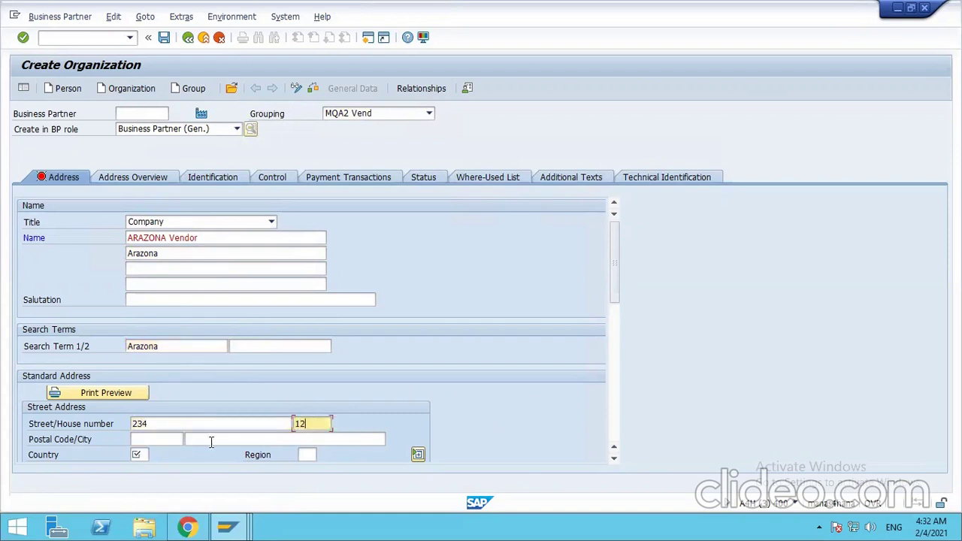
pyautogui.click(151, 441)
pyautogui.write('111')
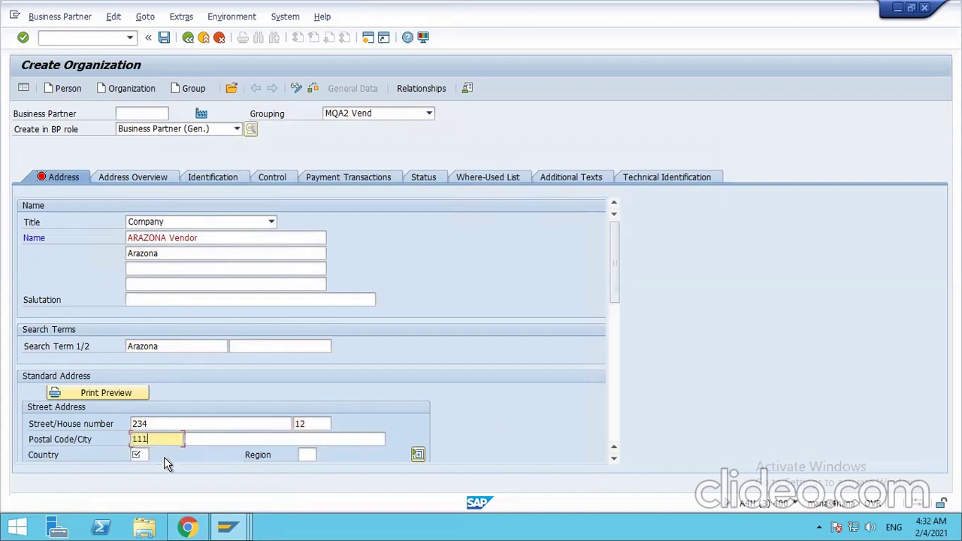
pyautogui.press('BackSpace')
pyautogui.write('0022')
pyautogui.click(233, 440)
pyautogui.write('new d')
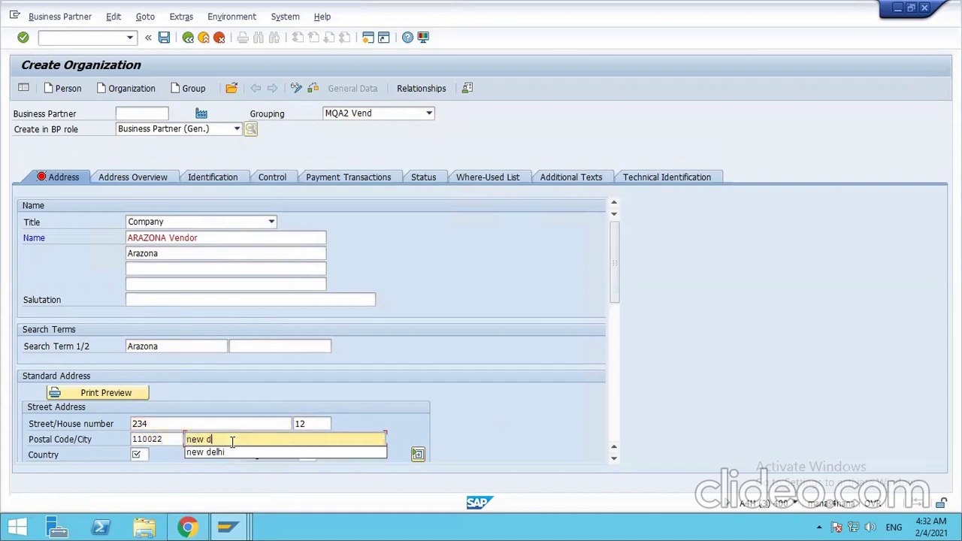
pyautogui.write('elhi')
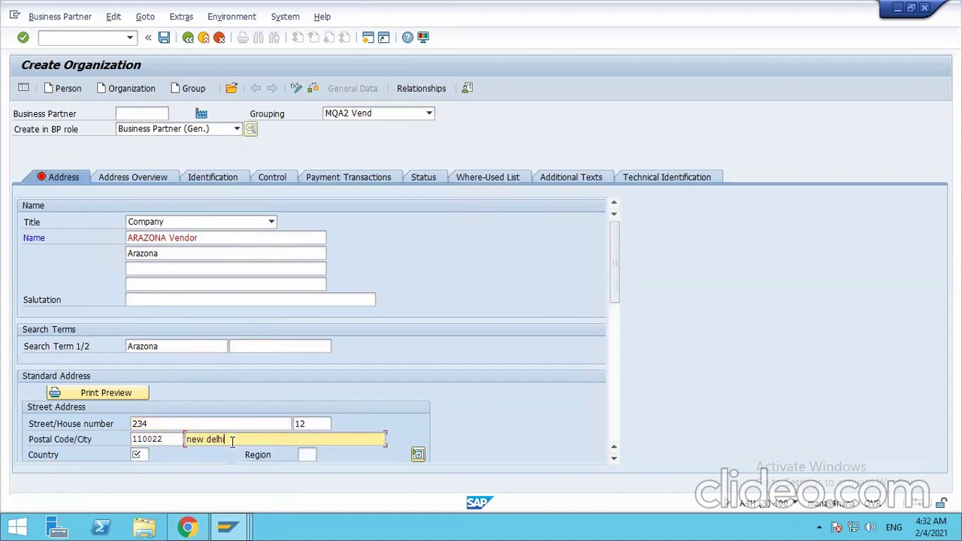
# Step: Set the country to IN and the region to DL in the standard address
pyautogui.click(136, 453)
pyautogui.write('in')
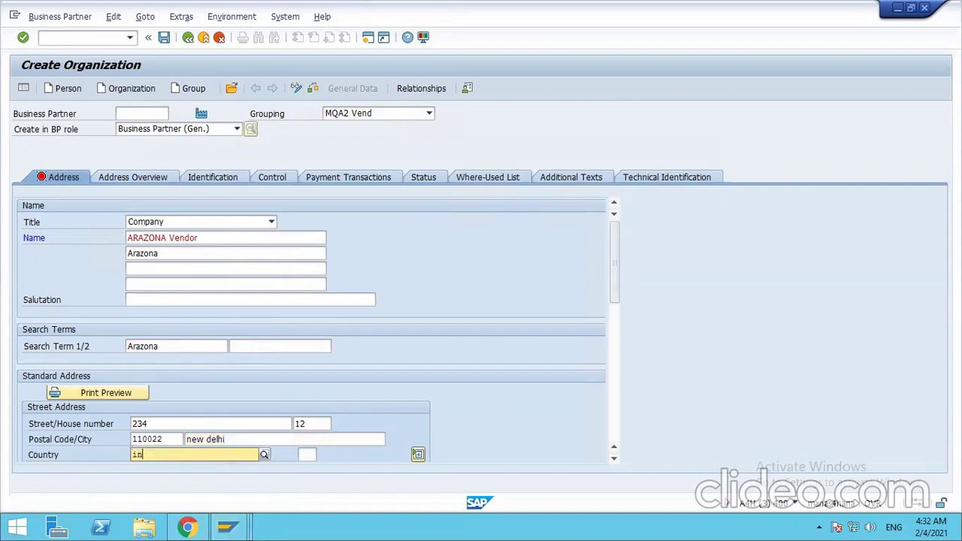
pyautogui.click(172, 391)
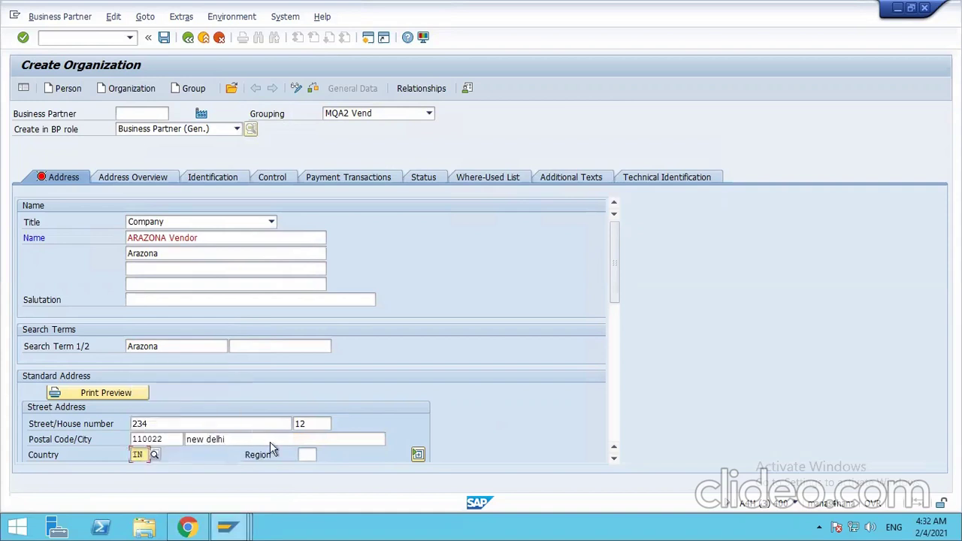
pyautogui.click(306, 454)
pyautogui.write('dl')
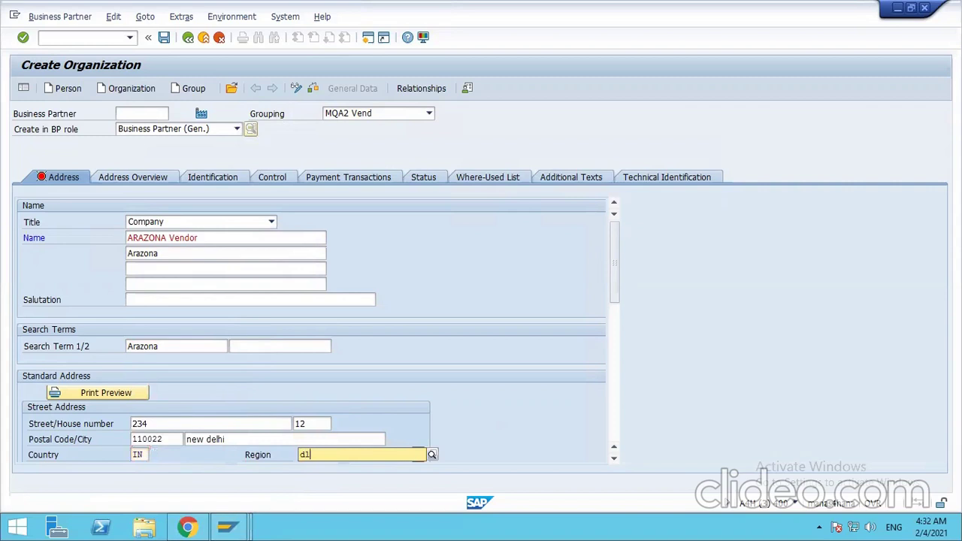
pyautogui.click(322, 481)
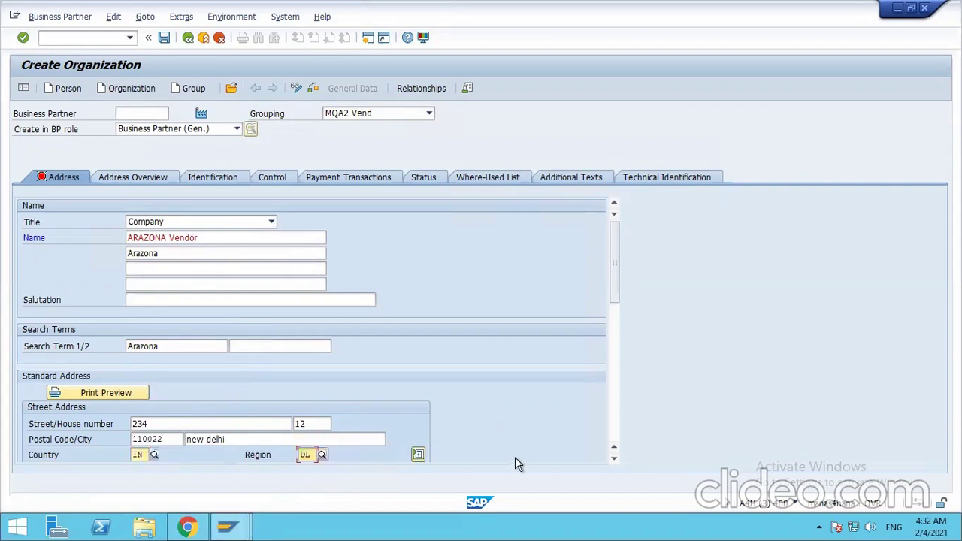
# Step: Examine the remaining address and communication fields, then the address overview, identification and control data of the organization
pyautogui.click(613, 458)
pyautogui.click(613, 459)
pyautogui.click(613, 458)
pyautogui.click(613, 458)
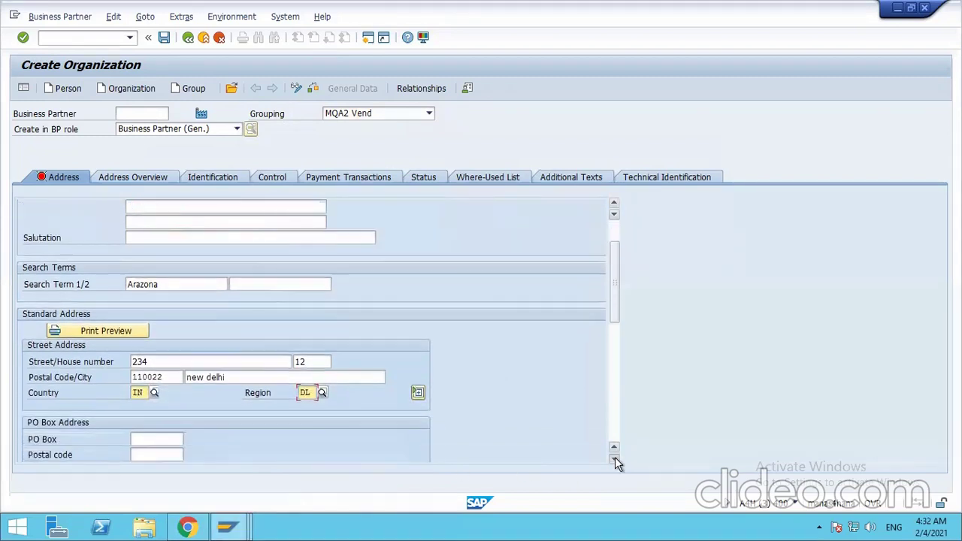
pyautogui.scroll(-10, 613, 458)
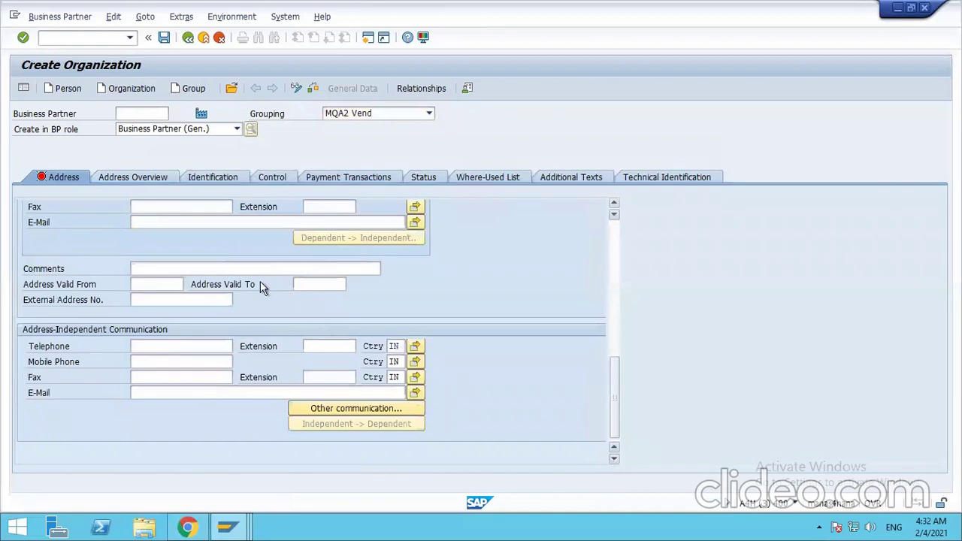
pyautogui.click(124, 178)
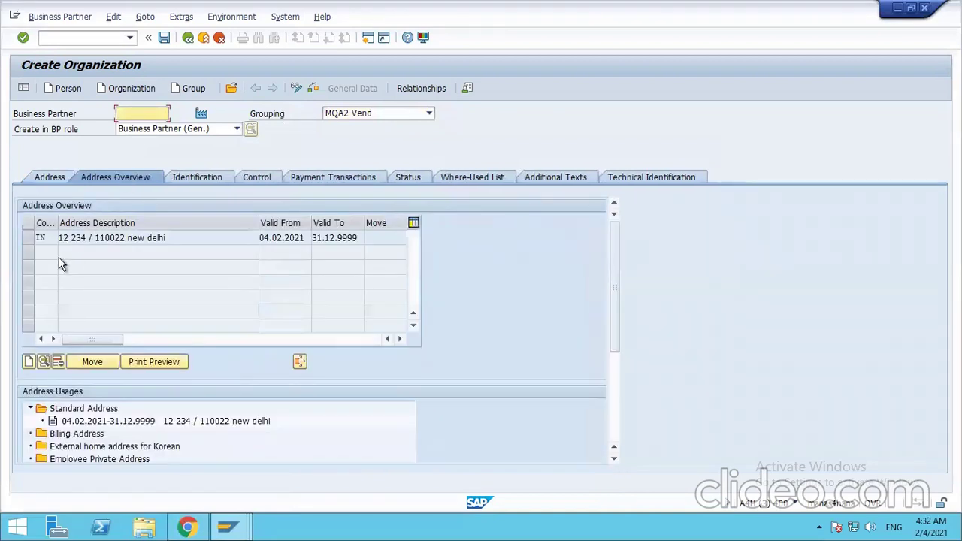
pyautogui.click(188, 183)
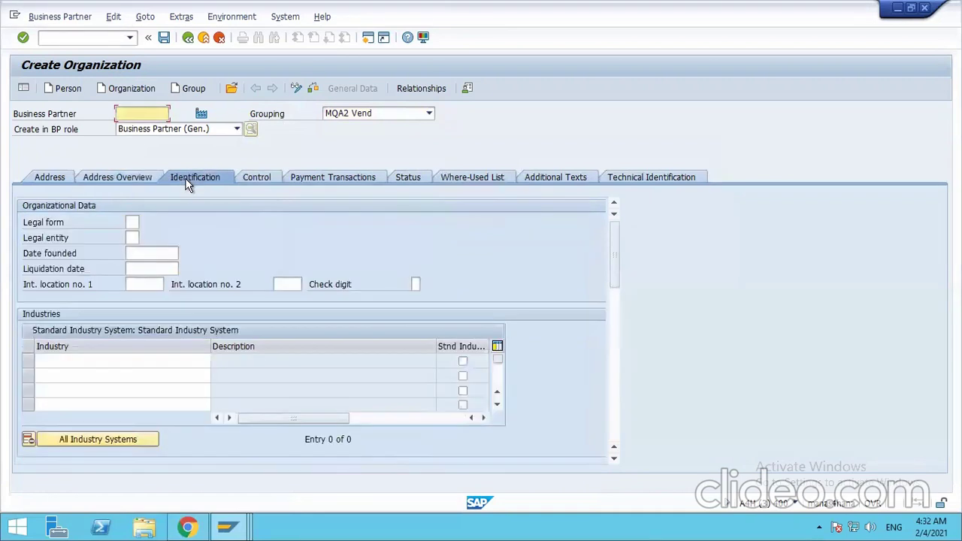
pyautogui.click(257, 183)
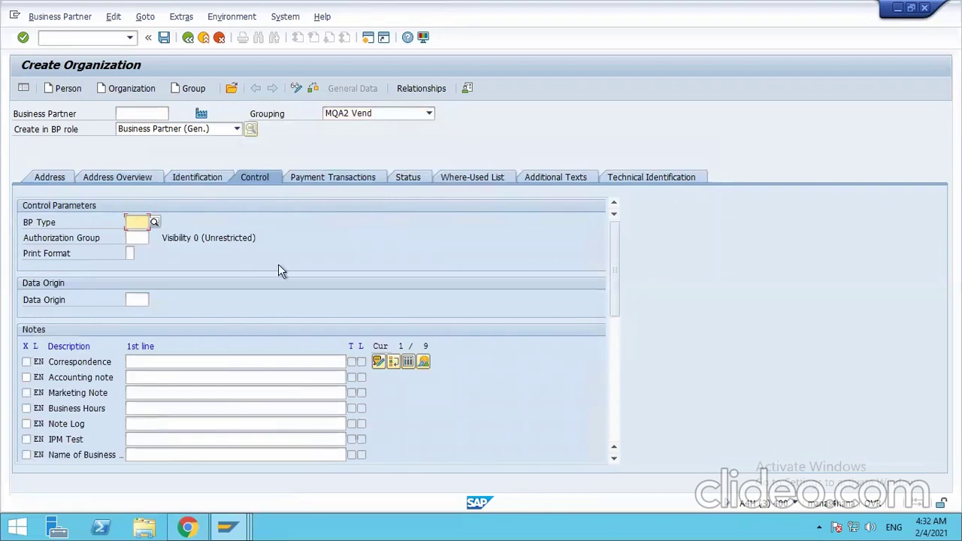
# Step: Review the organization's payment transactions data, save the business partner, and switch it to change mode
pyautogui.click(308, 180)
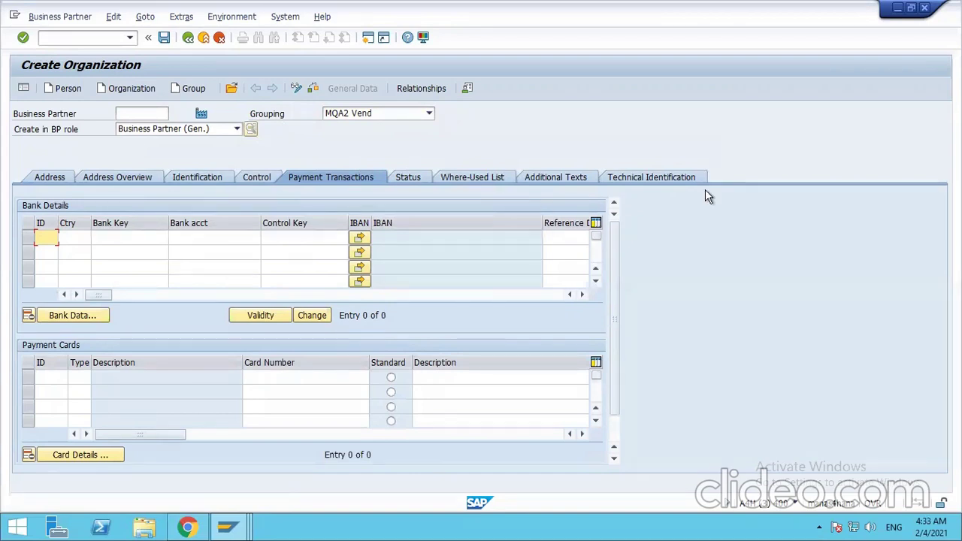
pyautogui.click(163, 38)
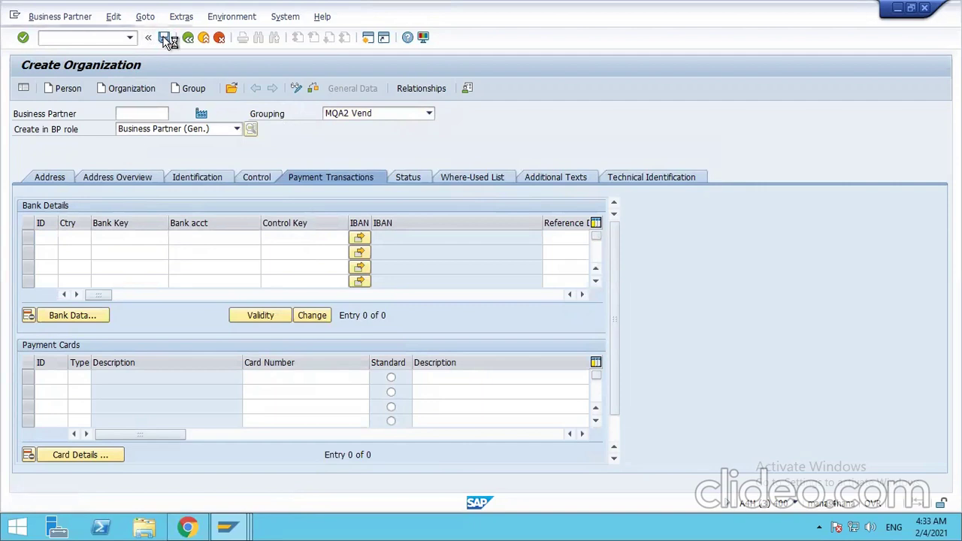
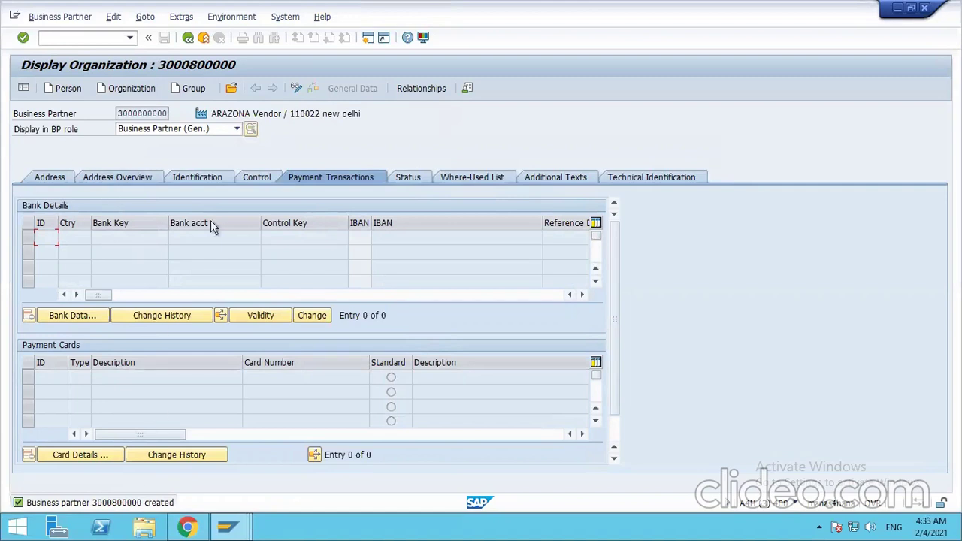
pyautogui.click(47, 16)
pyautogui.click(73, 67)
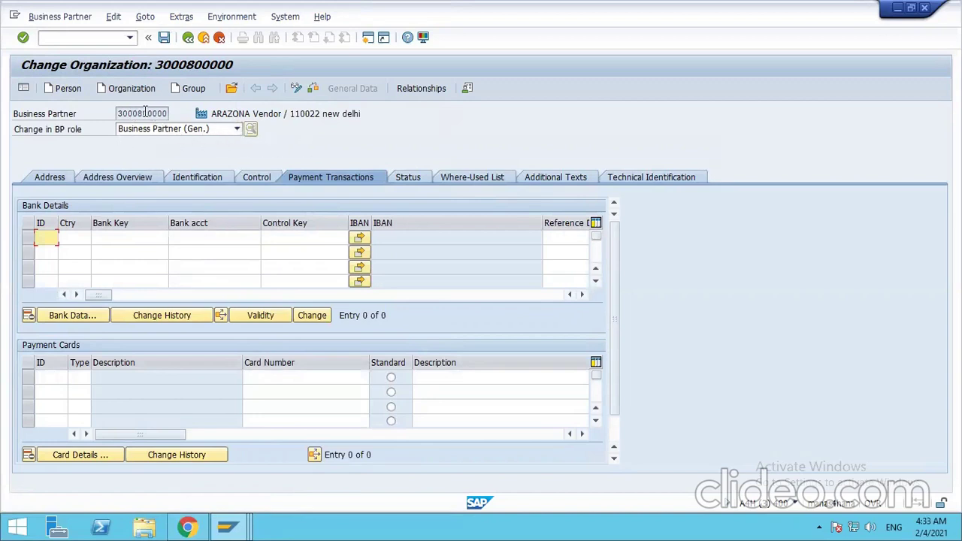
pyautogui.moveTo(129, 113); pyautogui.dragTo(168, 113)
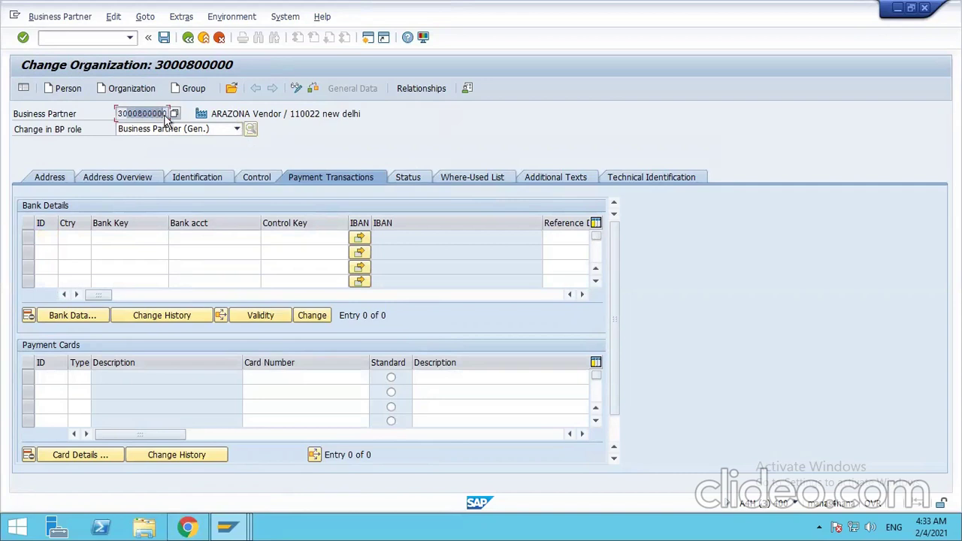
# Step: Change the business partner's role to the first SUPPLIER (FI-NEW)STANDARD entry
pyautogui.click(237, 132)
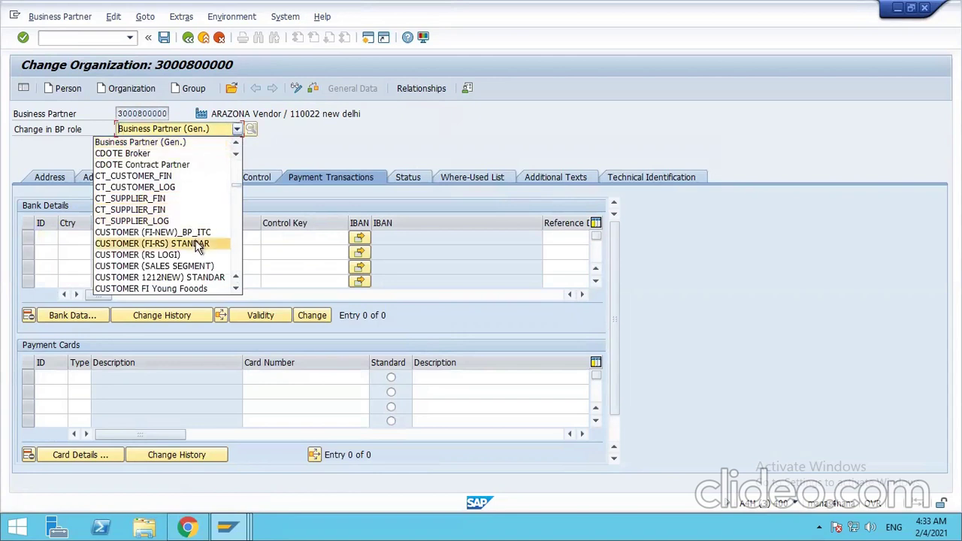
pyautogui.scroll(-2, 196, 248)
pyautogui.scroll(-7, 194, 248)
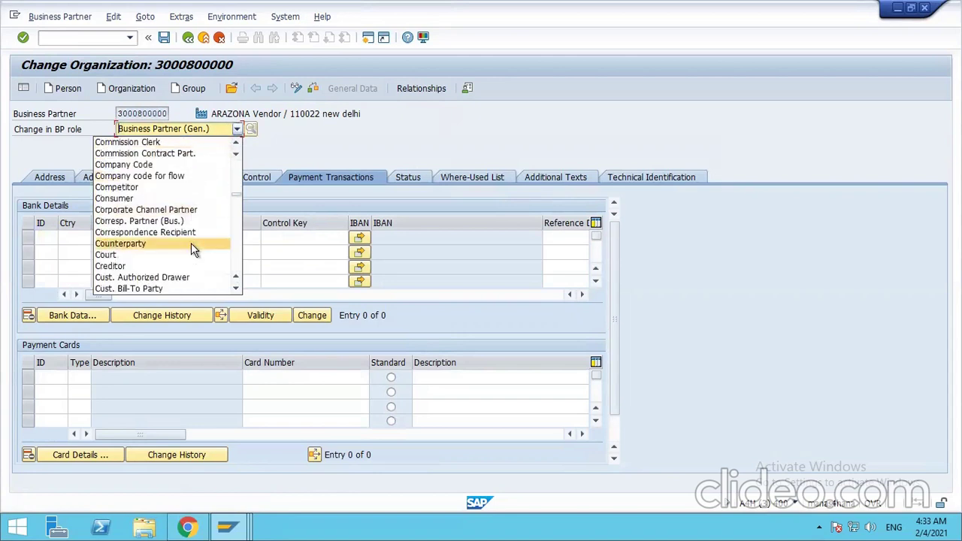
pyautogui.scroll(-4, 194, 247)
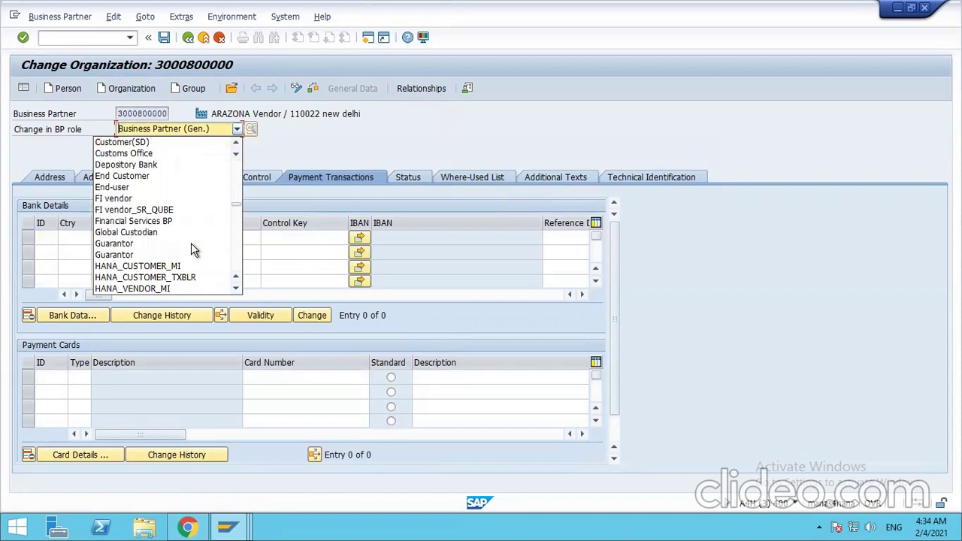
pyautogui.scroll(-2, 191, 243)
pyautogui.scroll(-3, 191, 243)
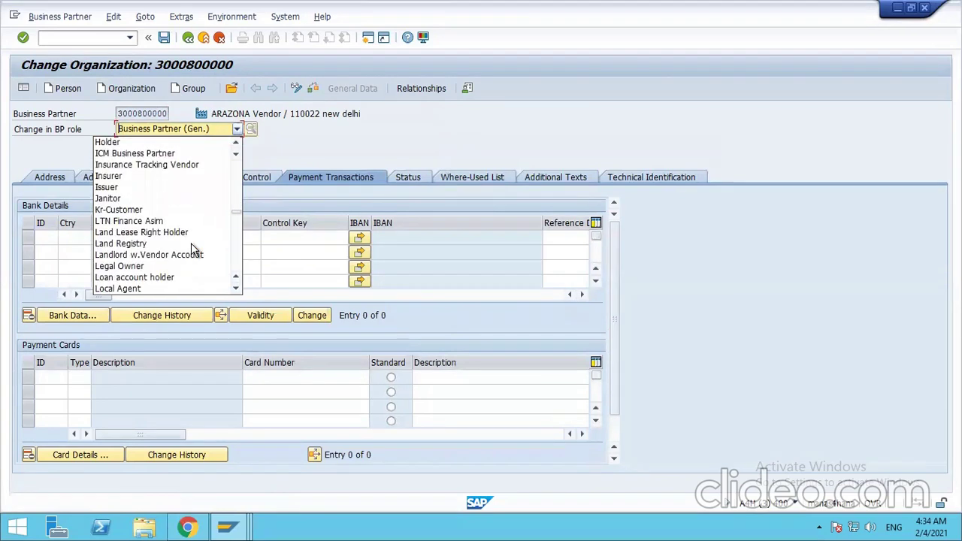
pyautogui.scroll(-6, 190, 246)
pyautogui.scroll(-6, 190, 253)
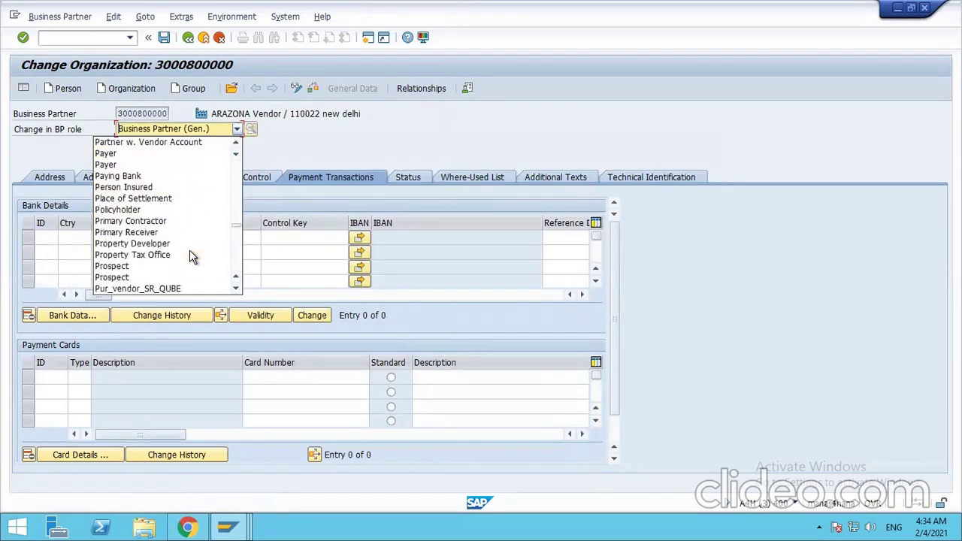
pyautogui.scroll(-4, 190, 256)
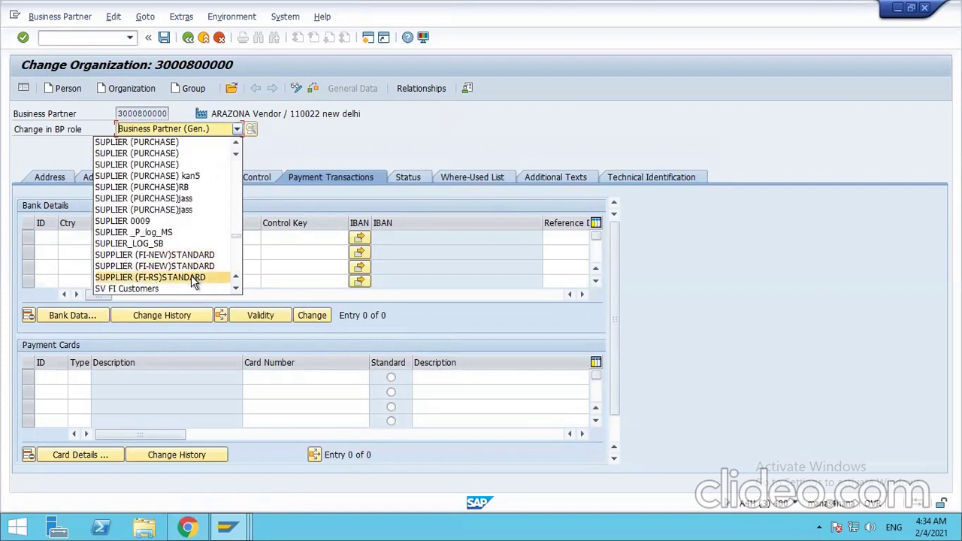
pyautogui.scroll(-1, 188, 271)
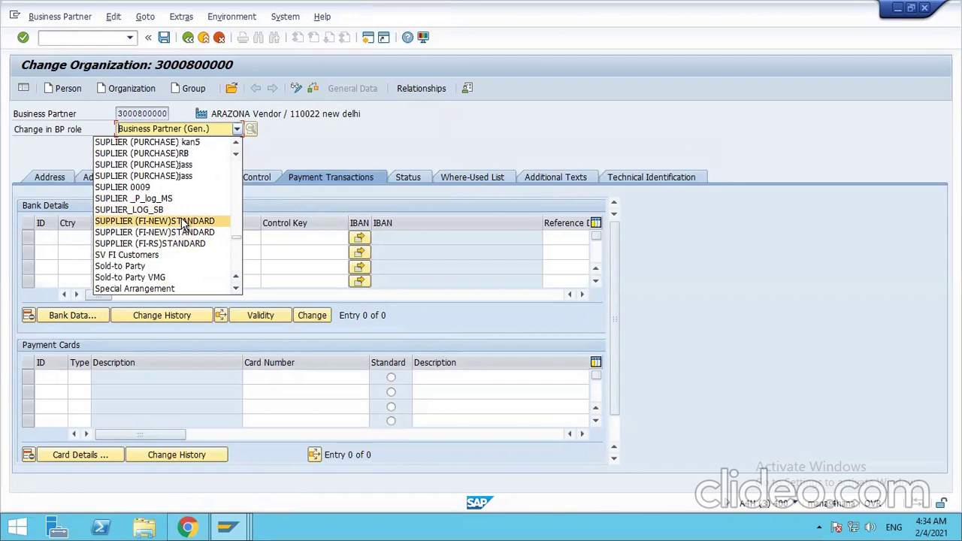
pyautogui.click(183, 221)
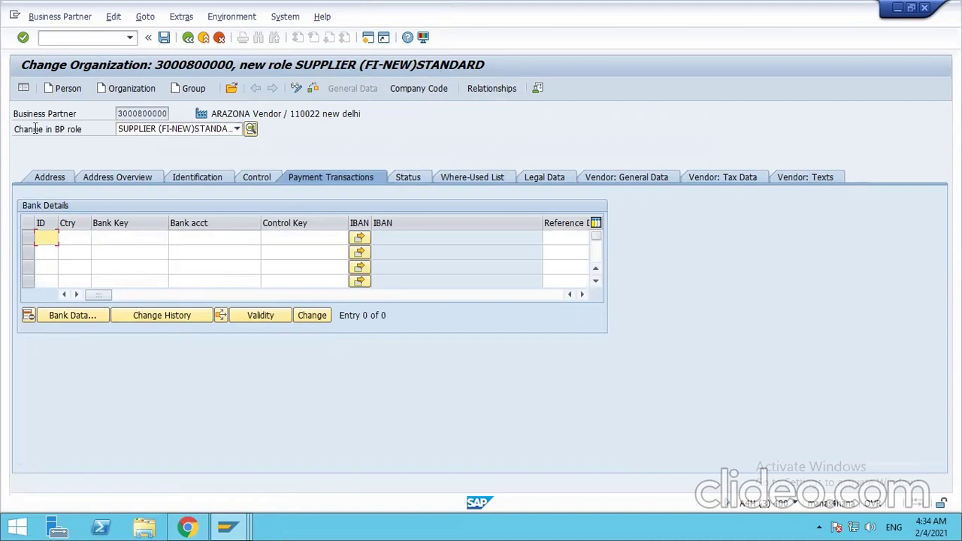
# Step: Open the vendor's company code data and assign company code REC1
pyautogui.click(421, 90)
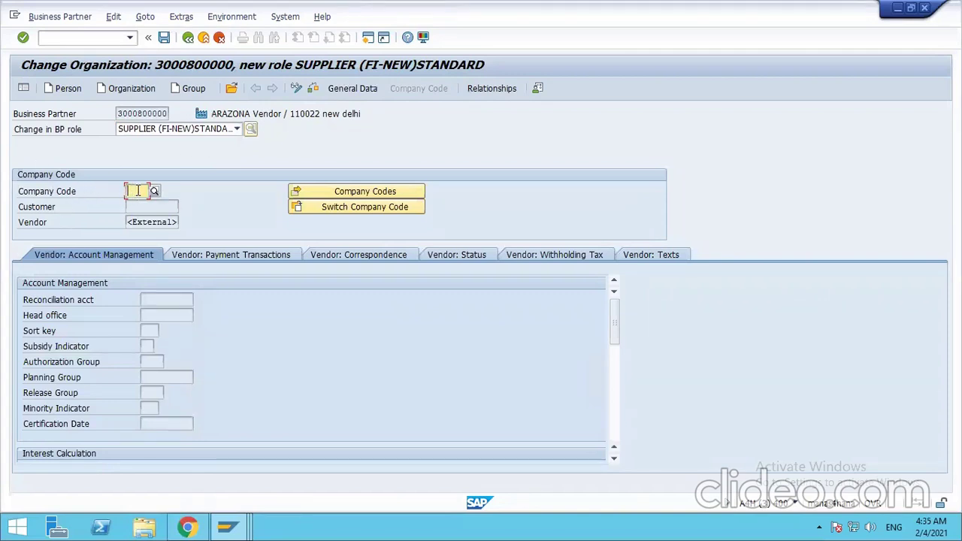
pyautogui.write('rec')
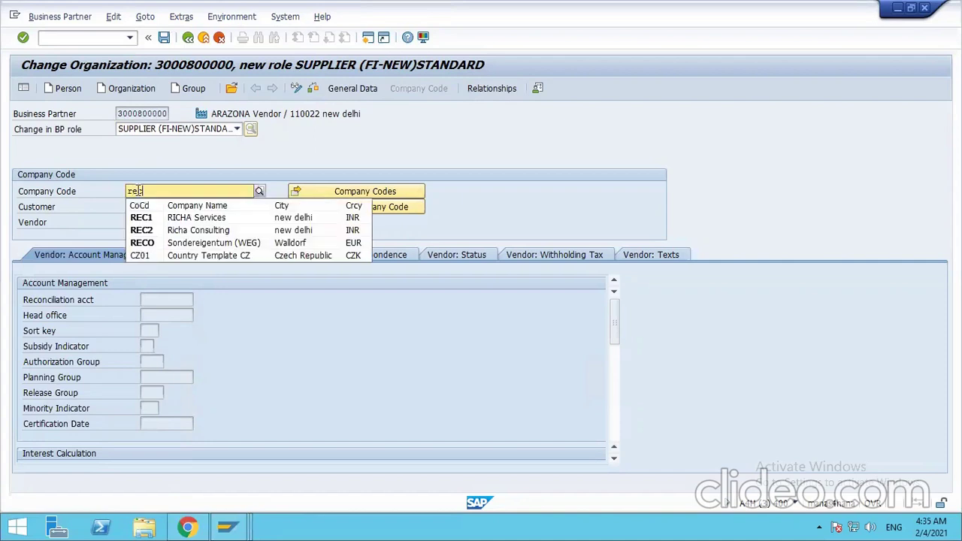
pyautogui.click(174, 218)
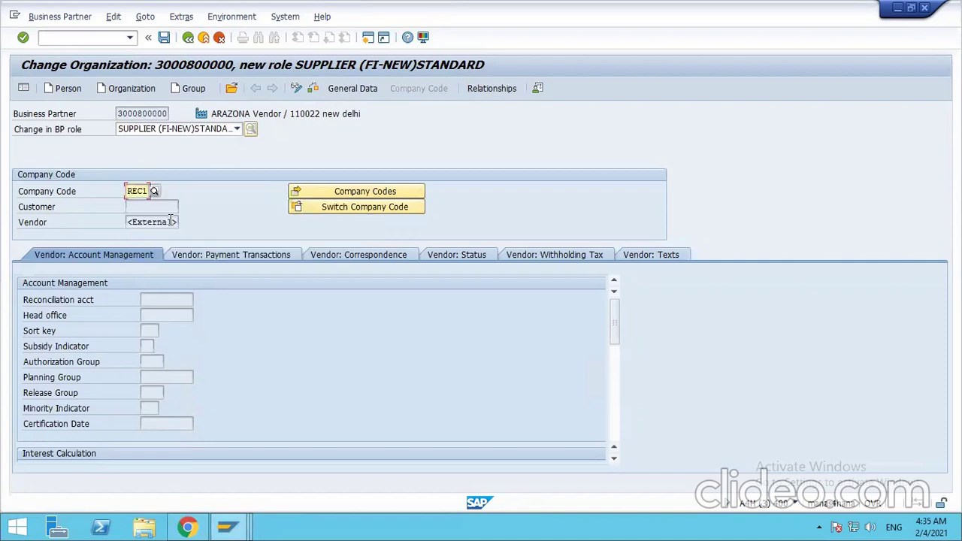
pyautogui.click(349, 191)
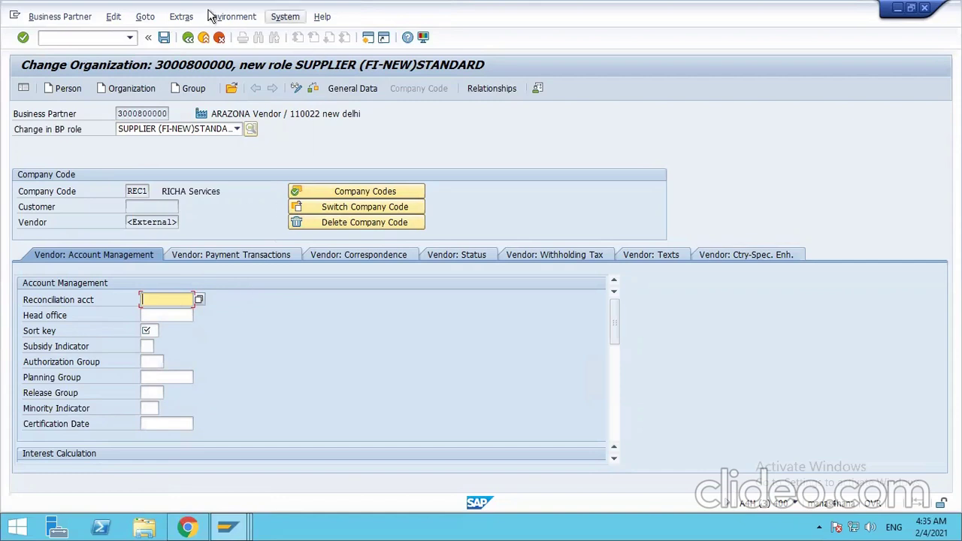
# Step: Run transaction FS00 in a new session and set the company code to REC1
pyautogui.click(368, 38)
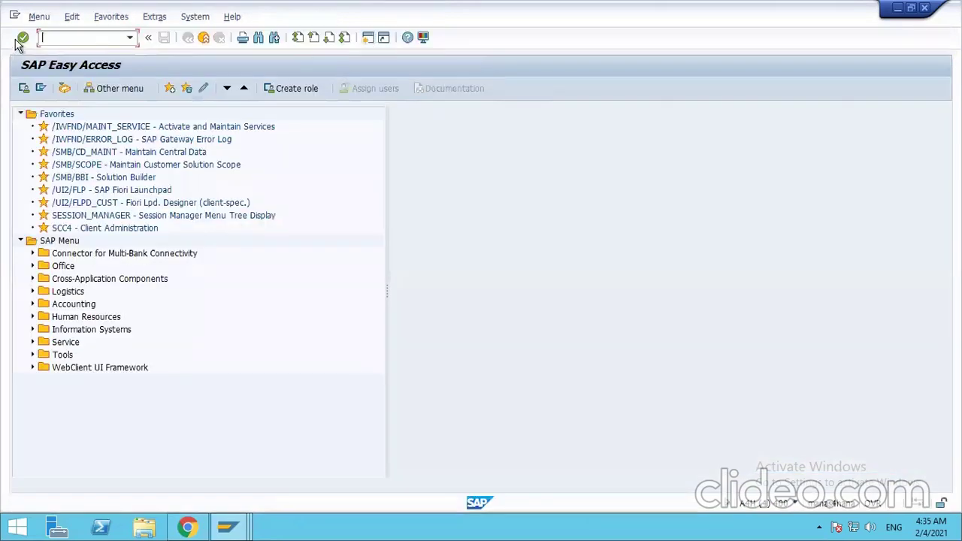
pyautogui.write('fs00')
pyautogui.press('Return')
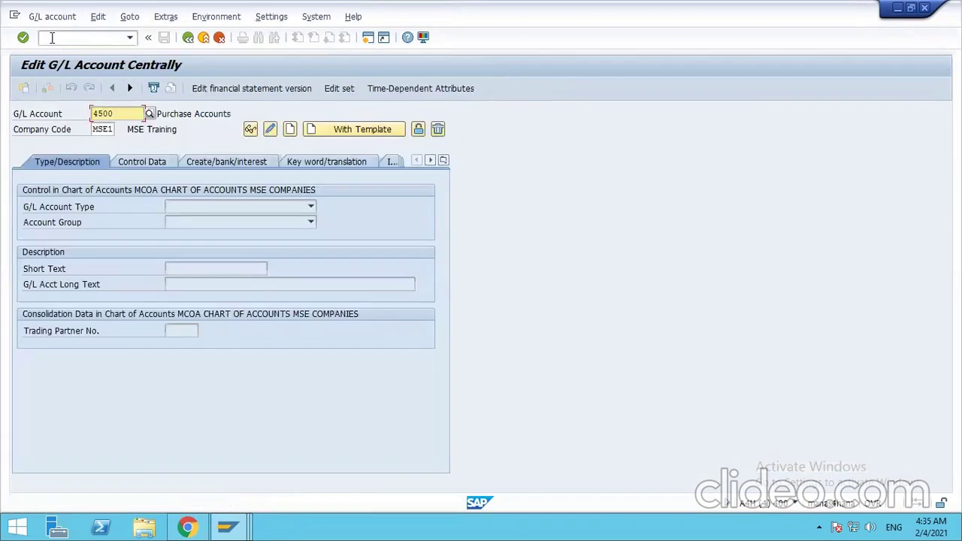
pyautogui.moveTo(94, 131); pyautogui.dragTo(123, 126)
pyautogui.write('rec1')
pyautogui.press('Return')
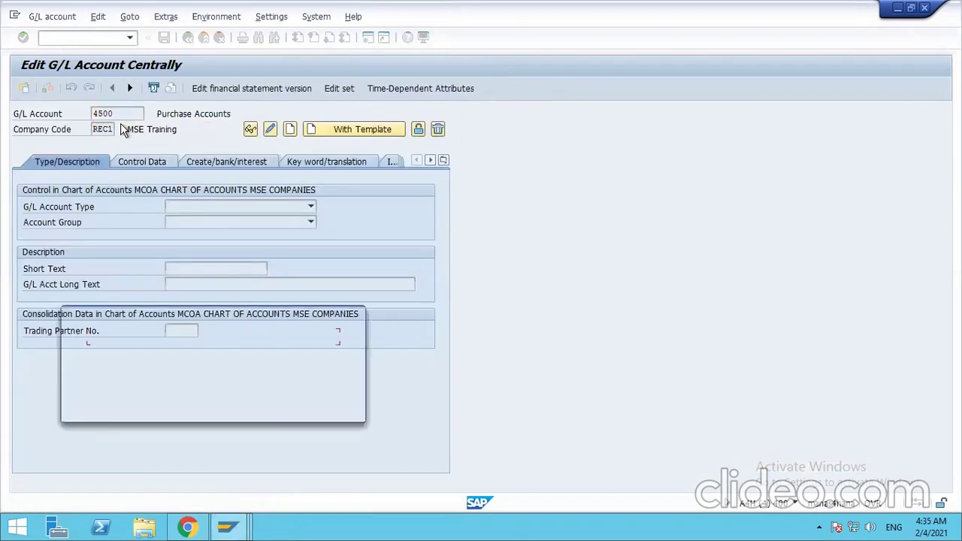
pyautogui.click(337, 409)
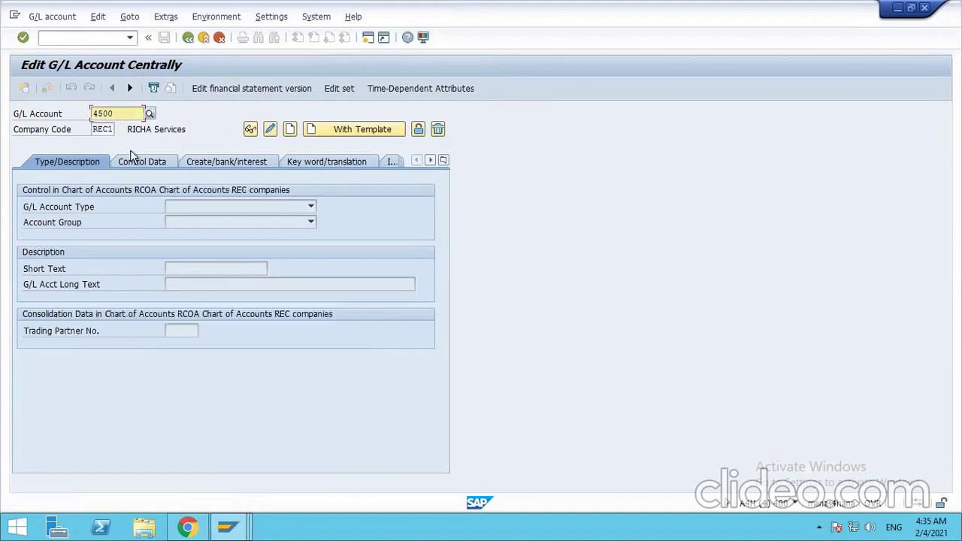
# Step: Clear the G/L account number and try to start creating an account with a template
pyautogui.moveTo(127, 113); pyautogui.dragTo(10, 108)
pyautogui.press('Delete')
pyautogui.write('1')
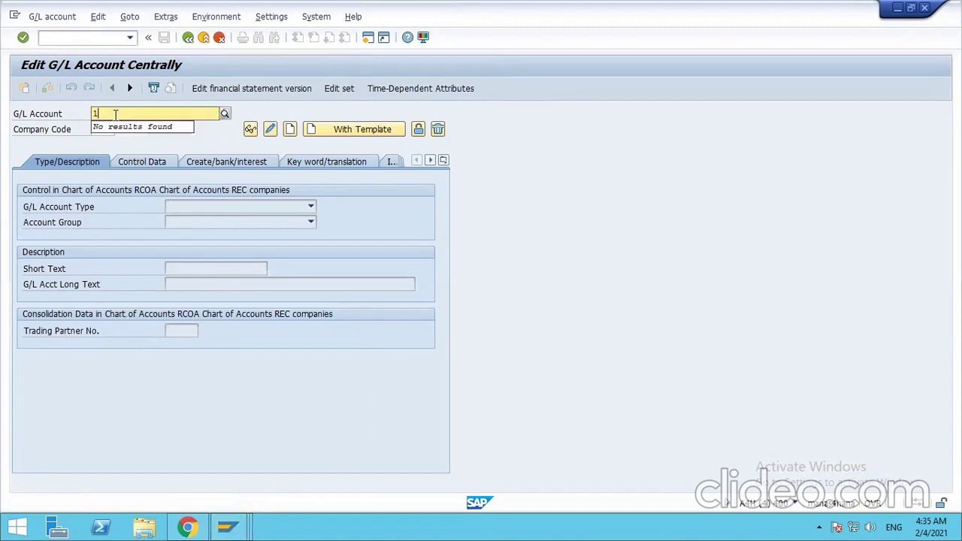
pyautogui.press('BackSpace')
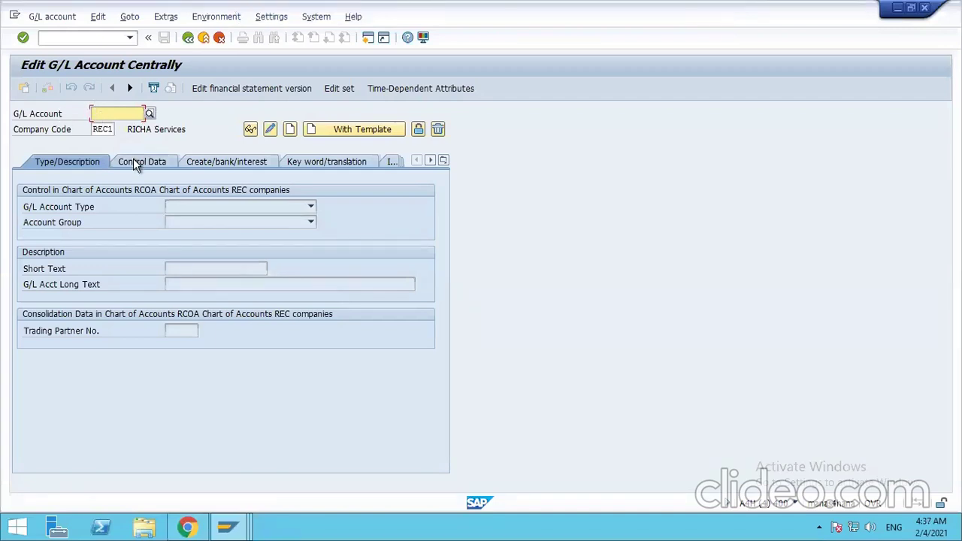
pyautogui.click(354, 133)
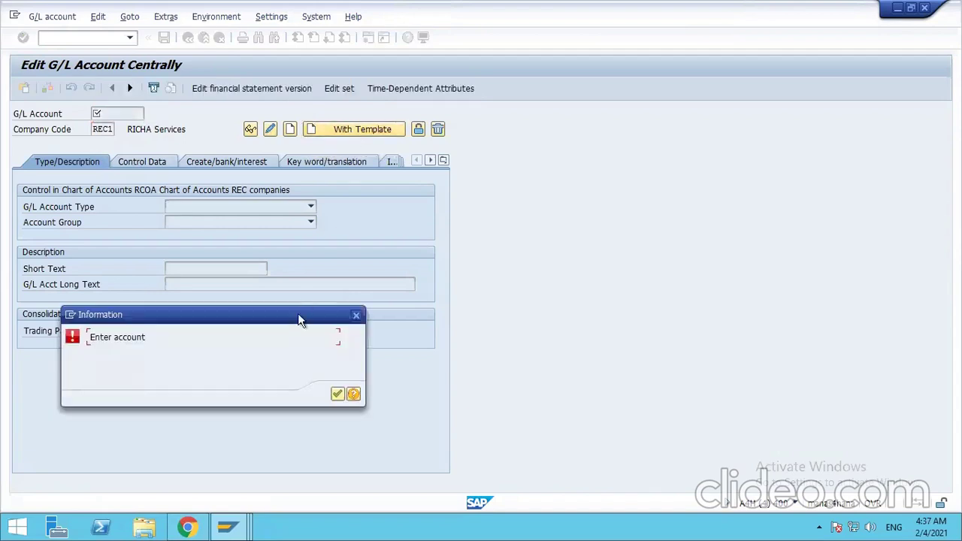
pyautogui.click(337, 393)
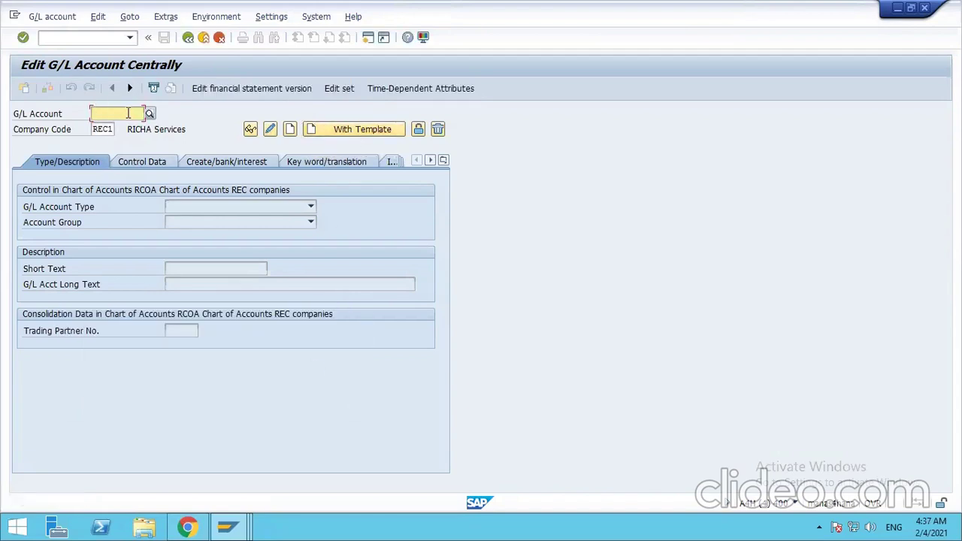
# Step: Look up the existing G/L accounts using the account field's value help
pyautogui.click(149, 114)
pyautogui.click(230, 237)
pyautogui.press('Return')
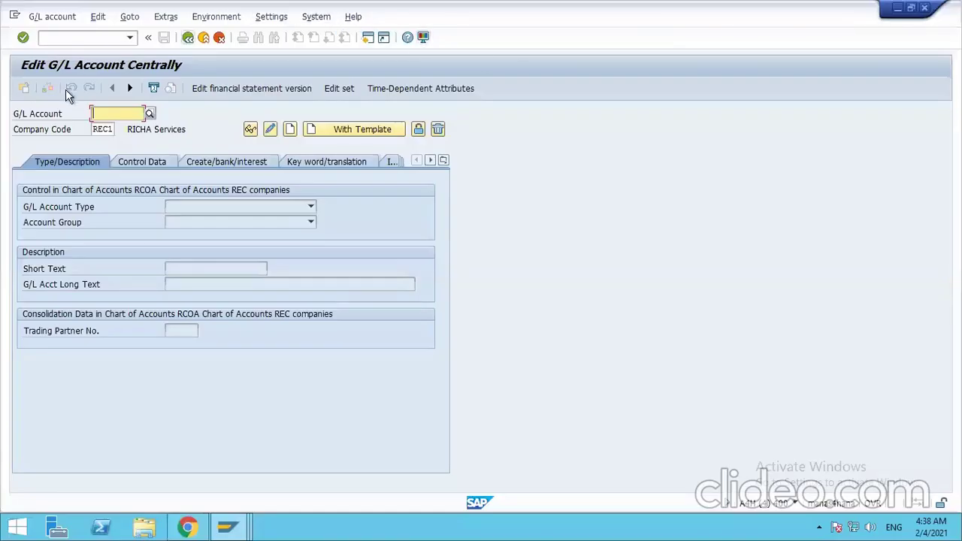
# Step: Start creating G/L account 1210 with a template, using MSE1 as the reference company code
pyautogui.write('1210')
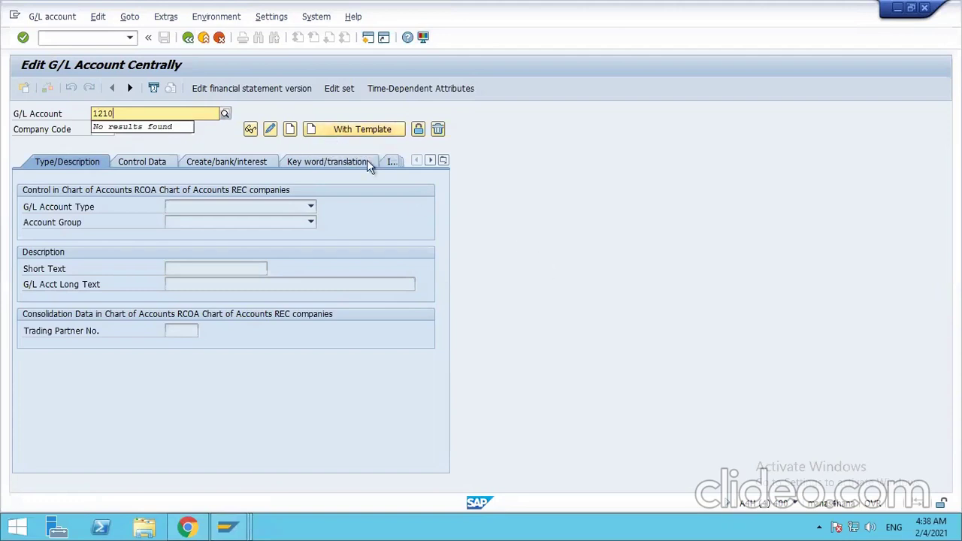
pyautogui.click(365, 128)
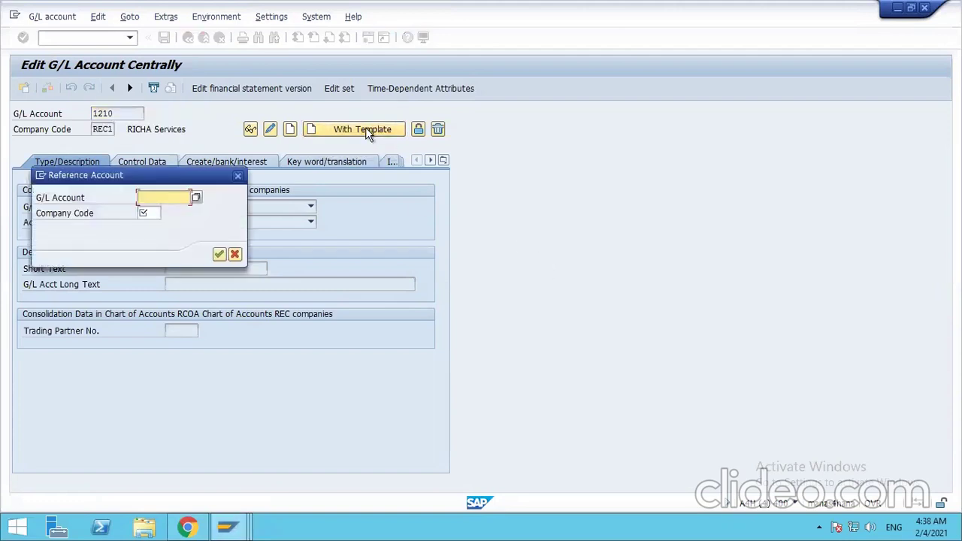
pyautogui.click(150, 213)
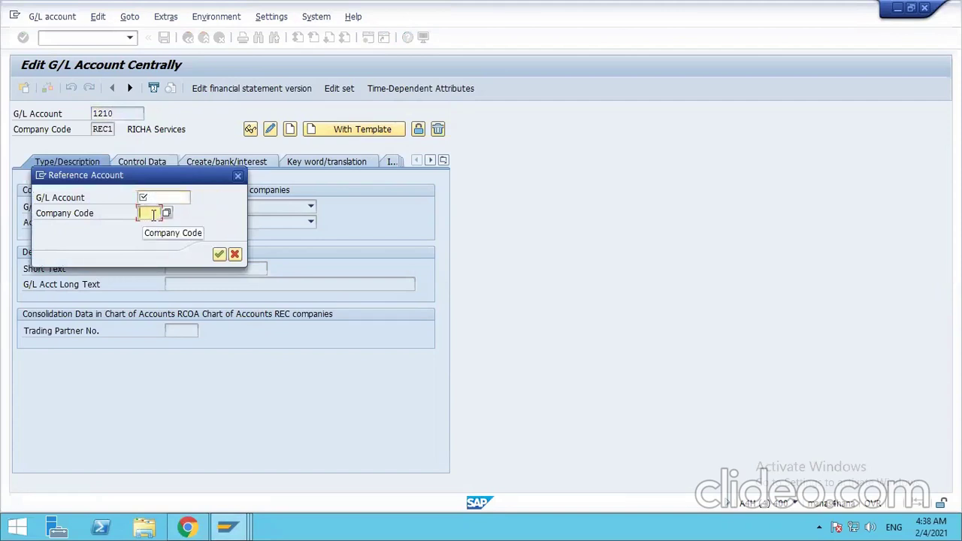
pyautogui.write('mse1')
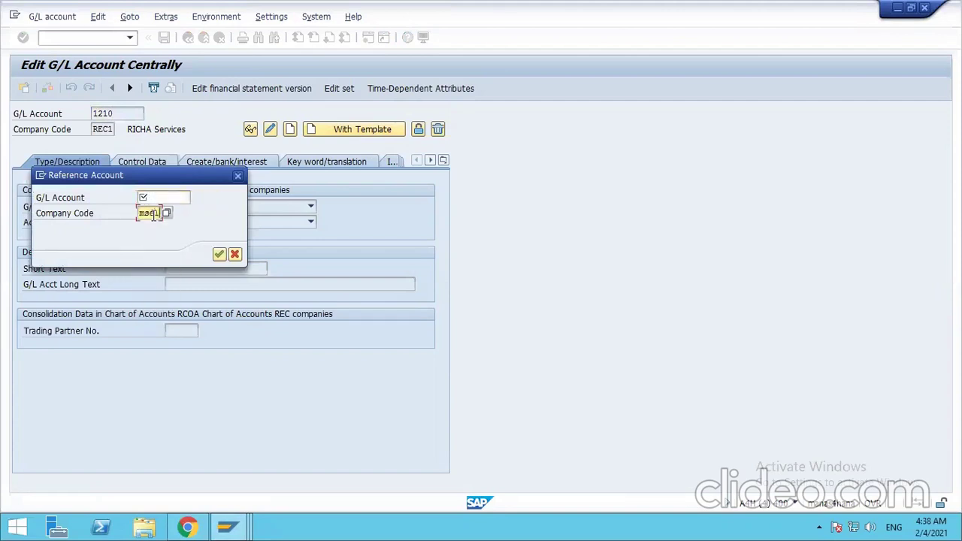
pyautogui.click(162, 197)
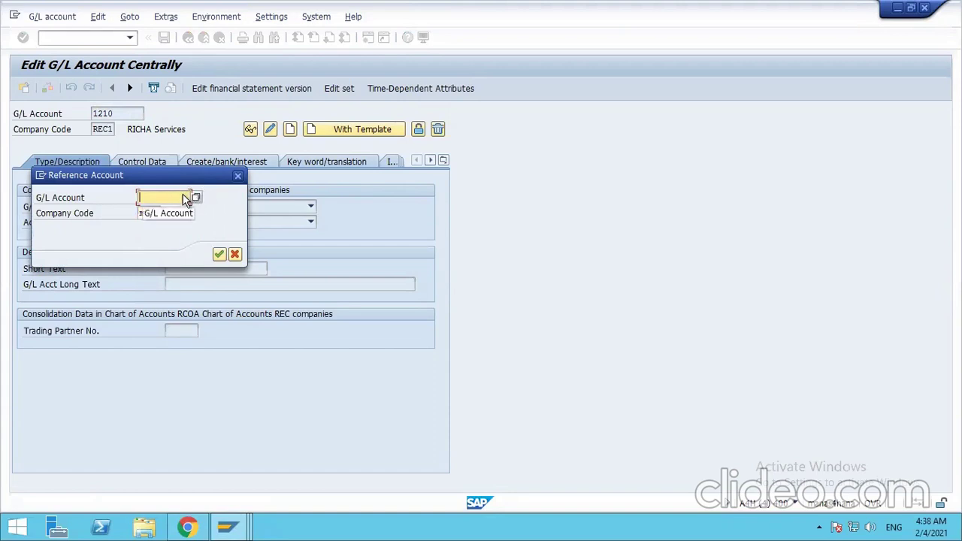
pyautogui.press('Return')
pyautogui.click(337, 394)
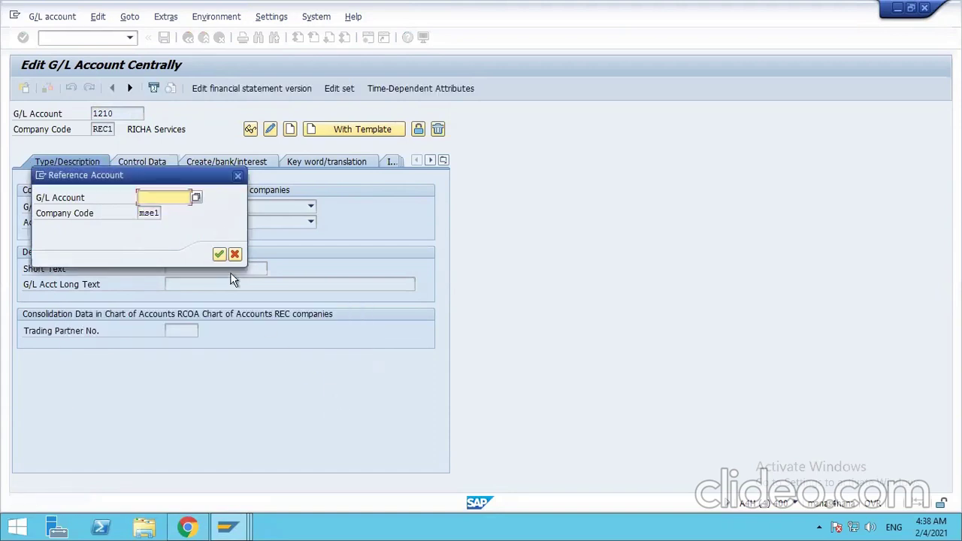
# Step: Look up MSE1's G/L accounts sorted by account number and take 1210, Vendors Account MSE2, as the reference account
pyautogui.click(196, 199)
pyautogui.click(181, 284)
pyautogui.press('Return')
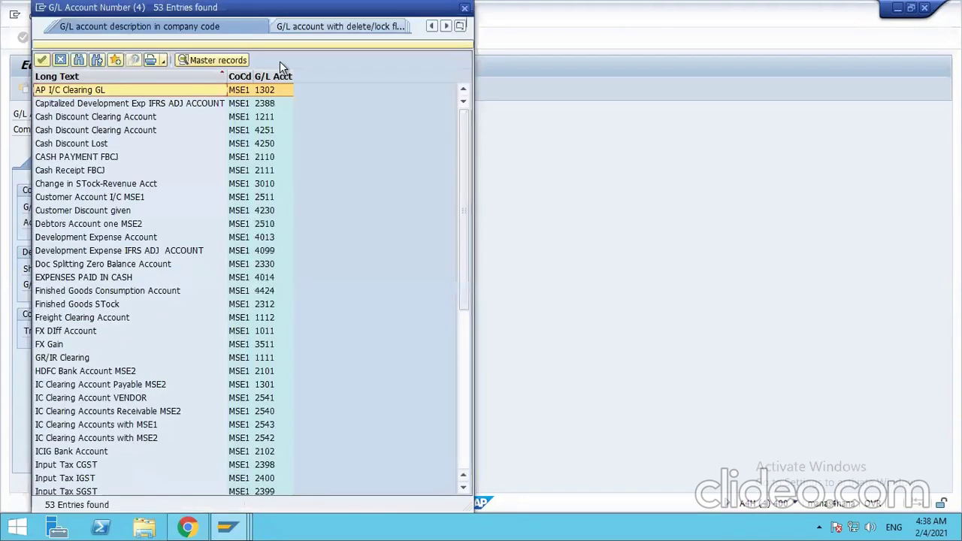
pyautogui.click(274, 81)
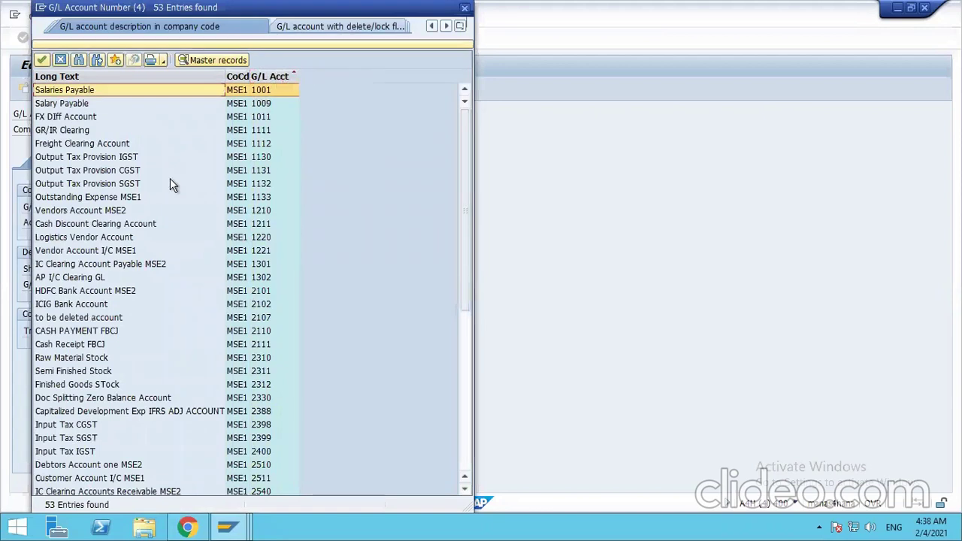
pyautogui.click(266, 206)
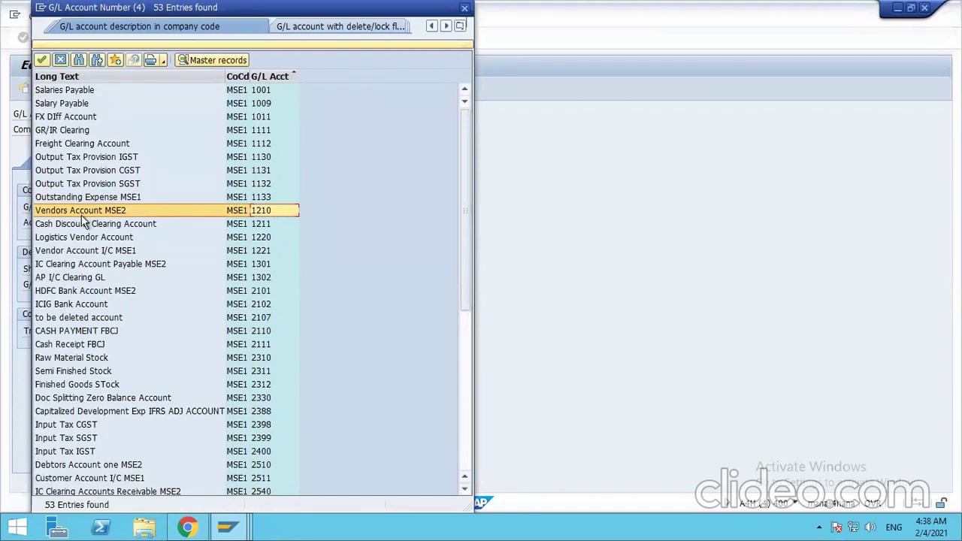
pyautogui.doubleClick(275, 212)
pyautogui.click(216, 254)
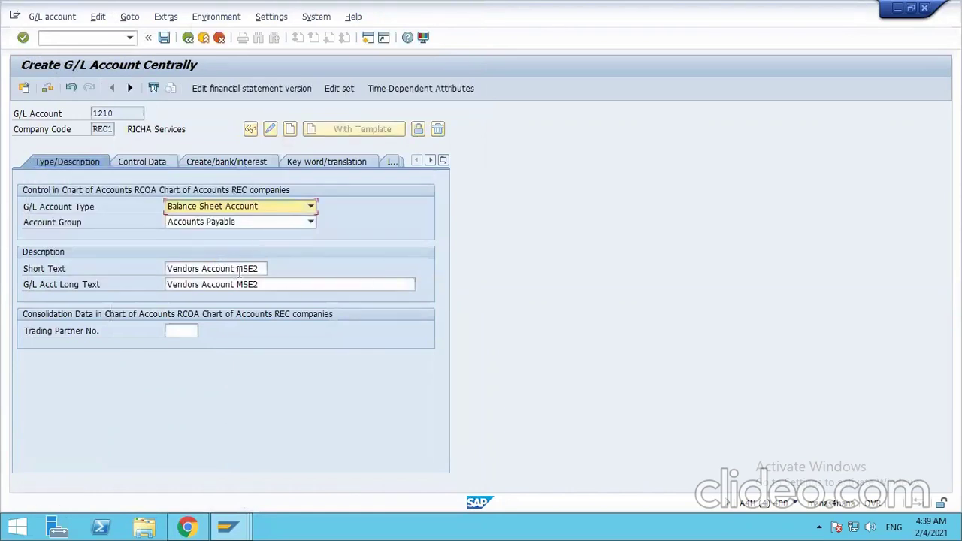
# Step: Change the G/L account's short text and long text to Vendors Account REC
pyautogui.moveTo(237, 270); pyautogui.dragTo(266, 268)
pyautogui.write('REC')
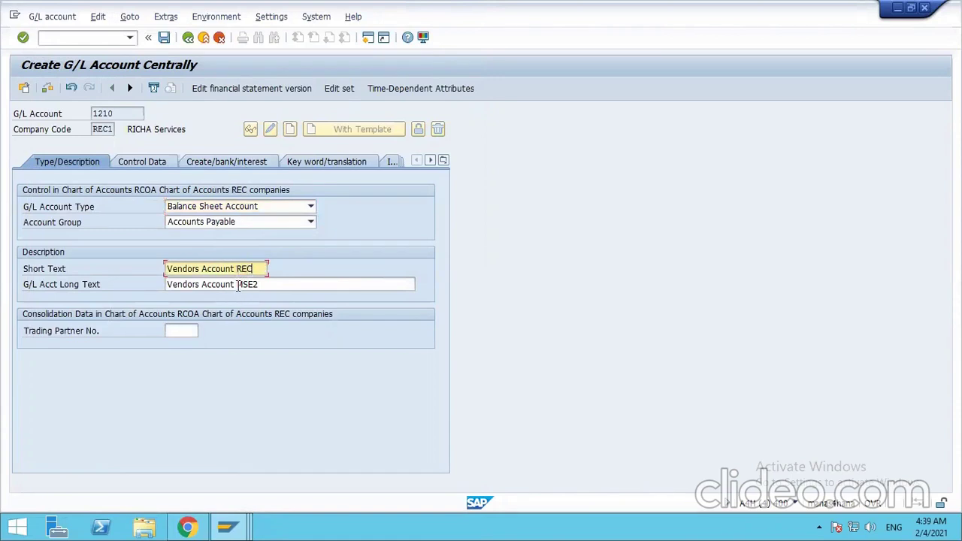
pyautogui.moveTo(238, 285); pyautogui.dragTo(268, 278)
pyautogui.write('RC')
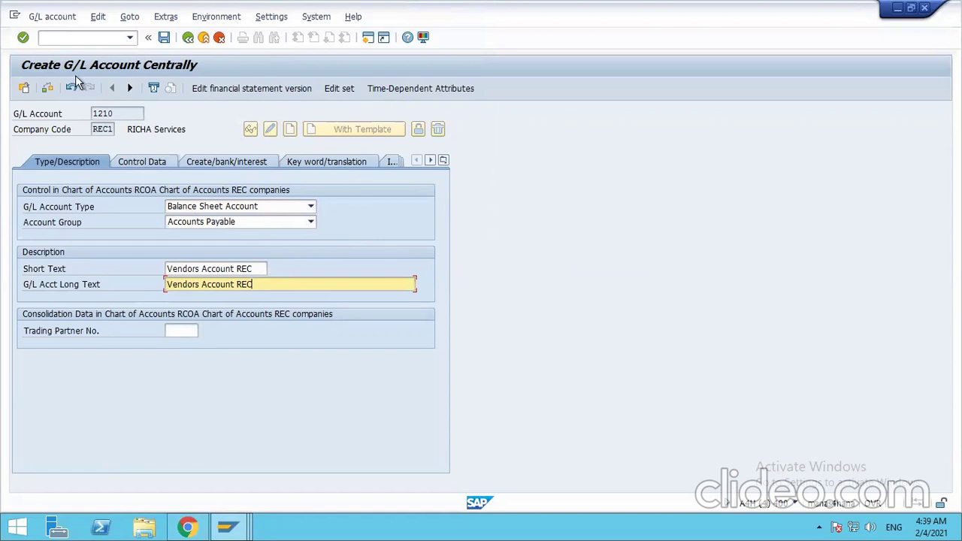
# Step: Clear the exchange rate difference key in the control data and select Vendors as the reconciliation account type
pyautogui.click(147, 164)
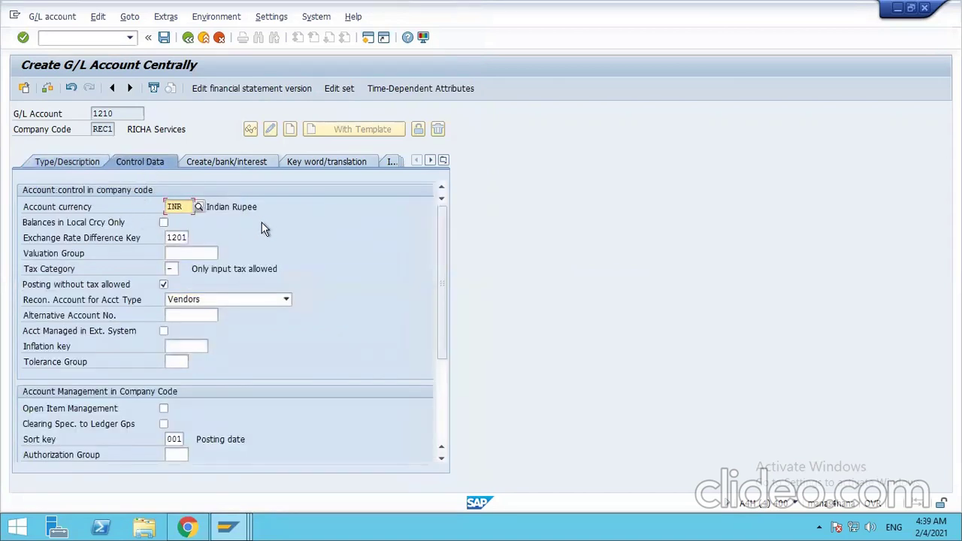
pyautogui.click(180, 237)
pyautogui.click(196, 238)
pyautogui.press('Delete')
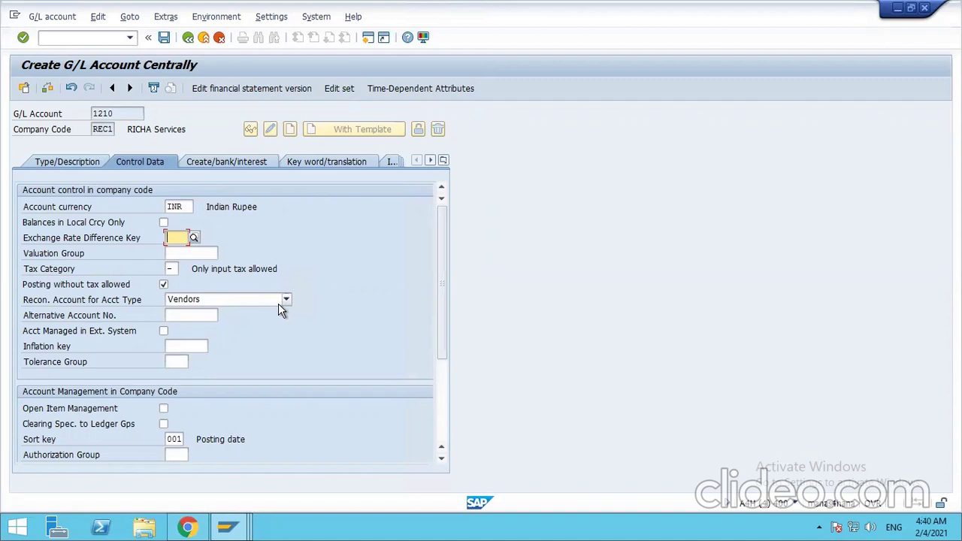
pyautogui.click(247, 296)
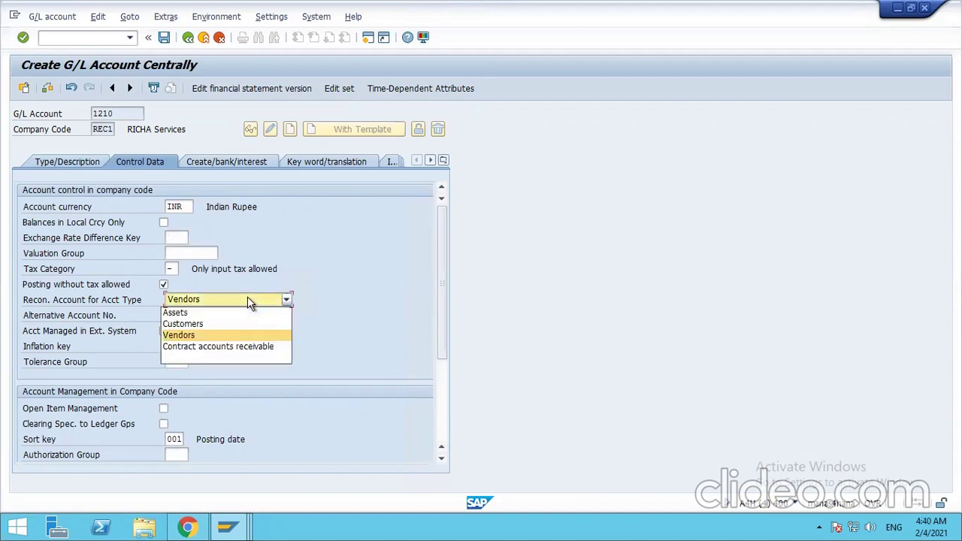
pyautogui.click(194, 338)
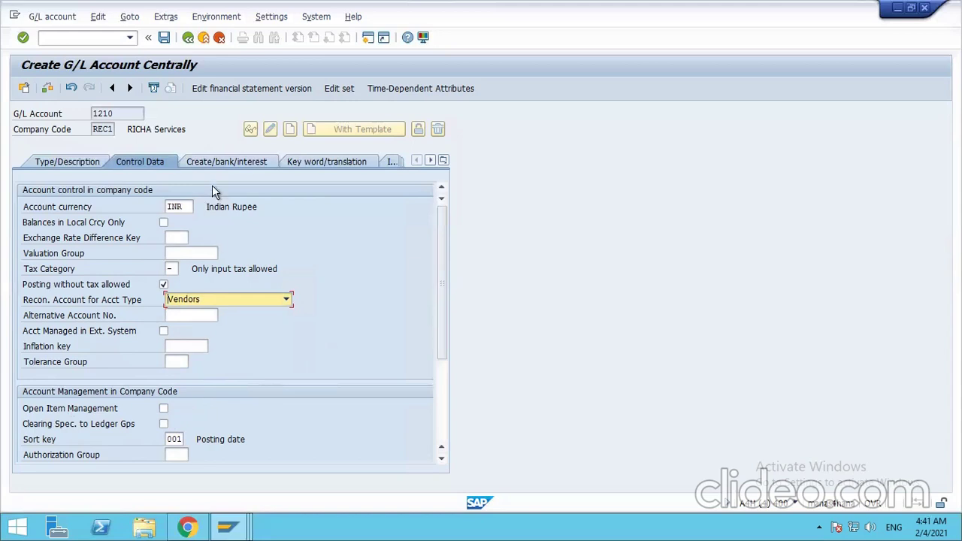
pyautogui.click(176, 439)
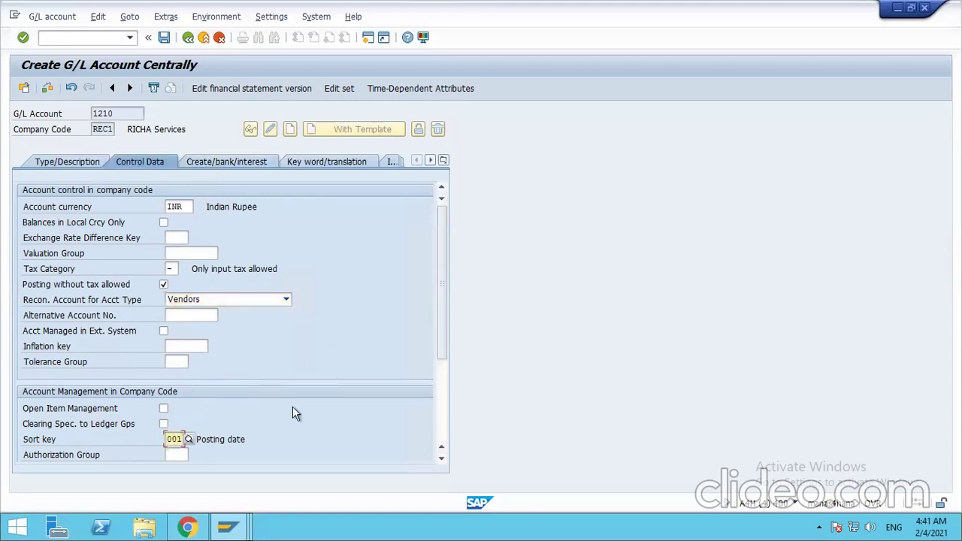
# Step: Check the field status group of G/L account 1210, save the account and leave the G/L account transaction
pyautogui.click(210, 167)
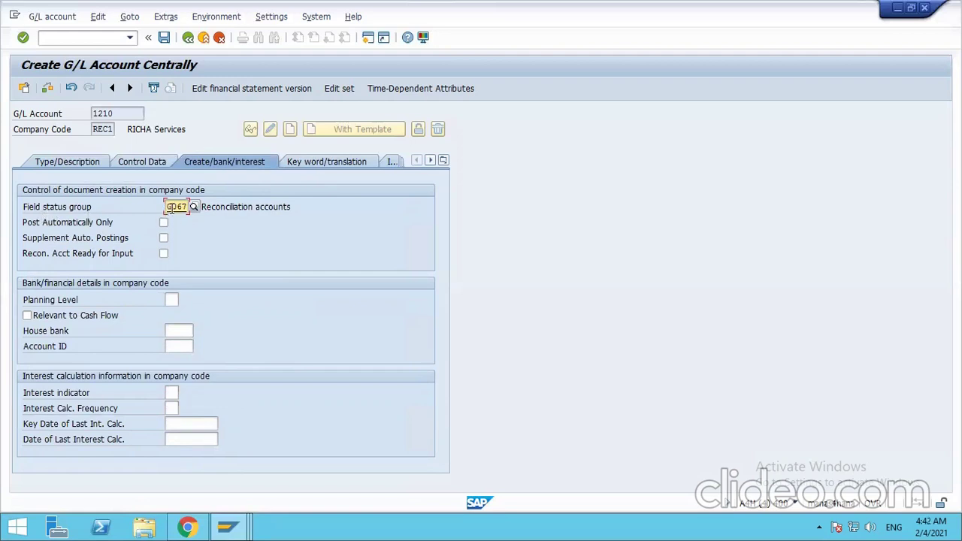
pyautogui.click(227, 207)
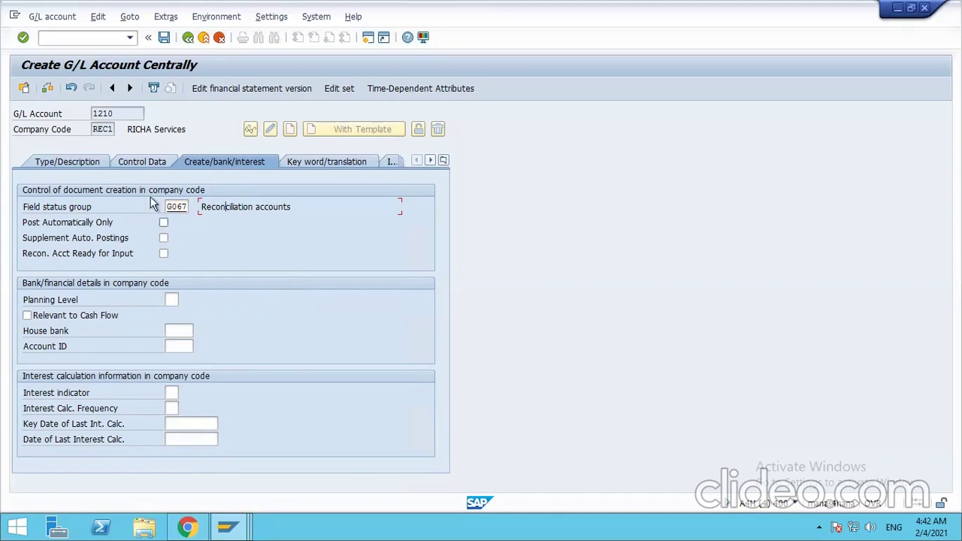
pyautogui.click(126, 163)
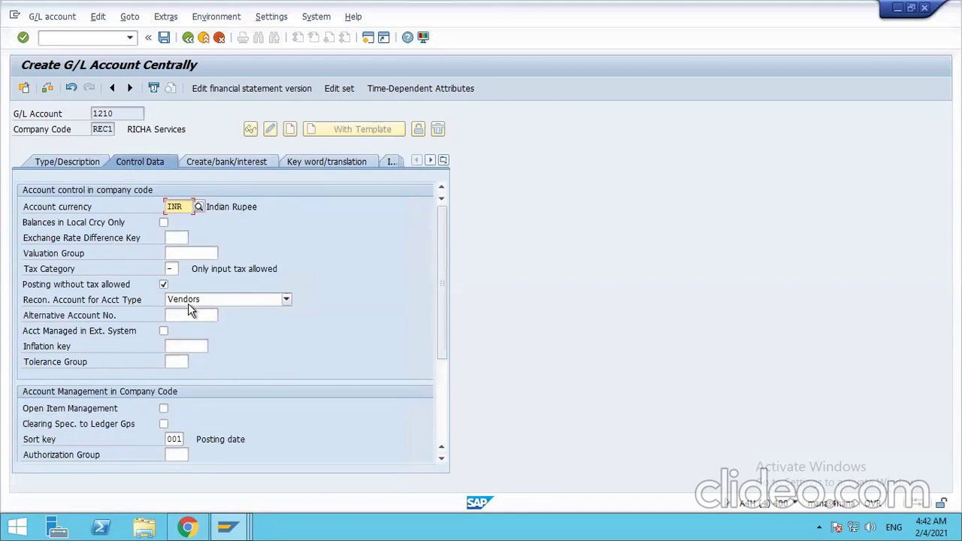
pyautogui.click(163, 38)
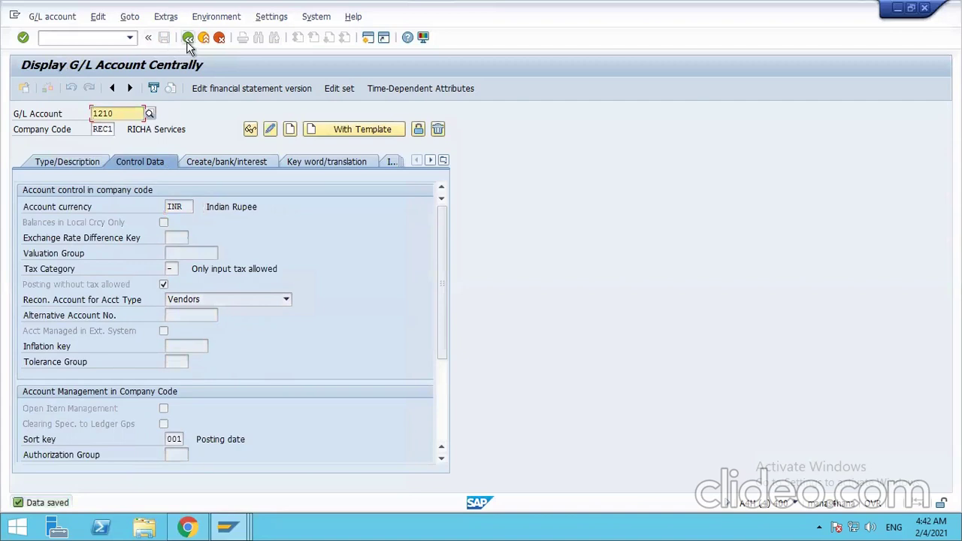
pyautogui.click(187, 39)
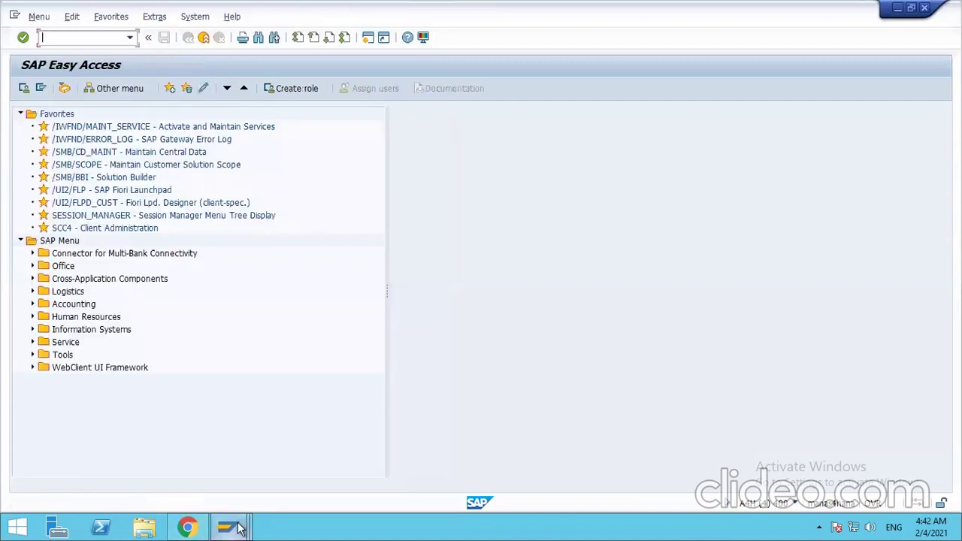
# Step: Return to the business partner session and set the vendor's reconciliation account to 1210 and sort key to 001
pyautogui.moveTo(238, 528)
pyautogui.click(509, 453)
pyautogui.click(156, 300)
pyautogui.write('12')
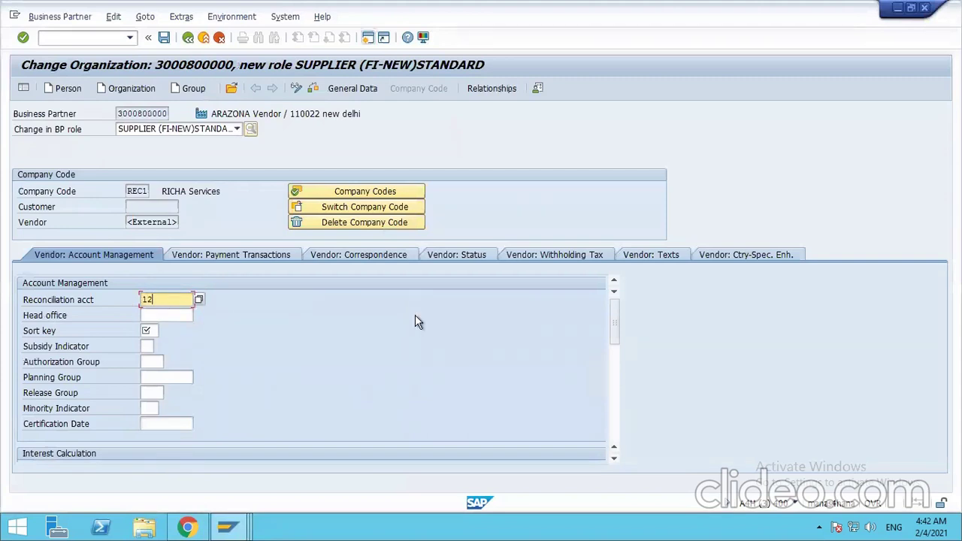
pyautogui.write('10')
pyautogui.click(154, 330)
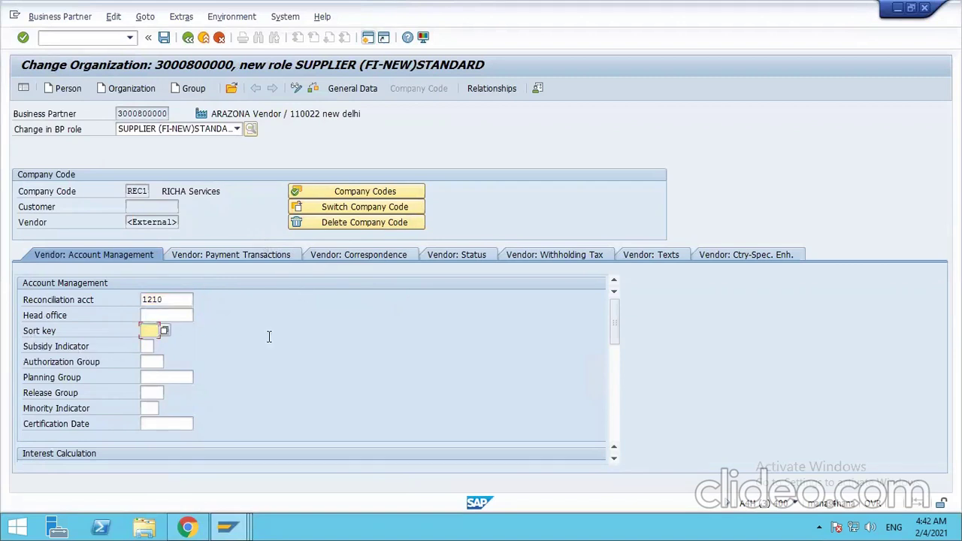
pyautogui.write('001')
pyautogui.click(161, 376)
pyautogui.scroll(-5, 167, 399)
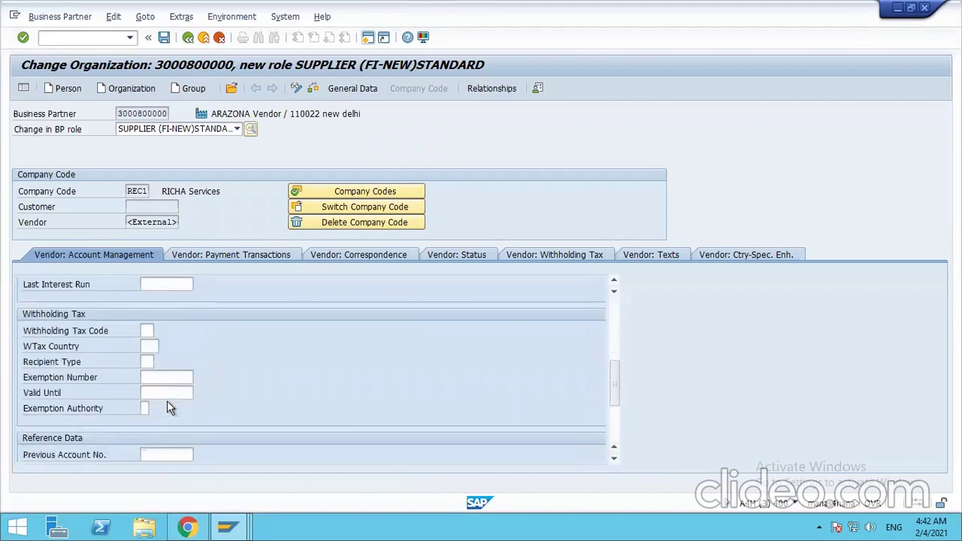
pyautogui.scroll(-3, 167, 402)
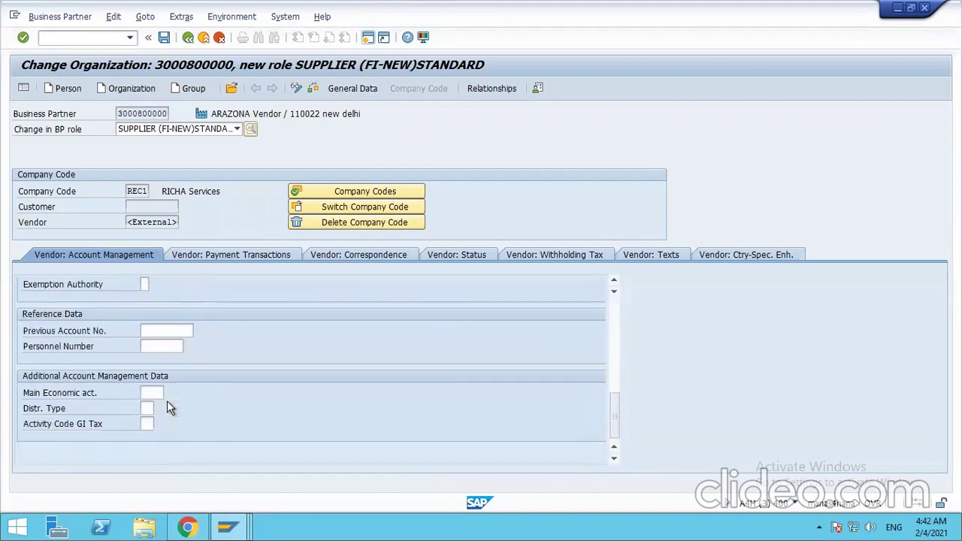
# Step: Set the vendor's payment terms to 0001 and try to save the business partner
pyautogui.click(233, 255)
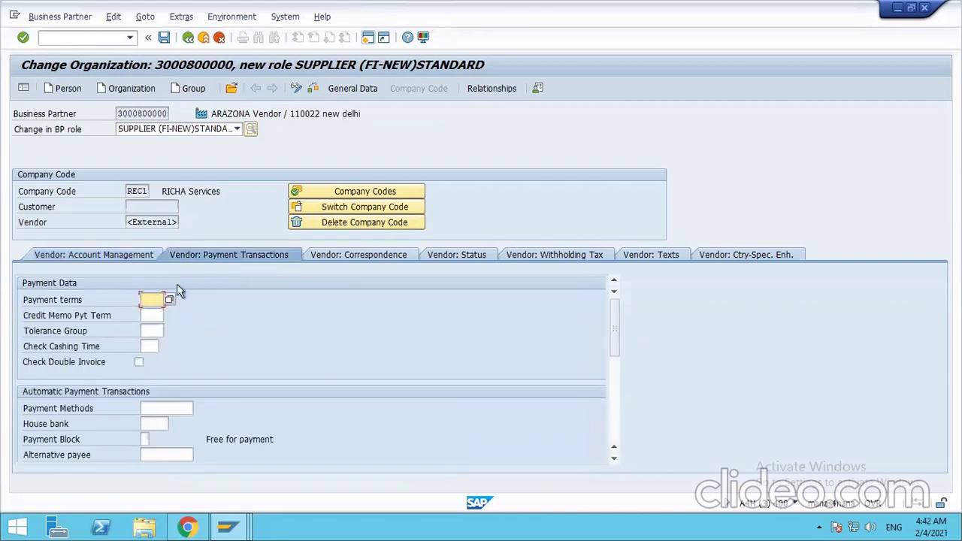
pyautogui.write('0001')
pyautogui.click(148, 314)
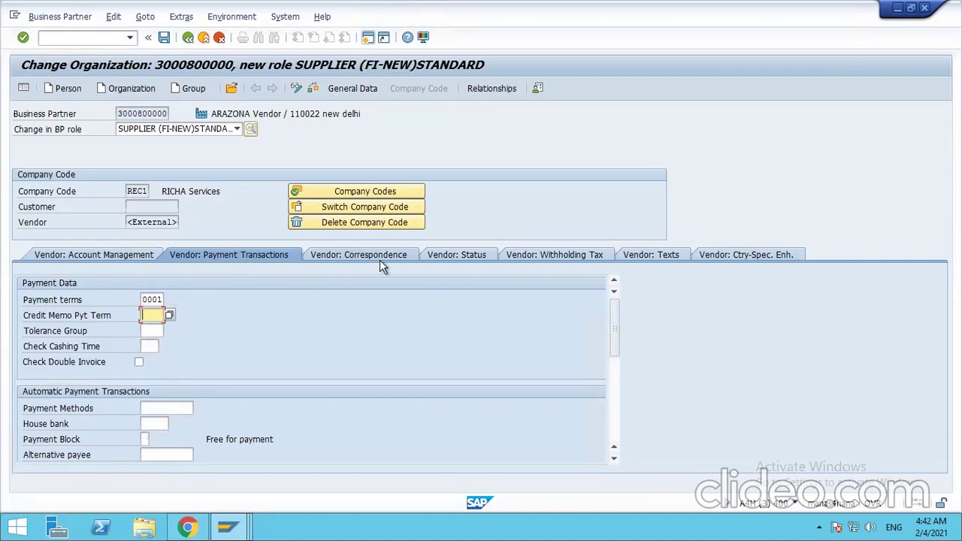
pyautogui.scroll(-5, 178, 360)
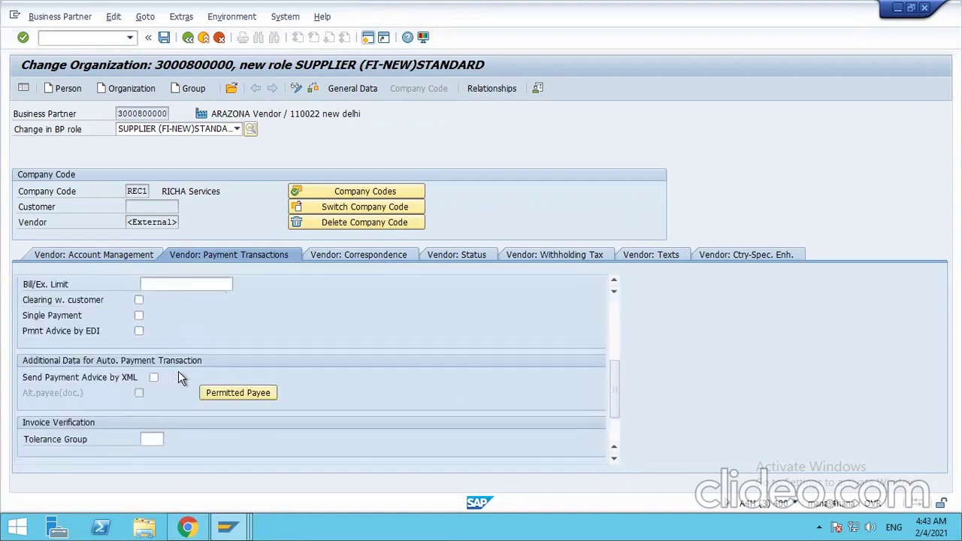
pyautogui.scroll(5, 180, 376)
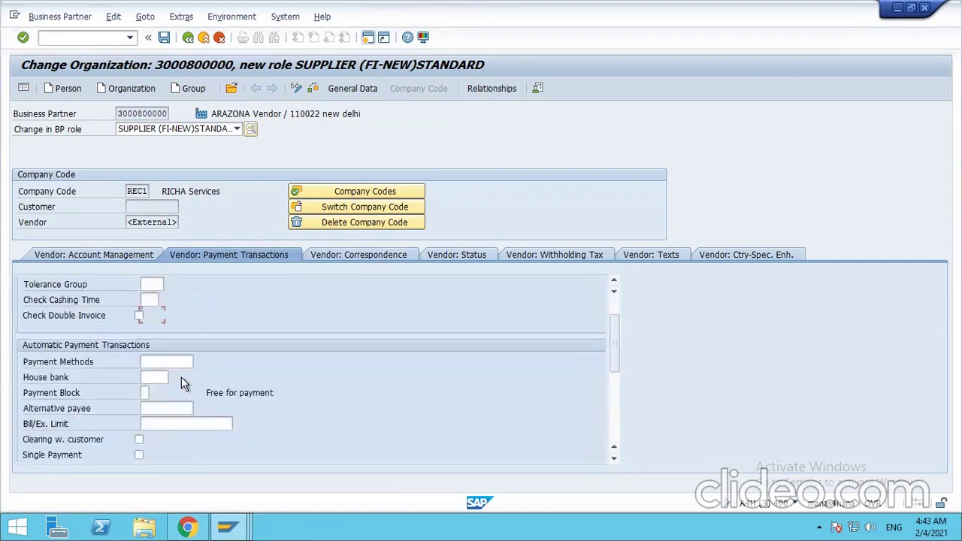
pyautogui.click(165, 39)
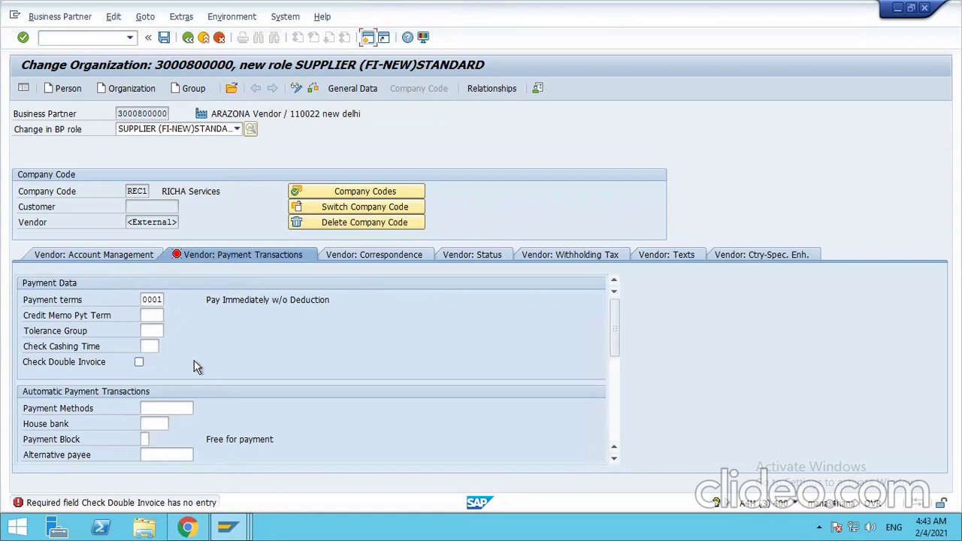
# Step: Enable the double invoice check for the vendor and try to save the business partner again
pyautogui.click(21, 361)
pyautogui.click(140, 364)
pyautogui.click(163, 39)
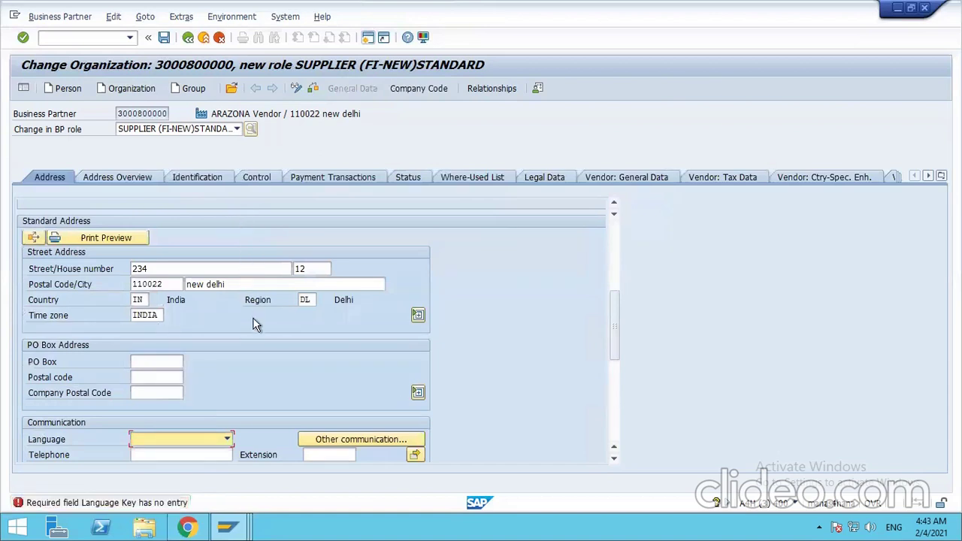
# Step: Set the communication language to English in the vendor's address data and save the business partner
pyautogui.click(171, 439)
pyautogui.click(186, 441)
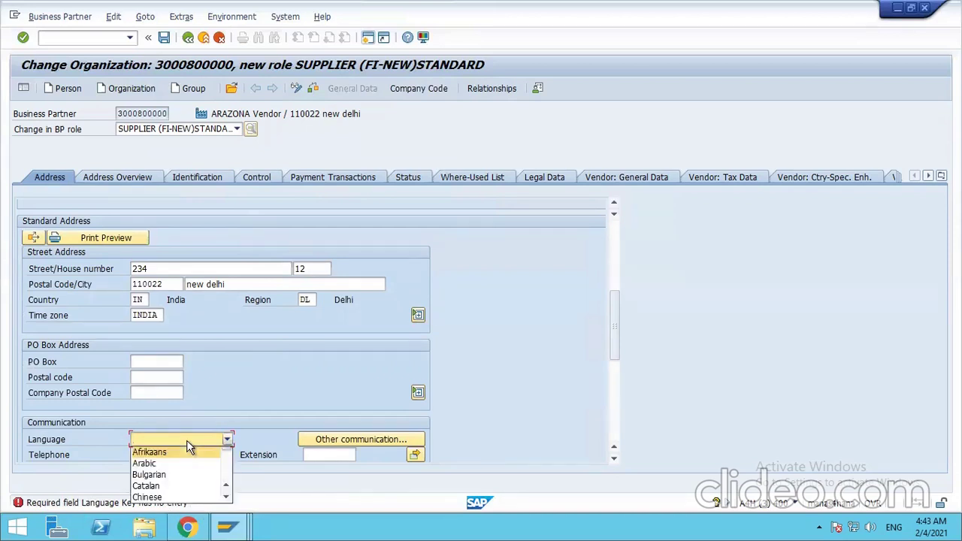
pyautogui.click(186, 440)
pyautogui.press('e')
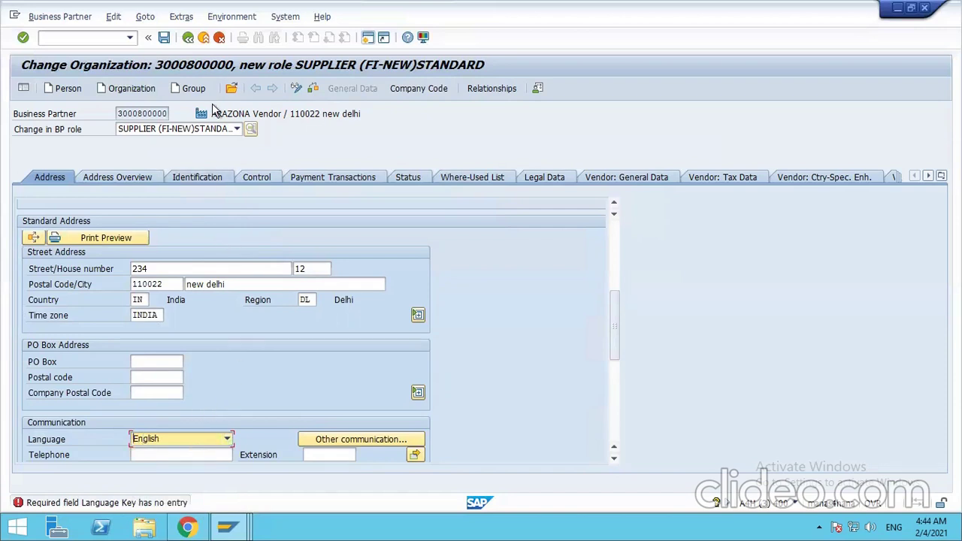
pyautogui.click(165, 38)
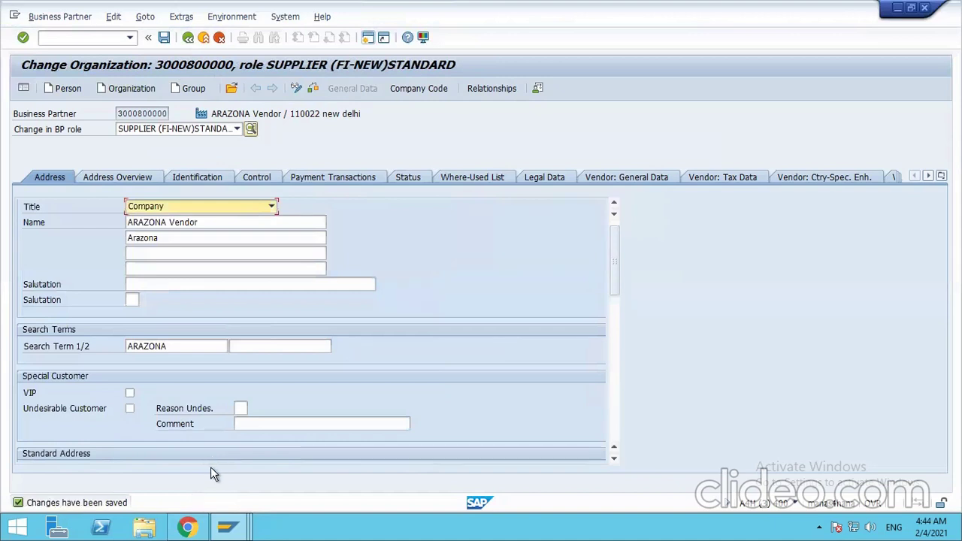
# Step: Copy the saved vendor's business partner number
pyautogui.doubleClick(168, 112)
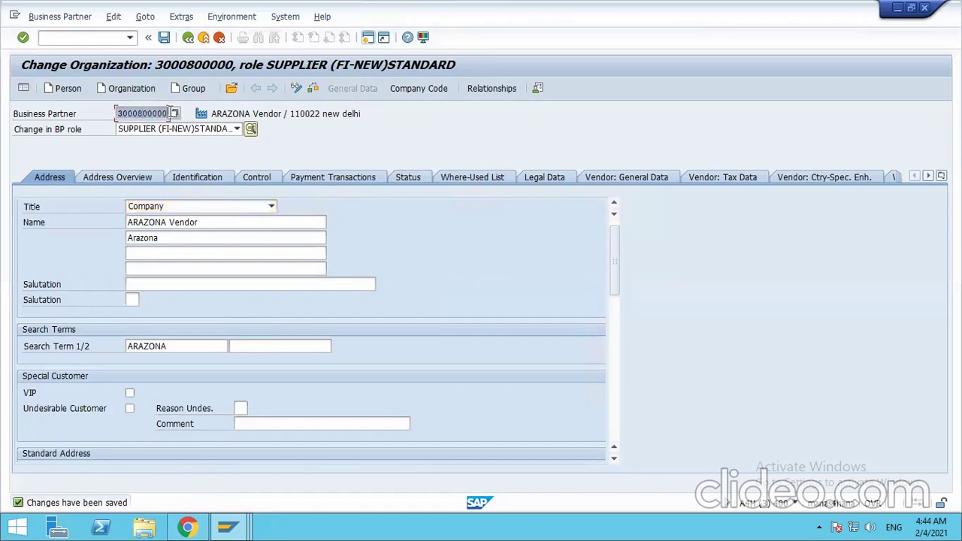
pyautogui.click(422, 229)
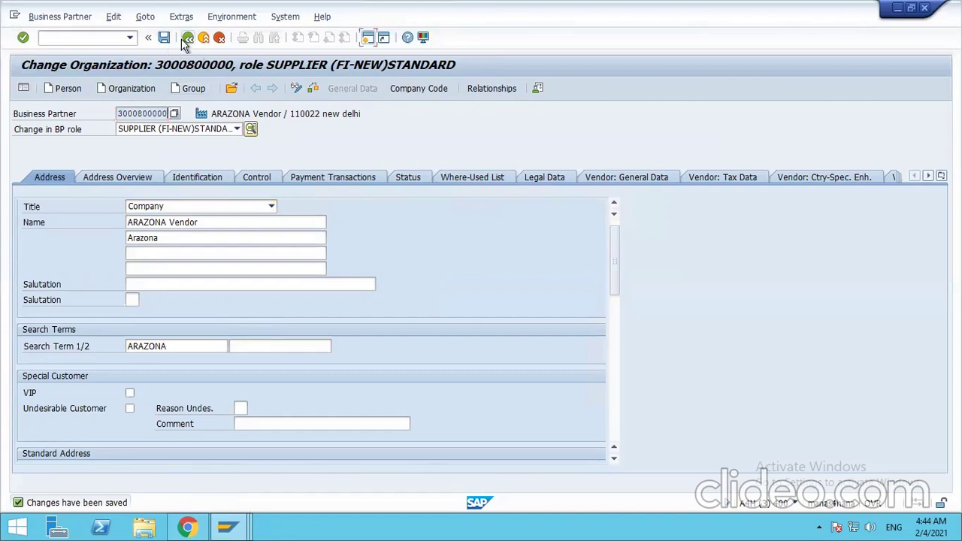
pyautogui.moveTo(118, 113); pyautogui.dragTo(170, 112)
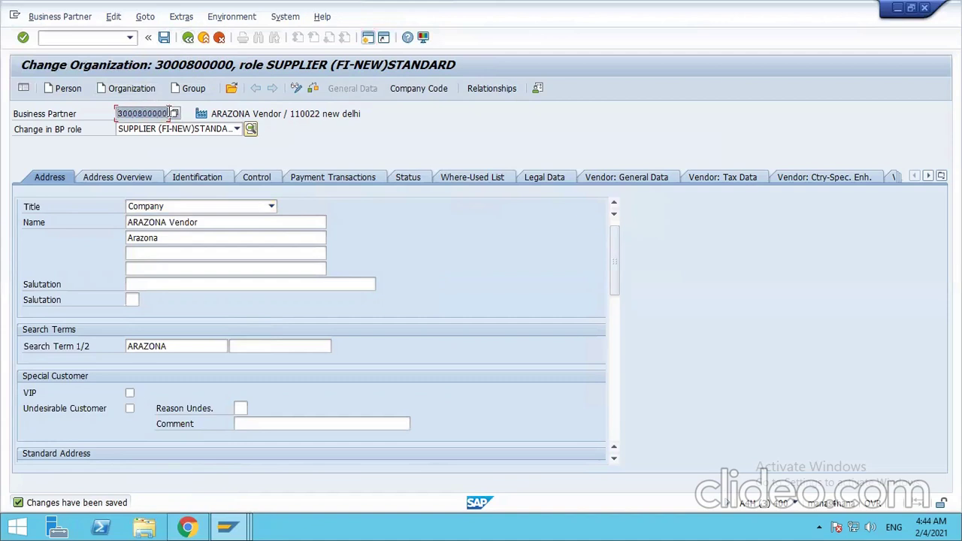
pyautogui.hotkey('ctrl', 'c')
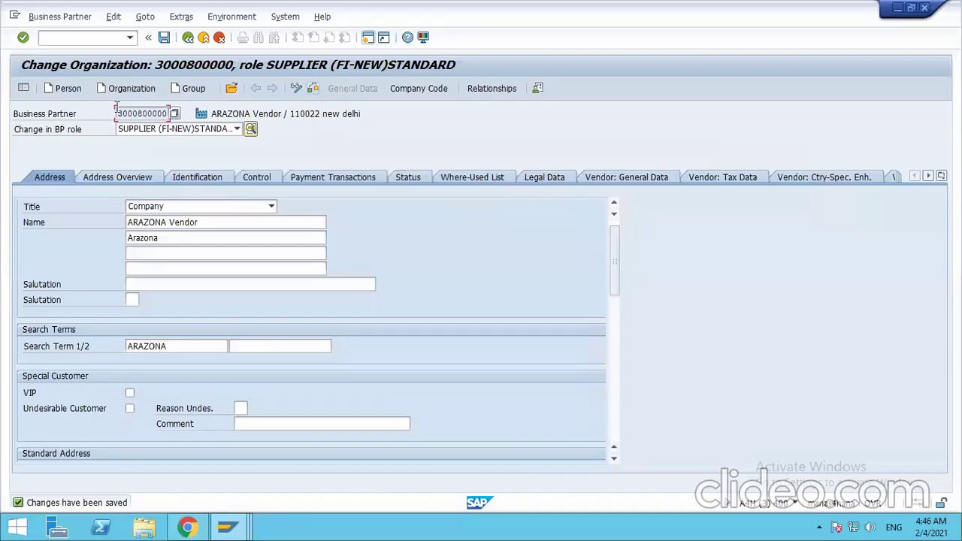
pyautogui.moveTo(117, 113); pyautogui.dragTo(169, 112)
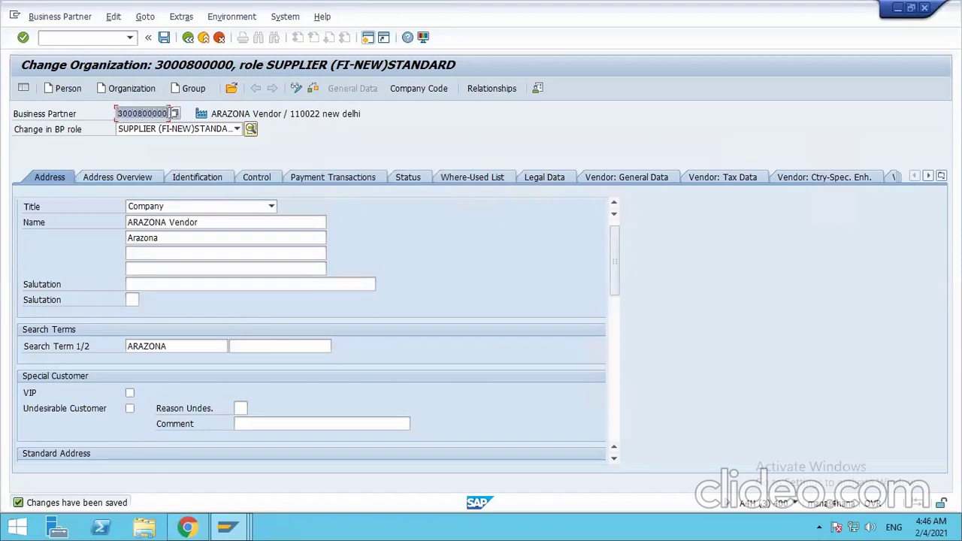
pyautogui.hotkey('ctrl', 'c')
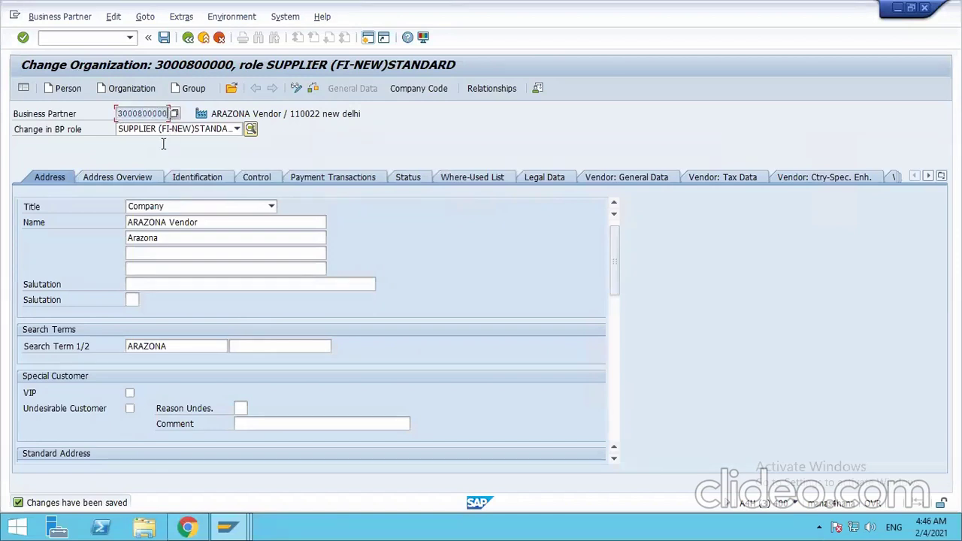
# Step: Switch to the SAP Easy Access session and open FK03 - Display from the Accounts Payable master records
pyautogui.click(225, 525)
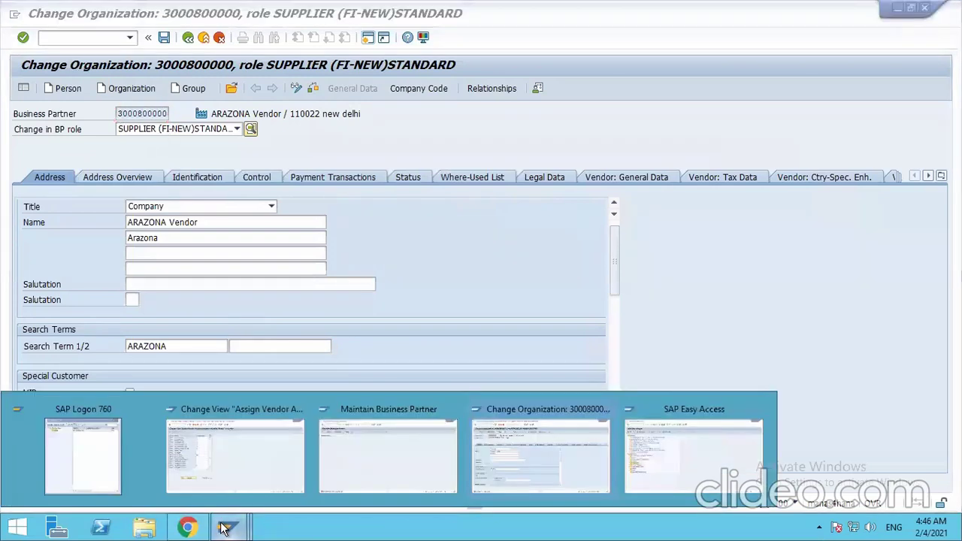
pyautogui.click(674, 457)
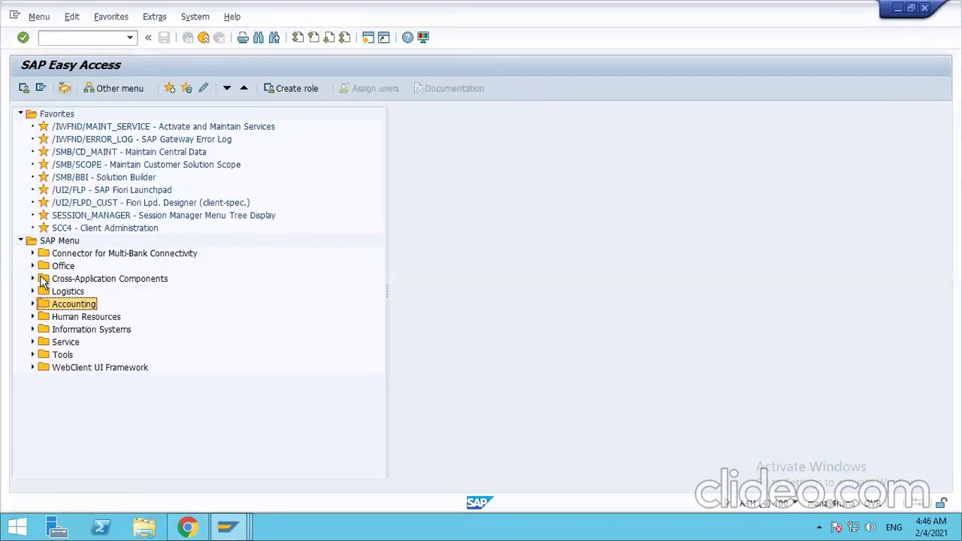
pyautogui.click(33, 305)
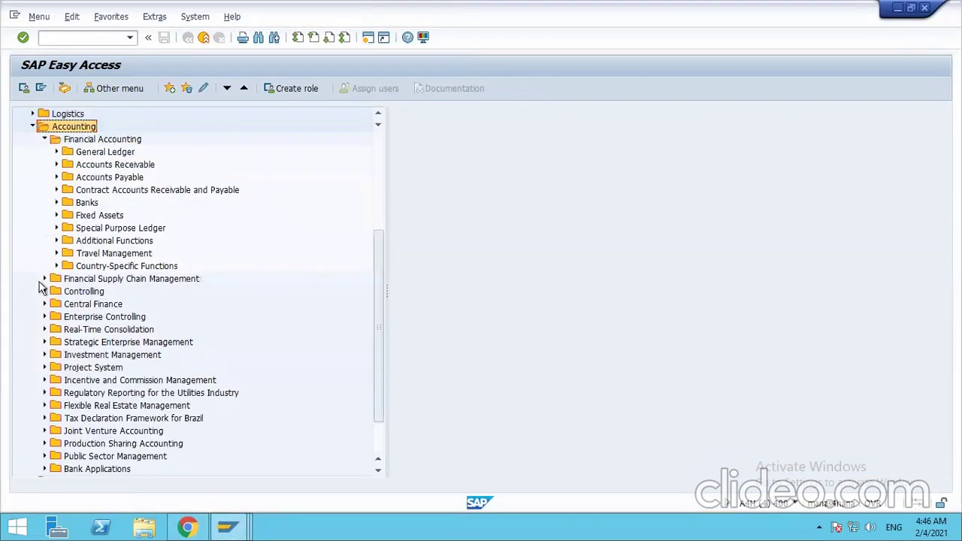
pyautogui.click(56, 178)
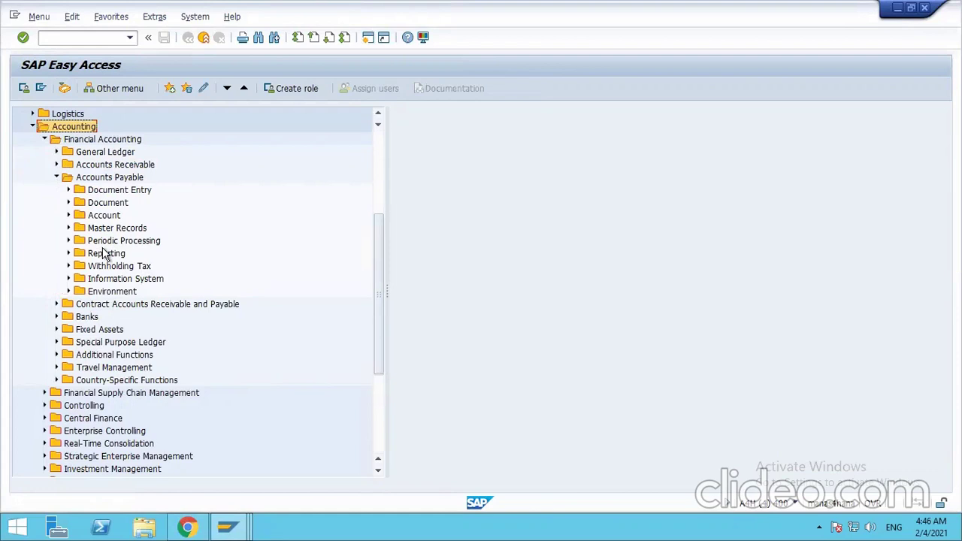
pyautogui.click(68, 228)
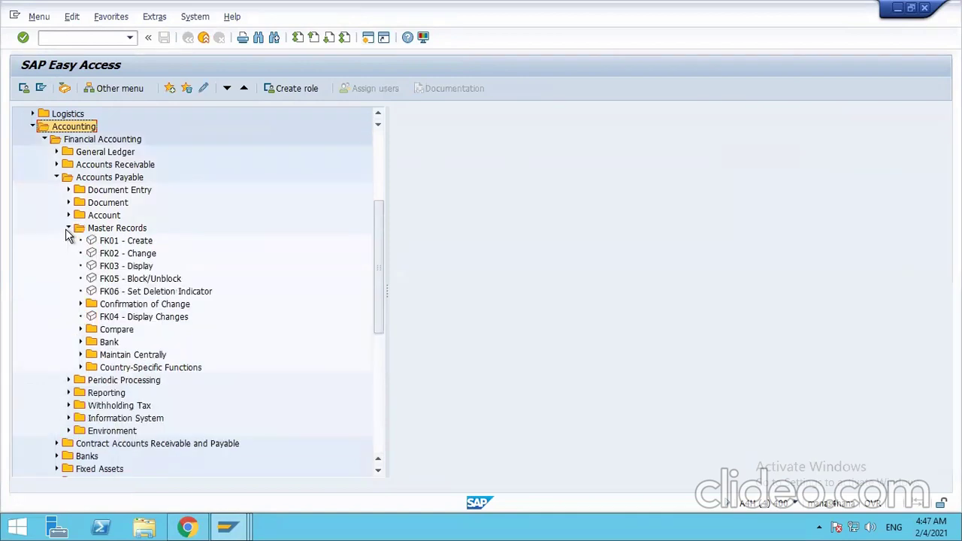
pyautogui.doubleClick(138, 268)
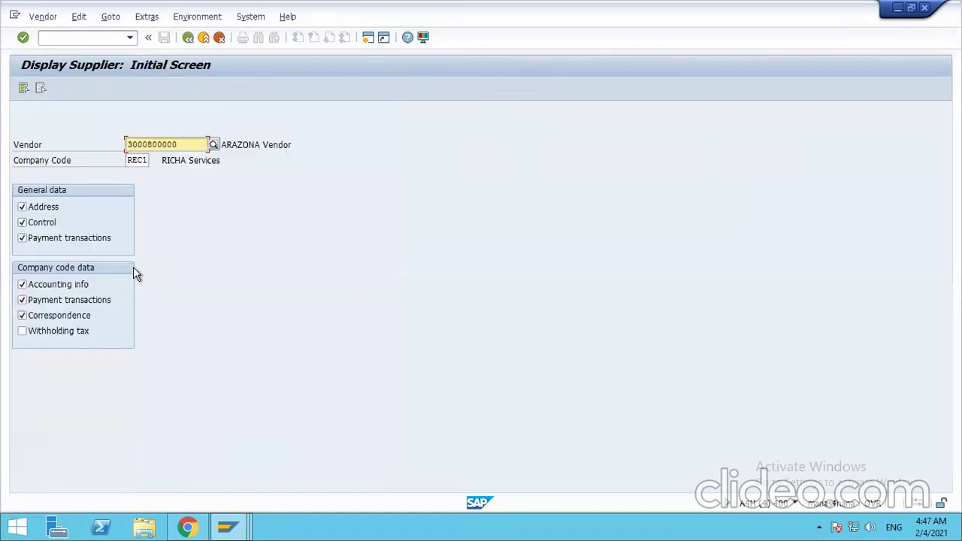
# Step: Enter the copied vendor number for company code REC1 and try to display the supplier
pyautogui.moveTo(118, 144); pyautogui.dragTo(98, 142)
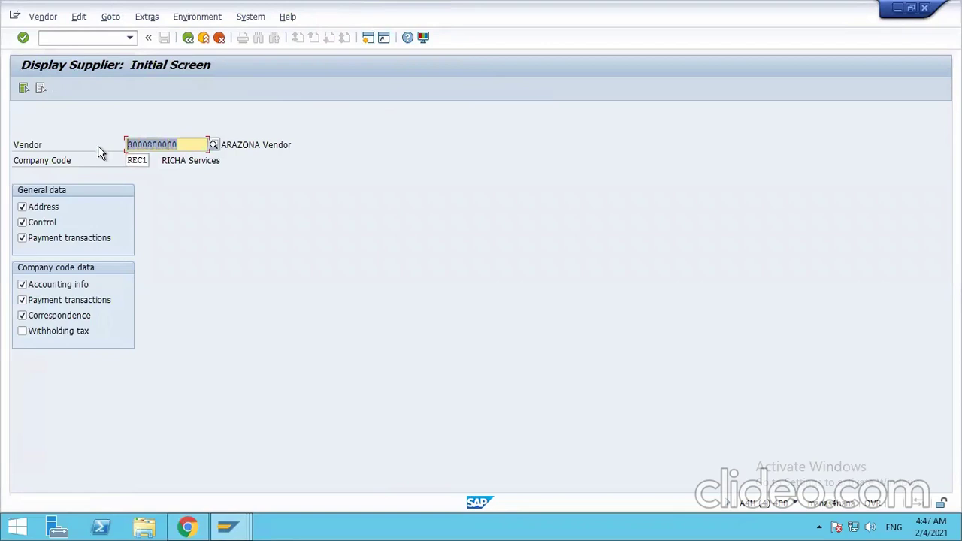
pyautogui.hotkey('ctrl', 'v')
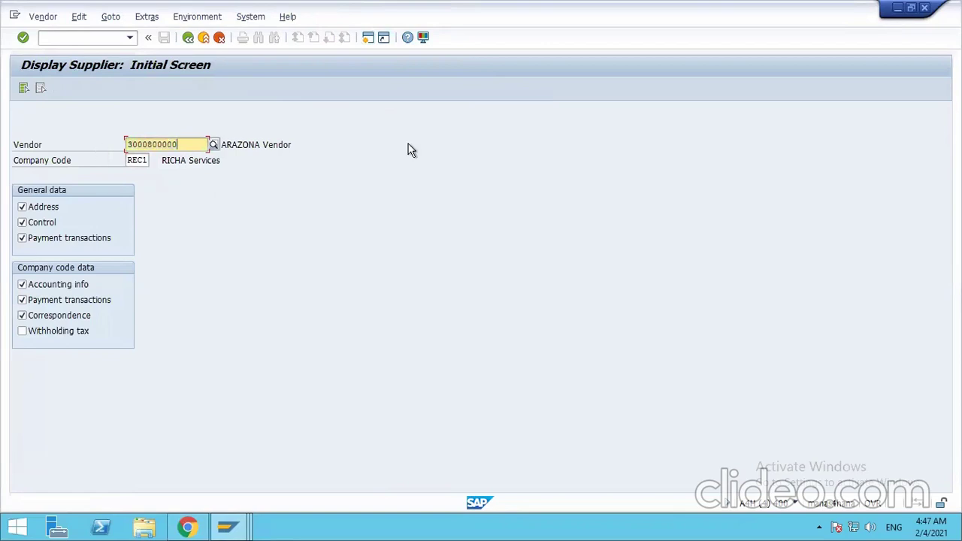
pyautogui.press('Return')
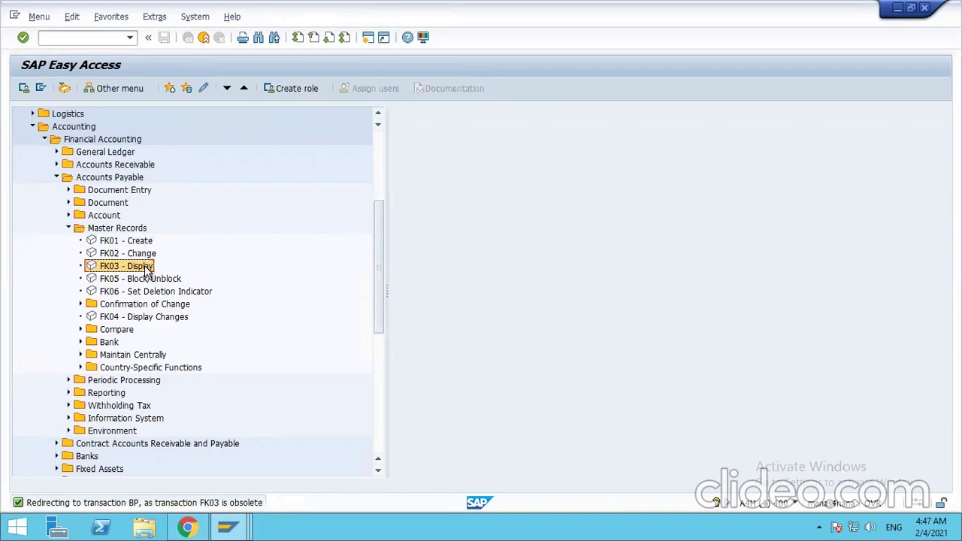
# Step: Collapse Master Records and open the S_ALR_87012086 Vendor List report from the Accounts Payable information system's master data reports
pyautogui.click(70, 229)
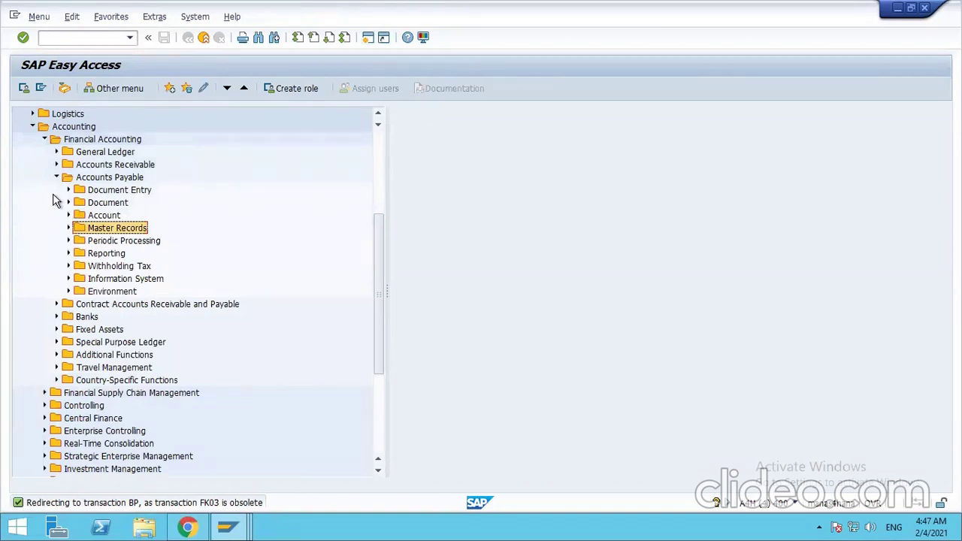
pyautogui.click(68, 279)
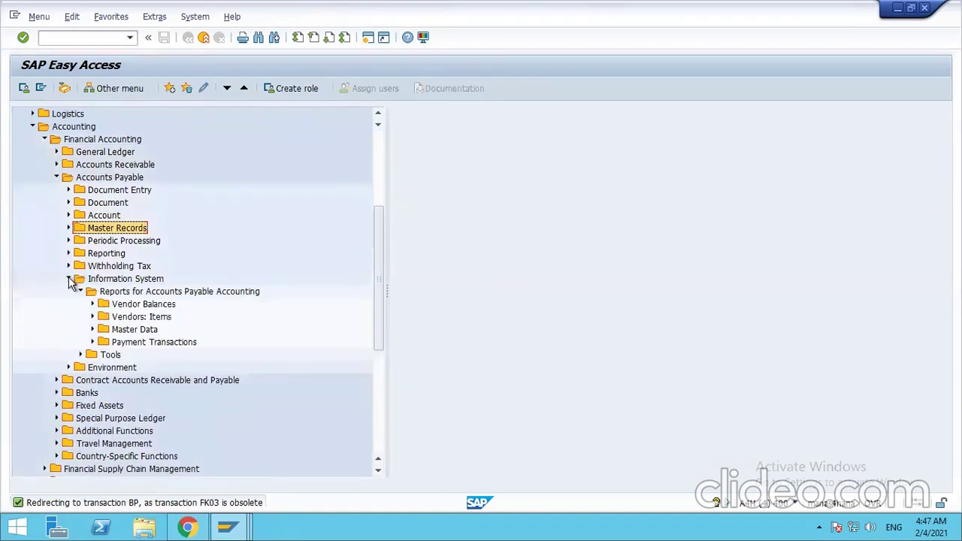
pyautogui.click(92, 329)
pyautogui.doubleClick(190, 343)
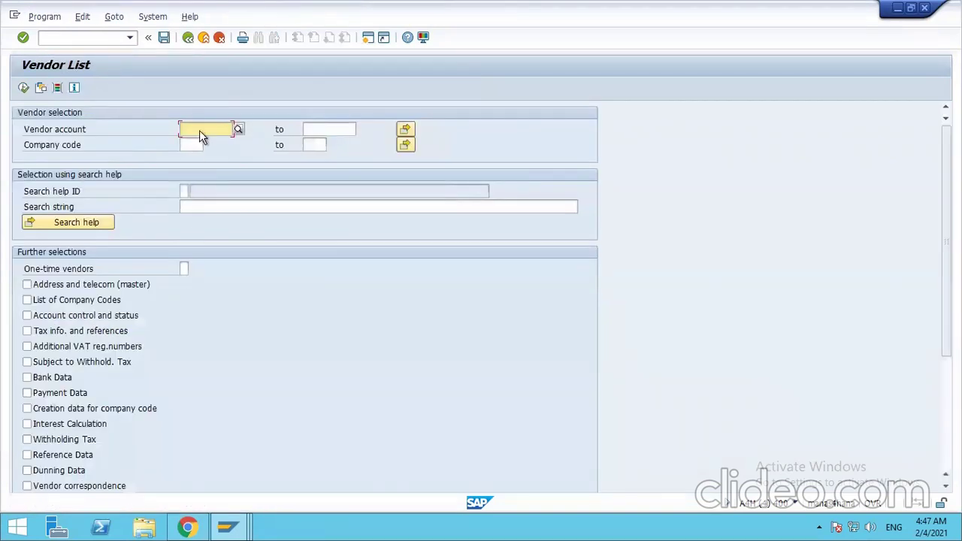
# Step: Restrict the vendor list to the copied vendor account number and company code REC1
pyautogui.hotkey('ctrl', 'v')
pyautogui.click(197, 145)
pyautogui.write('rec')
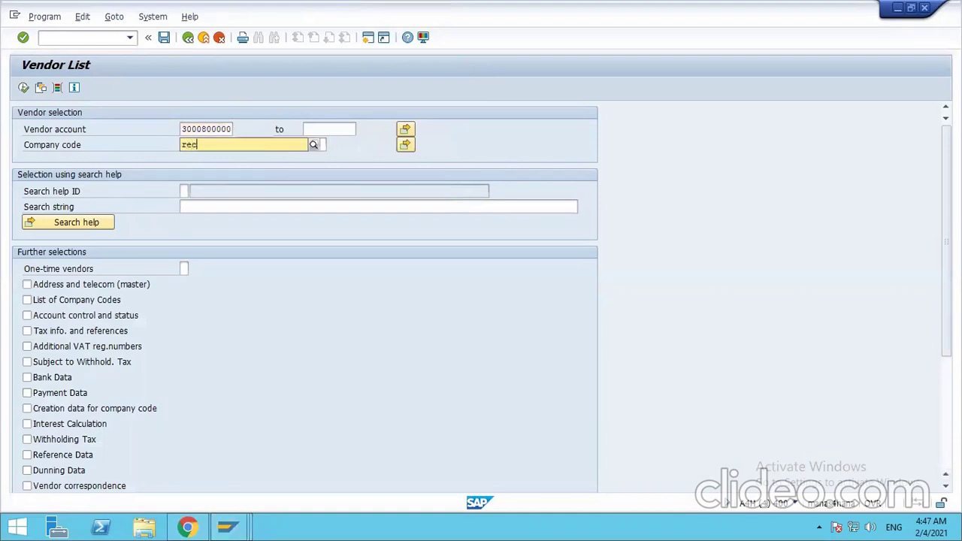
pyautogui.click(210, 173)
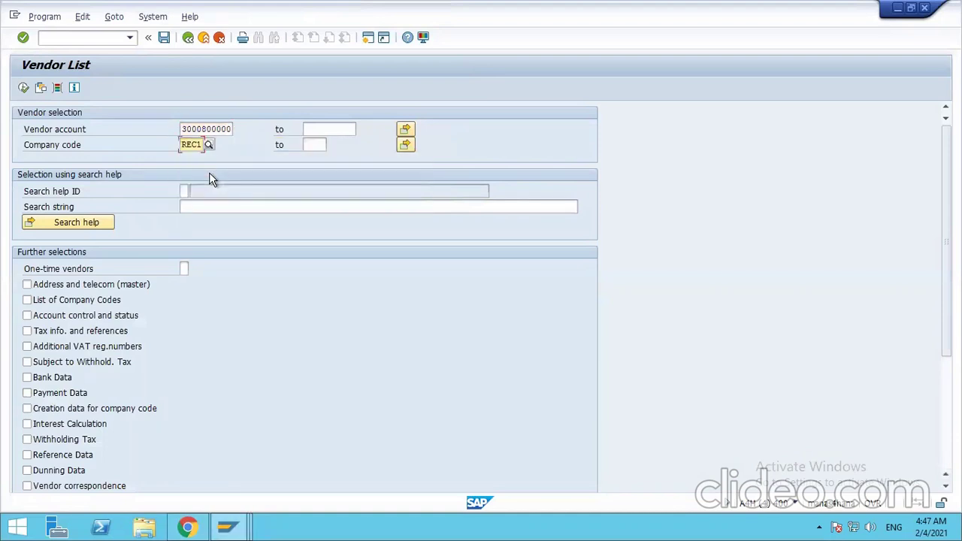
# Step: Include Address and telecom (master), List of Company Codes and Payment Data in the selection, and execute the vendor list report
pyautogui.click(27, 301)
pyautogui.click(27, 285)
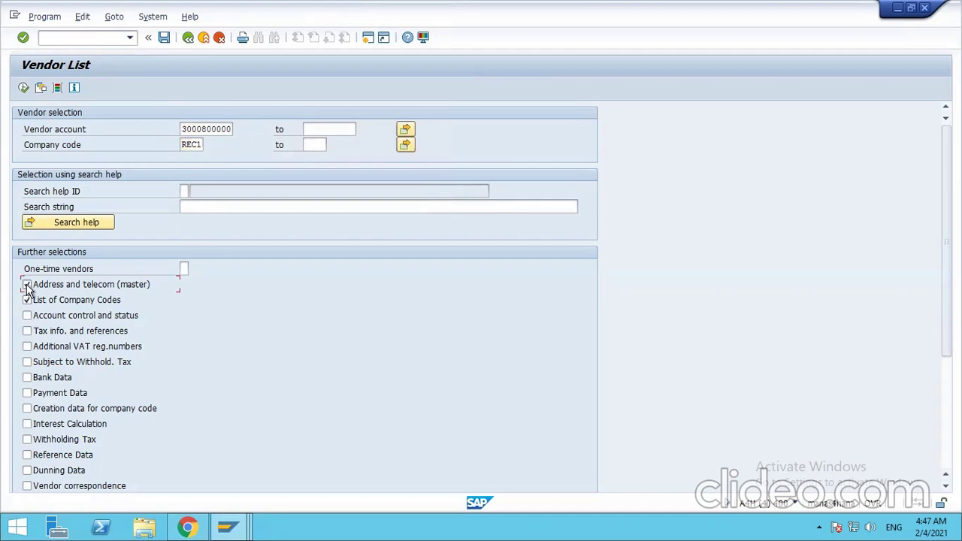
pyautogui.scroll(-1, 88, 444)
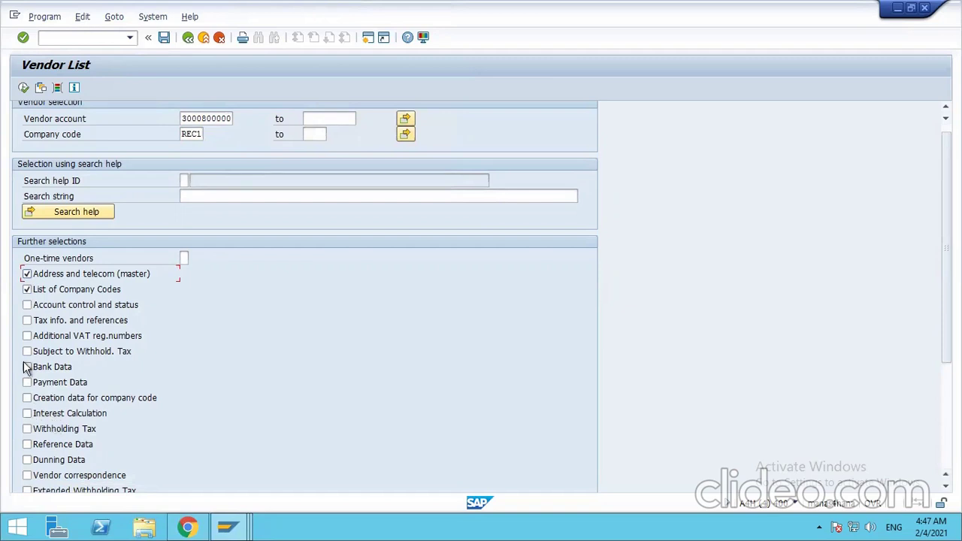
pyautogui.click(27, 384)
pyautogui.click(23, 88)
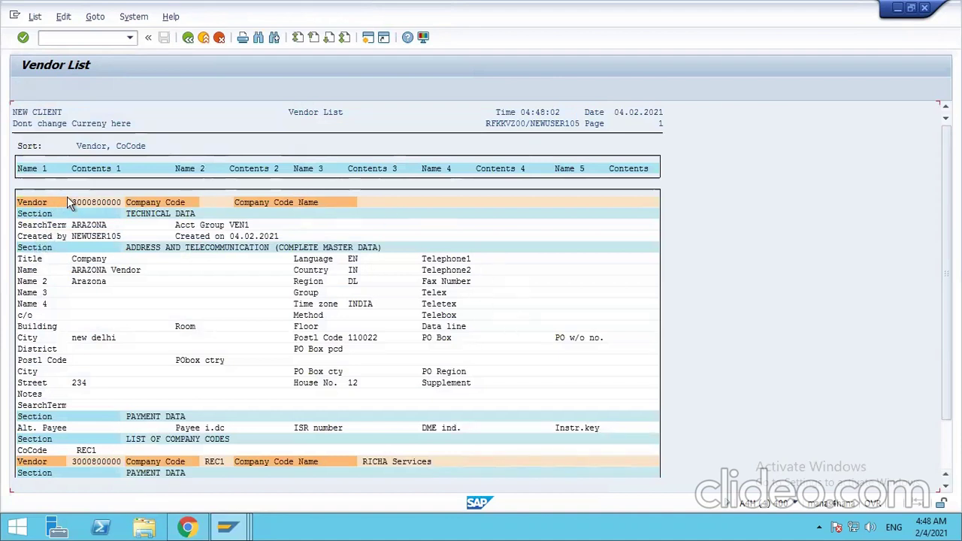
# Step: Check the vendor number and the assigned company code in the report, and return to the SAP Easy Access menu
pyautogui.moveTo(70, 199); pyautogui.dragTo(118, 208)
pyautogui.click(67, 448)
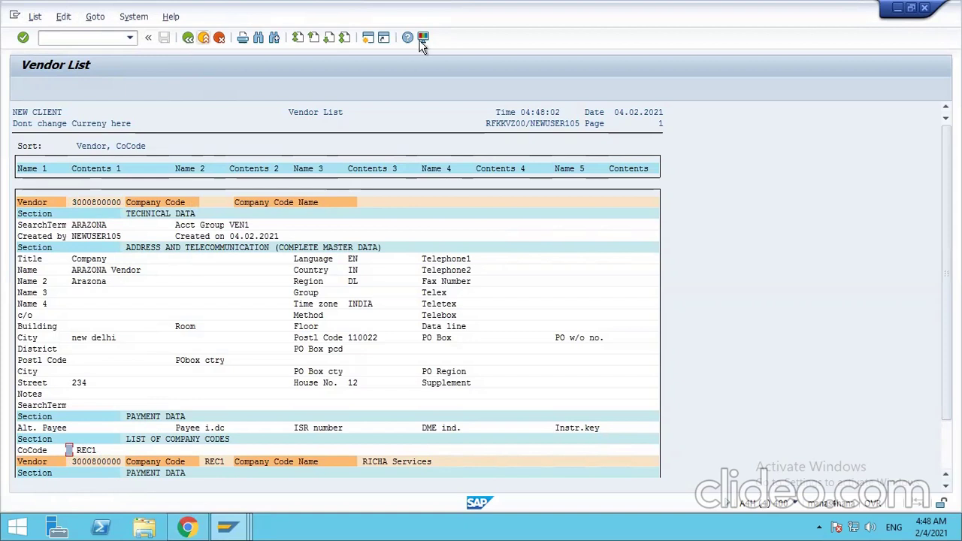
pyautogui.click(188, 38)
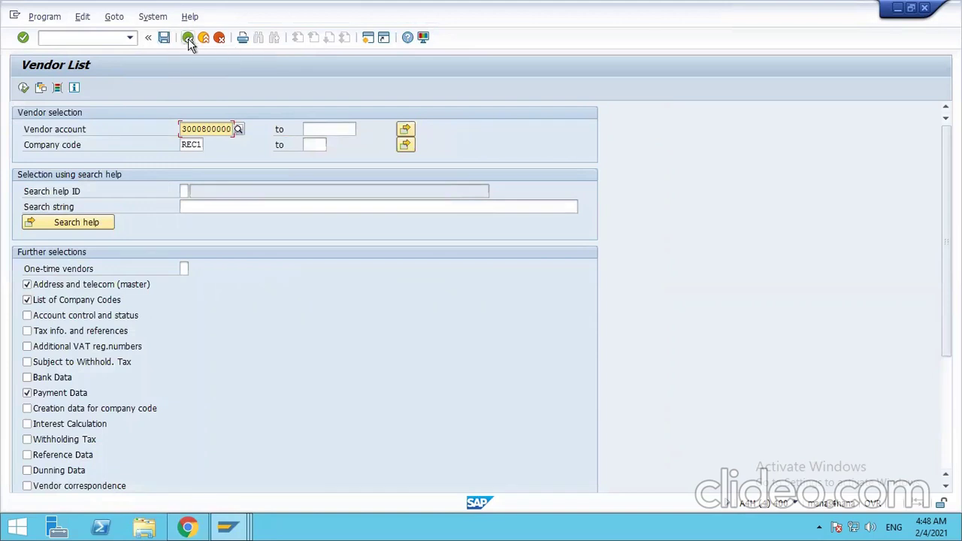
pyautogui.click(188, 39)
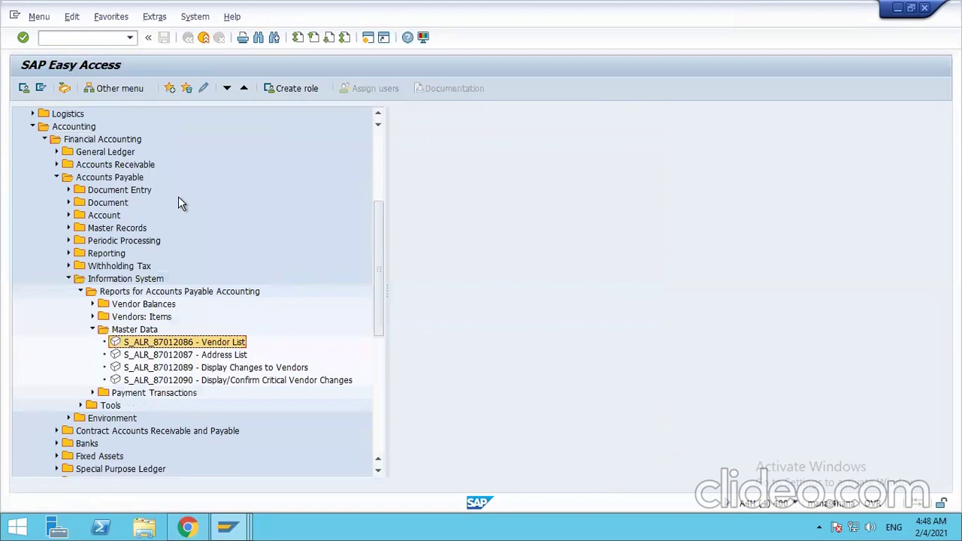